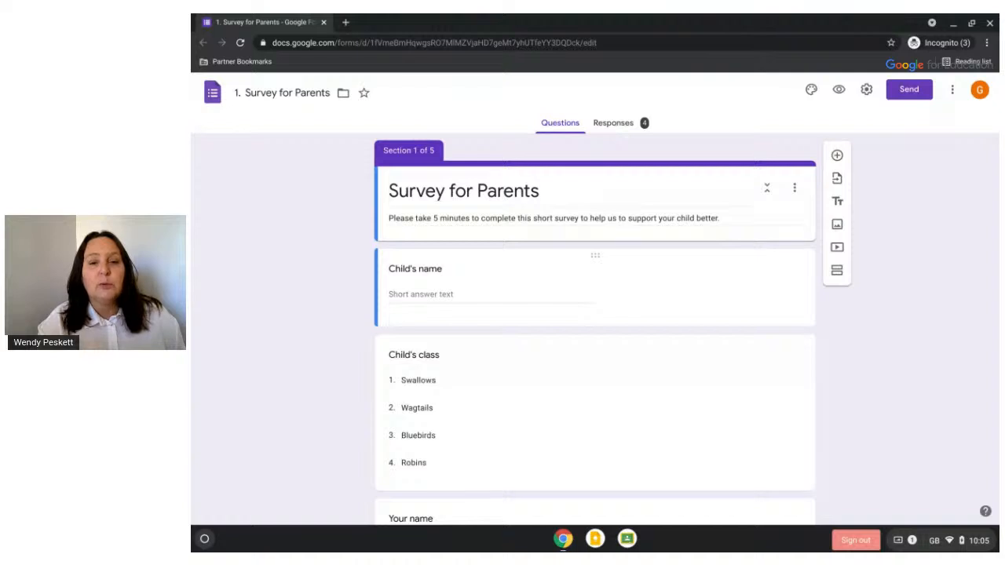
Move the finished form's window aside to reveal My Drive and show the Google apps list
scroll(595, 325, down, 4)
scroll(595, 330, down, 7)
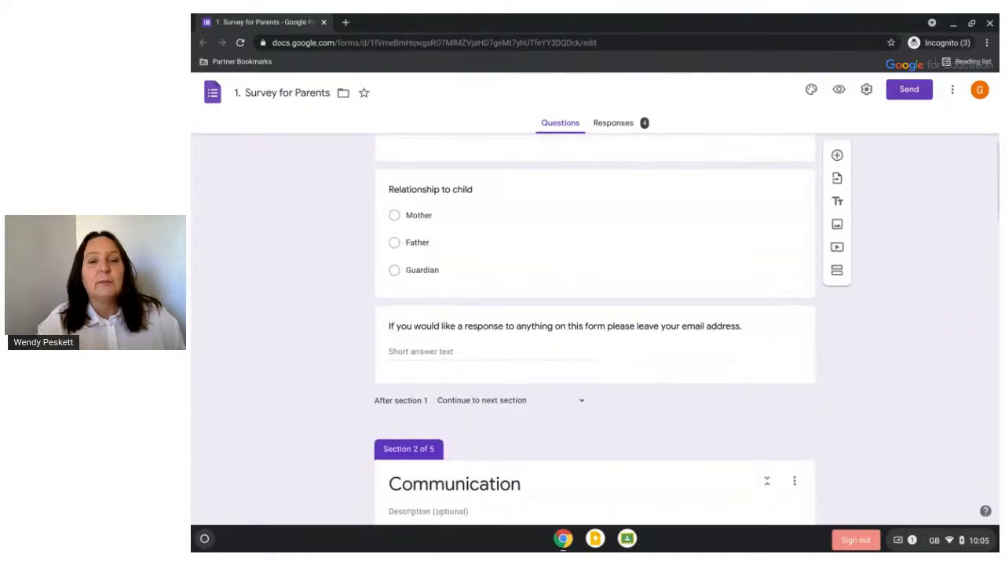
scroll(595, 327, down, 3)
scroll(596, 324, up, 5)
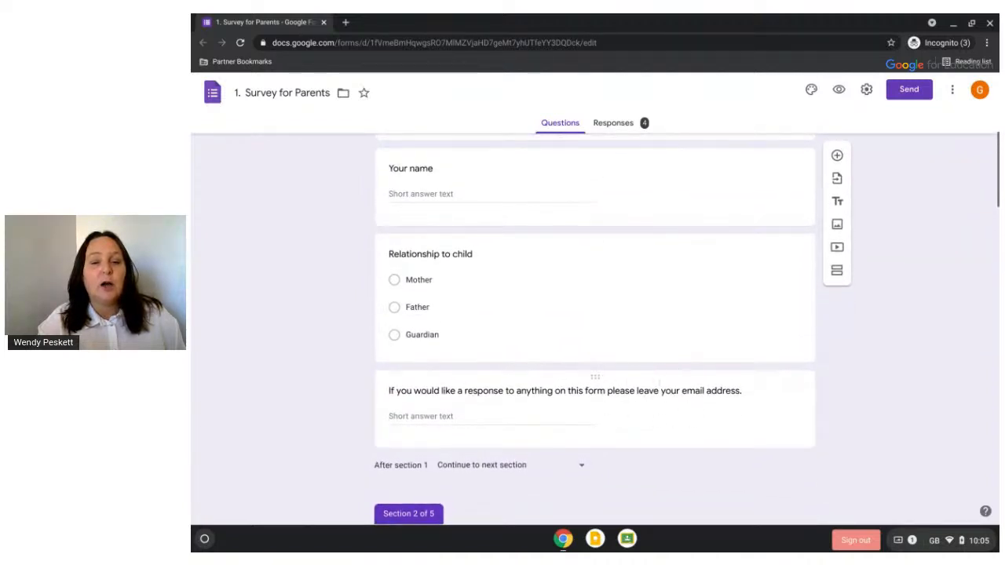
scroll(595, 330, up, 9)
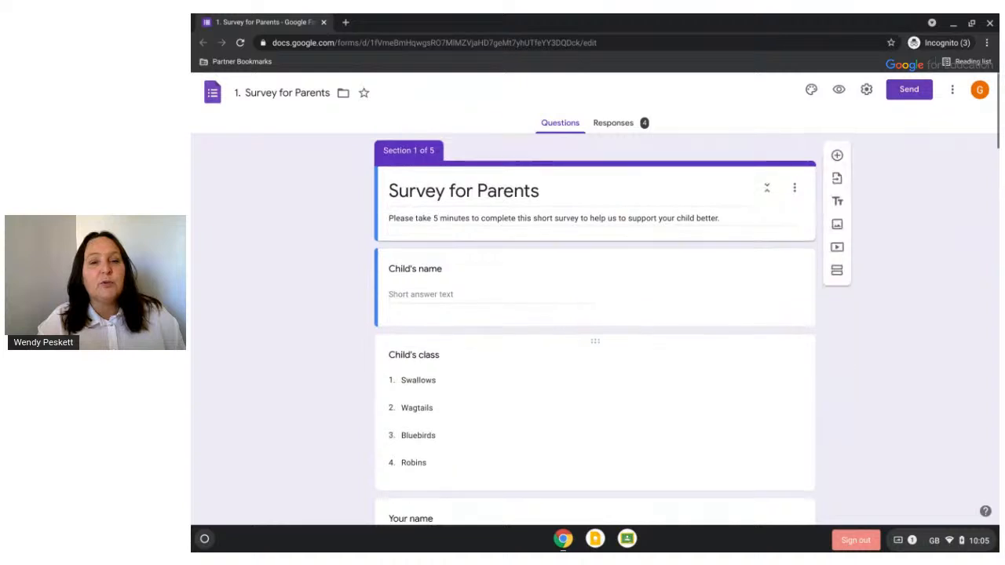
scroll(541, 235, down, 7)
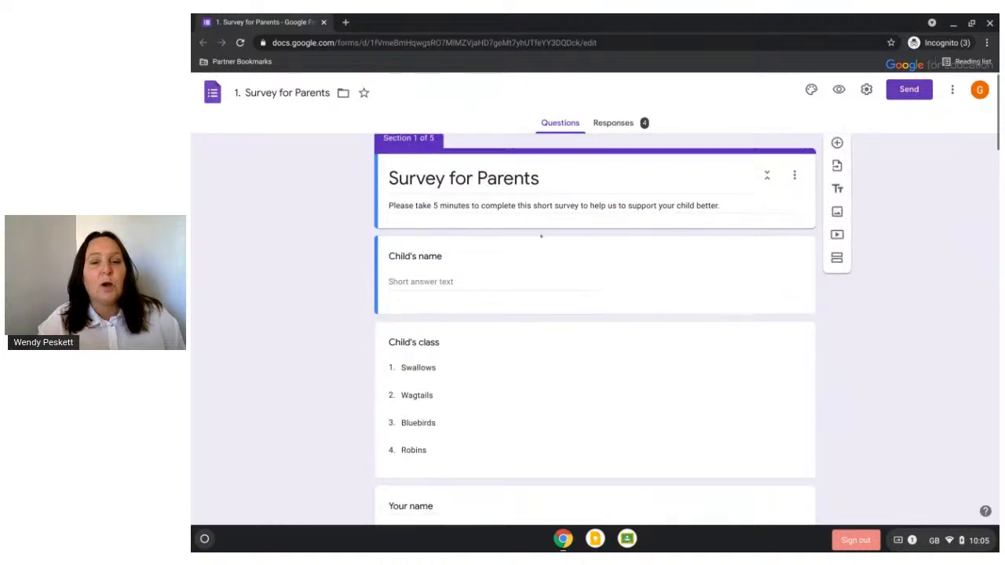
scroll(541, 236, down, 3)
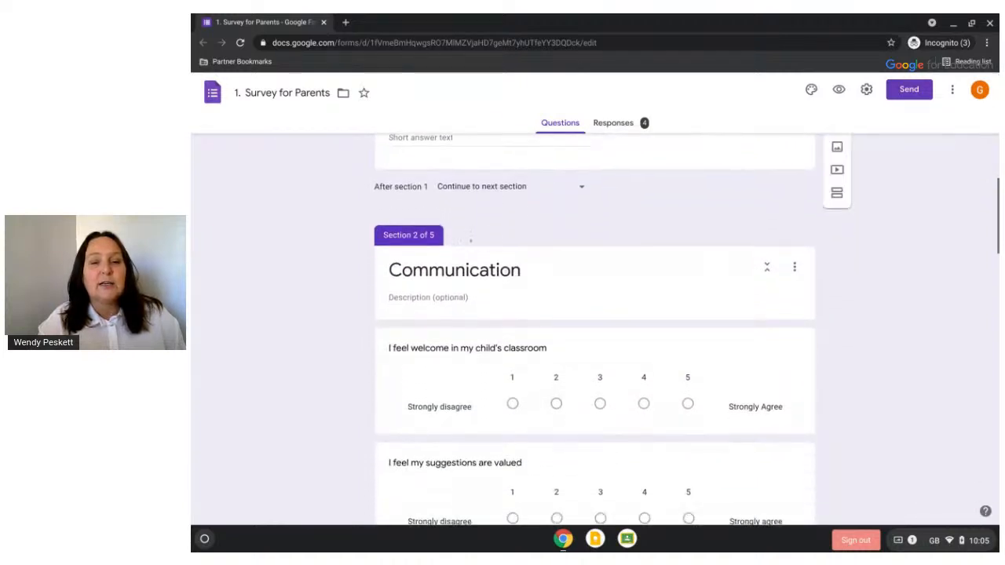
scroll(529, 332, down, 10)
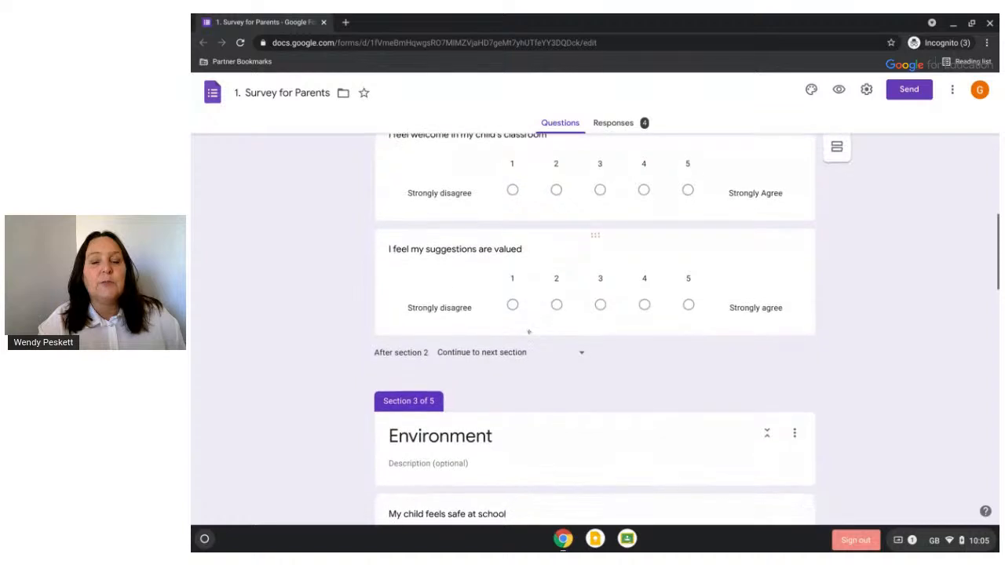
scroll(595, 357, down, 2)
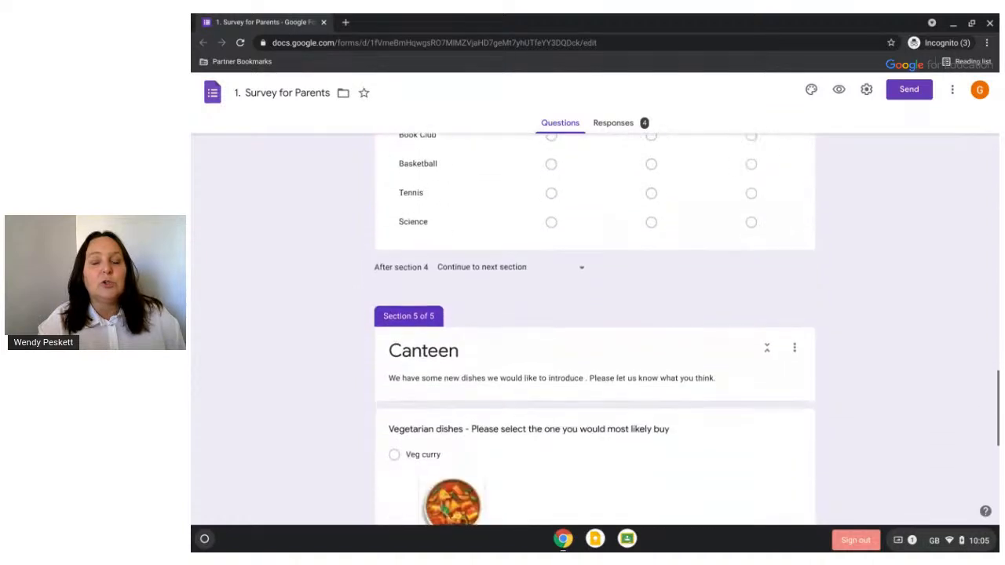
scroll(595, 357, up, 3)
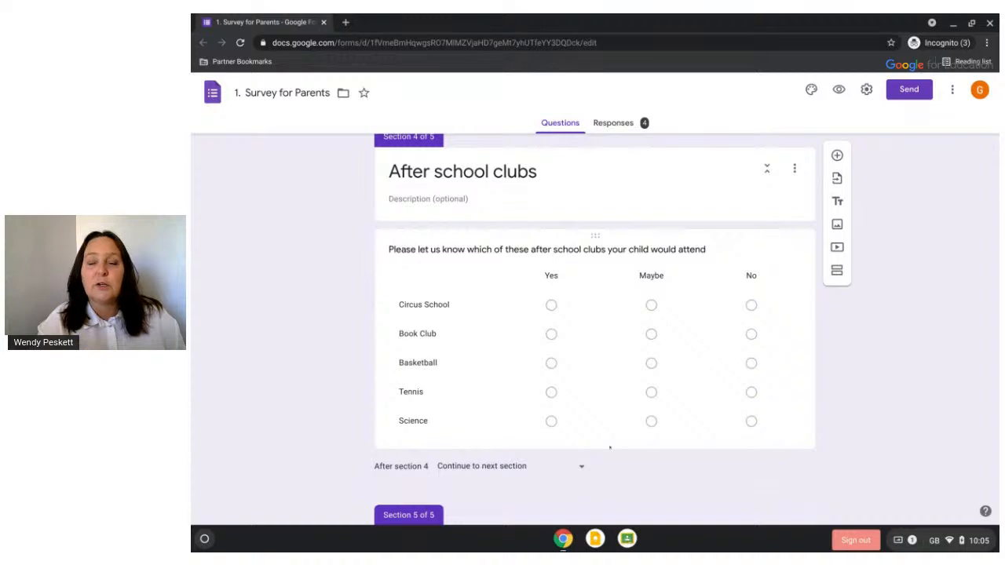
scroll(607, 424, down, 5)
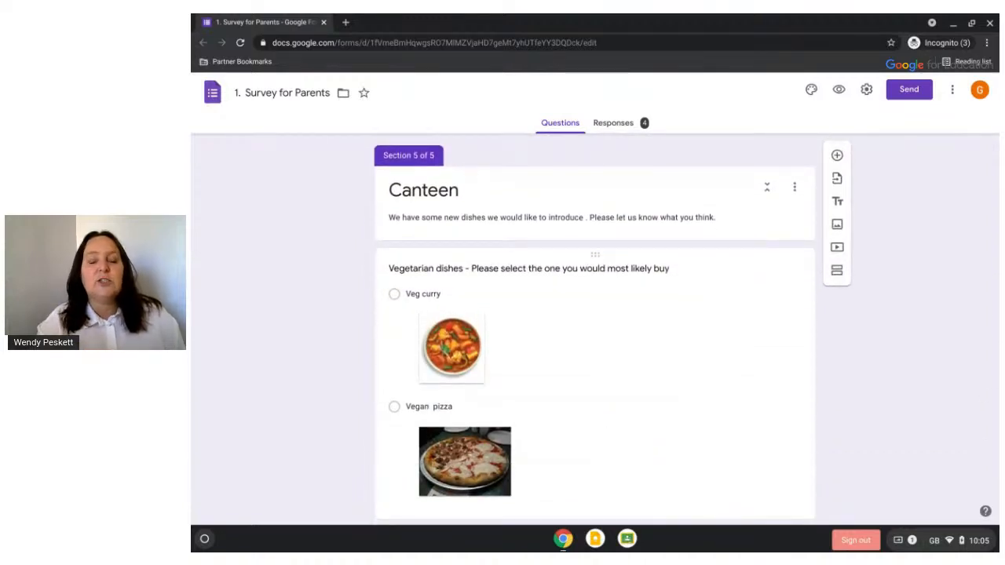
scroll(595, 330, down, 4)
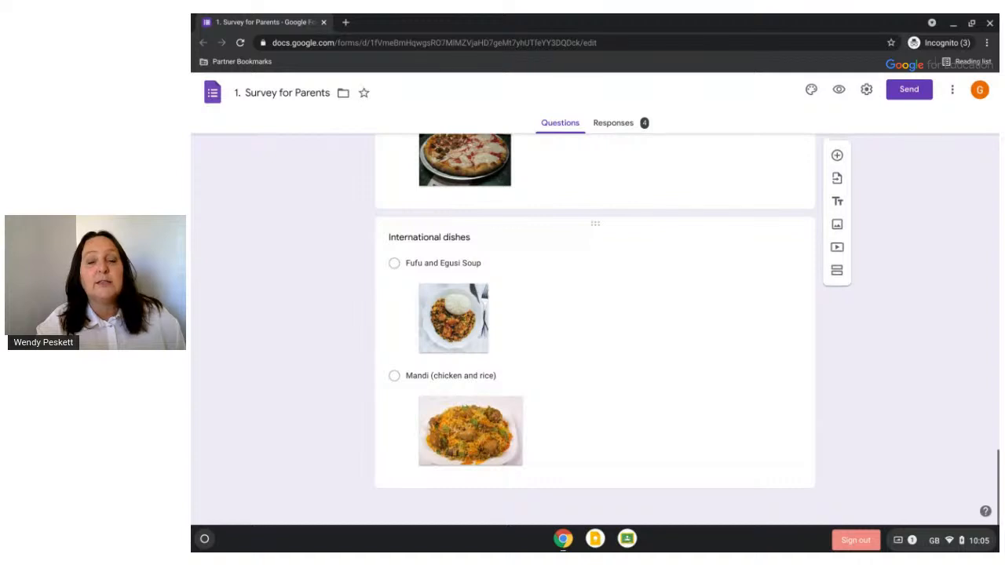
scroll(595, 330, up, 4)
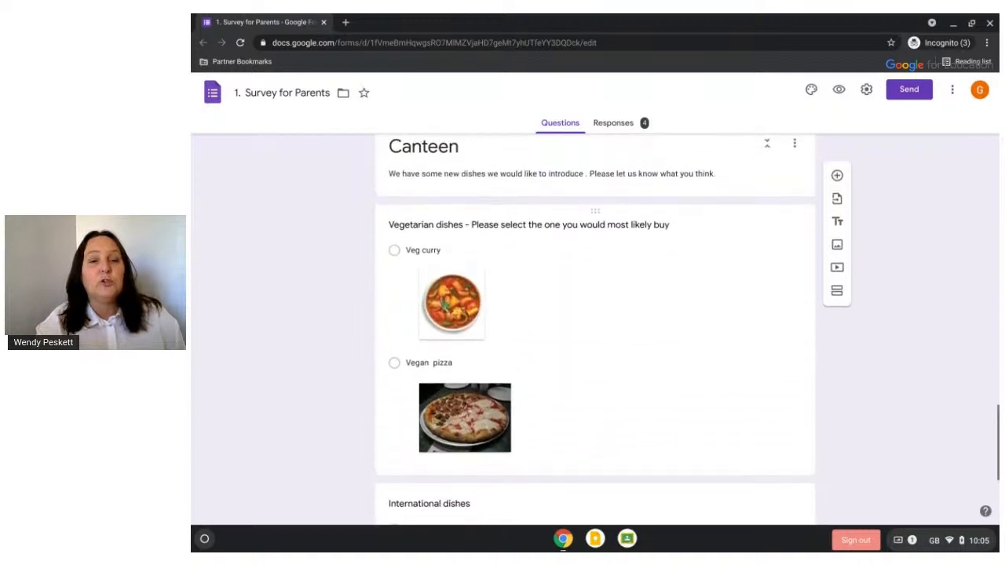
scroll(595, 330, up, 3)
scroll(595, 329, down, 3)
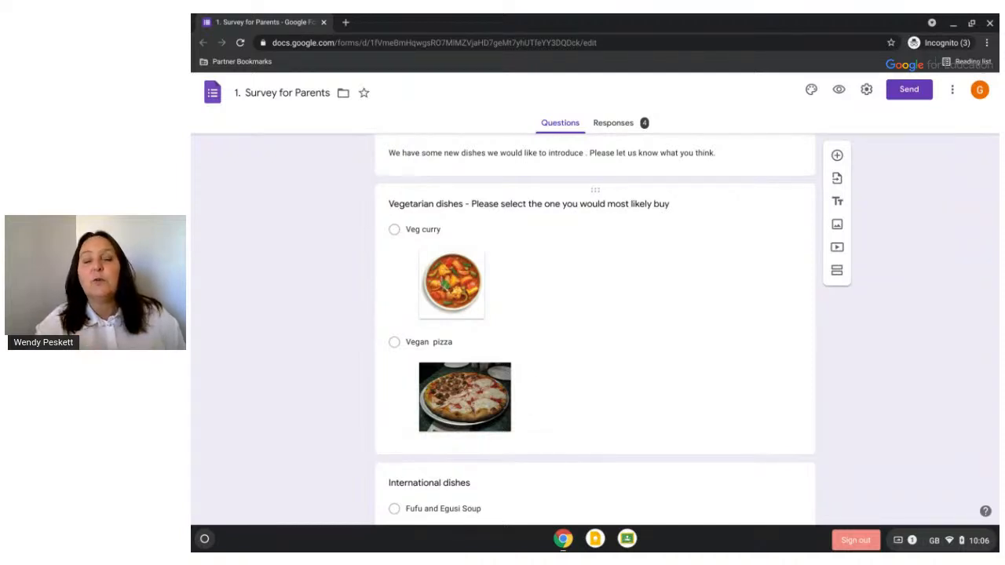
scroll(595, 353, up, 15)
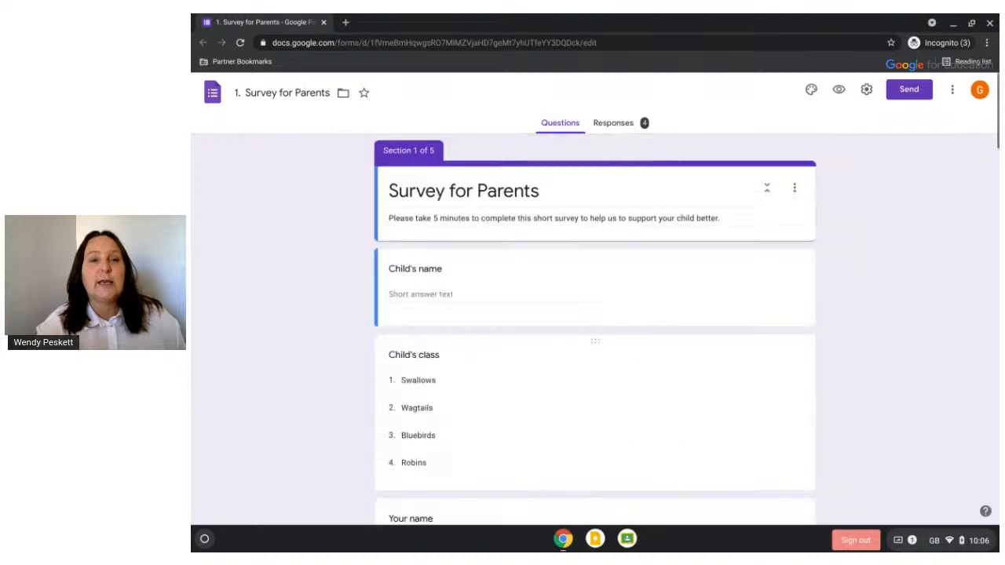
drag(254, 19, 999, 185)
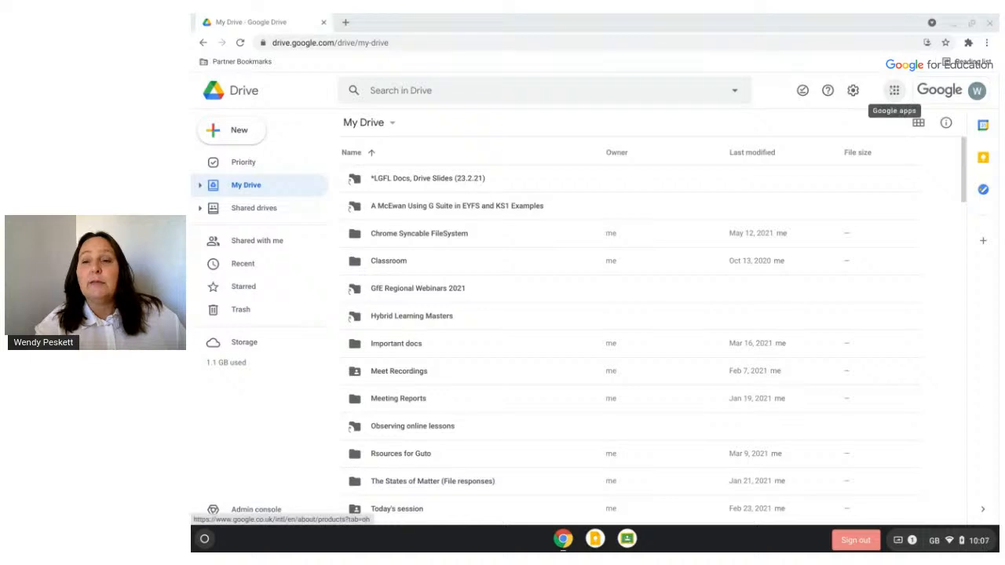
click(895, 90)
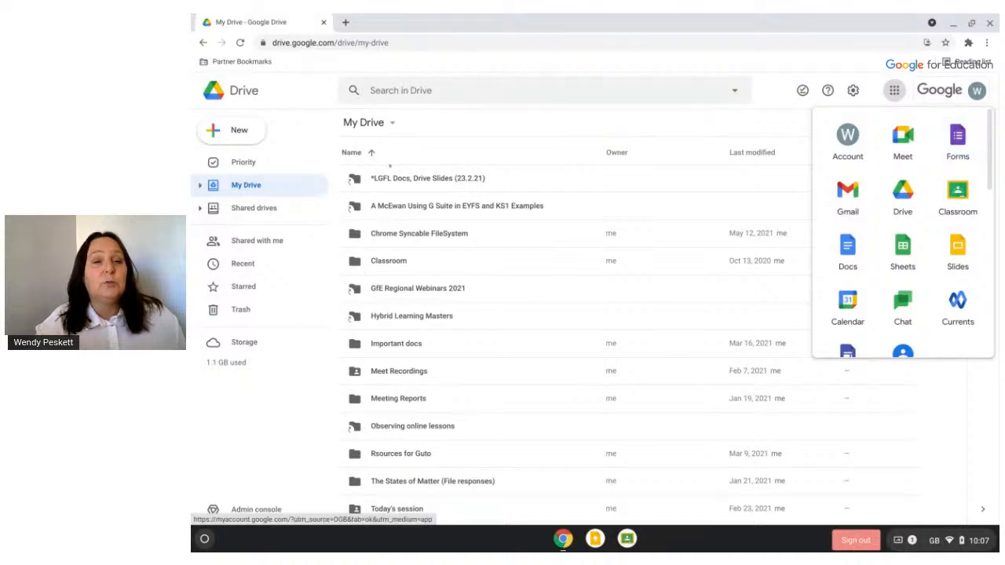
Make a new My Drive folder called 'GOOGLE FORMS SESSION', fixing typos in the name, and open it
click(246, 131)
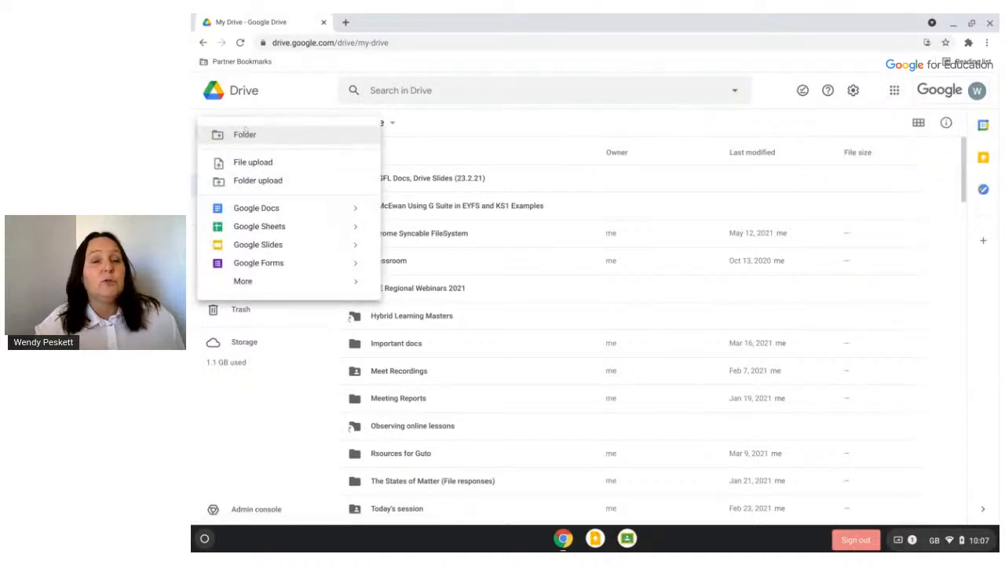
click(245, 134)
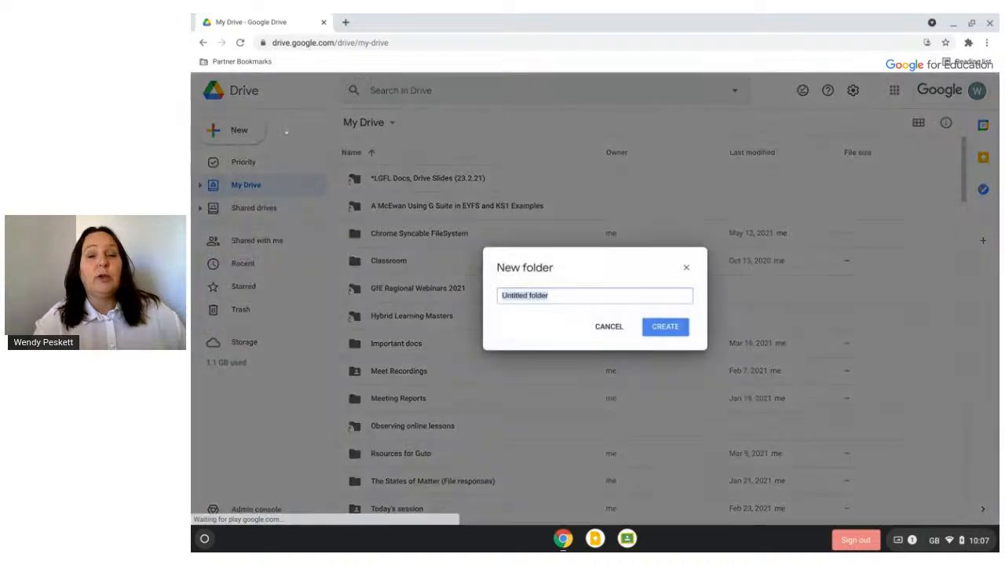
text(GOOGLE)
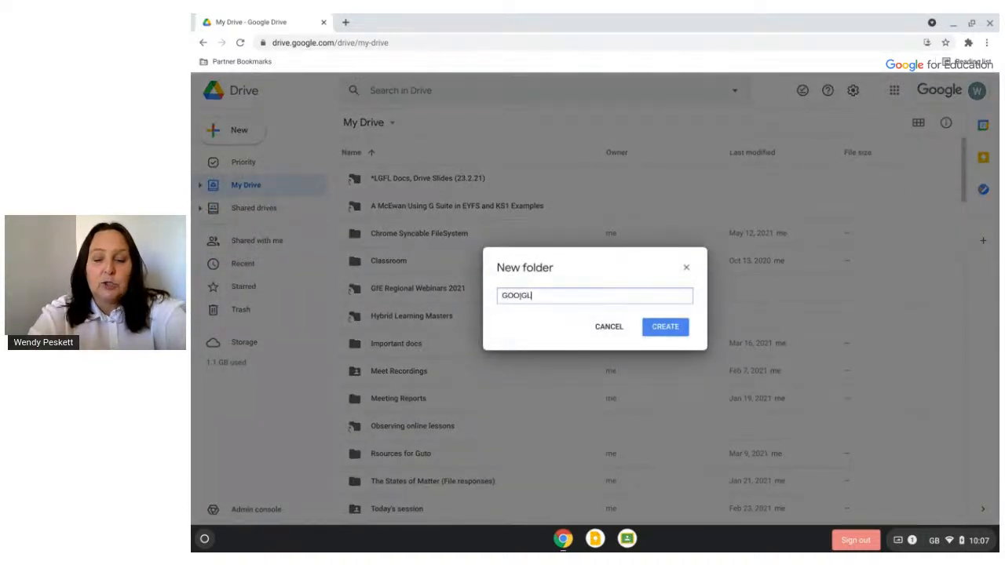
key(BackSpace)
key(BackSpace)
key(BackSpace)
text(GL)
key(BackSpace)
key(BackSpace)
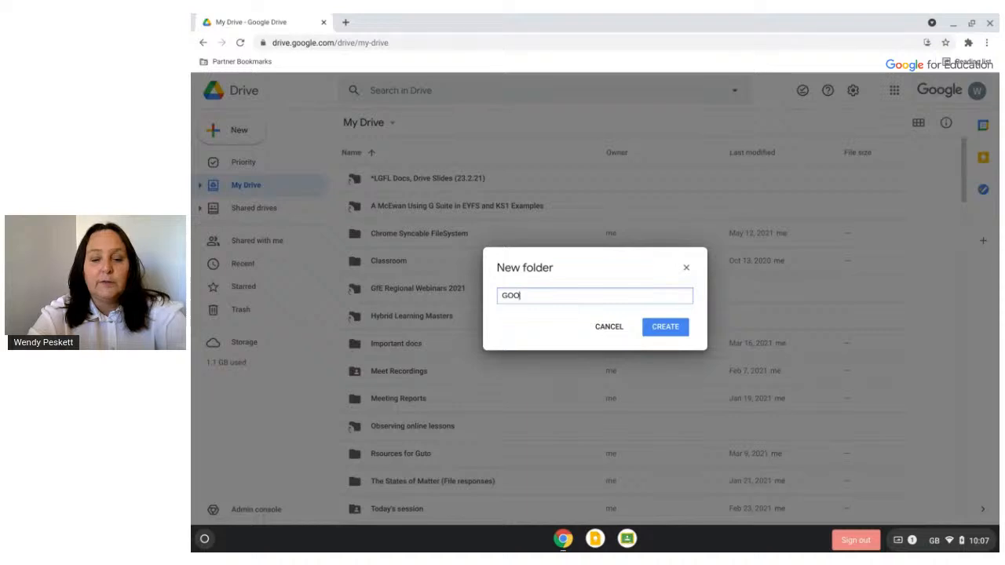
text(GLE FORMS SESSION)
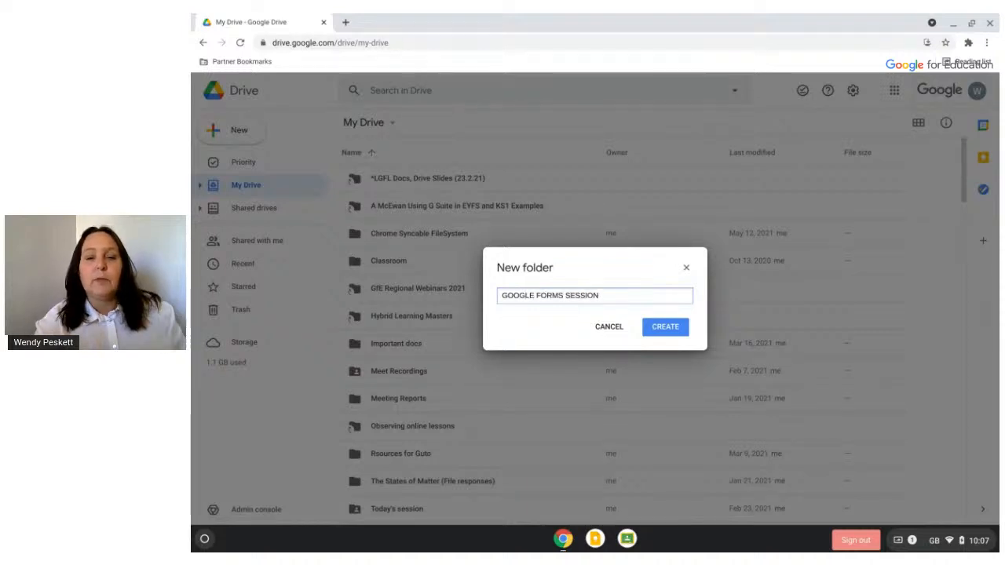
click(649, 329)
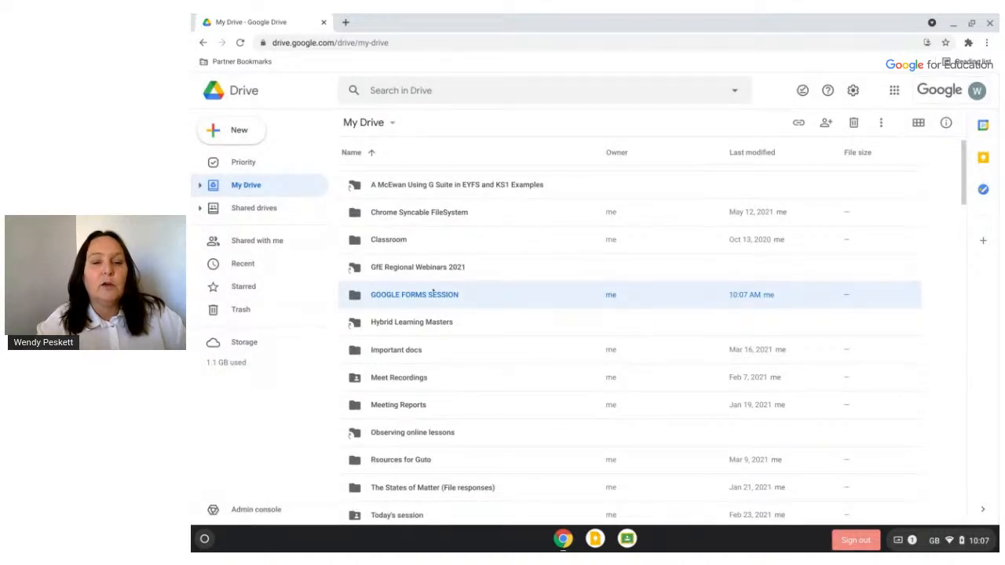
double_click(429, 294)
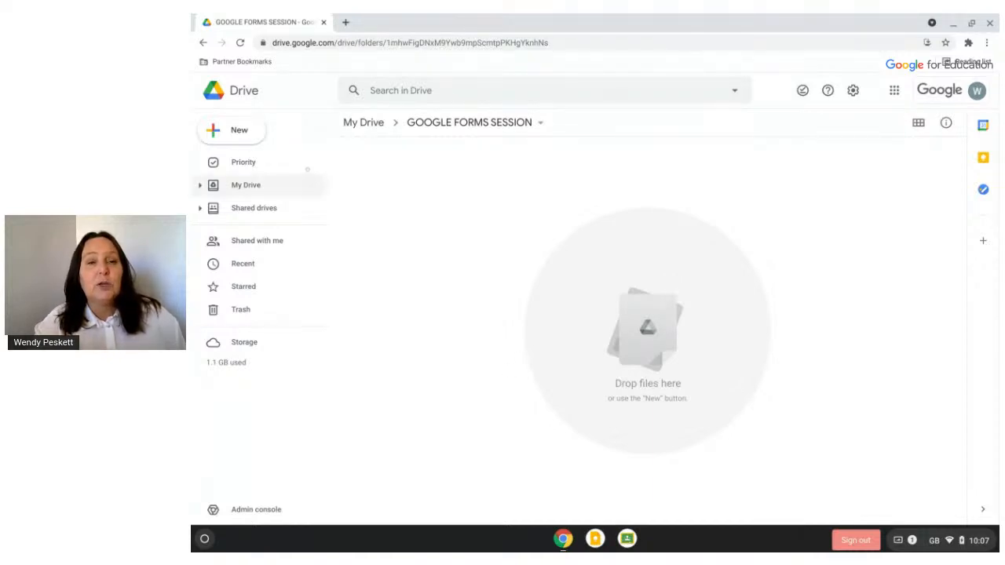
Create a blank Google Form from the New menu inside the GOOGLE FORMS SESSION folder
click(235, 131)
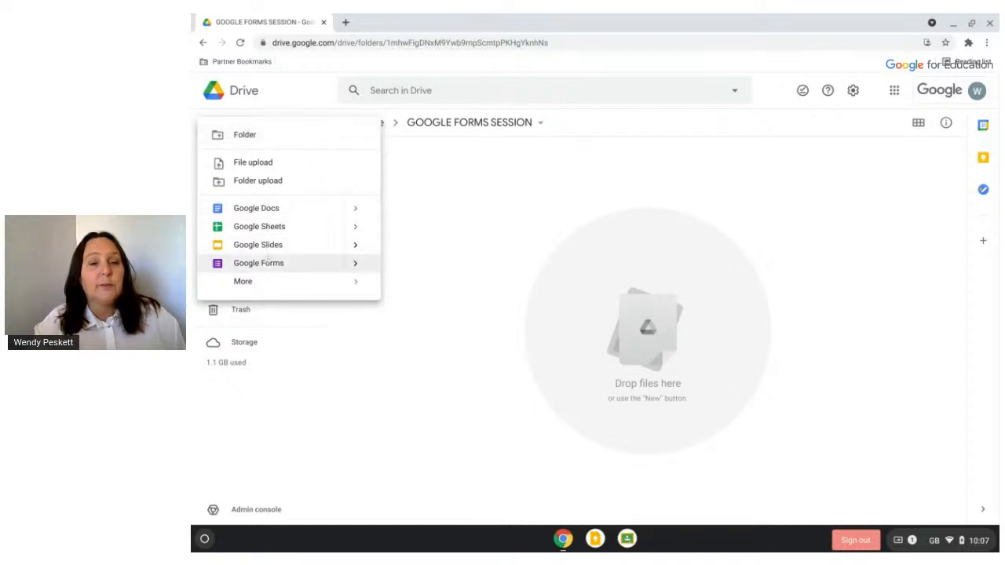
mouse_move(251, 282)
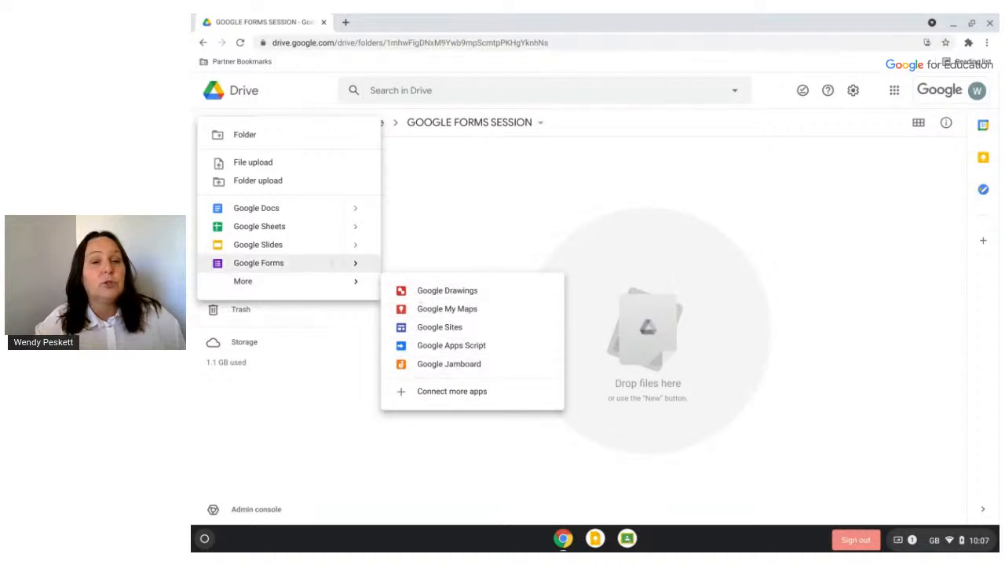
click(265, 264)
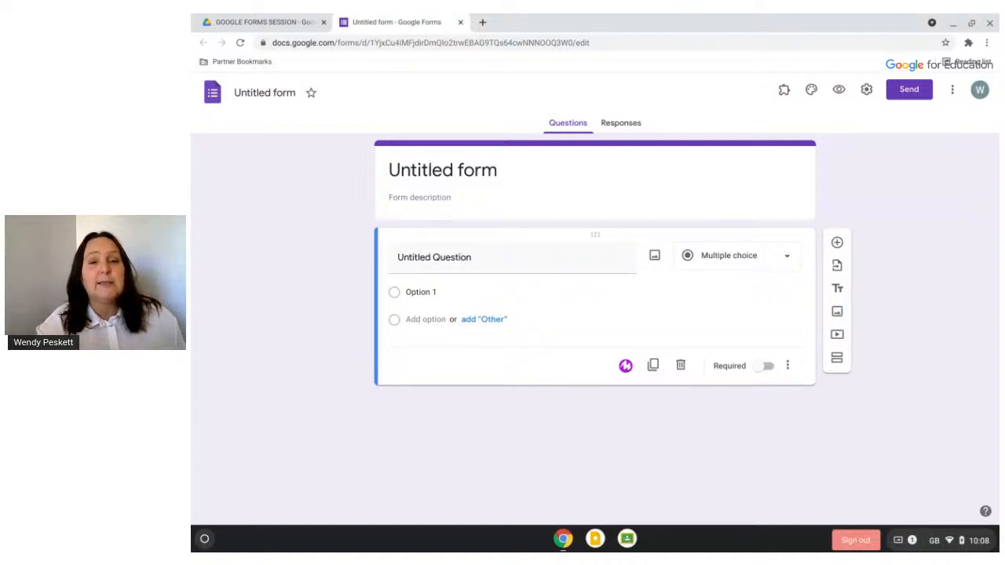
Replace 'Untitled form' with the name 'Survey for Parents' and save it
click(430, 169)
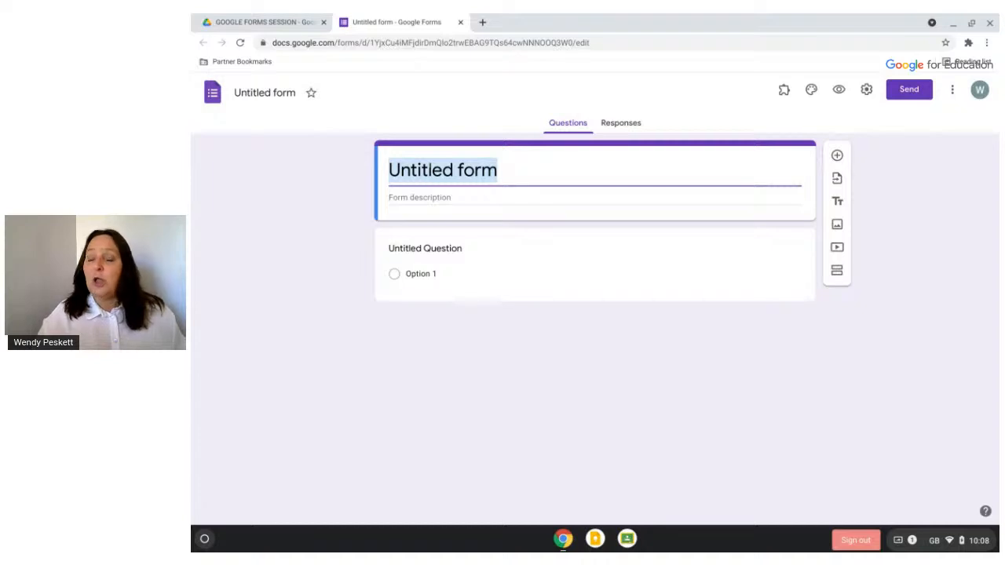
text(Survey f)
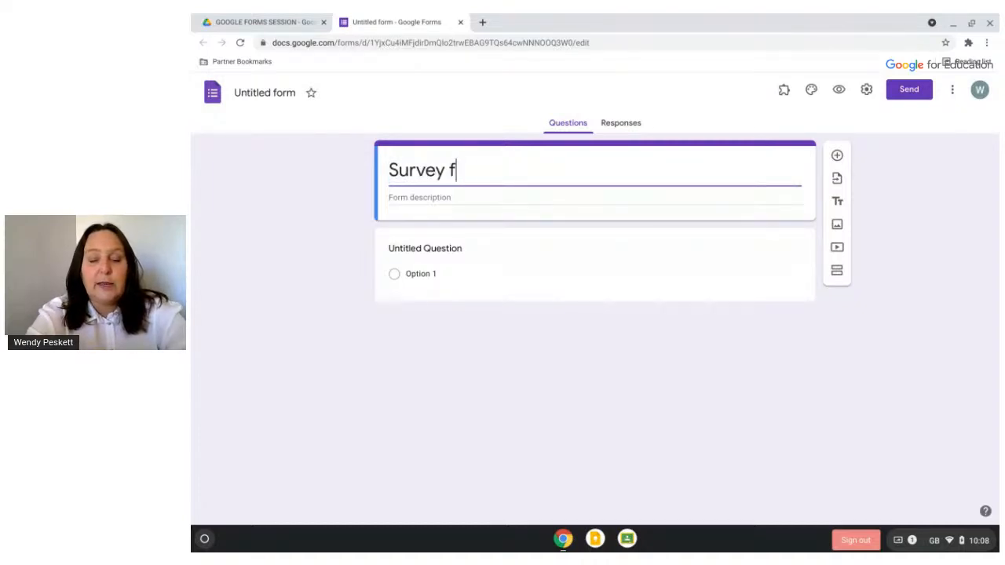
text(or Parents)
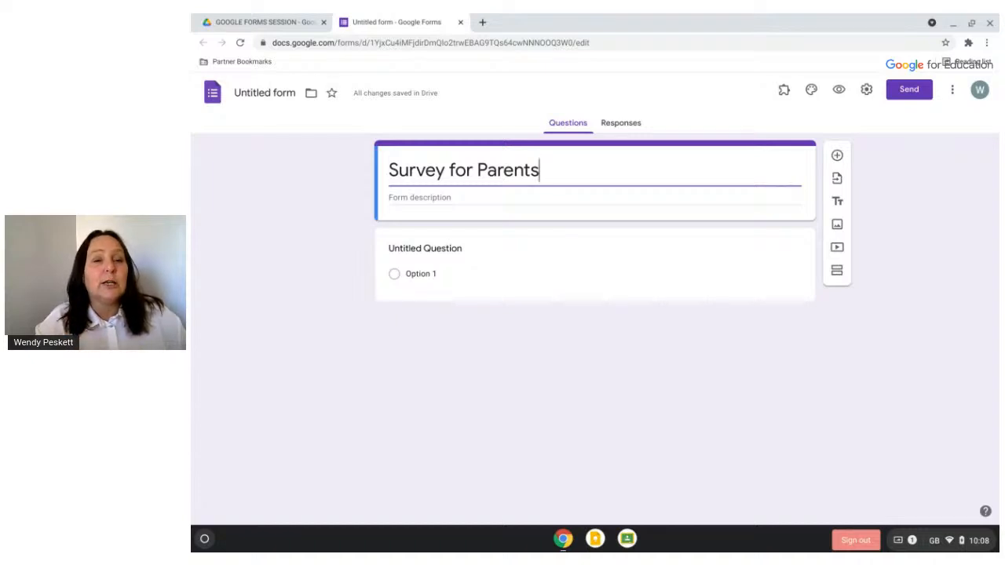
click(267, 93)
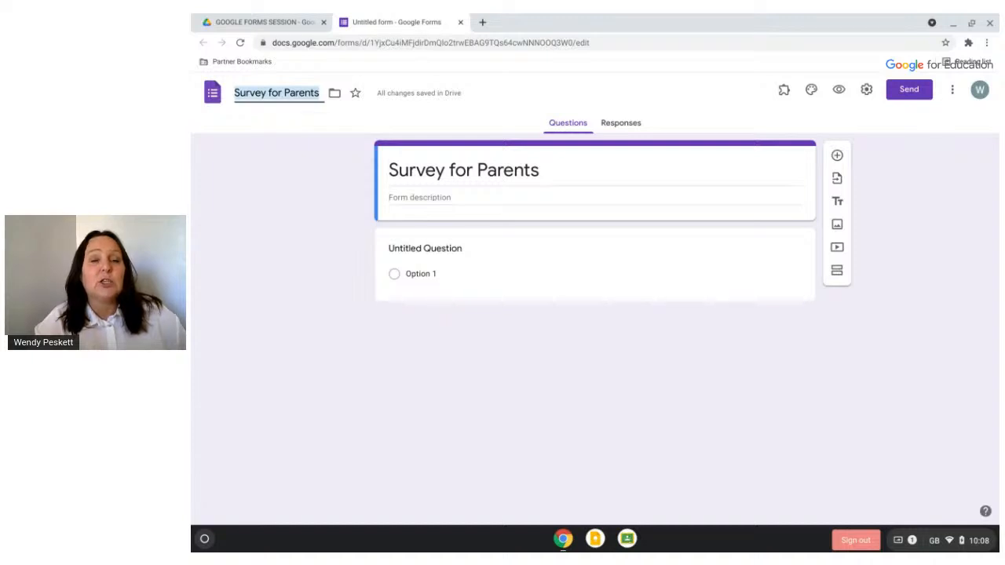
click(309, 183)
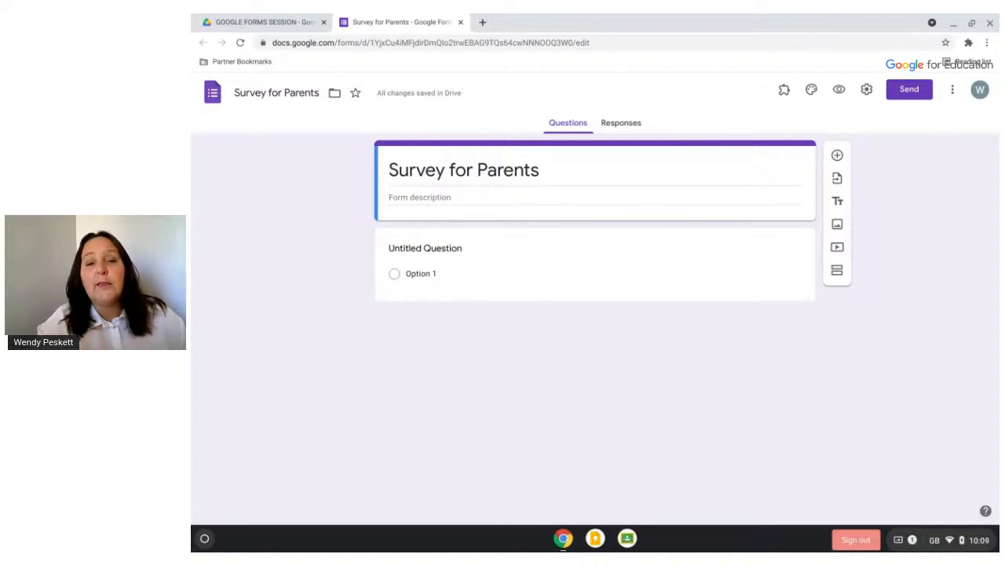
Select the form description field, then expand the Untitled Question card for editing
click(422, 198)
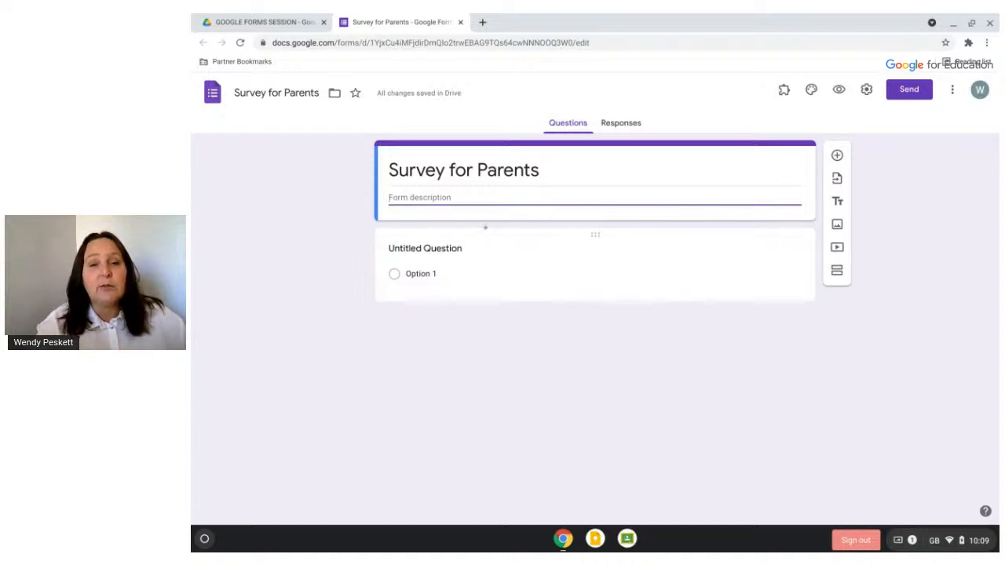
click(485, 229)
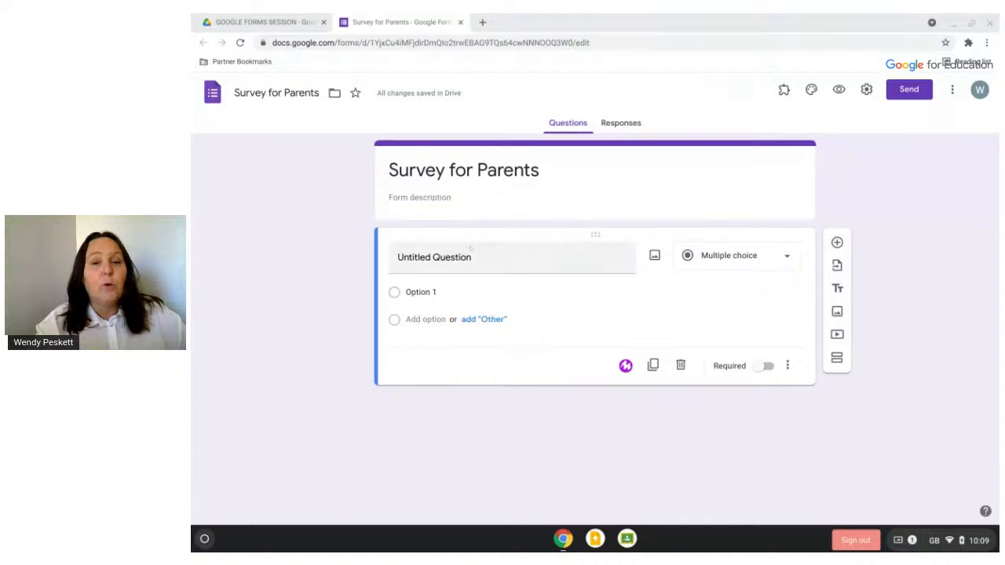
Zoom in and retitle the first question 'Child's Name' as a Short answer question
double_click(451, 257)
triple_click(452, 258)
click(452, 258)
triple_click(452, 258)
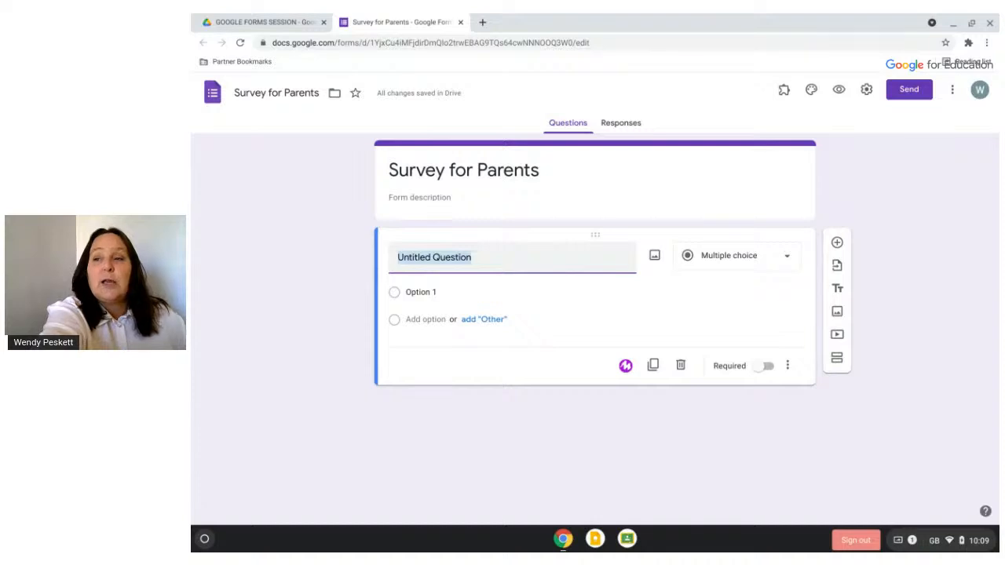
key(ctrl+plus)
key(ctrl+plus)
key(ctrl+plus)
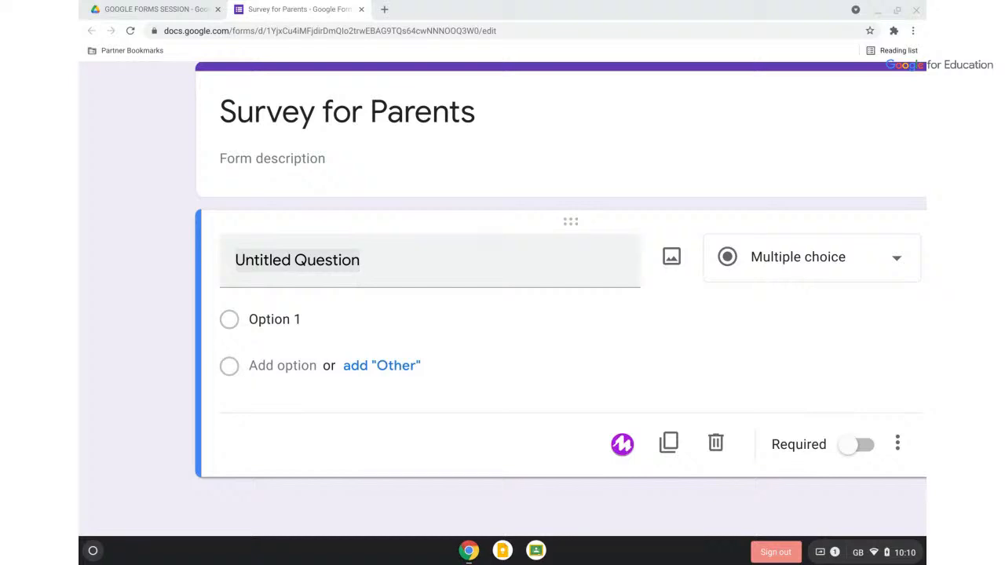
triple_click(282, 260)
text(Child's Name)
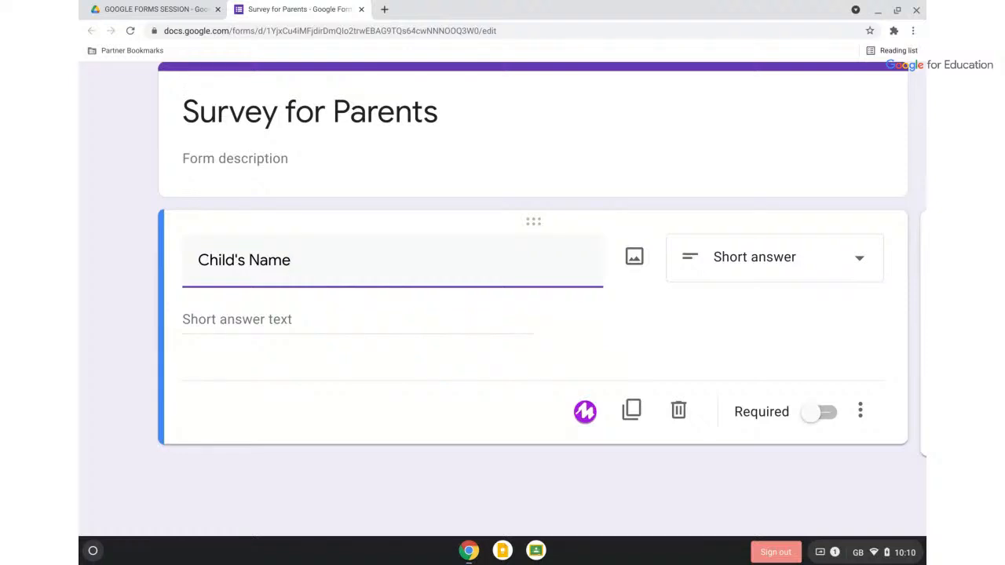
click(774, 257)
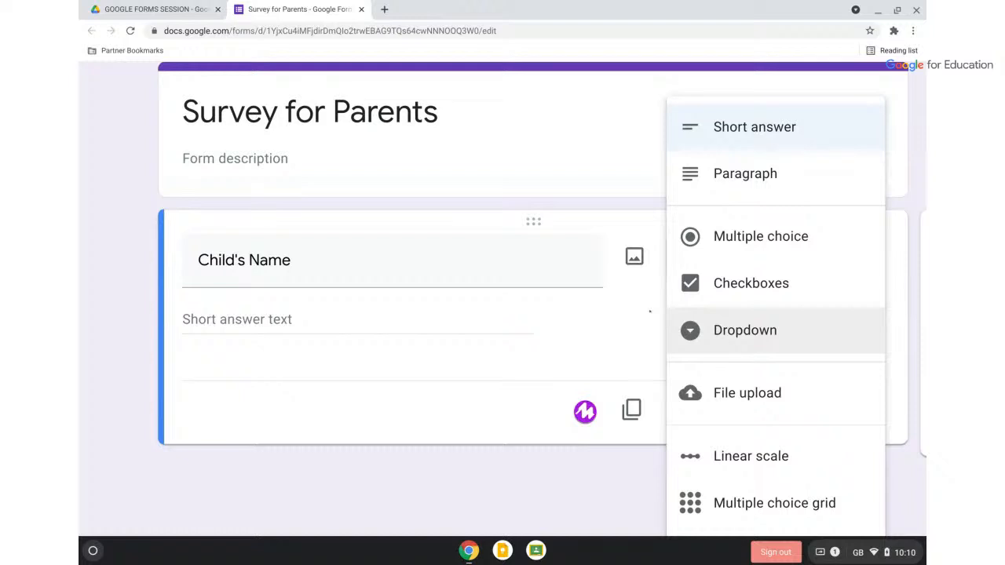
Keep Child's Name as Short answer, toggling Required on and back off
click(650, 312)
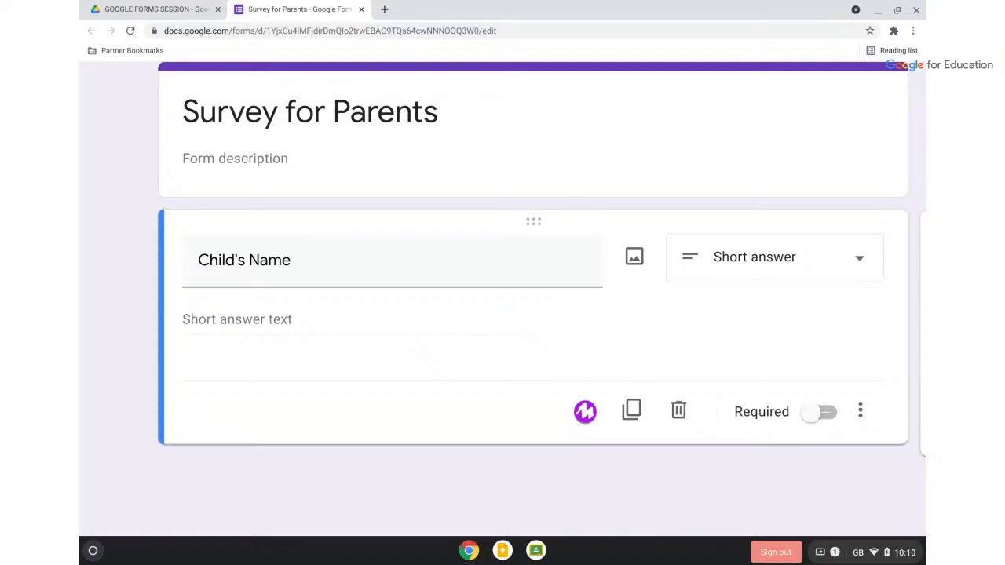
click(819, 412)
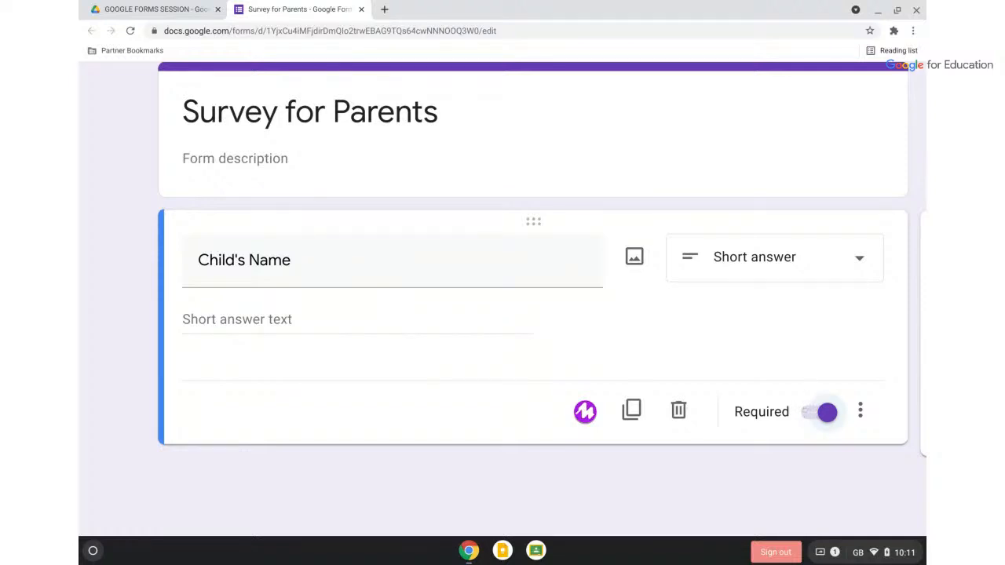
click(806, 411)
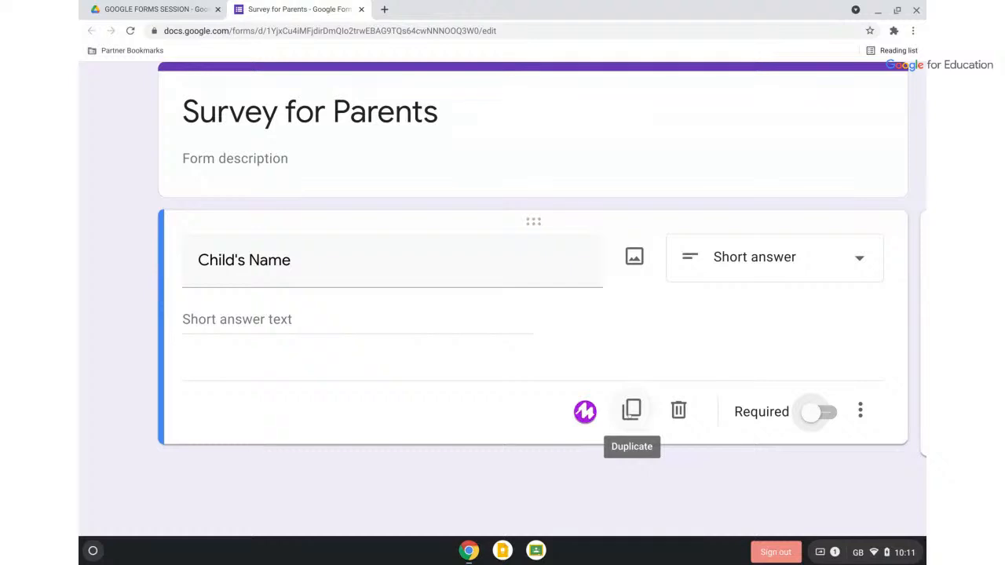
click(585, 413)
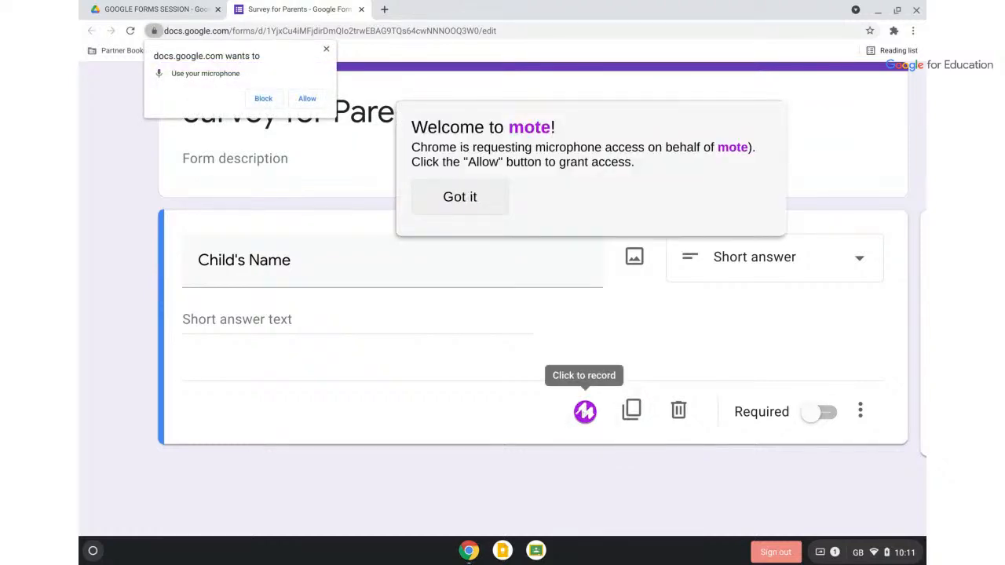
click(460, 196)
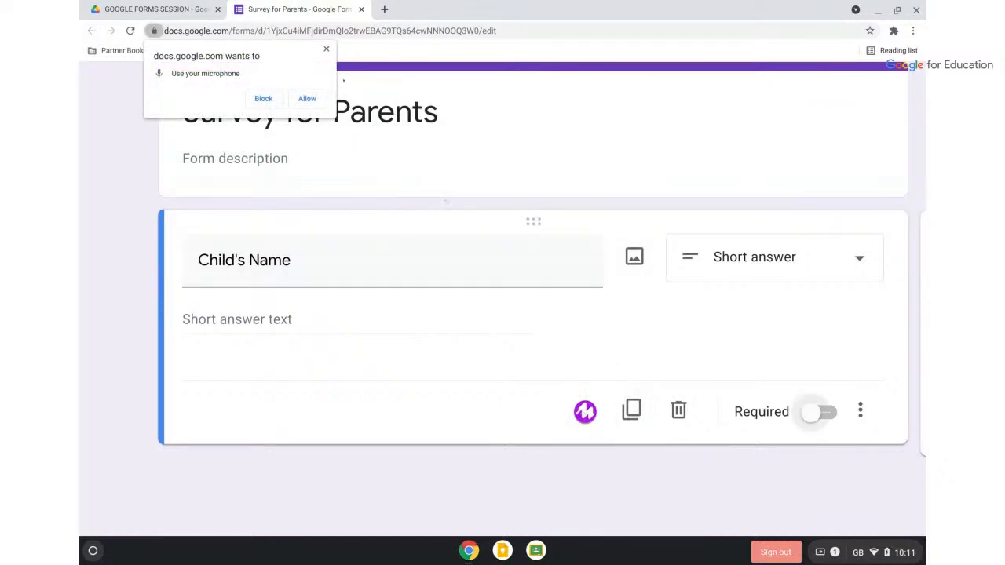
click(328, 49)
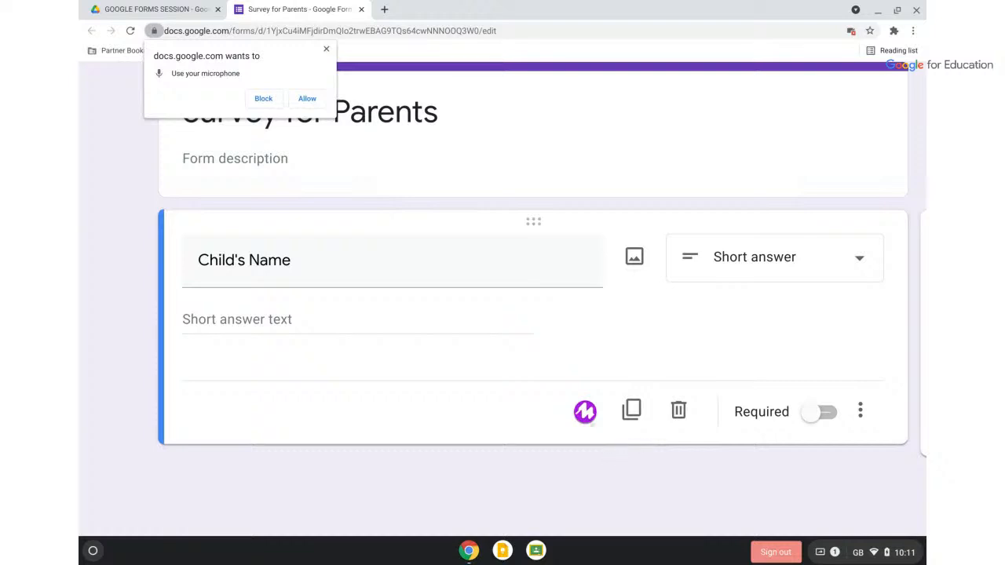
click(585, 412)
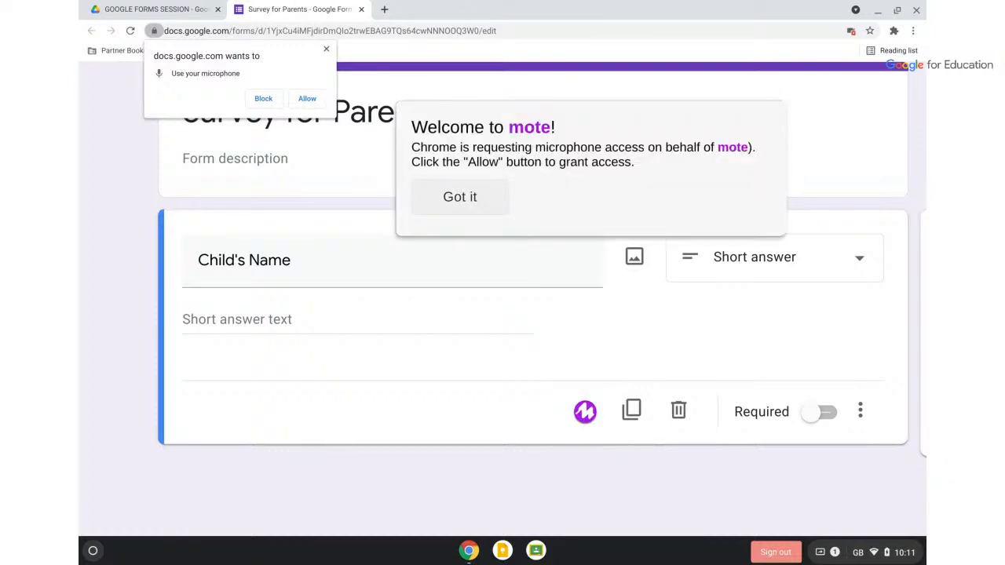
click(459, 196)
click(326, 49)
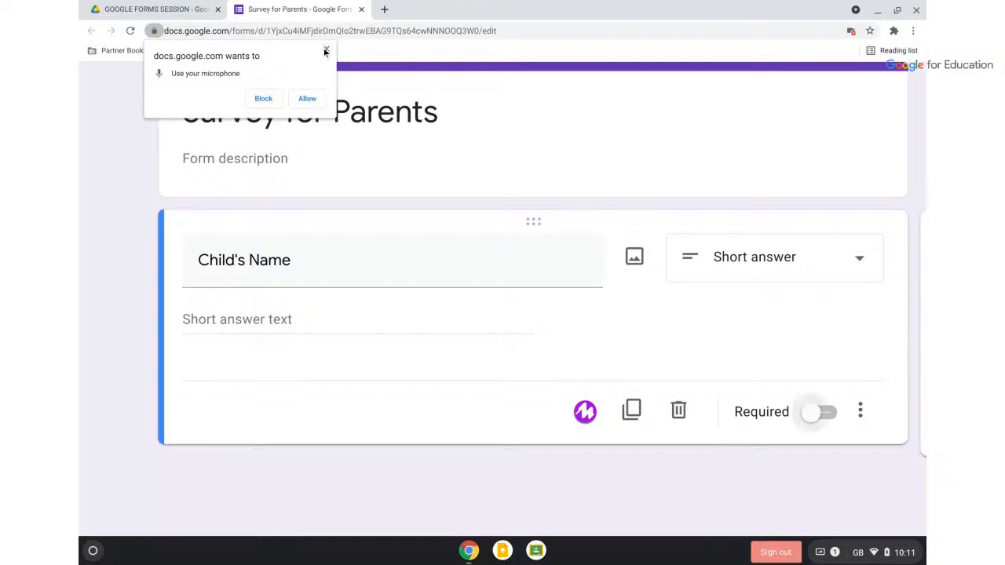
click(326, 50)
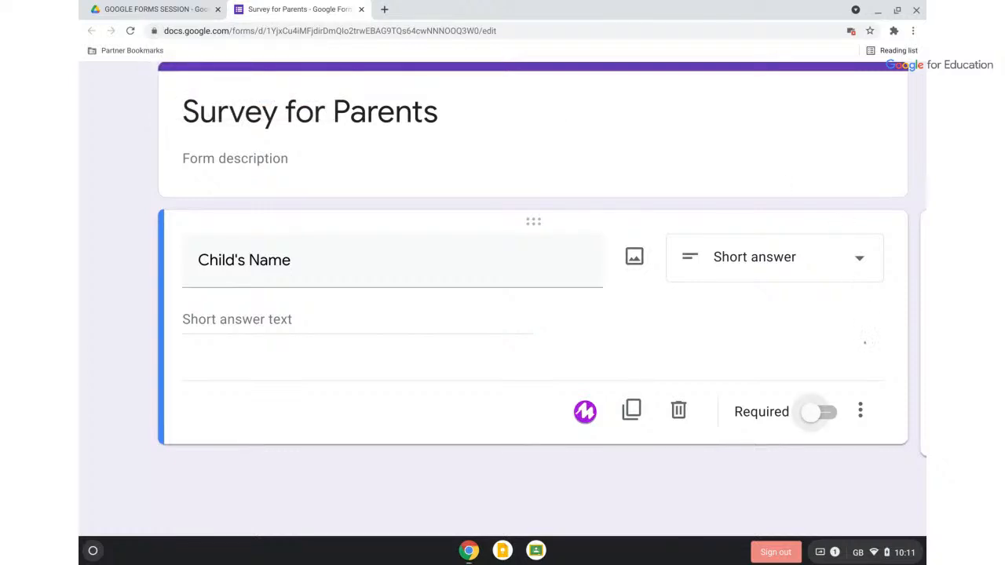
click(861, 412)
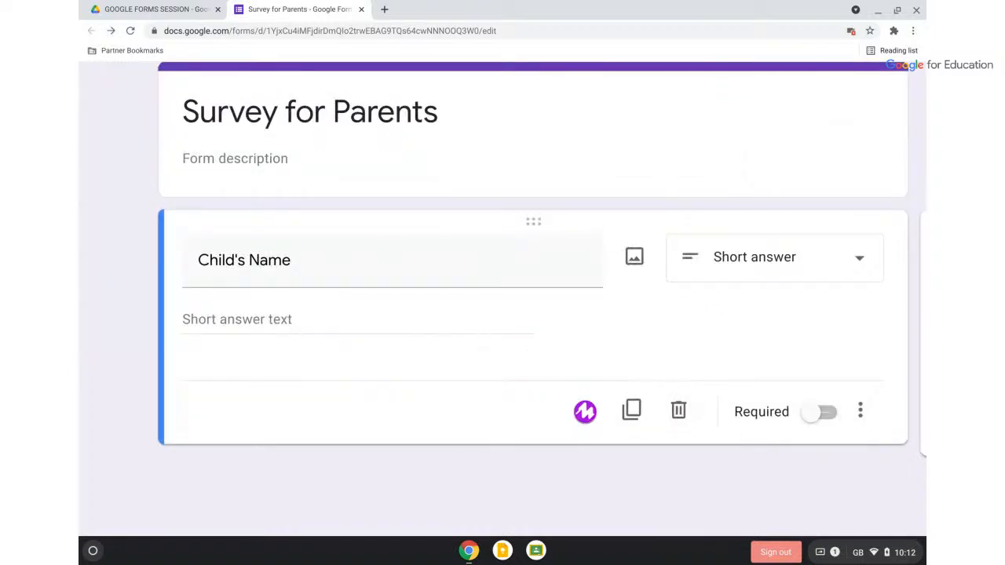
scroll(454, 248, down, 5)
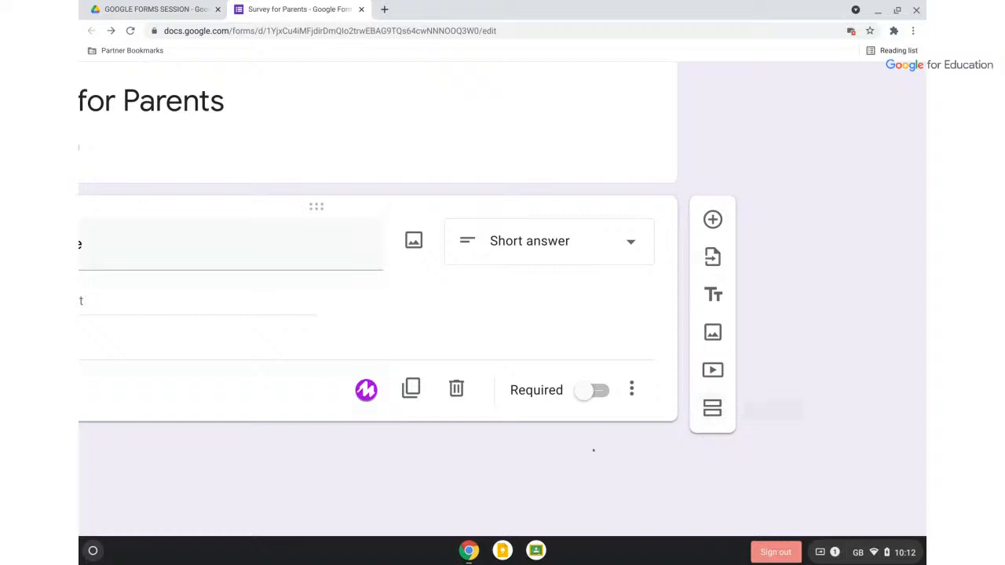
scroll(594, 450, left, 2)
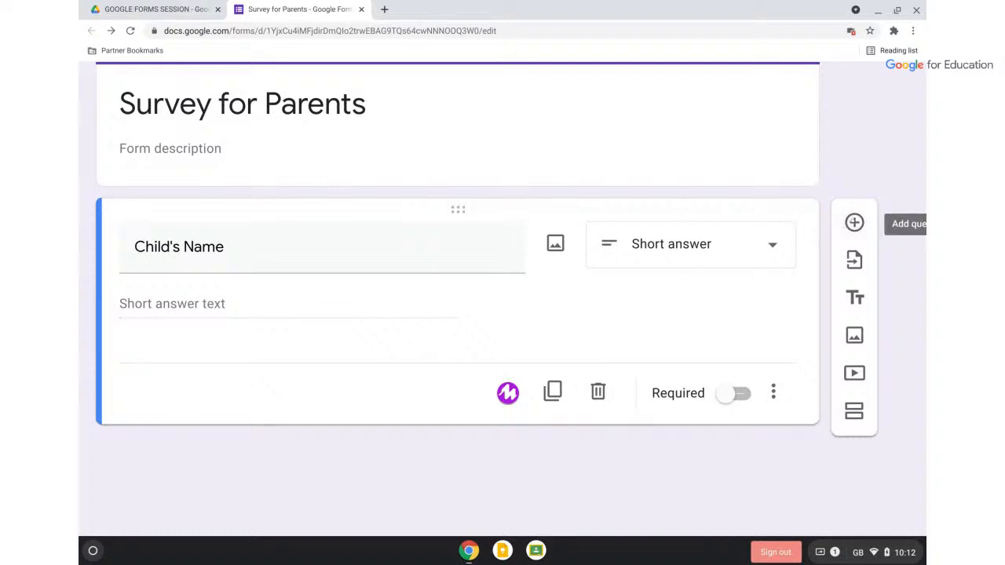
Add a multiple-choice question titled 'fhfh' plus a blank question below Child's Name
click(855, 222)
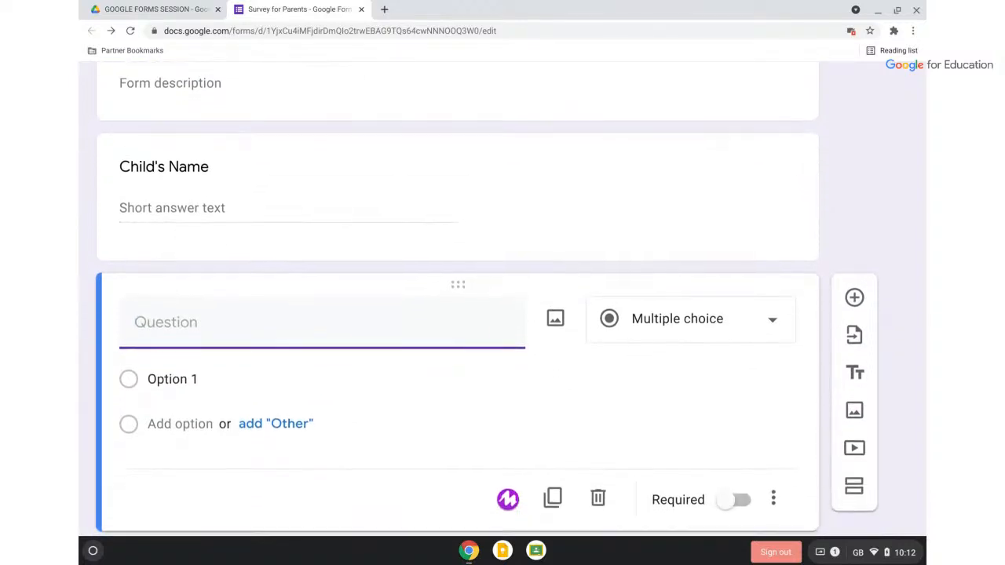
text(fhfh)
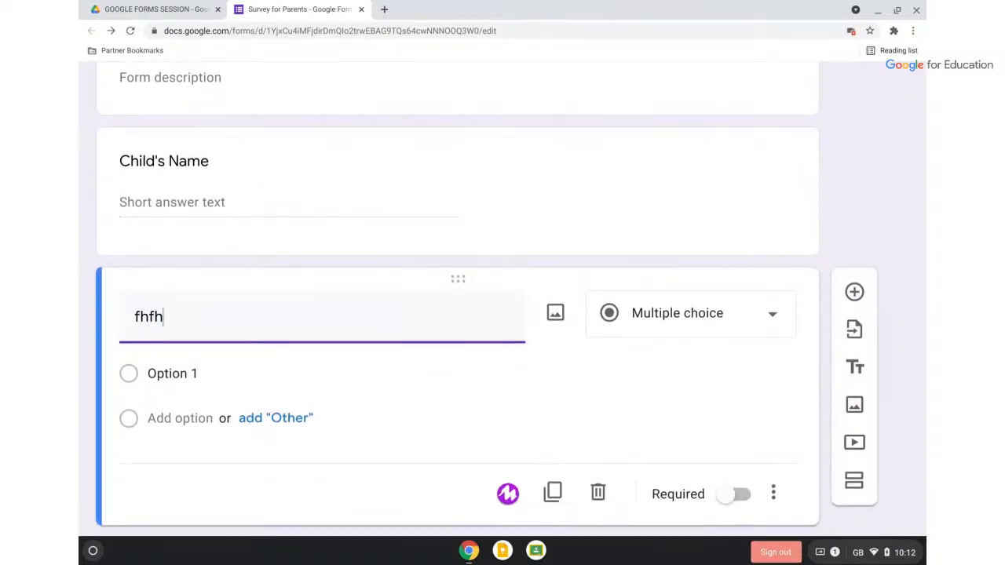
click(618, 155)
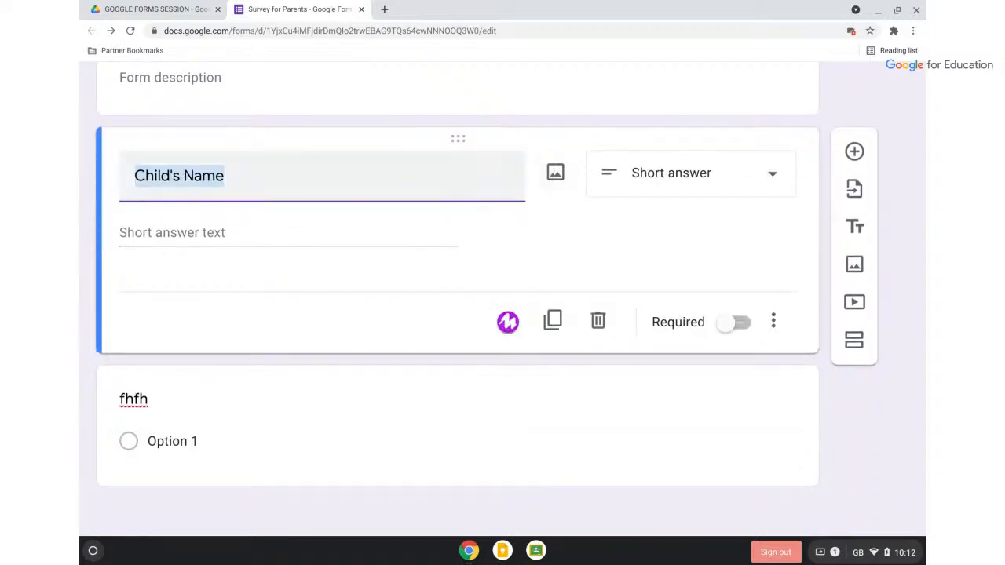
click(509, 323)
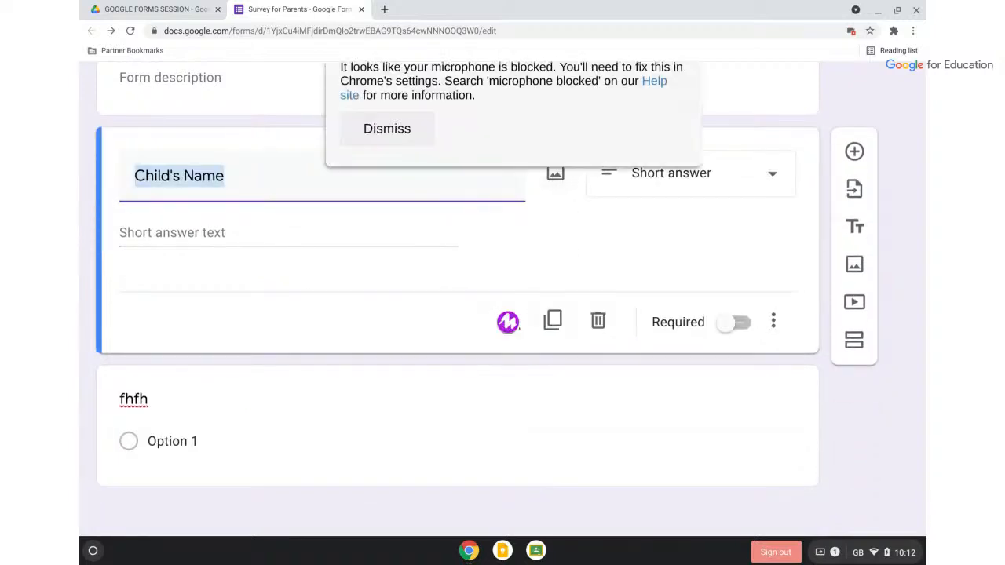
click(855, 151)
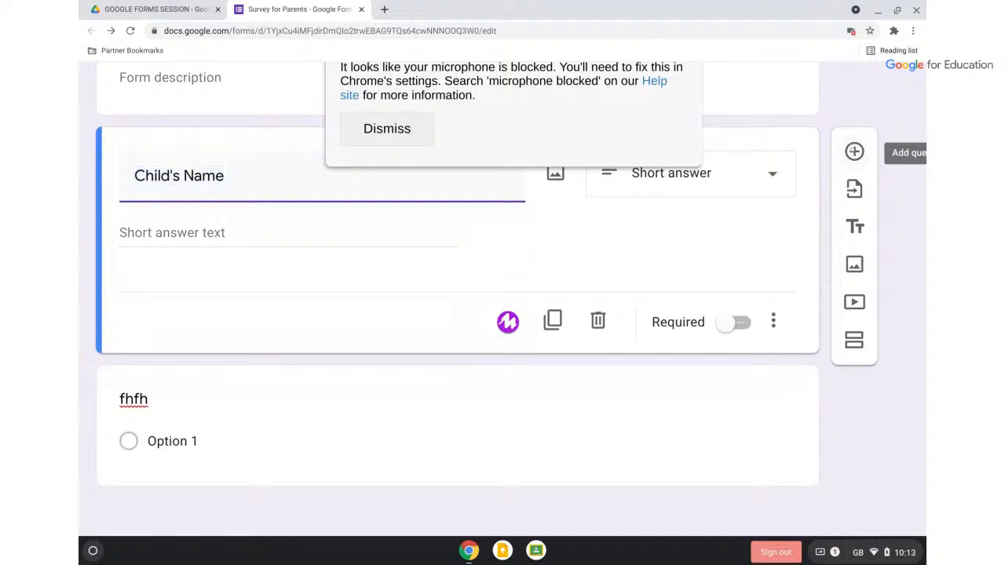
scroll(688, 318, down, 2)
scroll(688, 318, up, 1)
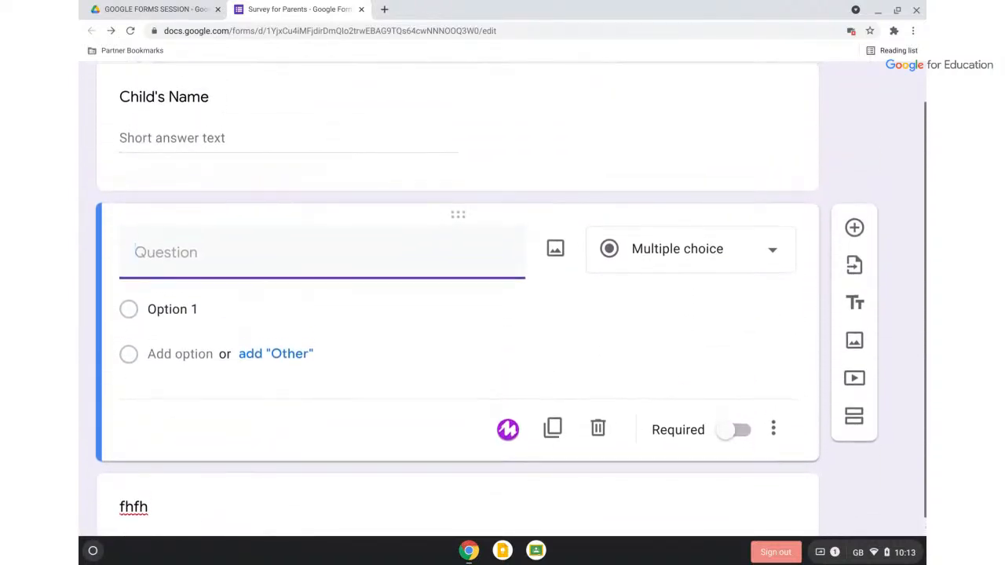
scroll(688, 318, down, 1)
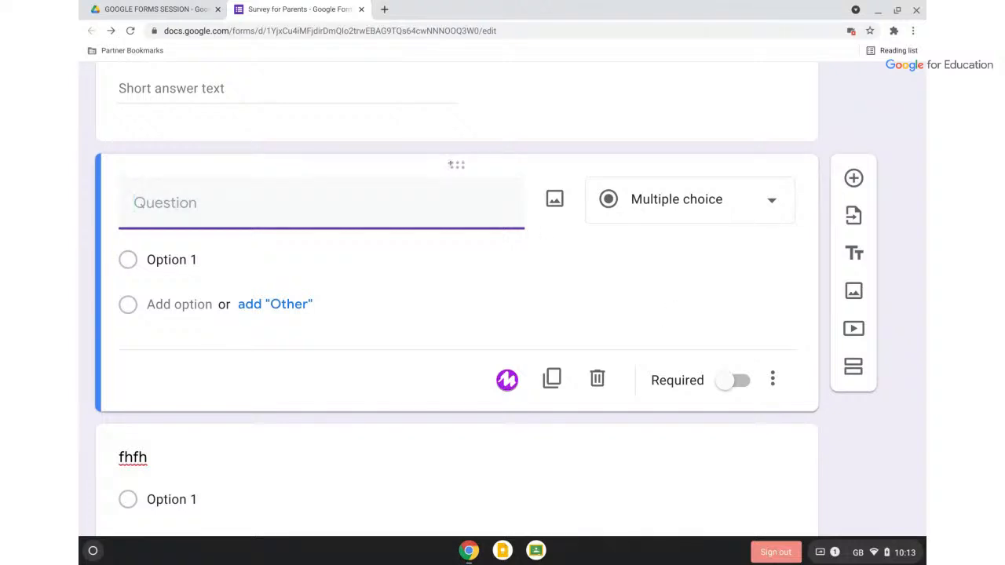
scroll(451, 165, up, 5)
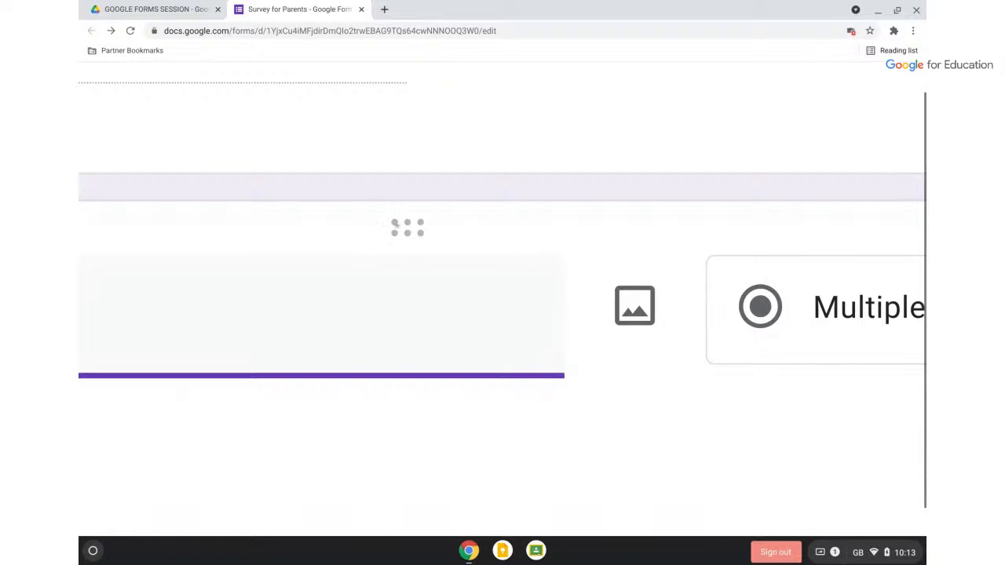
scroll(407, 228, down, 5)
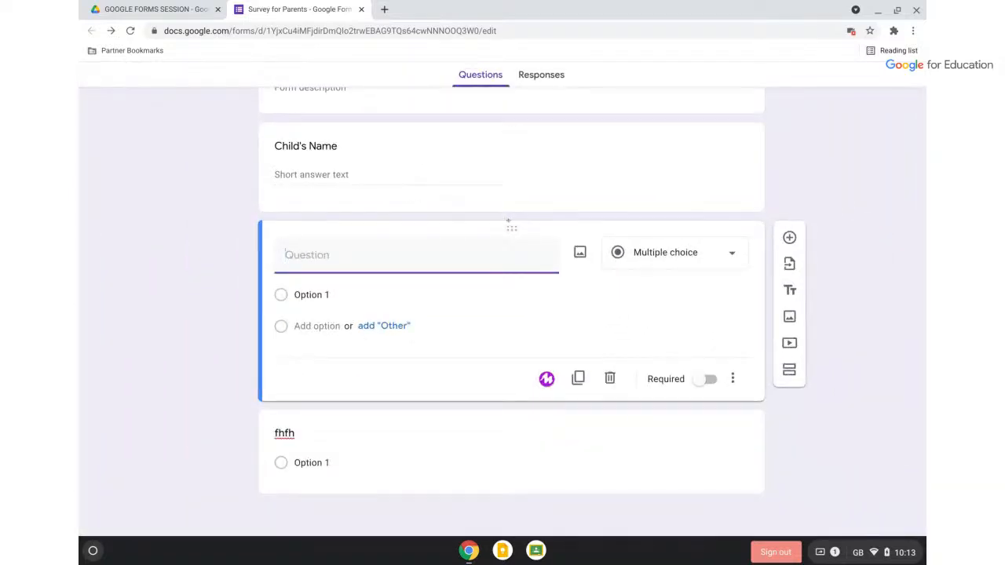
Delete the empty extra question so only fhfh follows Child's Name
drag(509, 226, 495, 370)
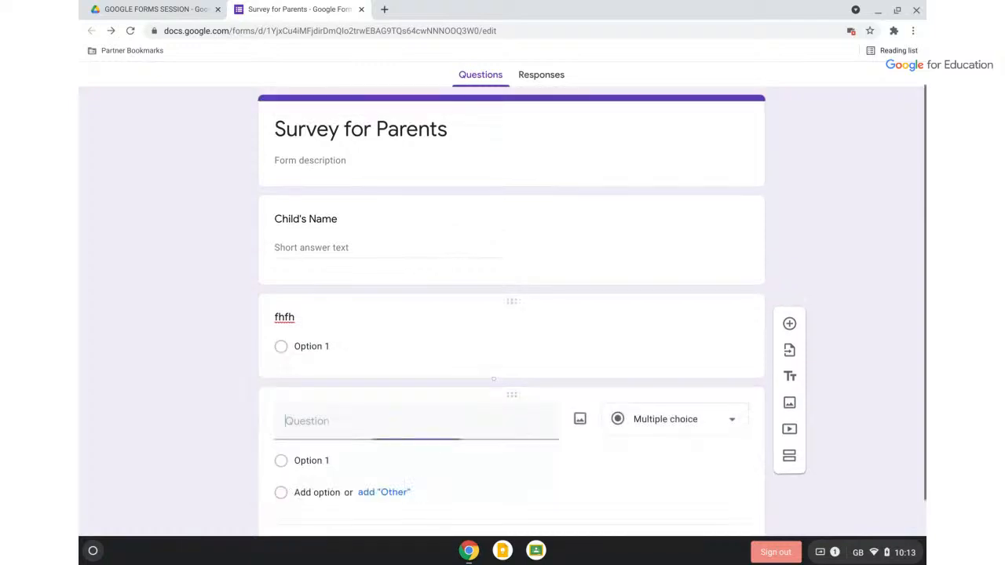
click(495, 356)
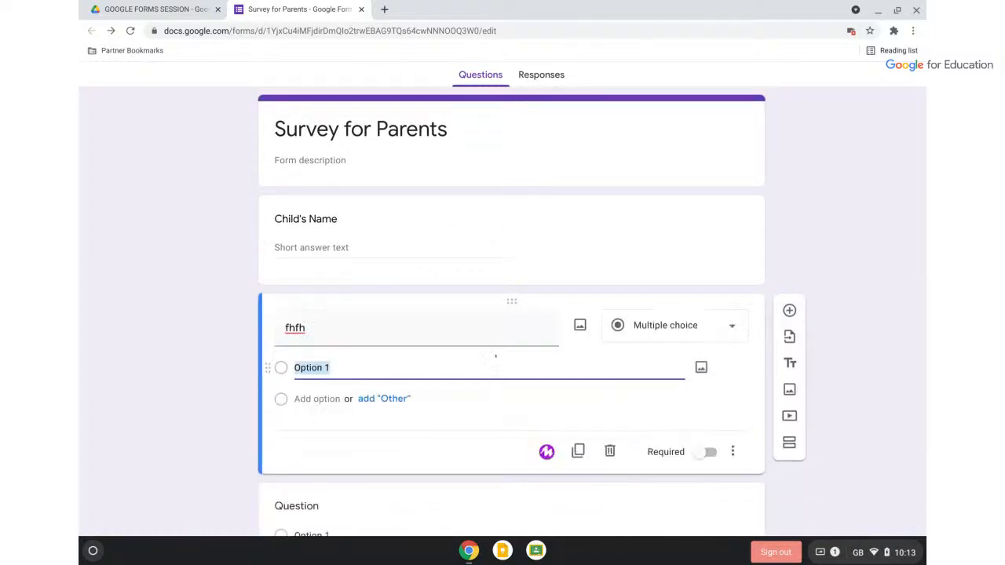
scroll(496, 357, down, 1)
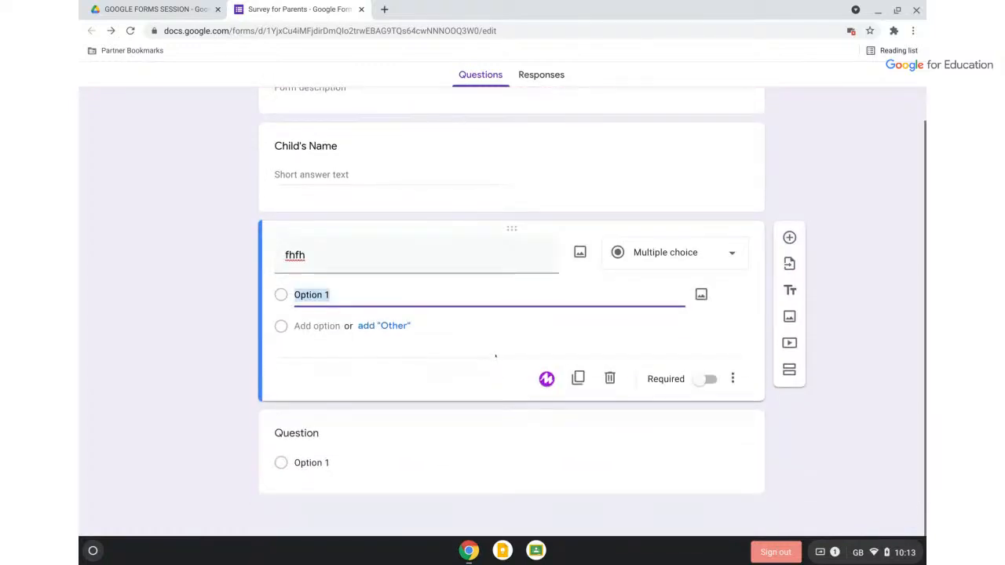
click(556, 472)
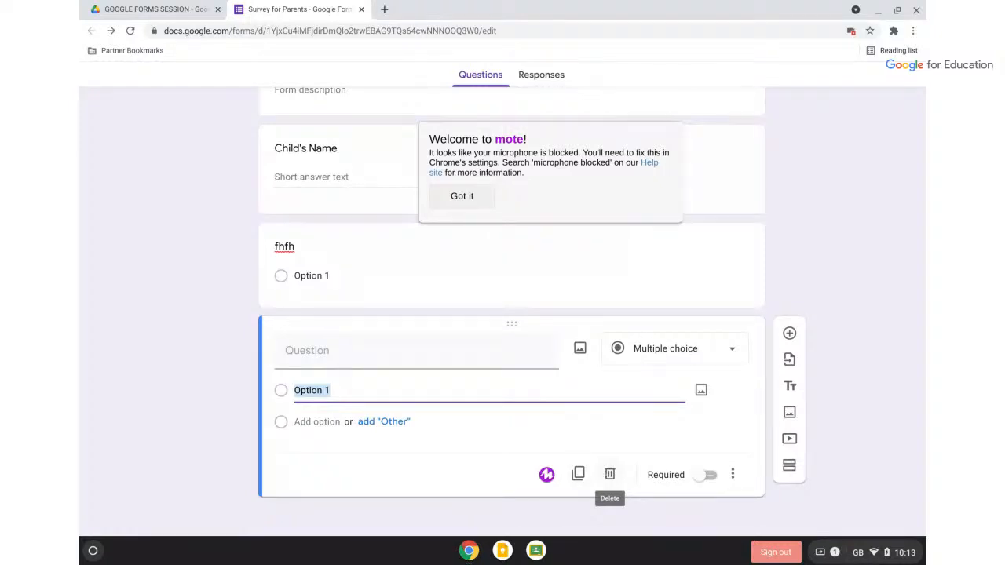
click(610, 474)
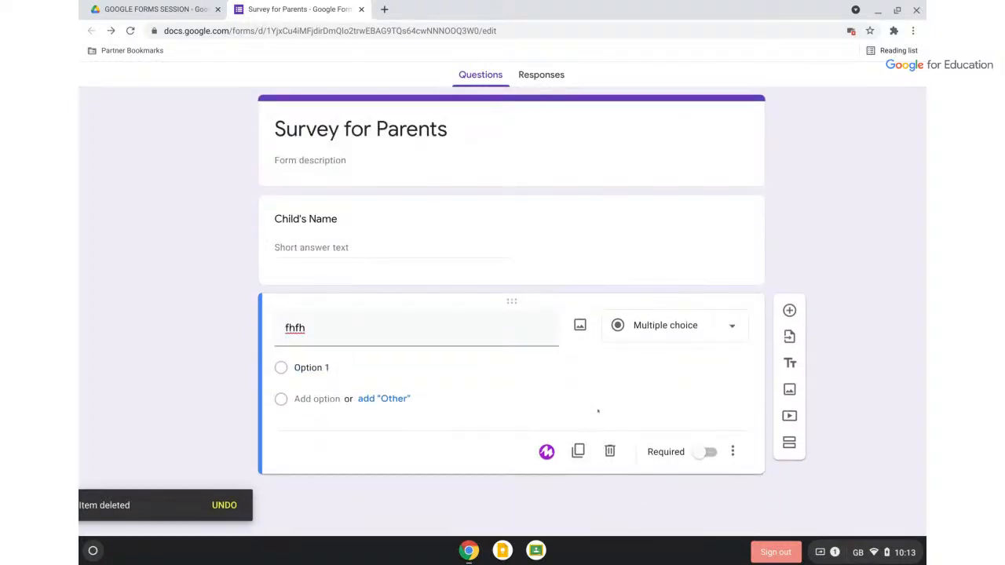
click(298, 328)
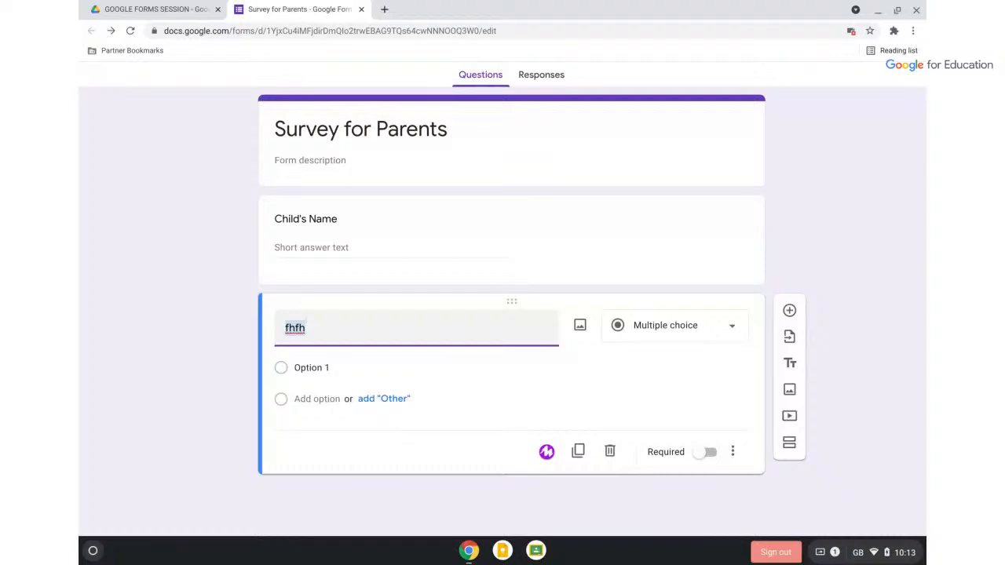
Retitle the fhfh question 'Child's Class' and keep it as Multiple choice
text(Child's Class)
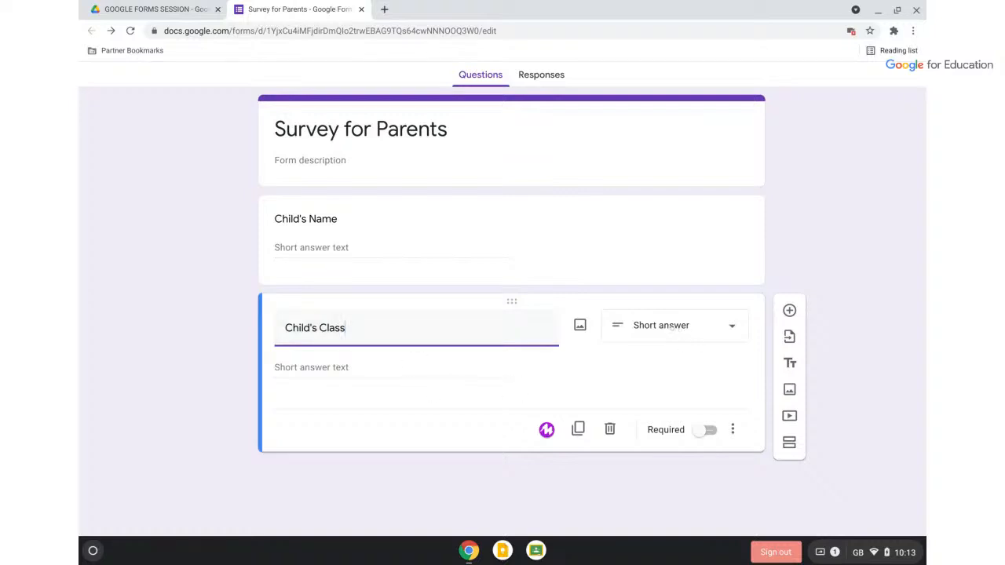
click(672, 326)
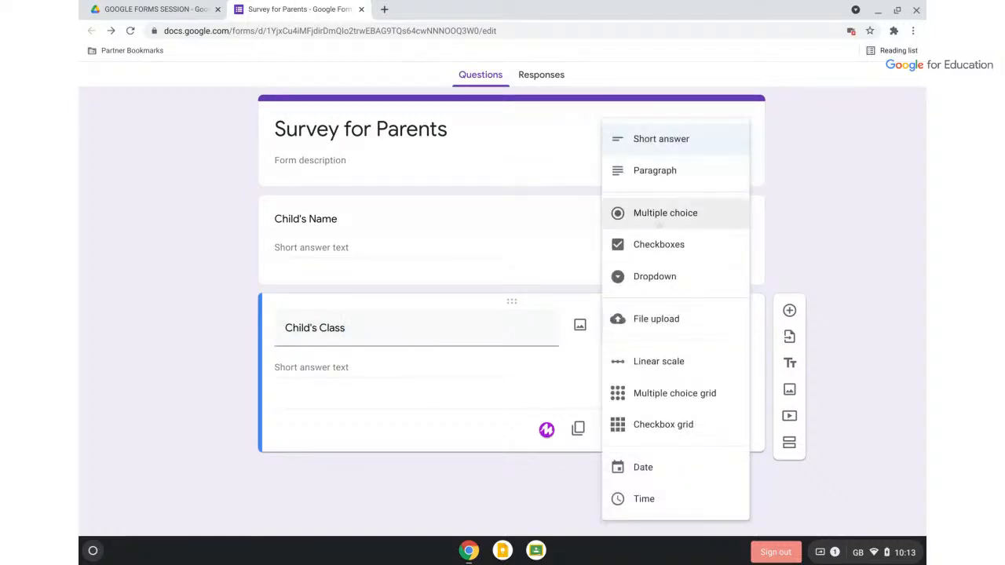
click(664, 213)
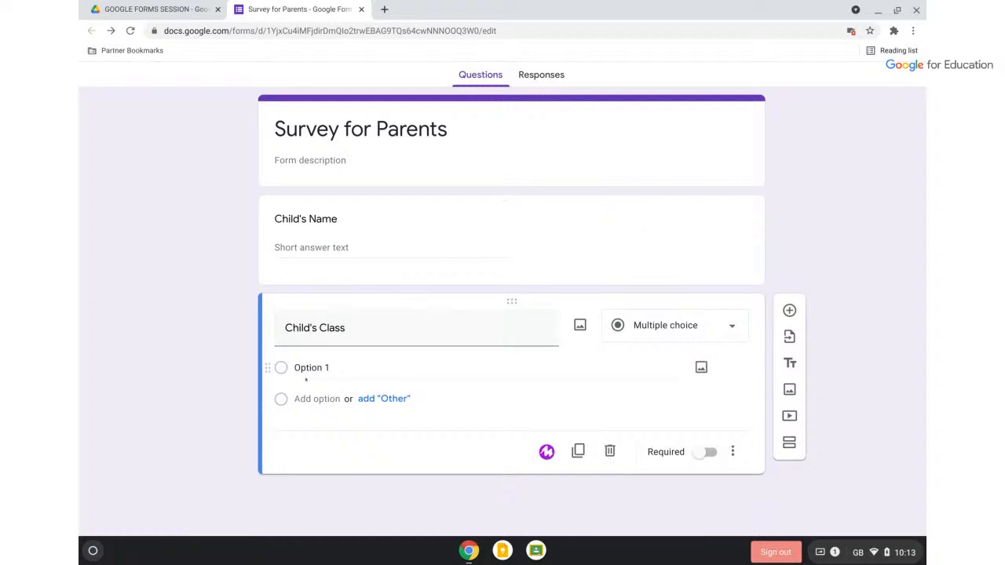
click(668, 326)
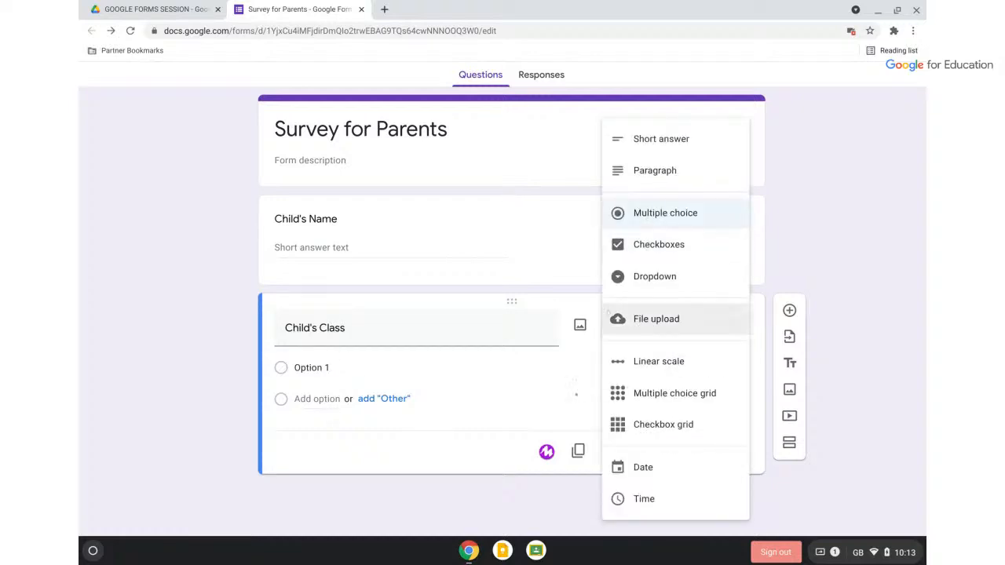
click(568, 367)
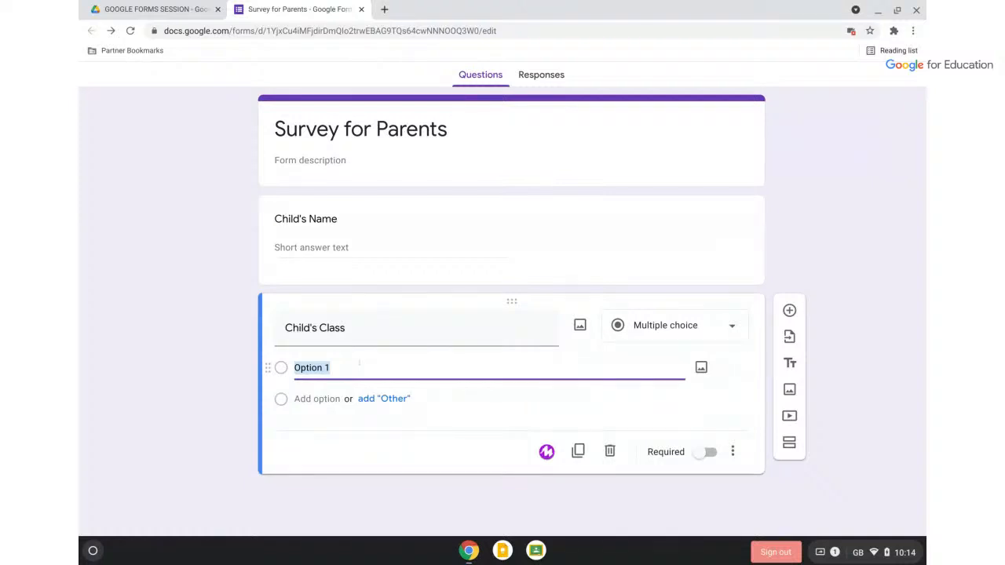
Enter the answer options Swallows, Wagtails and Bluebirds
text(Swallows)
key(Return)
text(Wag)
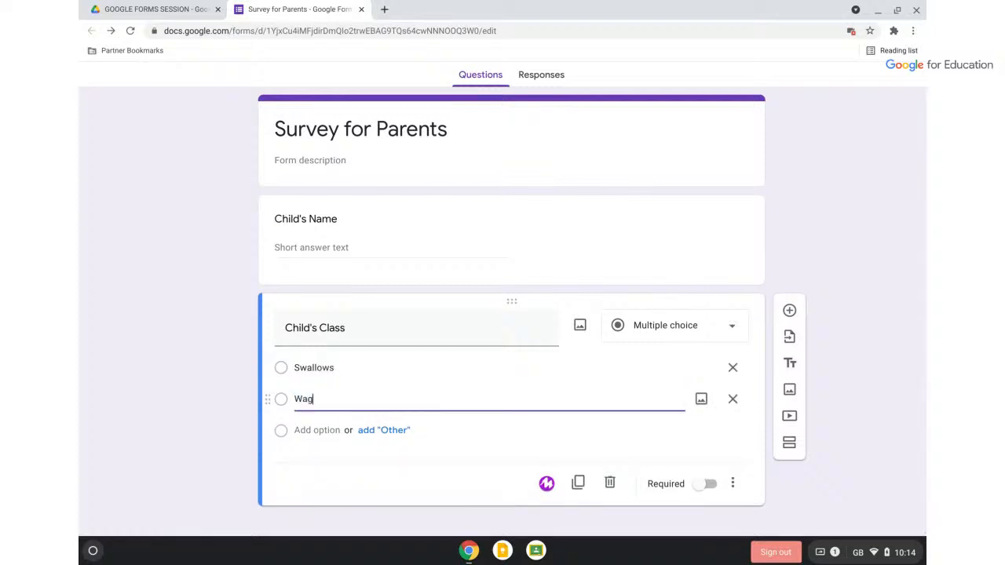
text(tails)
key(Return)
text(Blu)
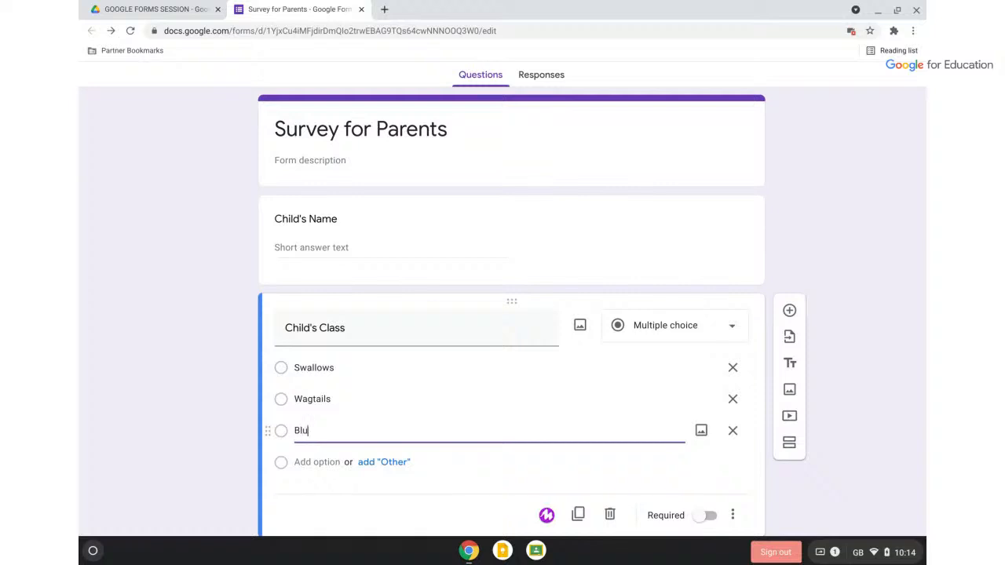
text(ebirds)
click(839, 397)
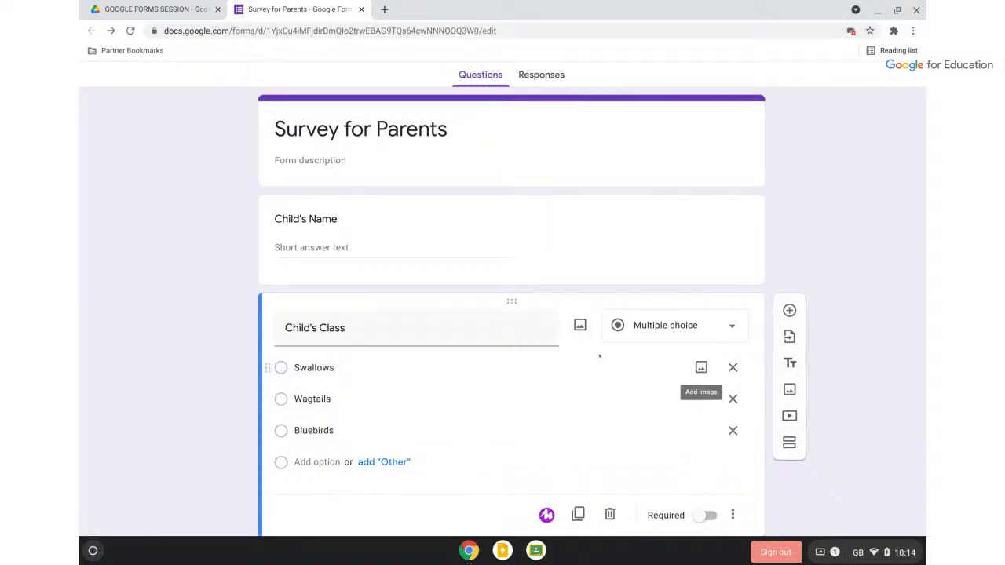
scroll(599, 355, down, 1)
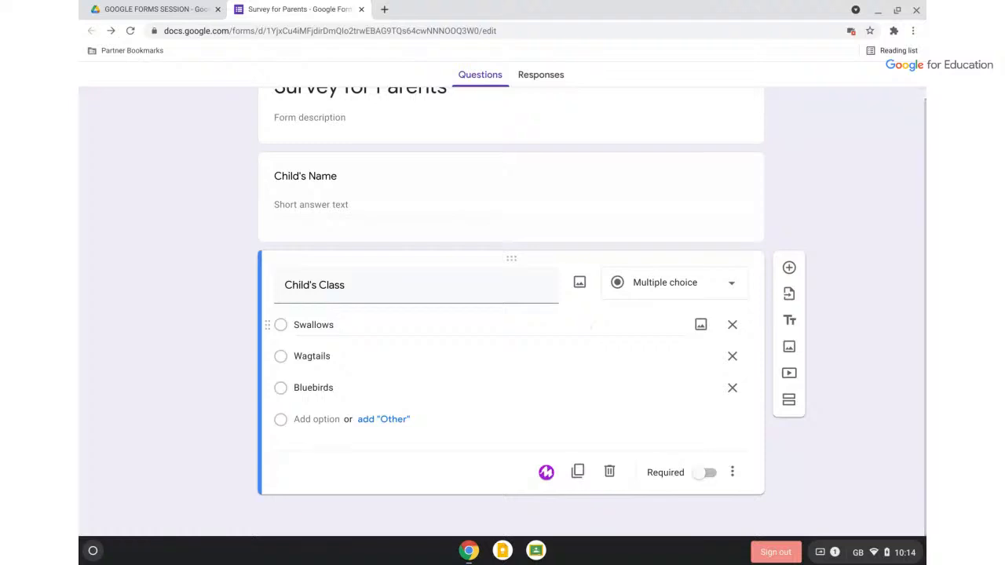
Insert a third question, a short answer titled 'Your Name', right after Child's Class
click(789, 268)
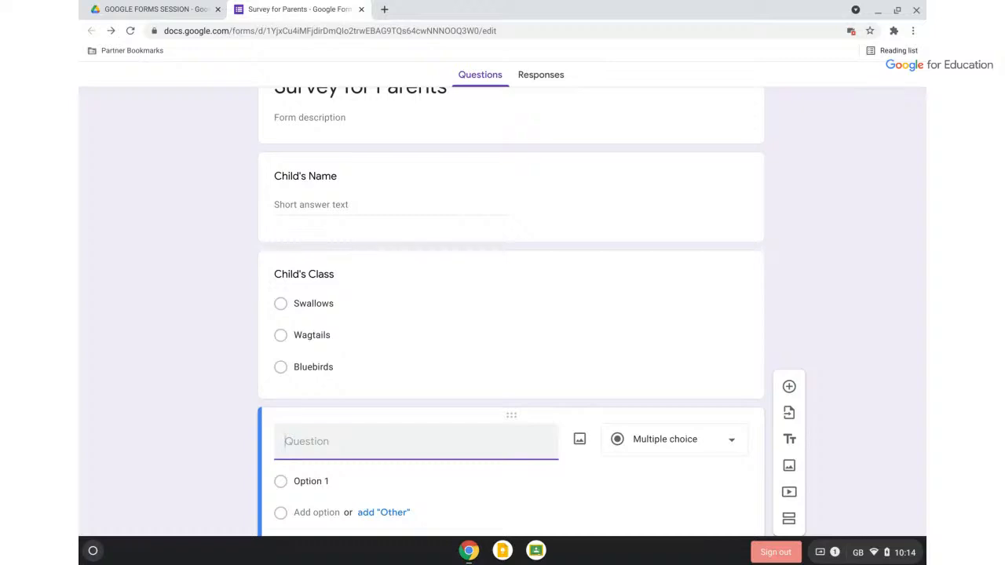
text(Your Name)
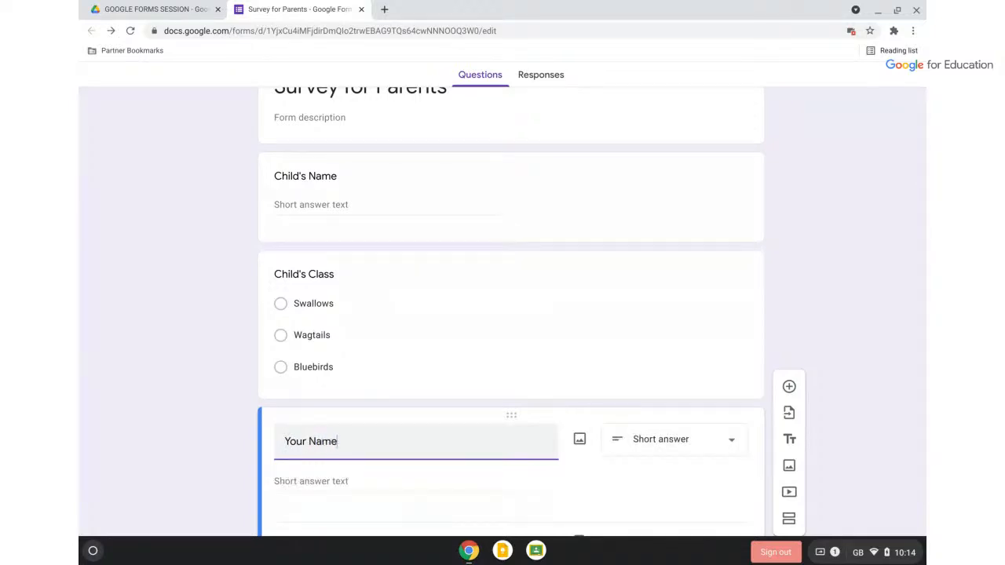
scroll(808, 346, up, 1)
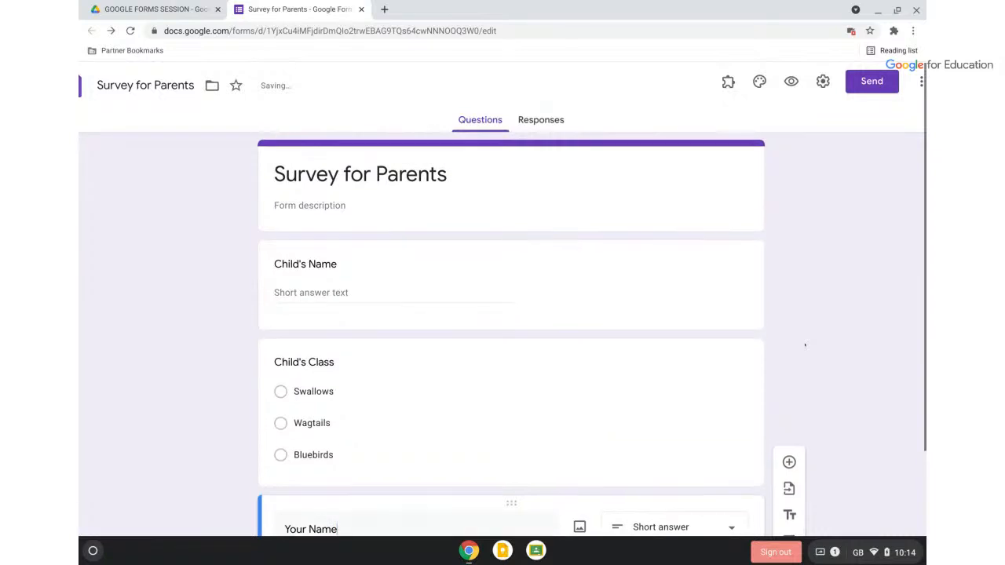
scroll(805, 344, down, 2)
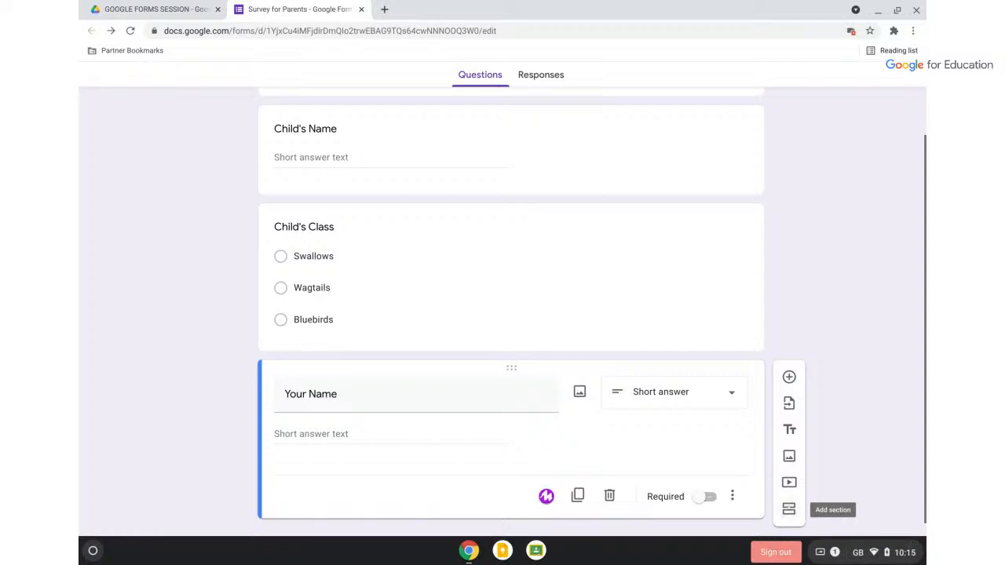
Enable 'Highlight the mouse cursor when it's moving' under Chrome OS accessibility features
click(862, 555)
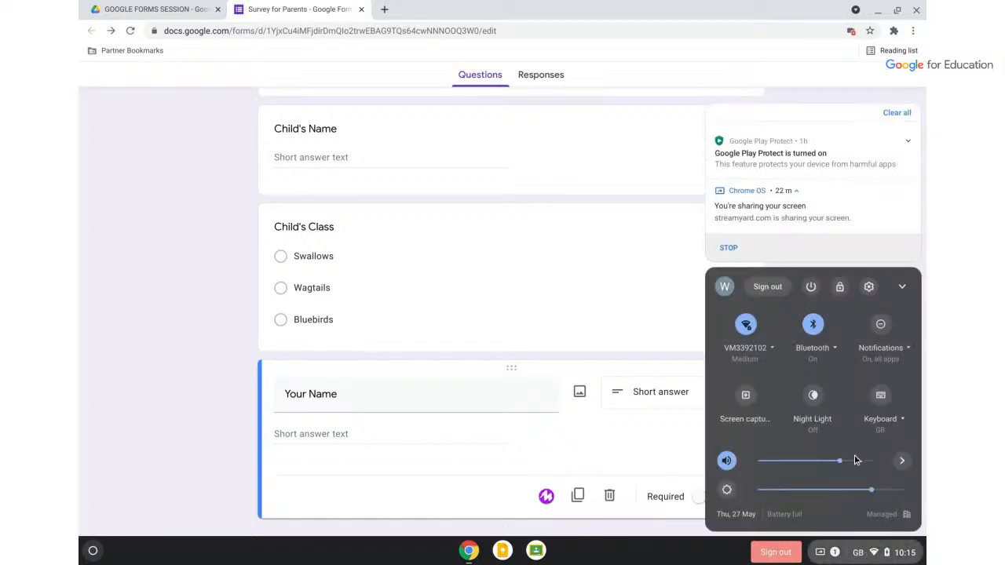
click(869, 286)
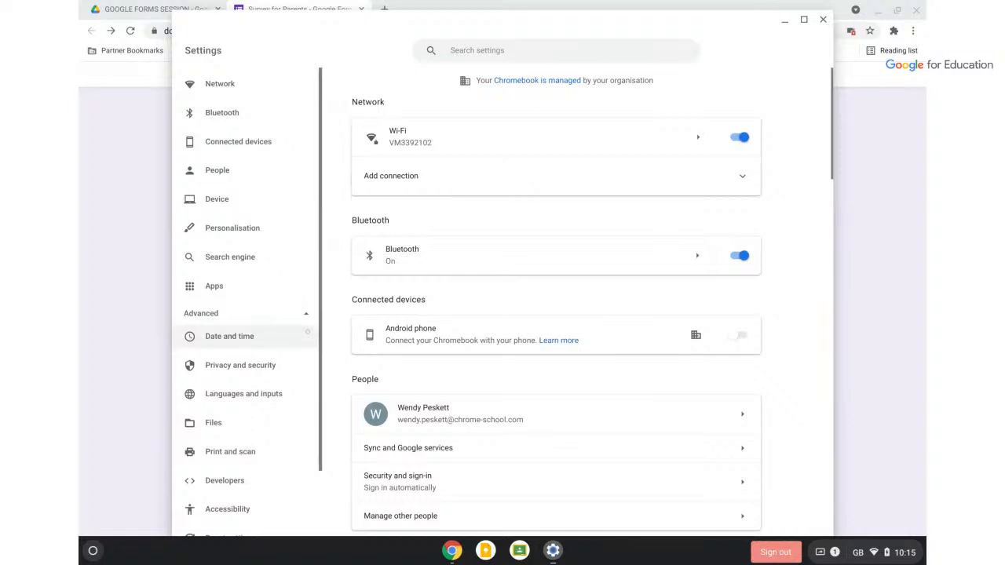
scroll(235, 318, down, 2)
click(227, 432)
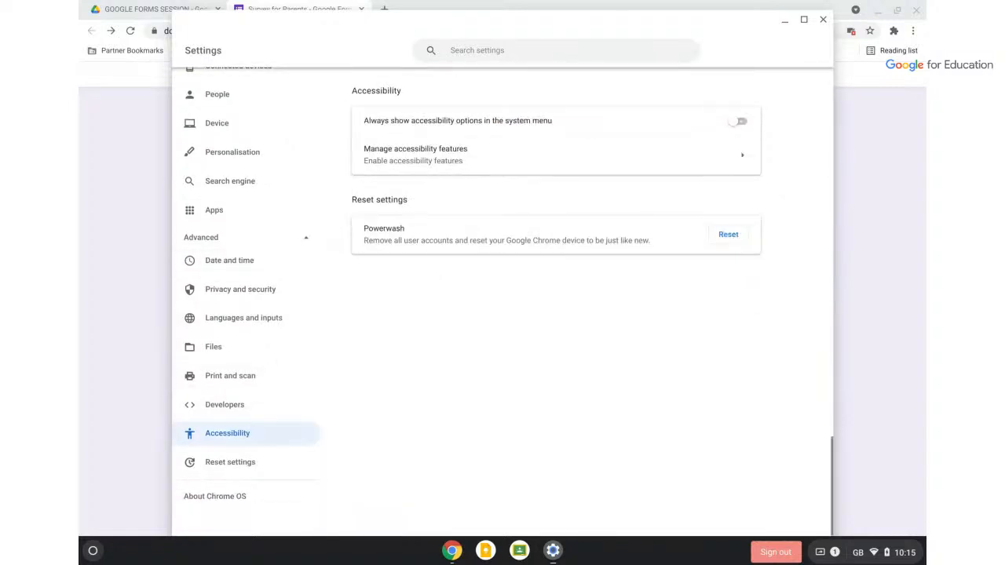
click(741, 157)
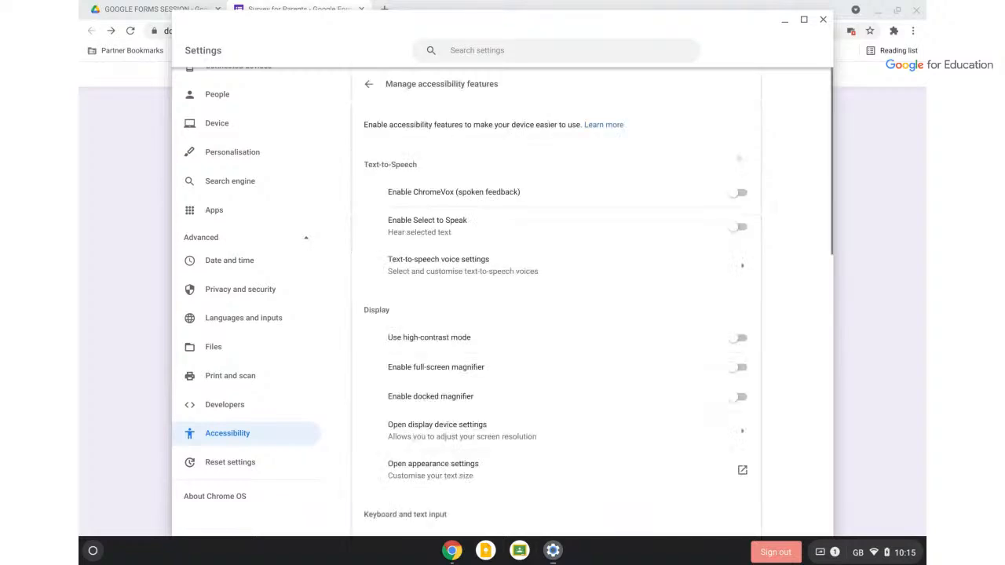
scroll(662, 263, down, 5)
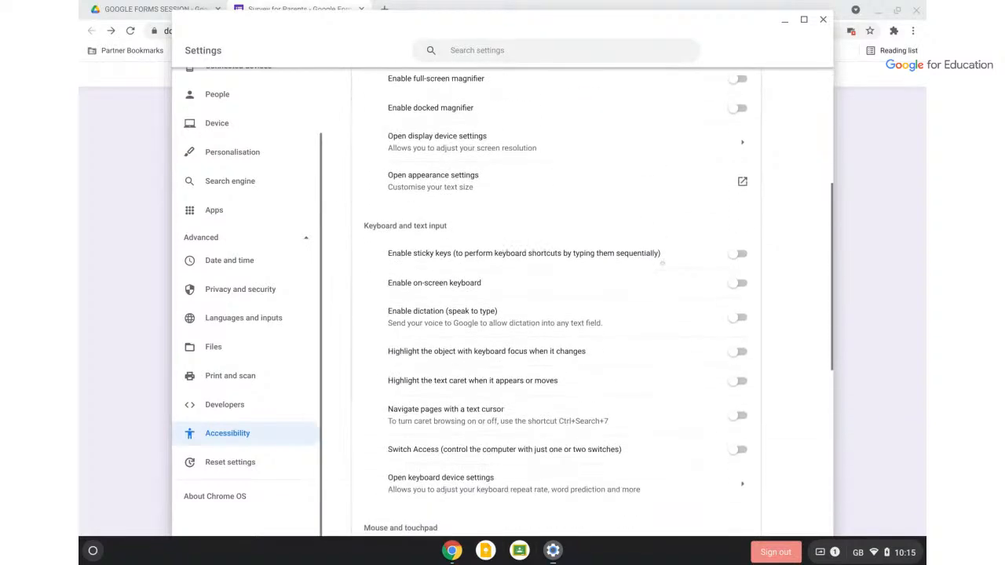
scroll(662, 264, down, 2)
scroll(646, 333, down, 2)
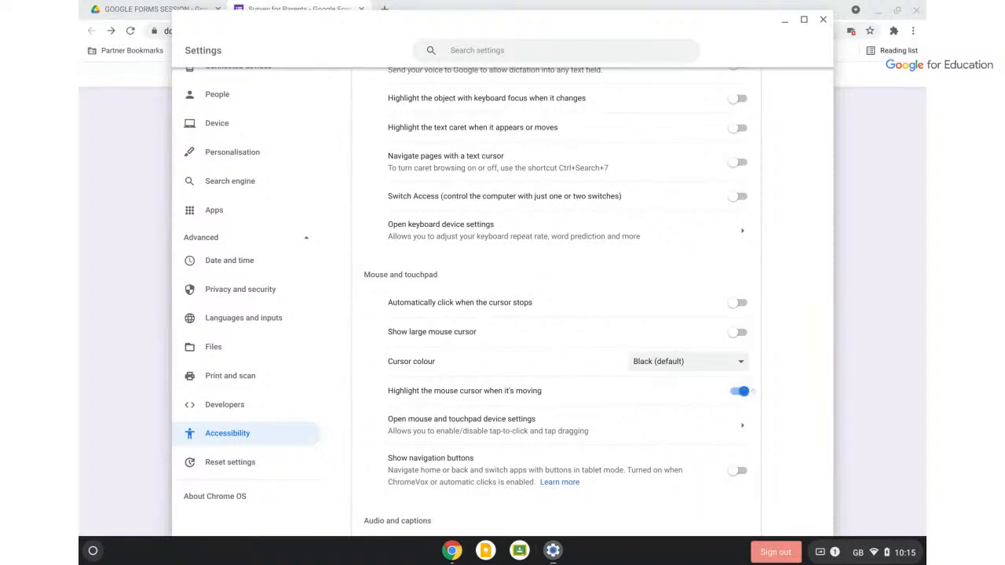
click(880, 377)
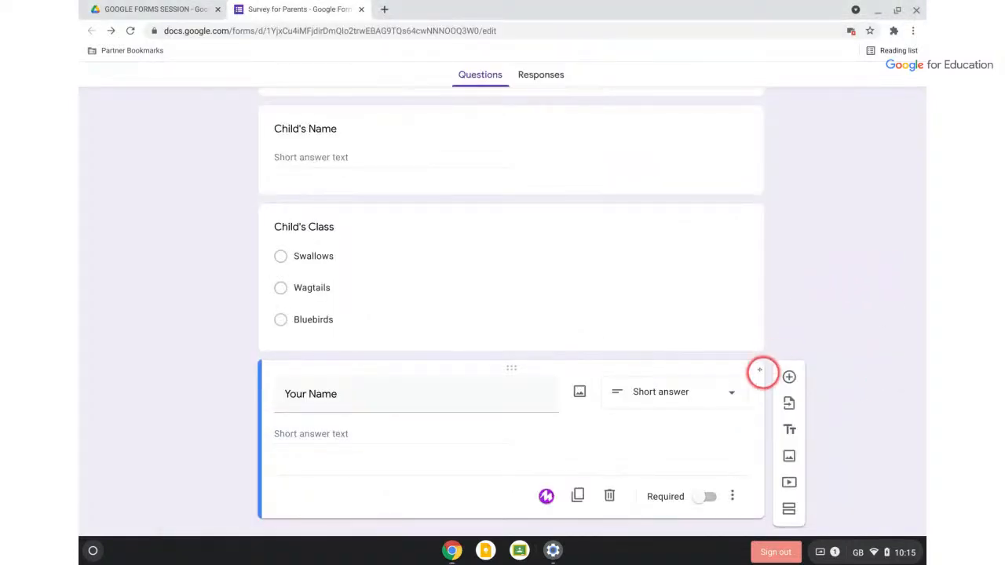
Split the form into a second section and type 'Communication' as its title
scroll(766, 376, down, 1)
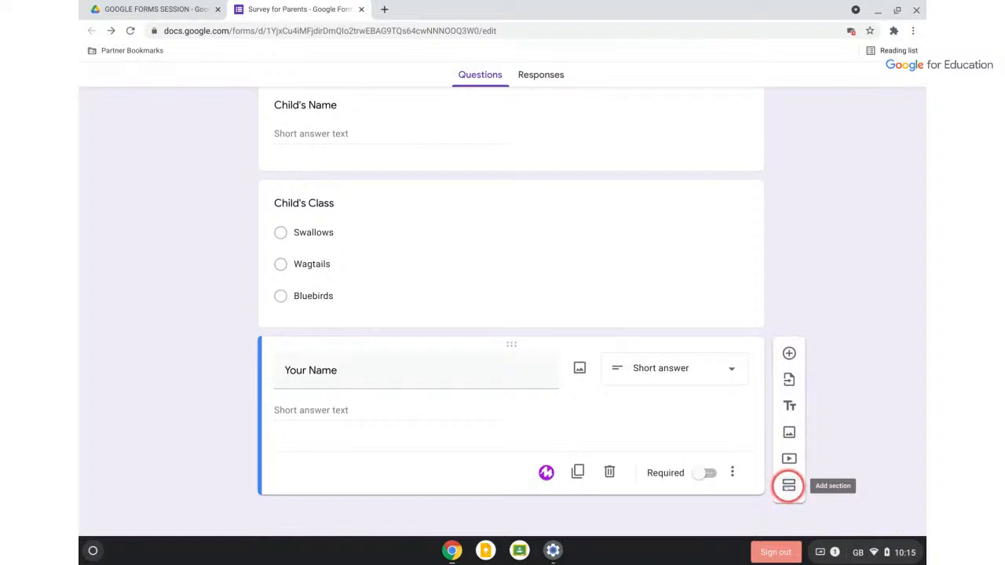
click(788, 485)
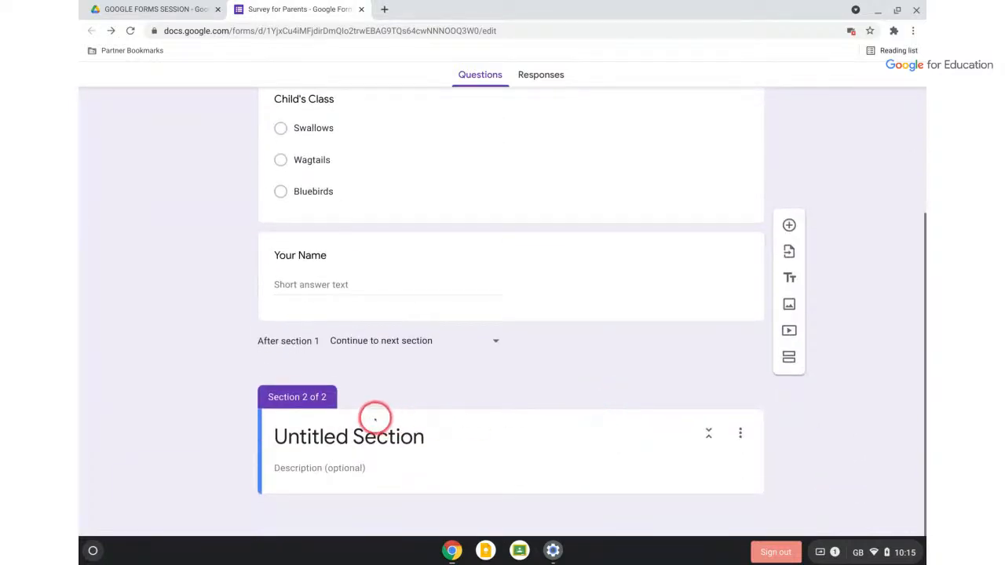
click(371, 436)
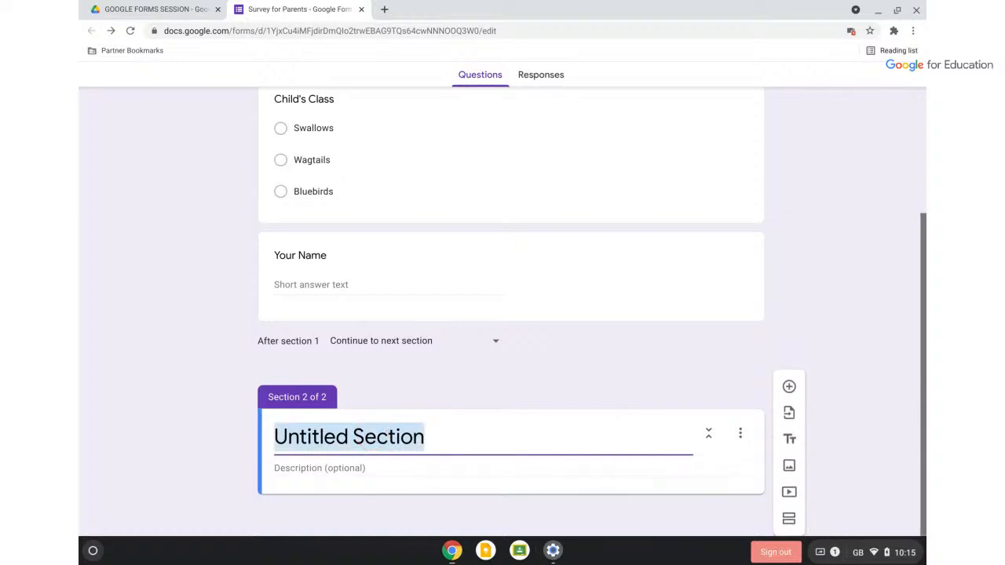
text(Communicati)
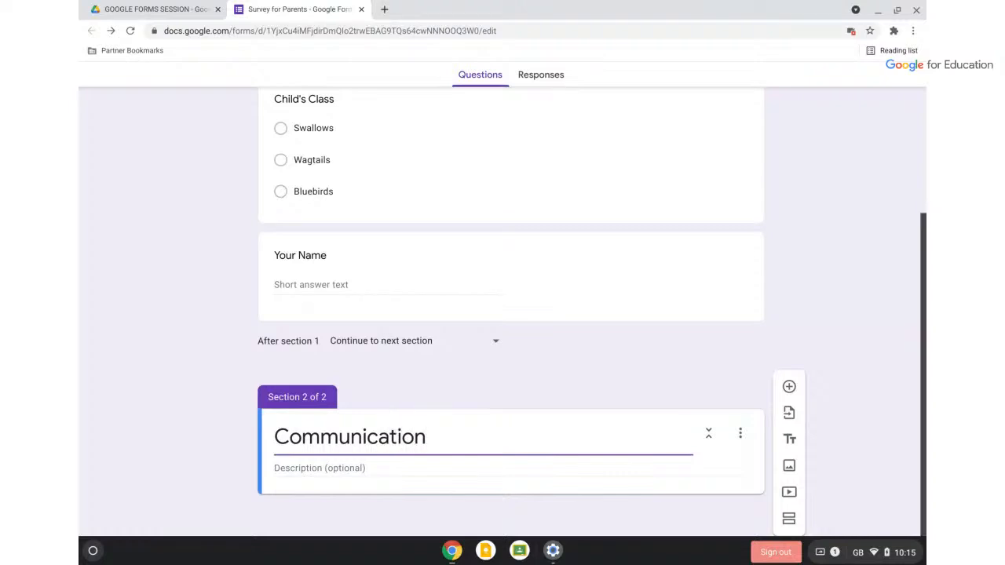
Add a new question to the Communication section and make it a linear scale
click(702, 357)
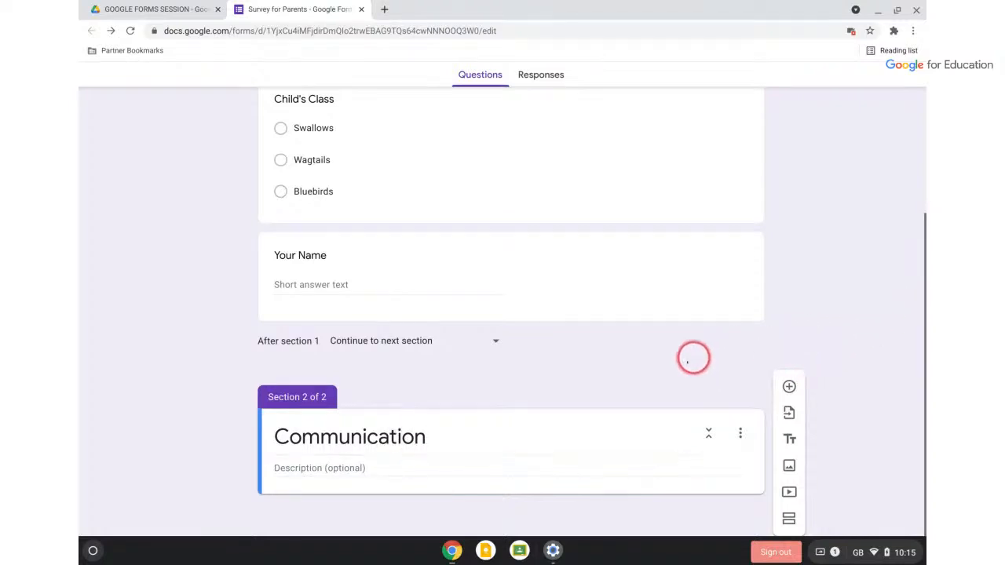
scroll(678, 366, up, 4)
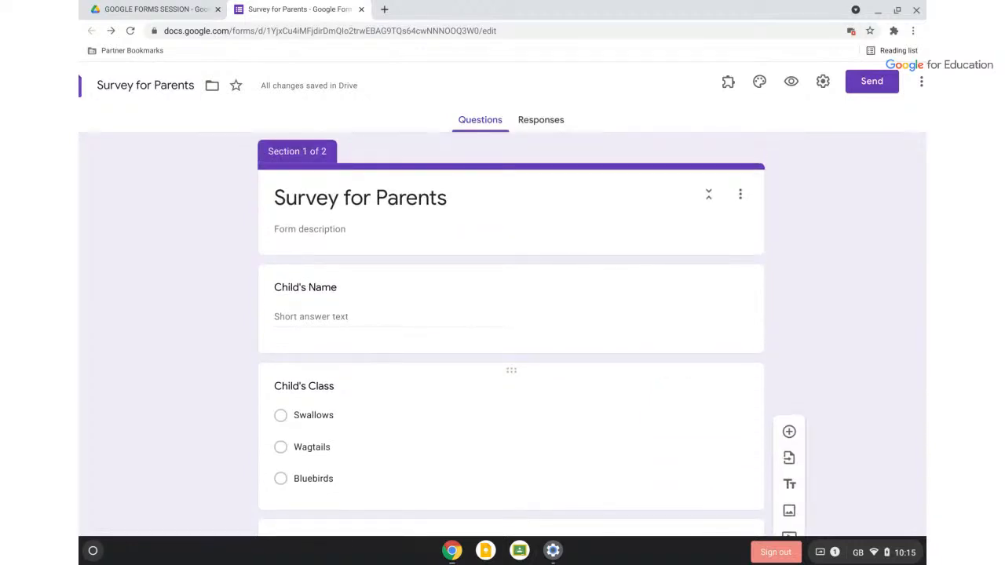
scroll(607, 314, down, 4)
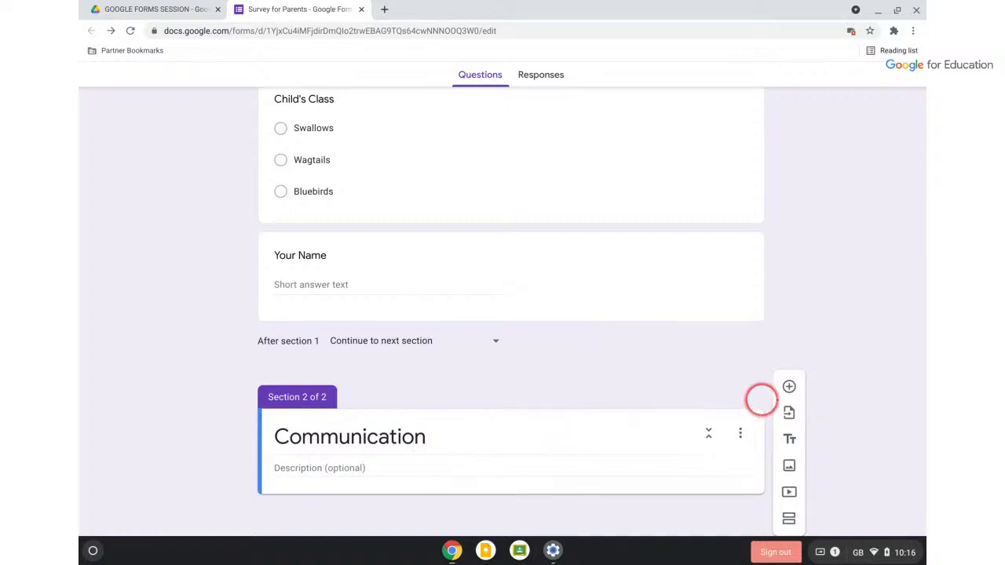
click(790, 386)
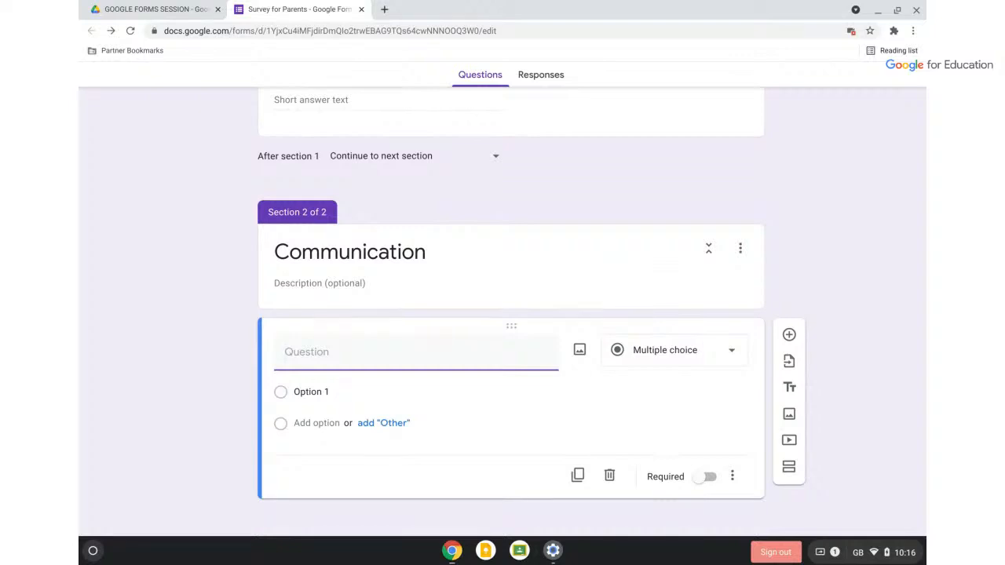
click(665, 345)
mouse_move(664, 348)
mouse_down()
mouse_move(664, 333)
mouse_move(663, 358)
mouse_up()
click(664, 355)
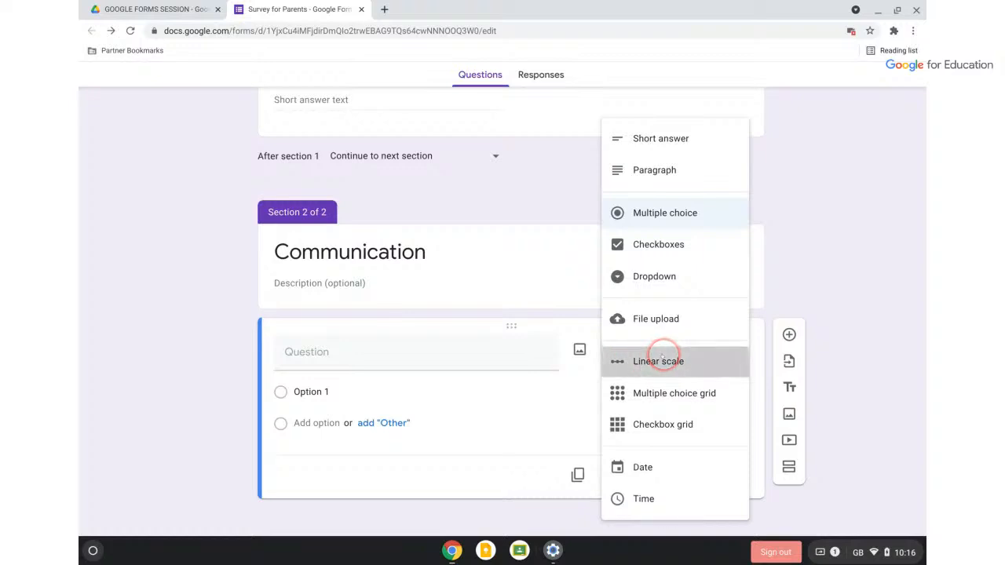
Word it 'I feel welcome in my child's class', labelling 1 Strongly disagree and 5 Strongly agree
scroll(632, 421, down, 1)
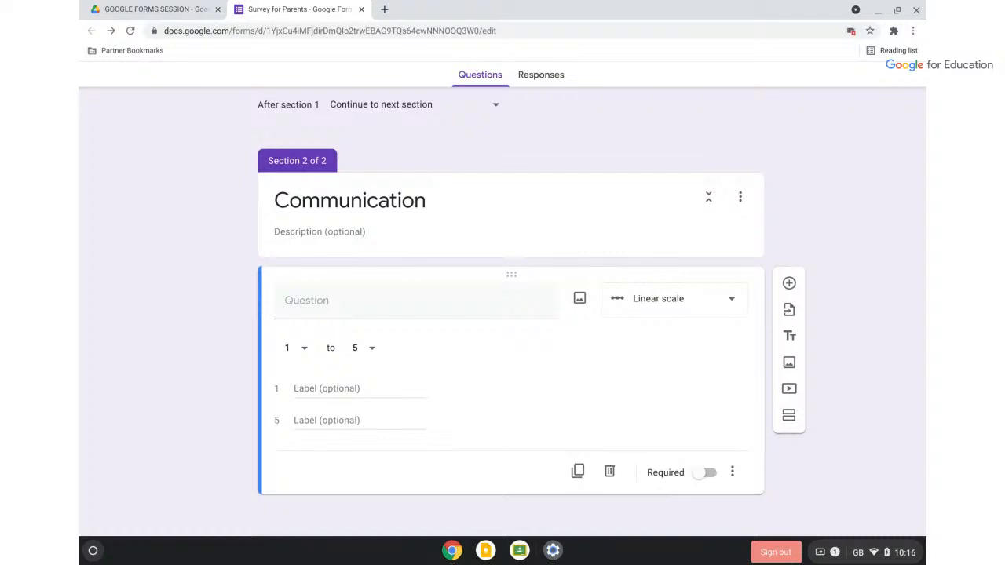
click(474, 308)
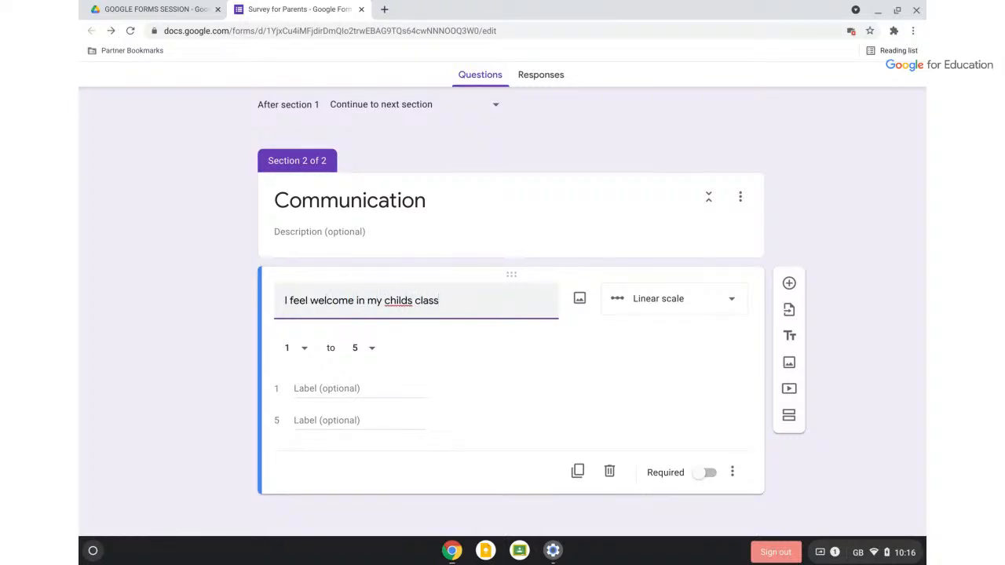
click(408, 301)
text(')
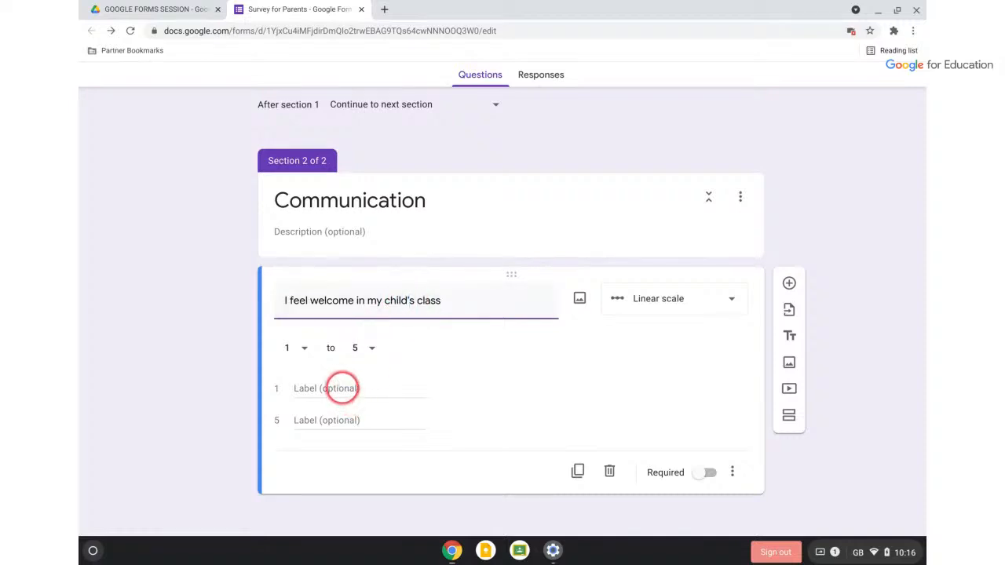
click(342, 388)
text(Strongly disagree)
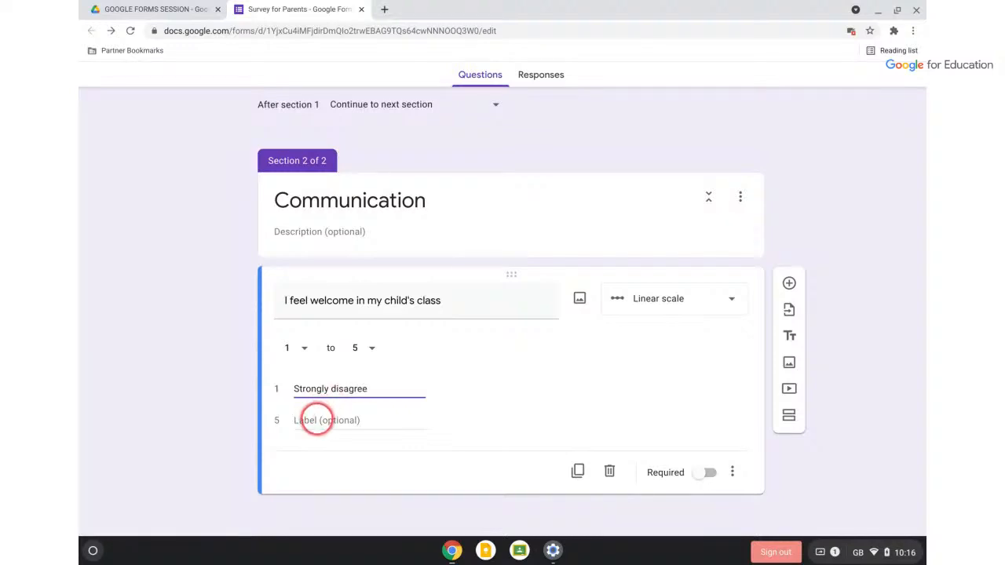
click(314, 420)
text(Strongly agree)
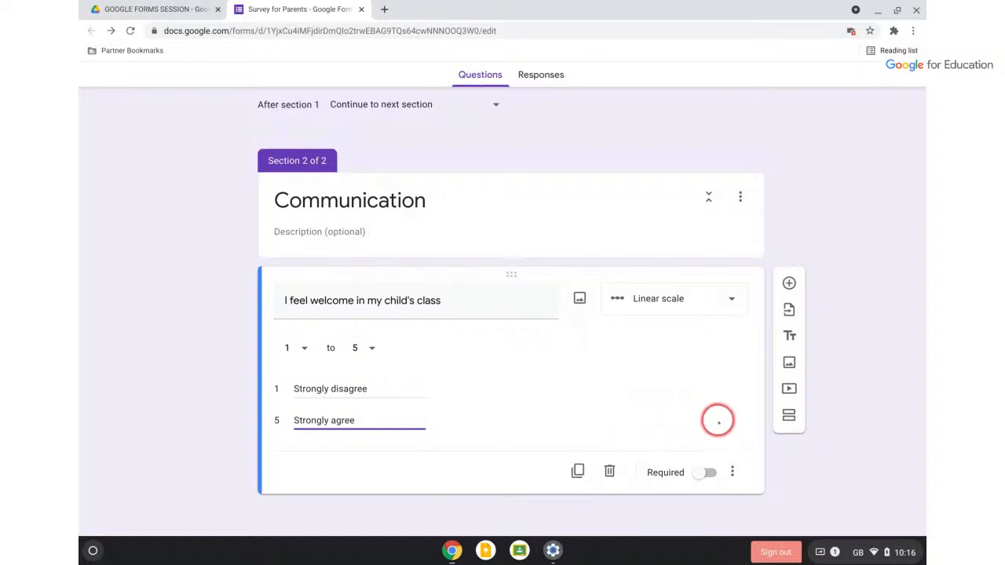
scroll(800, 460, up, 4)
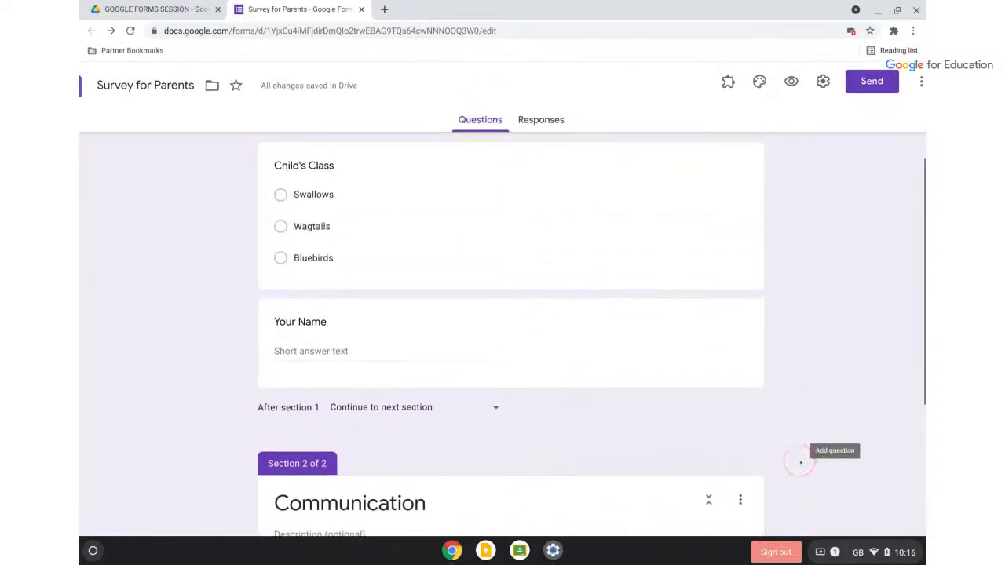
scroll(801, 462, up, 5)
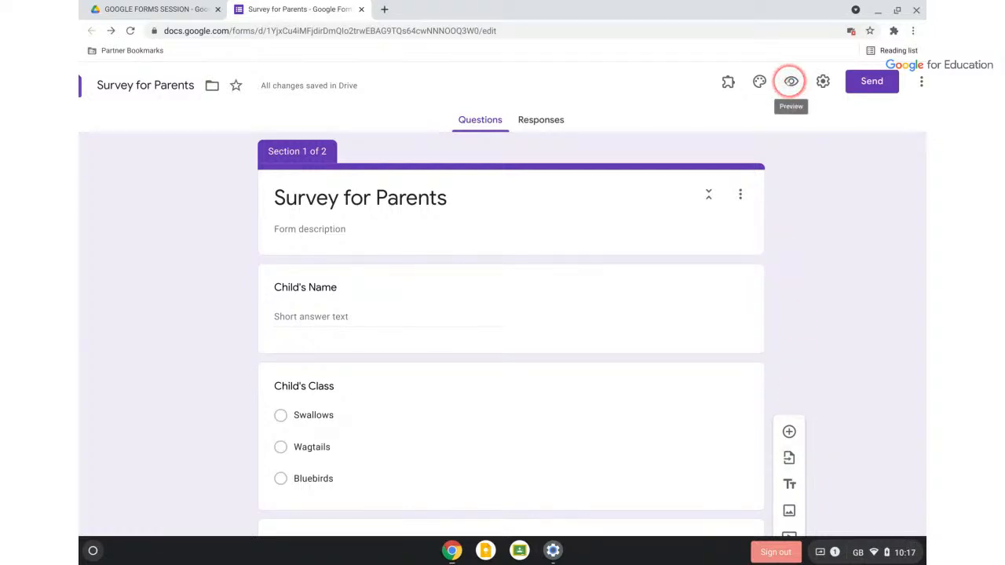
scroll(821, 77, up, 5)
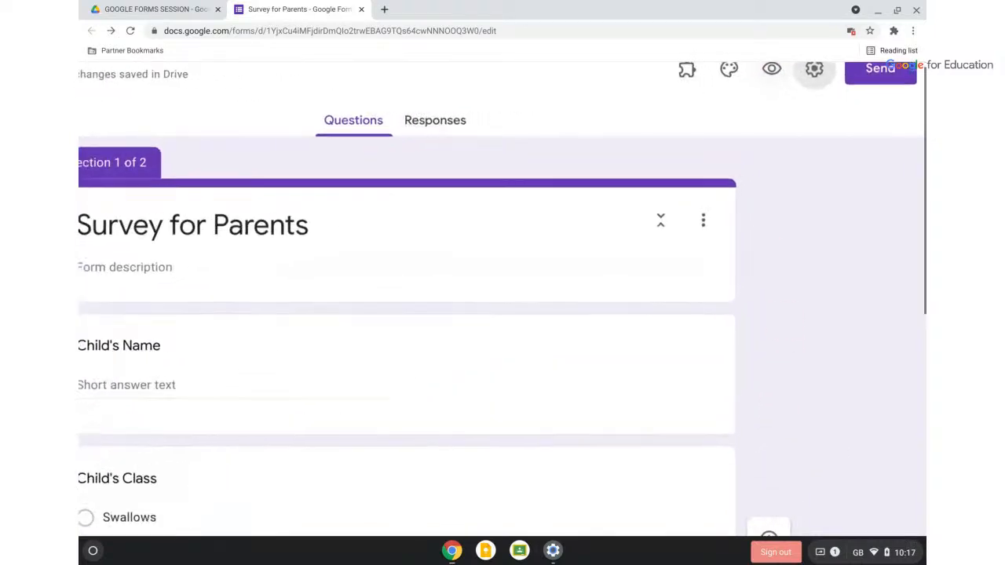
click(814, 67)
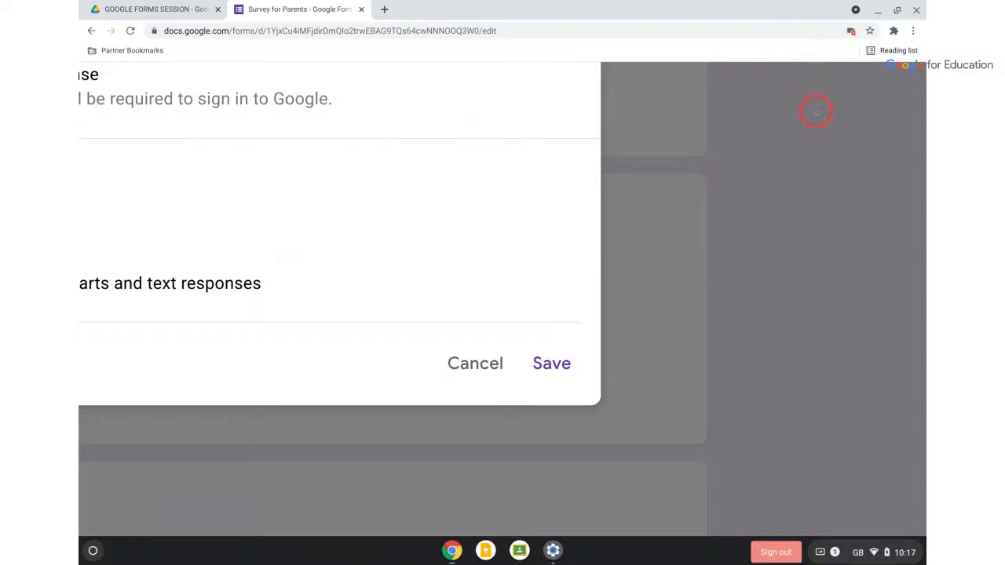
scroll(816, 105, up, 5)
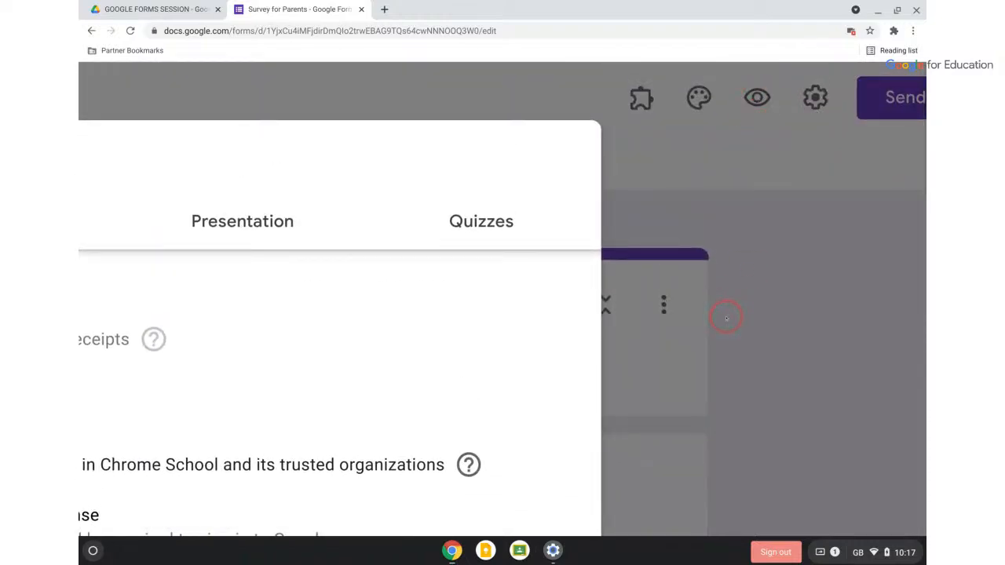
scroll(726, 318, down, 5)
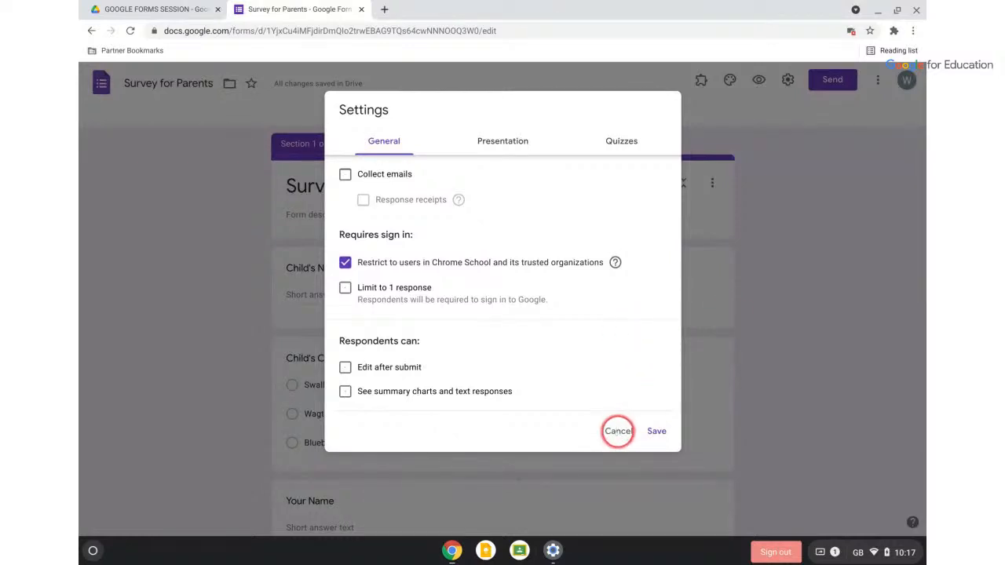
click(618, 431)
scroll(739, 131, up, 5)
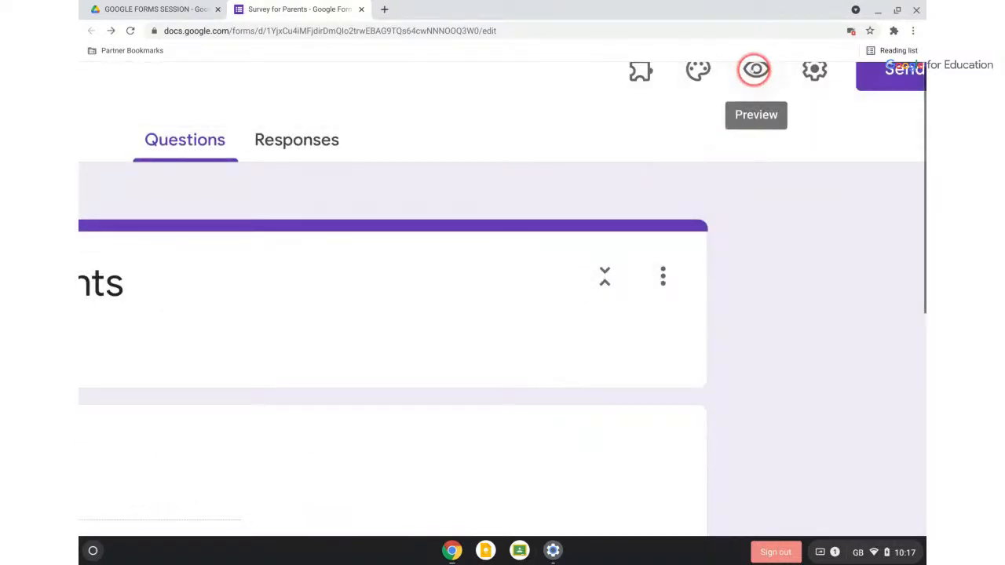
click(755, 72)
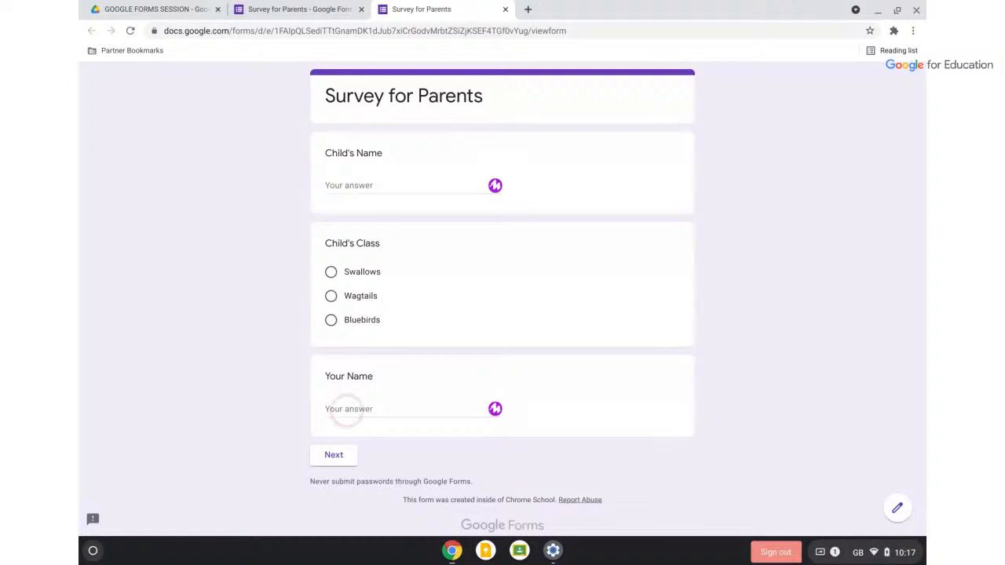
click(344, 454)
click(342, 455)
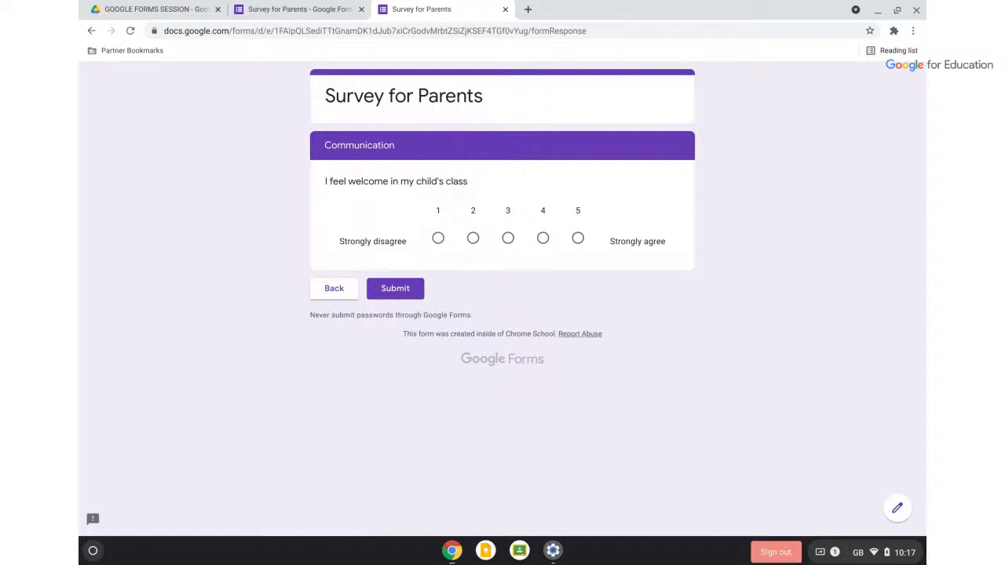
click(506, 10)
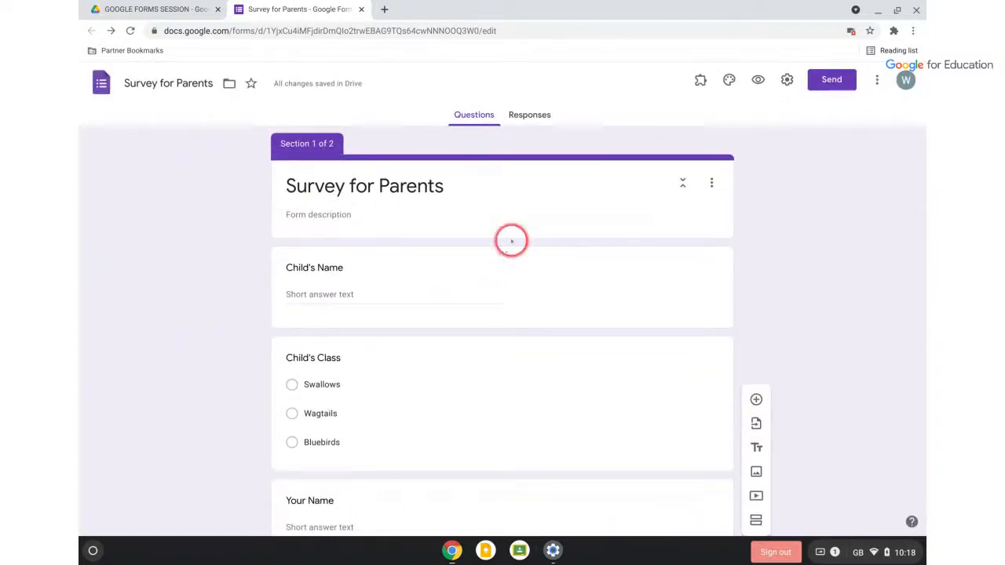
Add a third section titled 'Environment' after Communication, with a blank question under it
scroll(447, 321, down, 4)
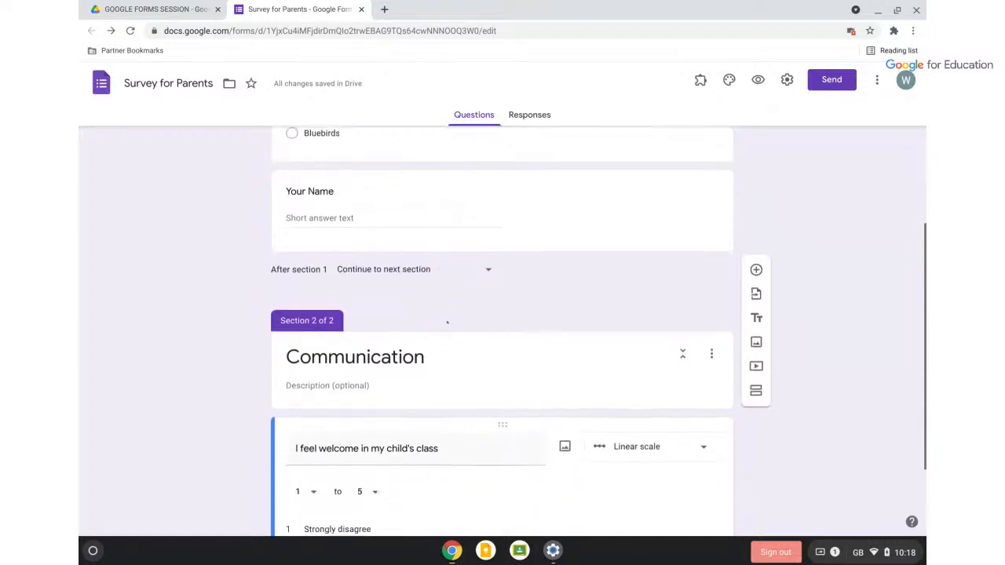
scroll(447, 321, down, 2)
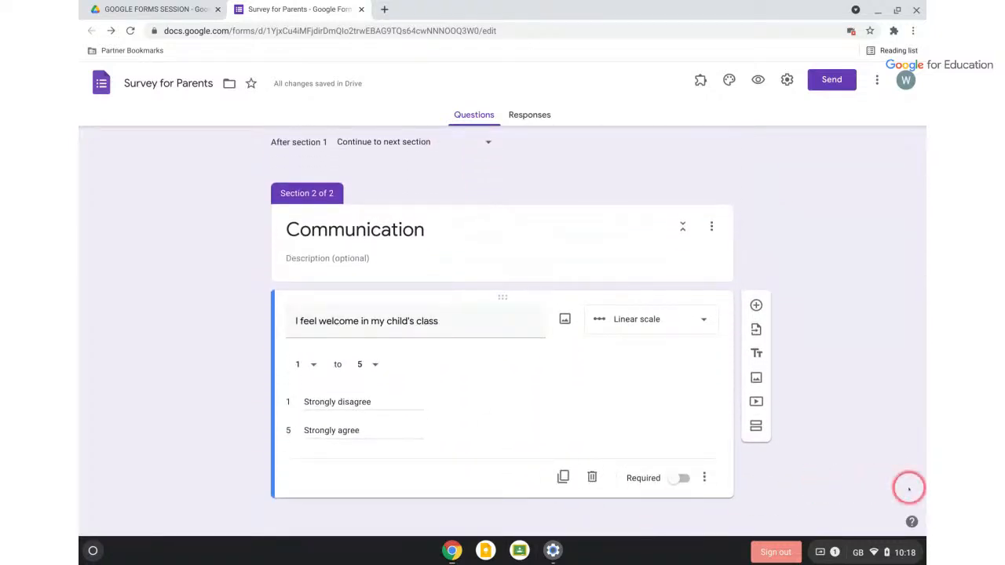
click(756, 427)
click(392, 360)
click(346, 443)
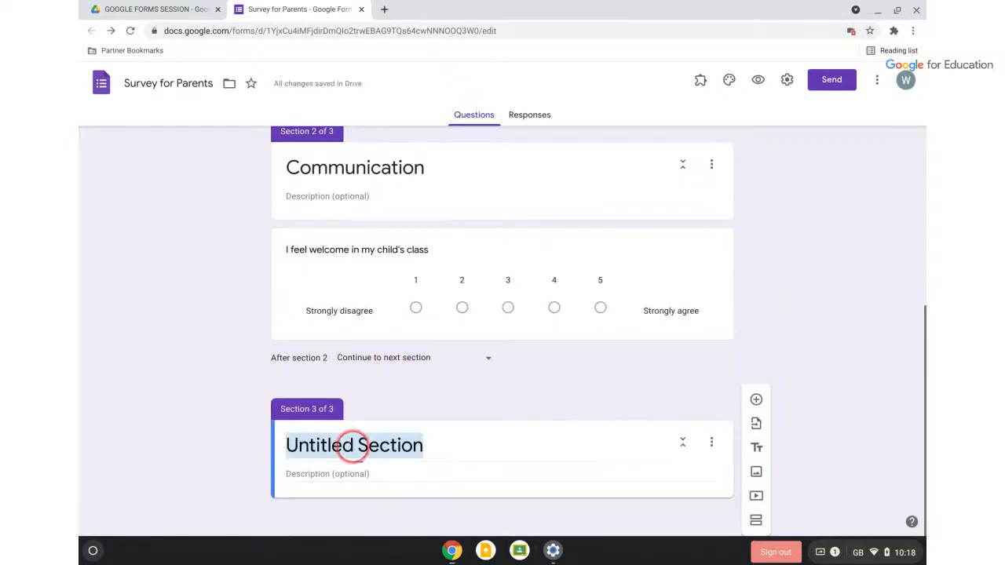
text(Environment)
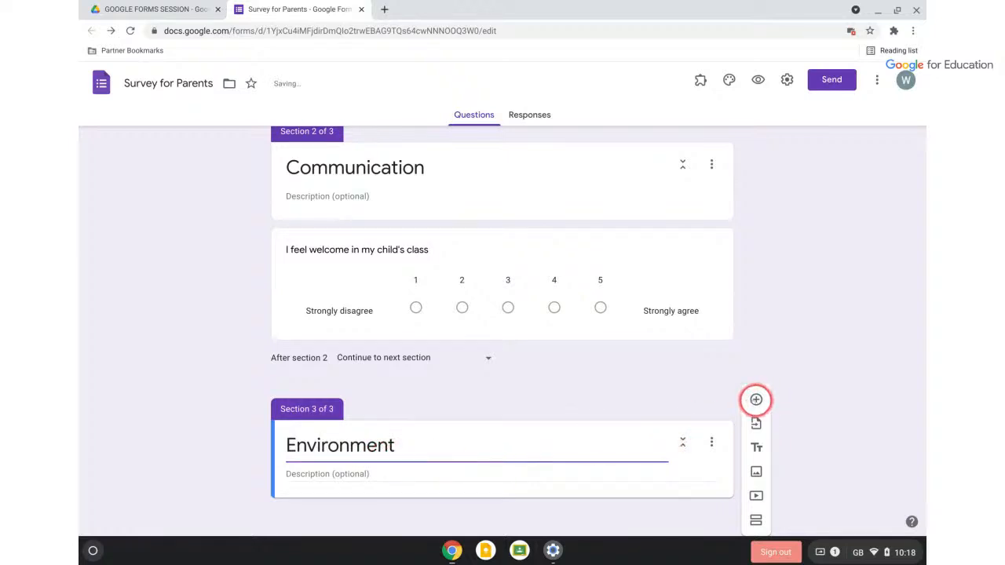
click(756, 400)
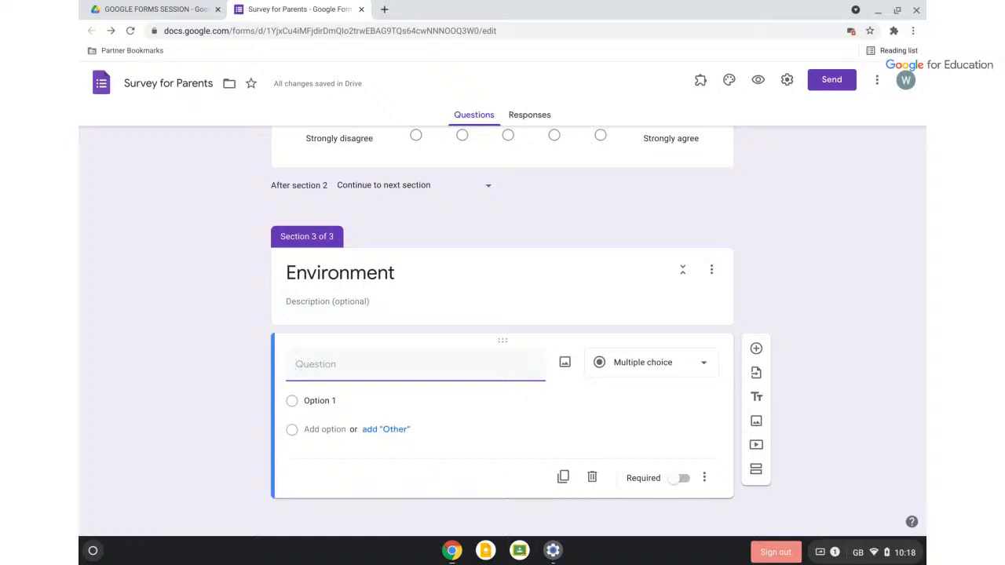
Title the question 'Which days of the week....', correcting the spelling and capitalisation typos
text(WHich days of the wekk)
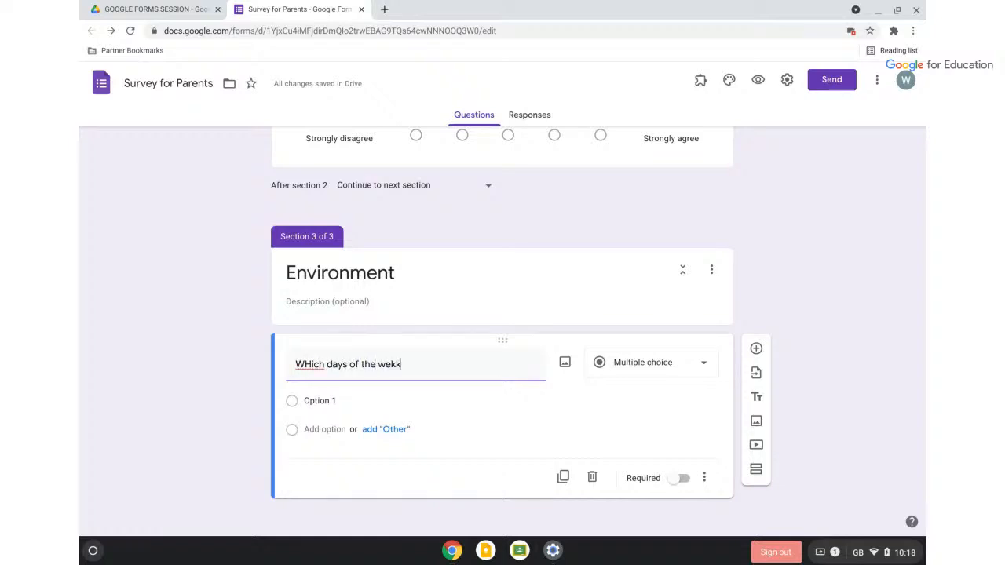
key(BackSpace)
key(BackSpace)
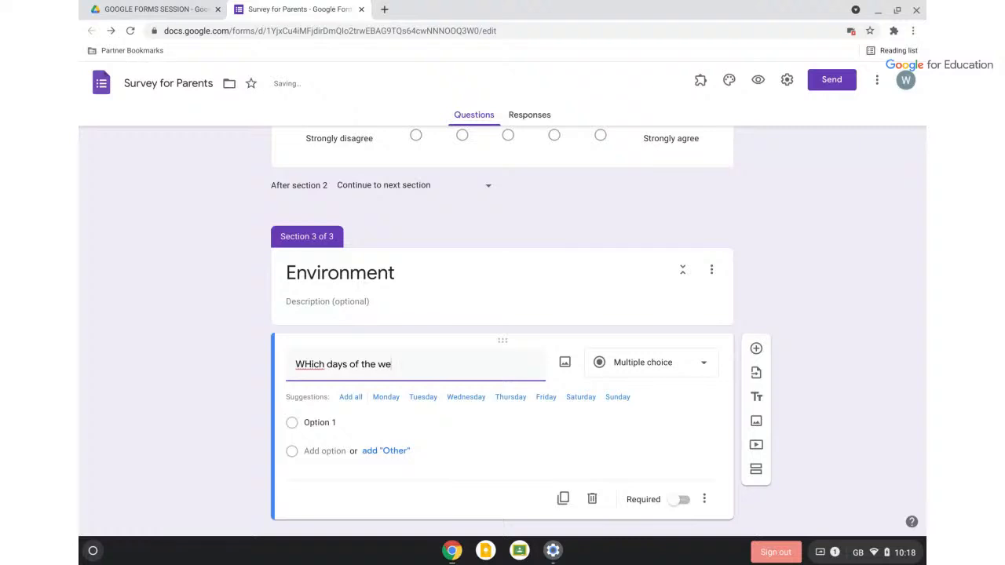
text(ek)
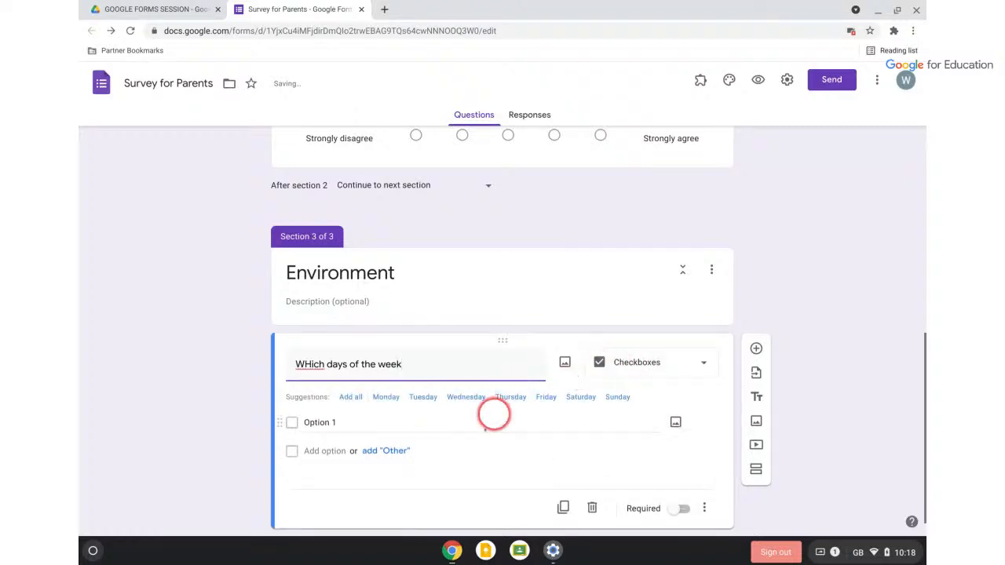
scroll(498, 485, down, 1)
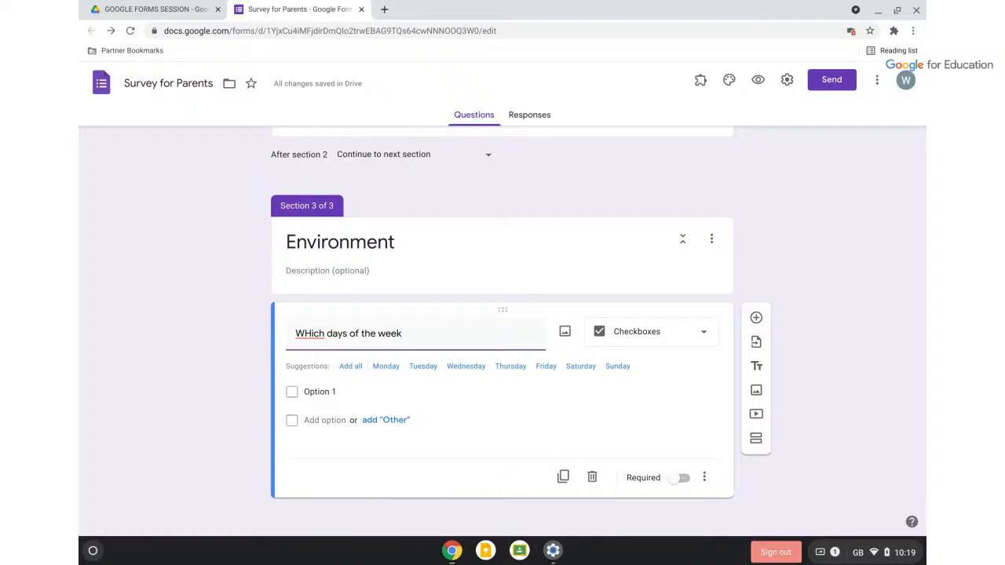
click(310, 333)
key(BackSpace)
text(h)
click(421, 333)
text(.........)
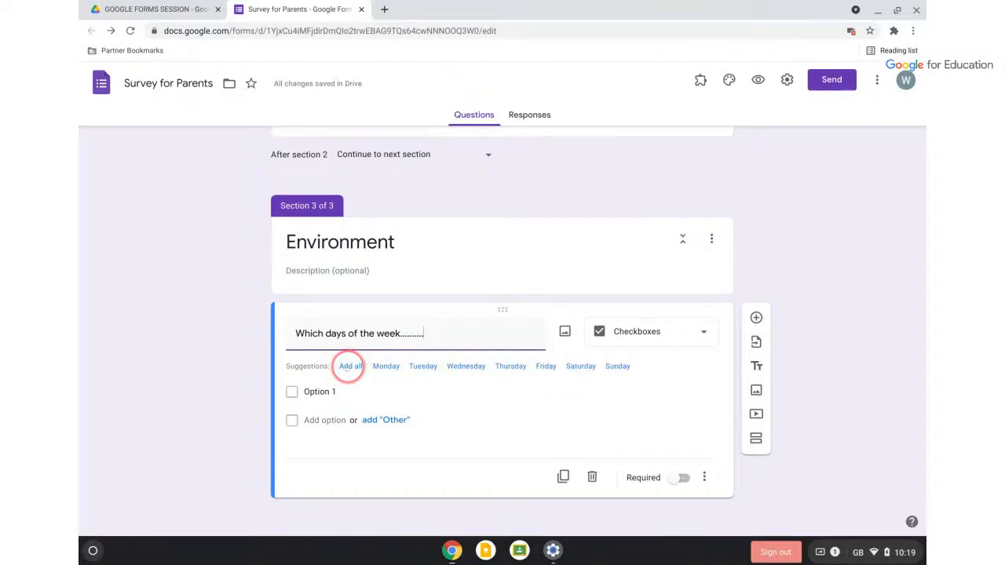
Fill the checkbox answers with every weekday suggestion, then remove Sunday and Saturday
click(350, 365)
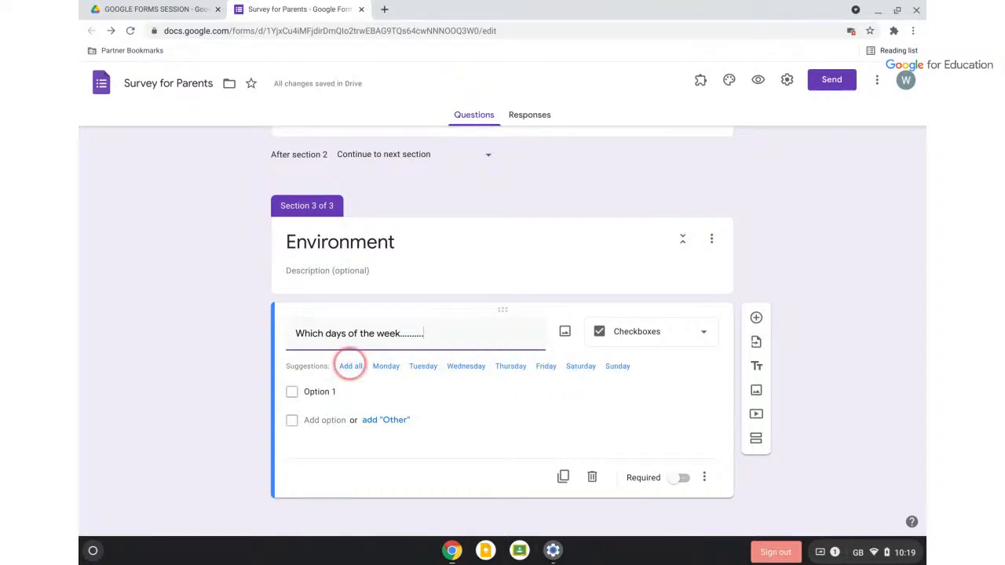
scroll(455, 425, down, 2)
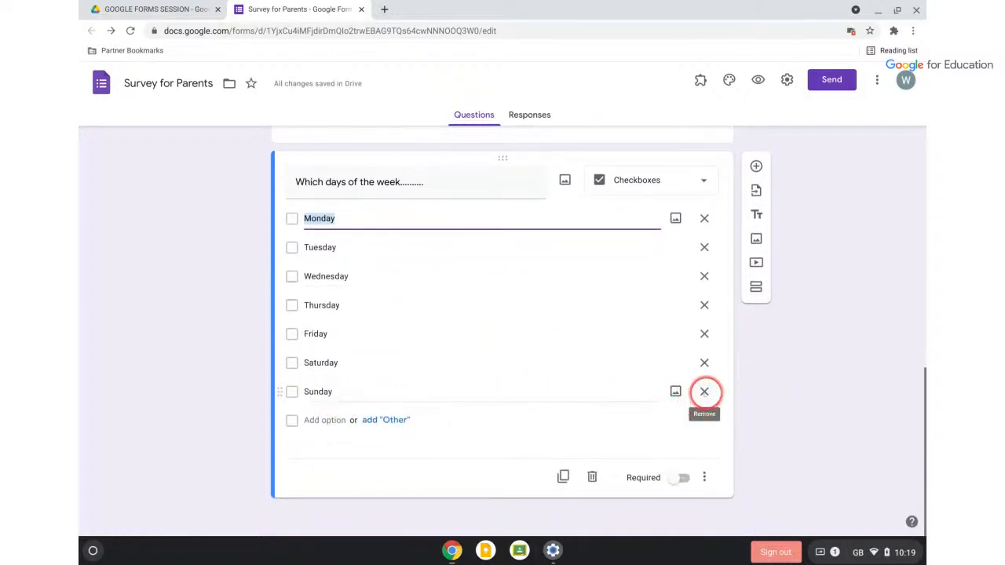
click(704, 392)
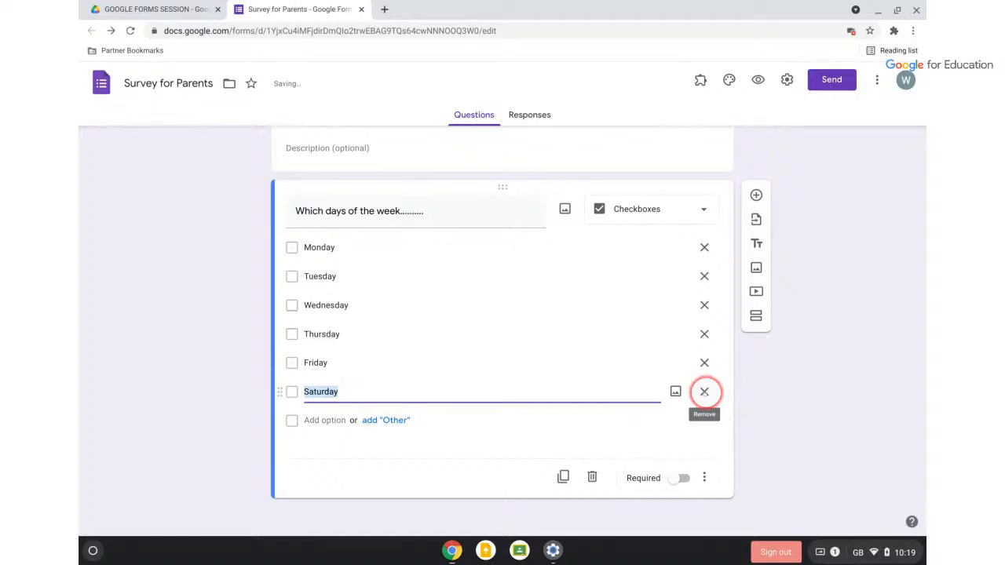
click(704, 392)
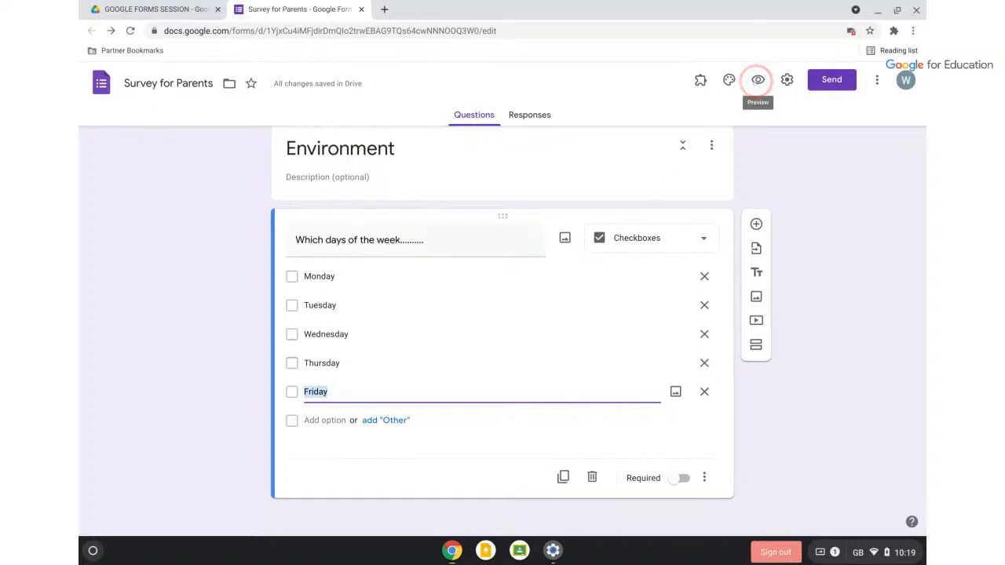
click(758, 80)
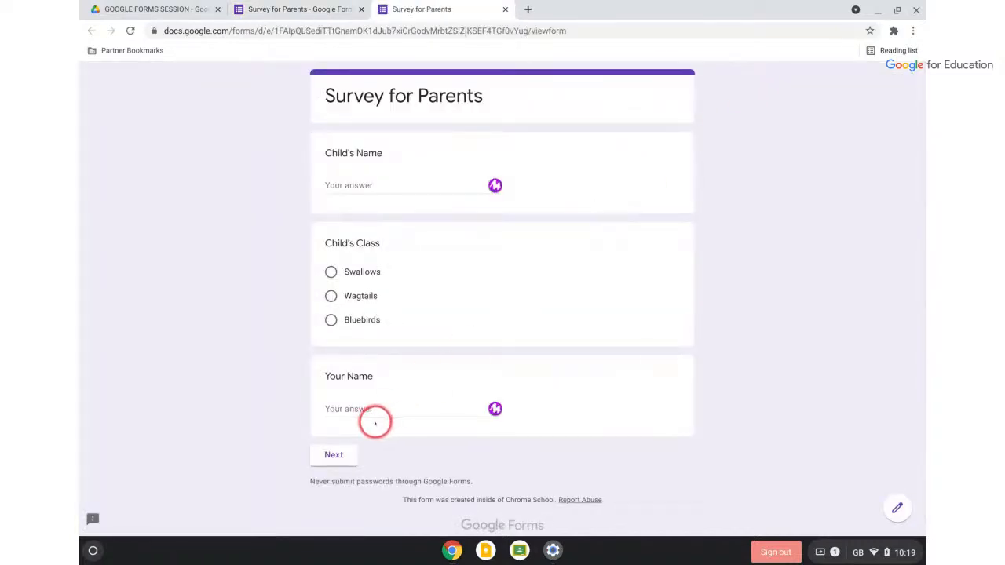
click(334, 454)
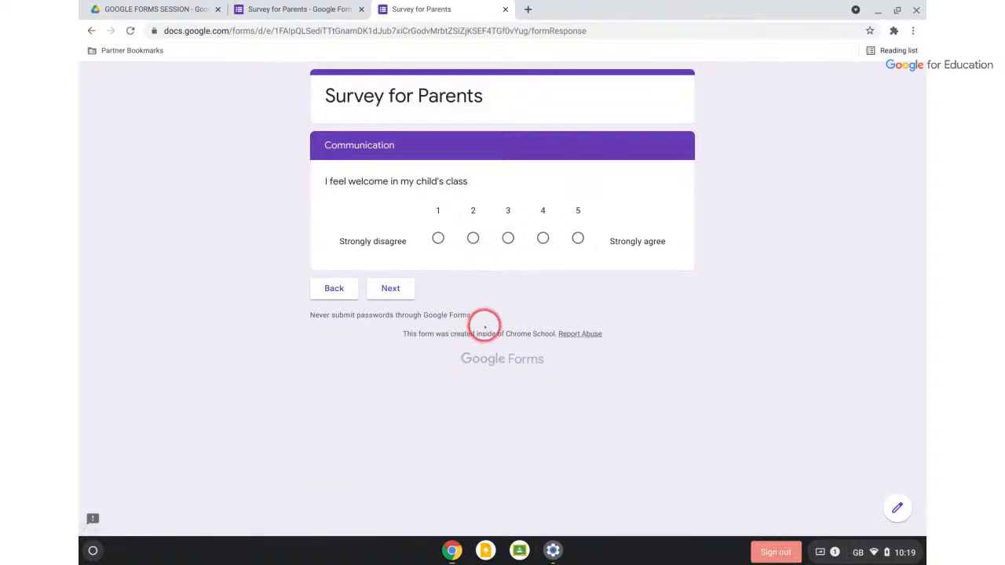
click(391, 289)
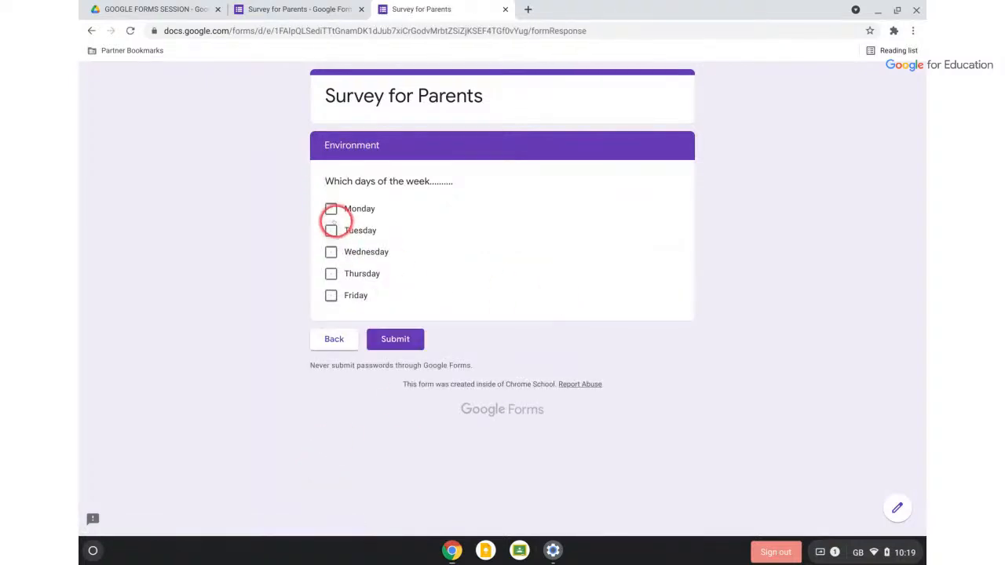
click(331, 209)
click(330, 273)
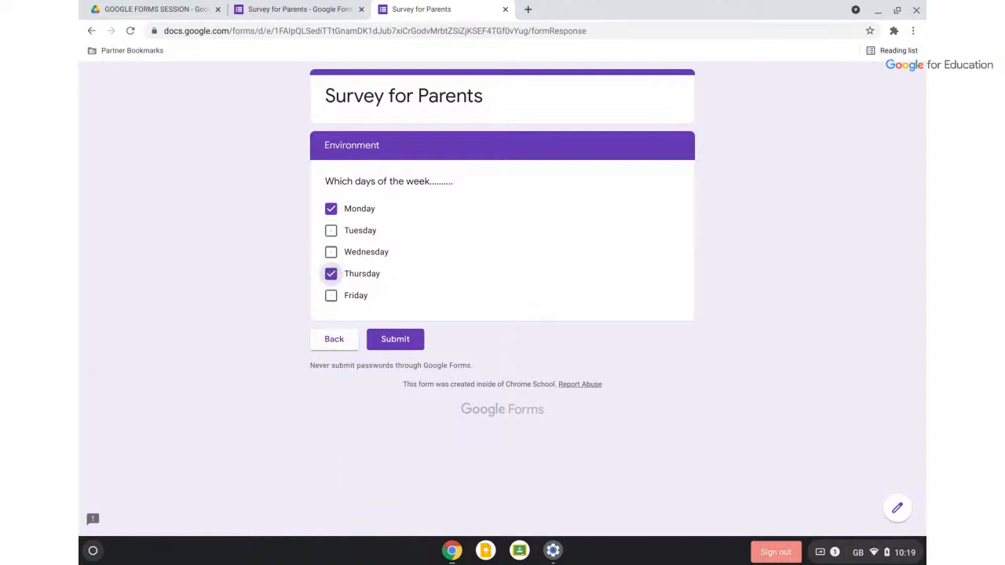
click(506, 11)
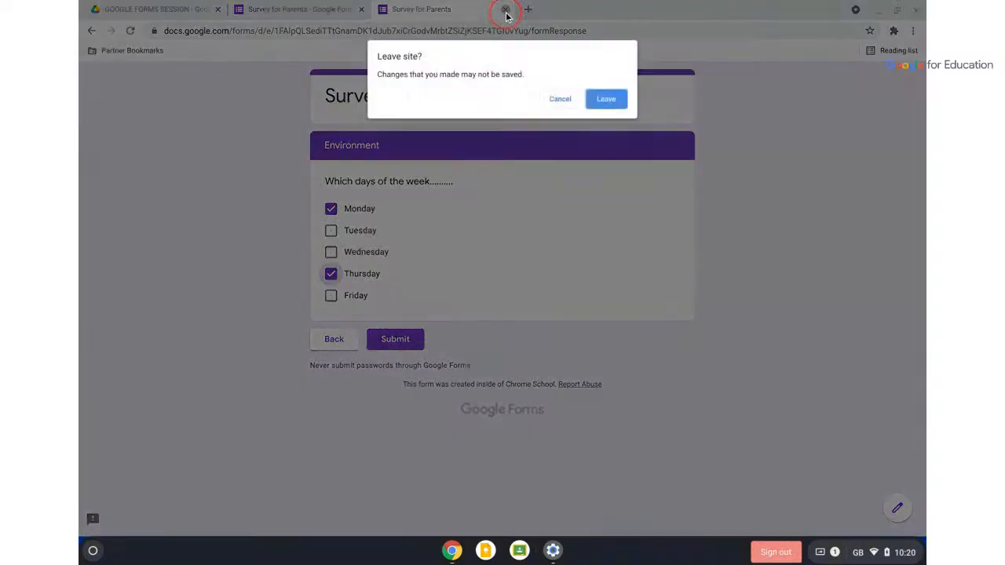
click(611, 100)
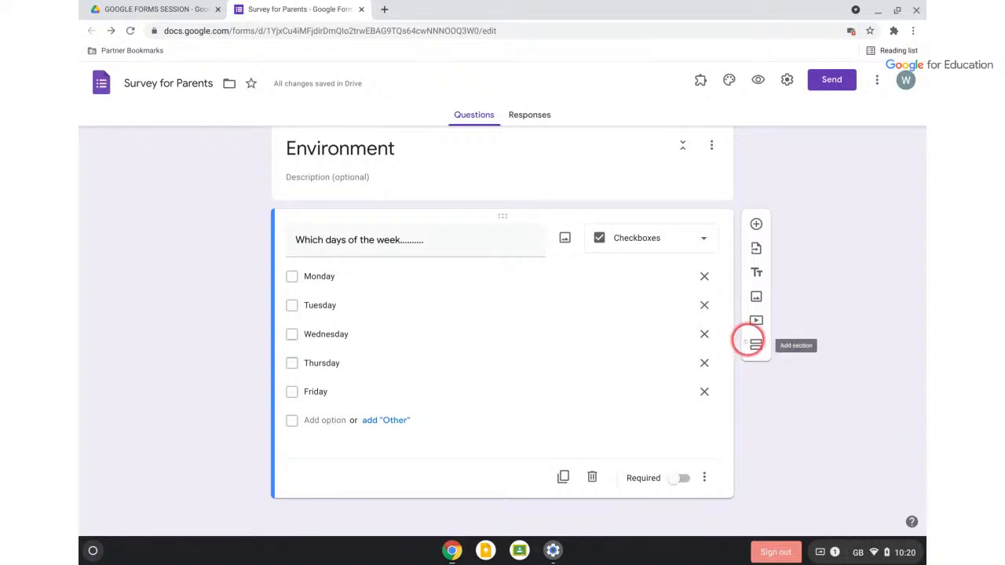
Add a fourth section titled 'After School Clubs' containing a new blank question
click(754, 345)
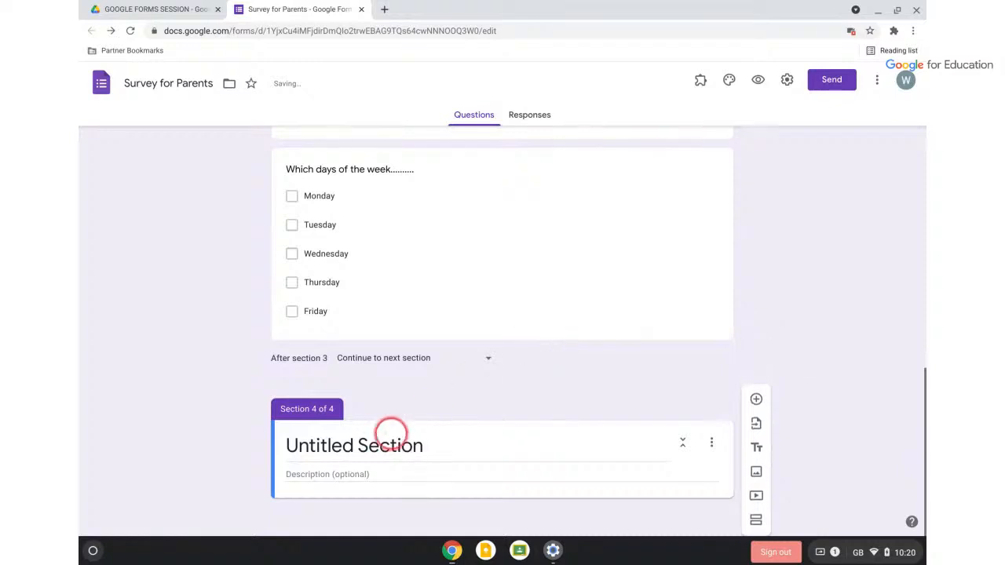
click(382, 440)
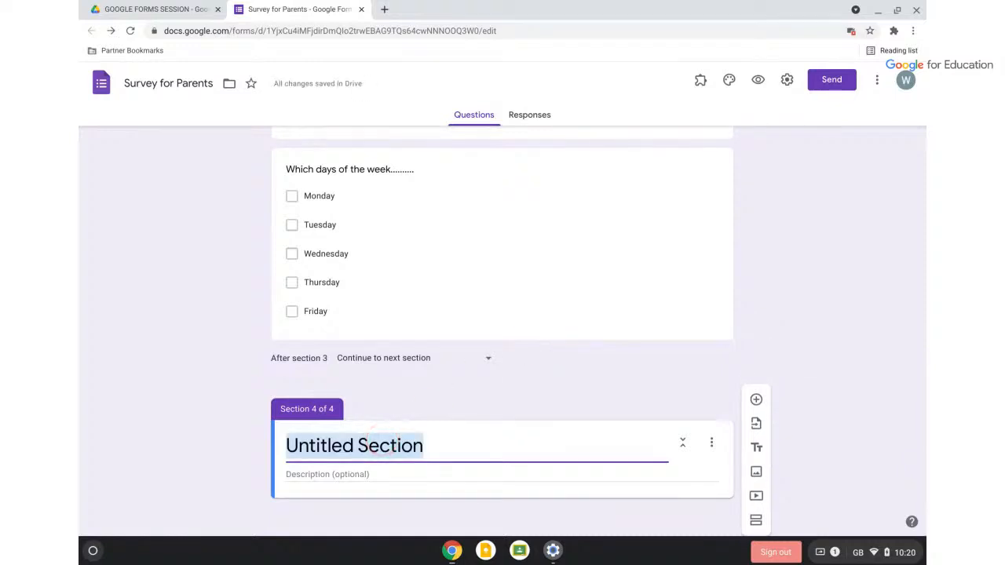
text(After sc)
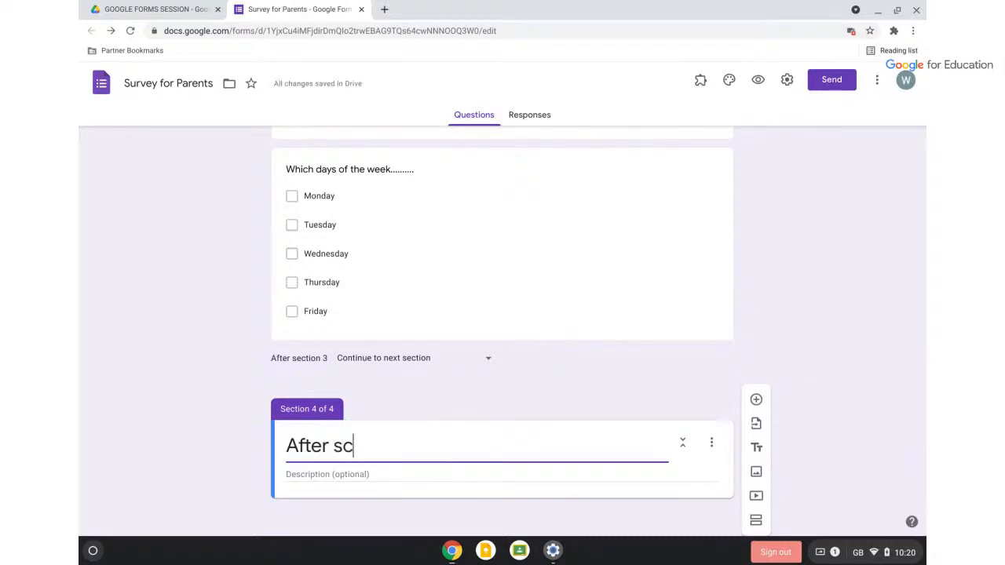
text(hool Clubs)
click(344, 445)
key(BackSpace)
text(S)
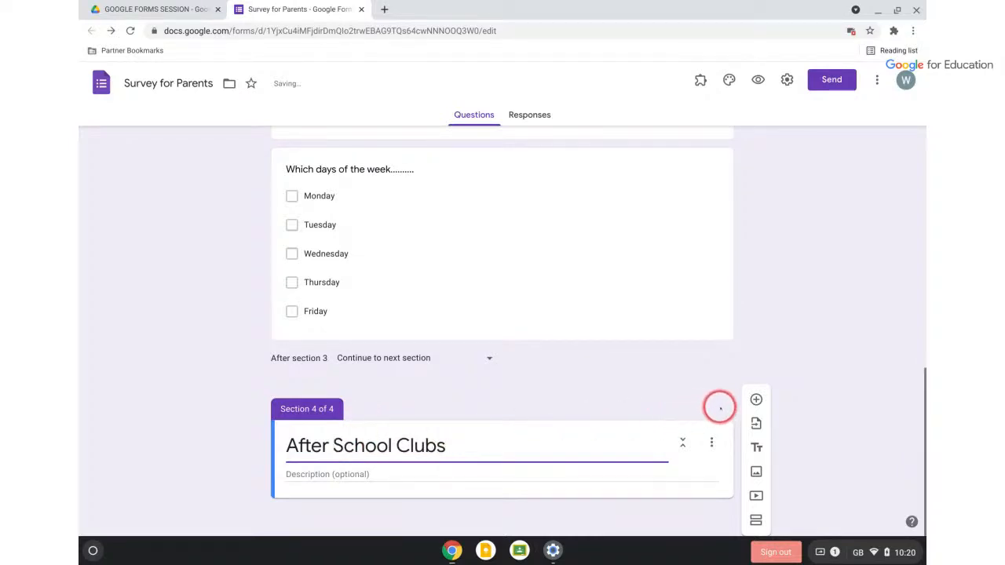
click(755, 399)
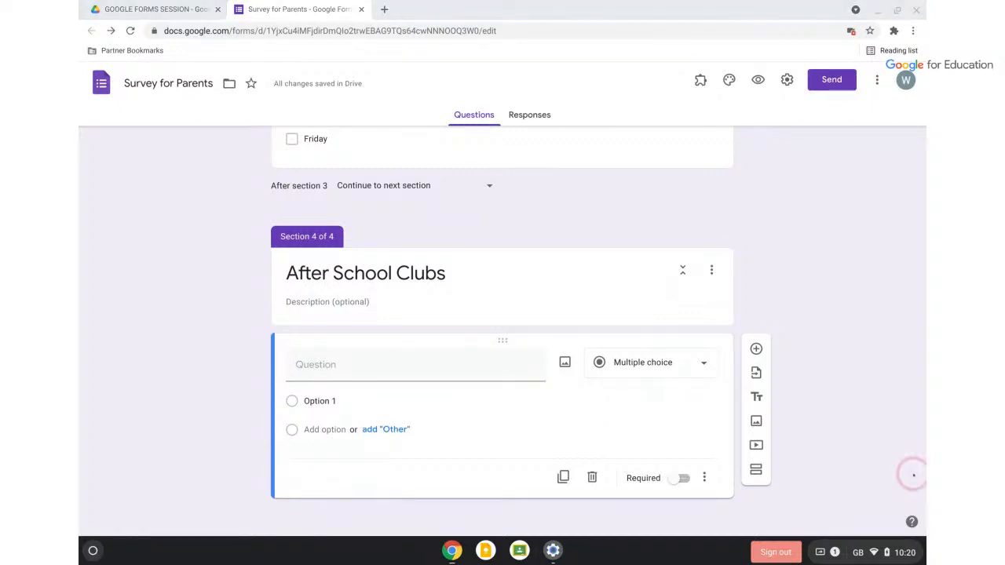
Paste the after school clubs question wording and make the first option 'Circus club'
click(472, 371)
text(Please let us know which of these after school clubs your child would attend)
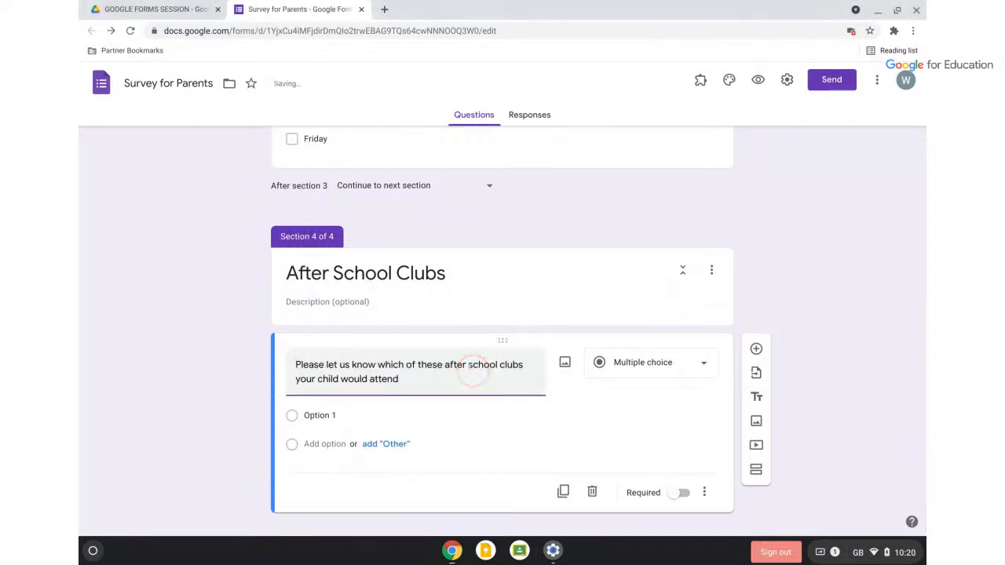
click(330, 416)
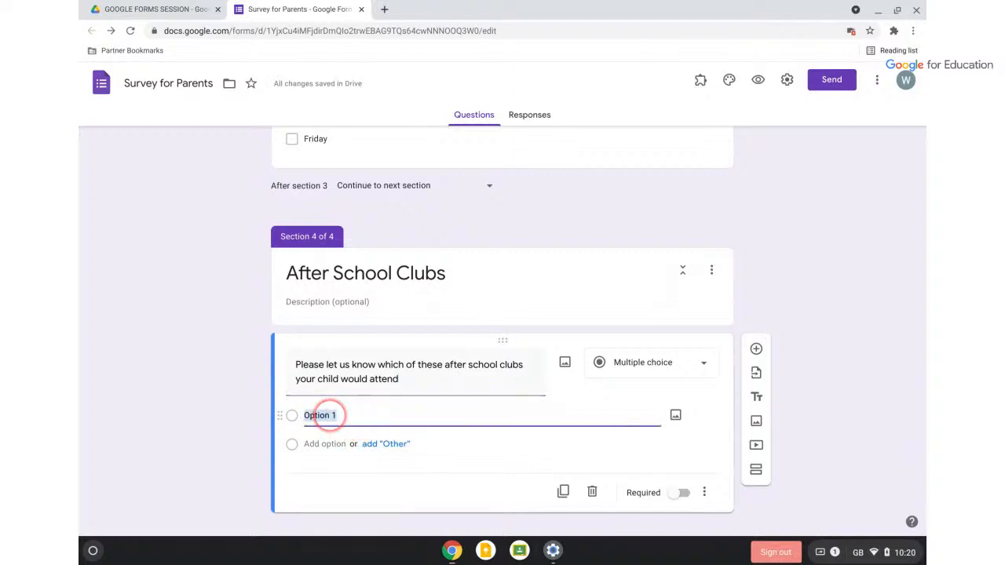
text(Circus clu)
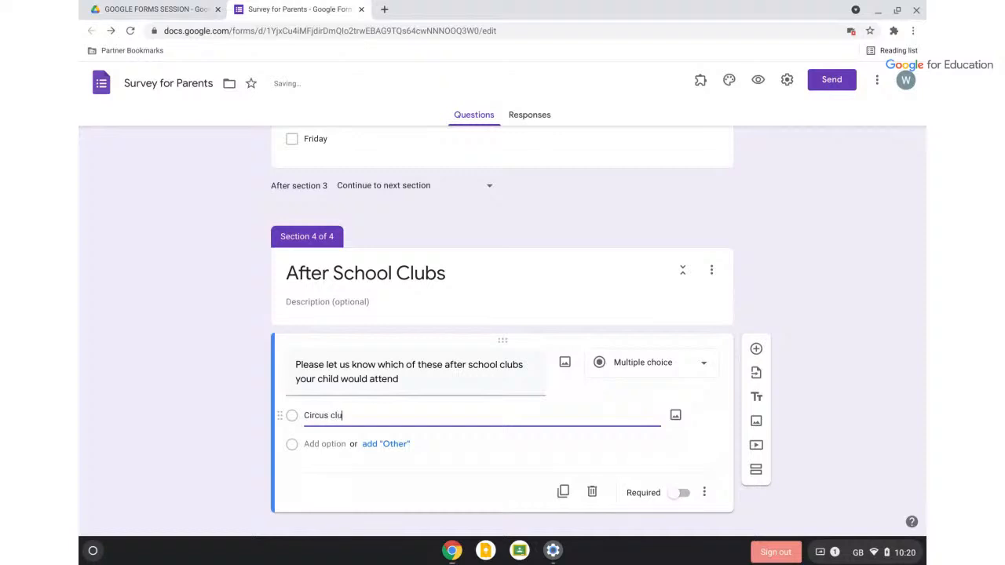
text(cb)
key(BackSpace)
Add the answer options Book Club, Science and Tennis
click(322, 444)
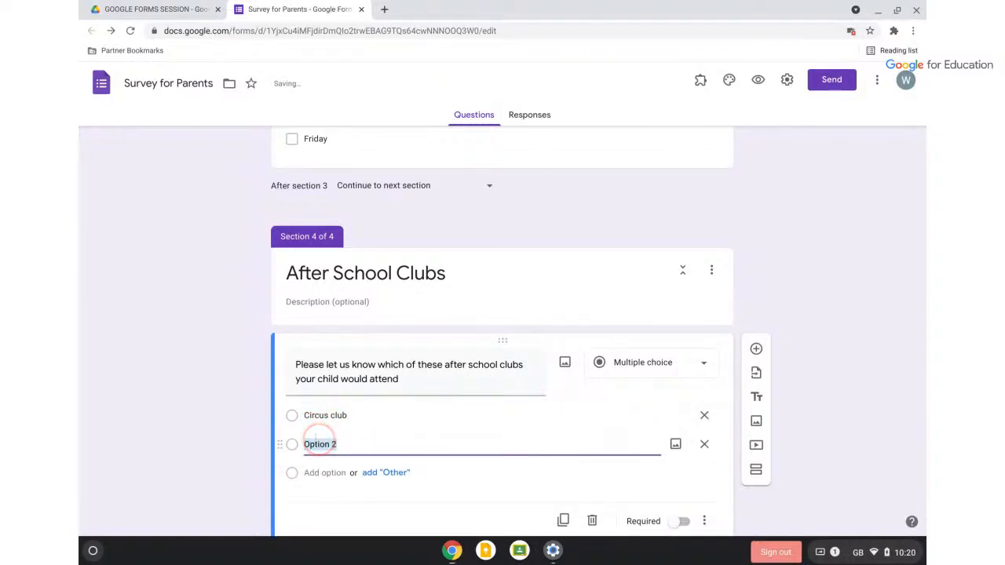
text(Book Cl)
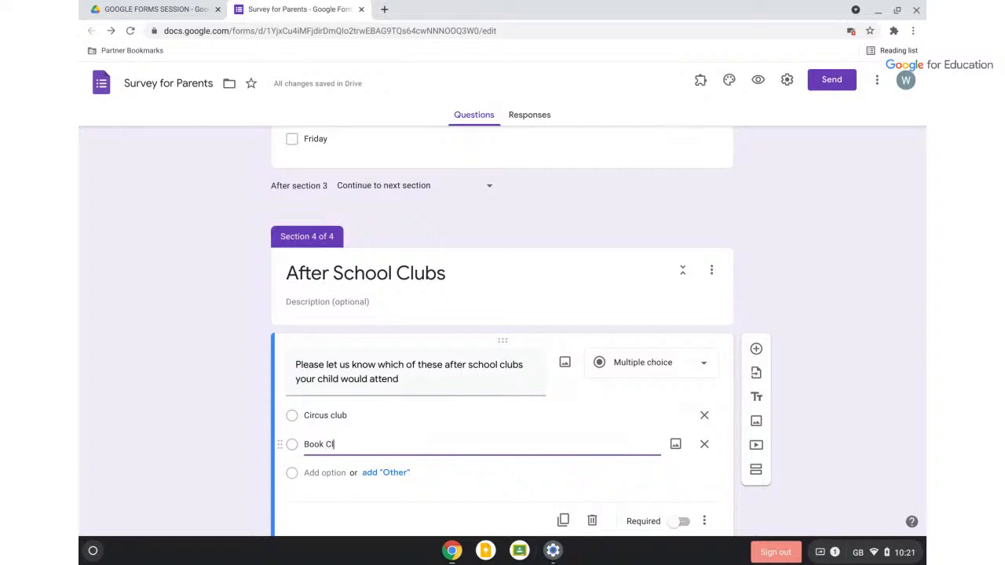
text(ub)
scroll(362, 416, down, 1)
click(338, 429)
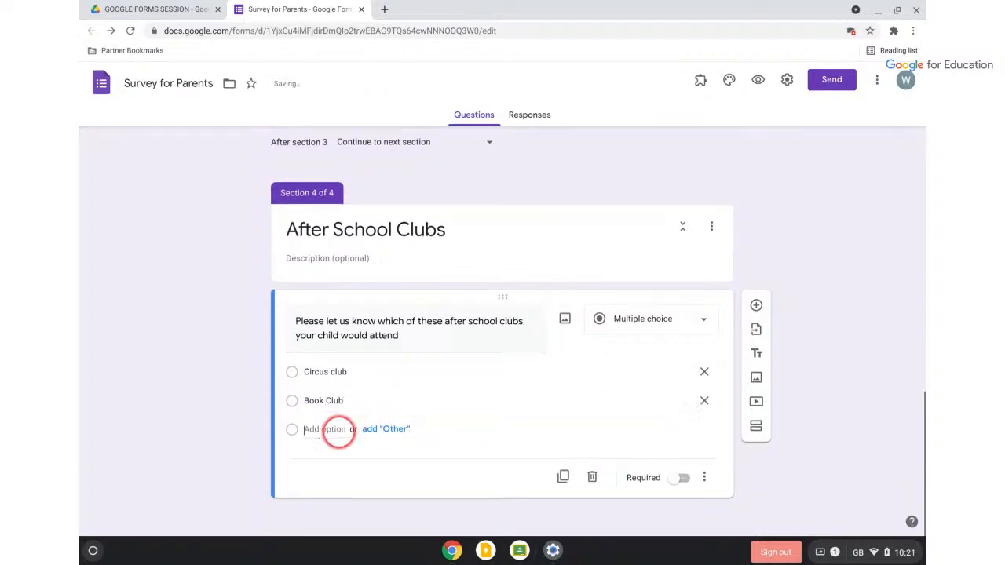
text(Science)
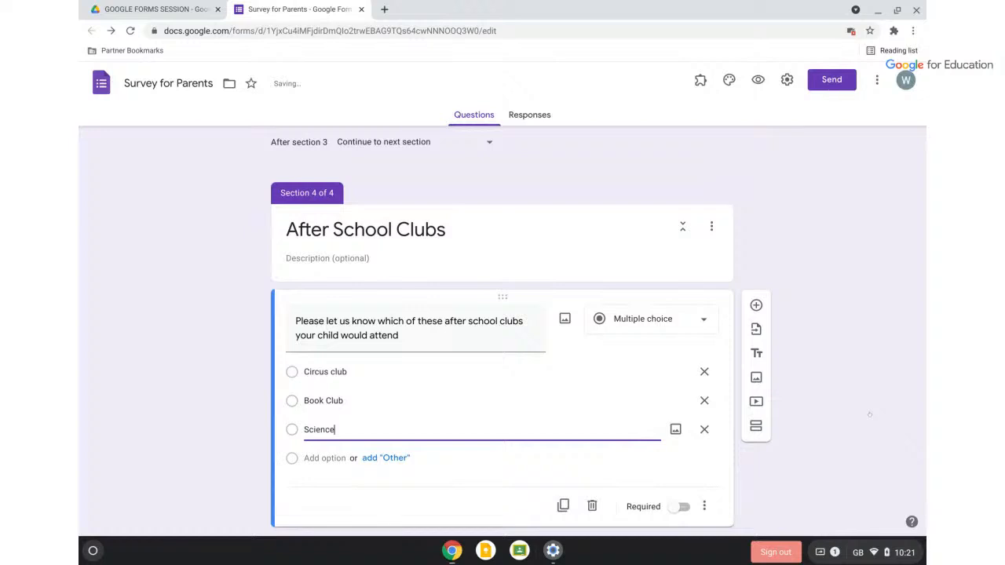
click(341, 459)
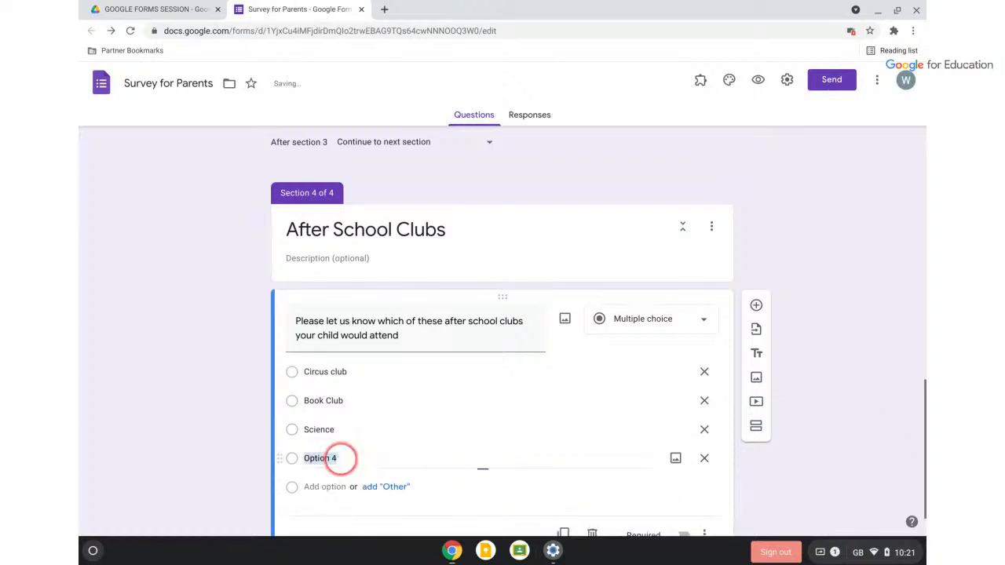
text(Tennis)
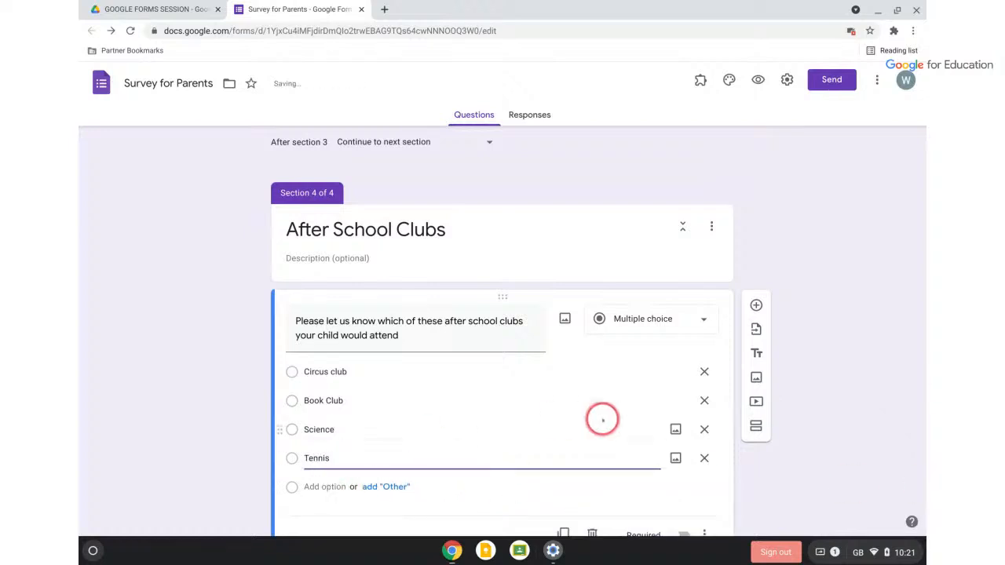
click(801, 493)
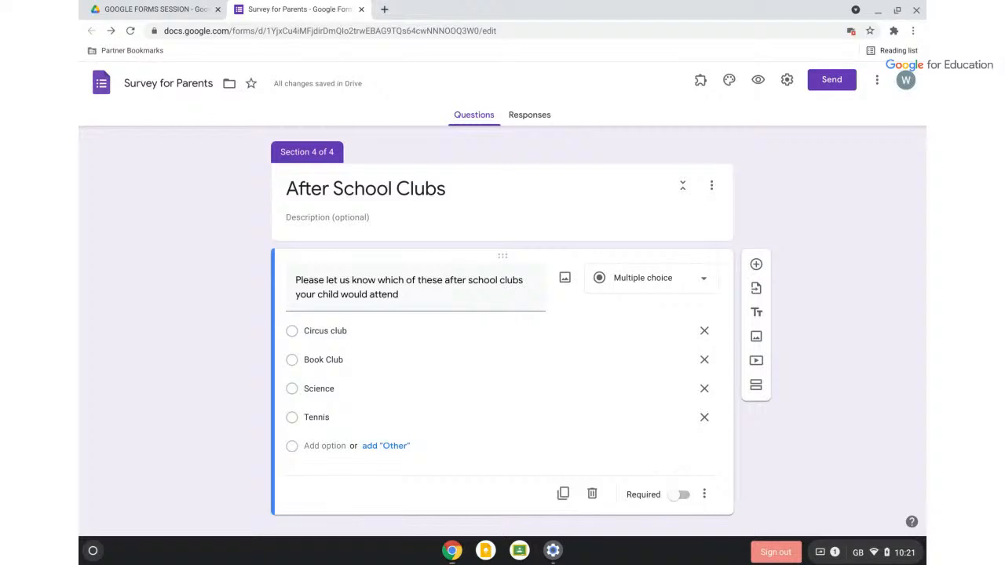
Preview the form through to After School Clubs, test a few club answers, then close the preview
click(758, 79)
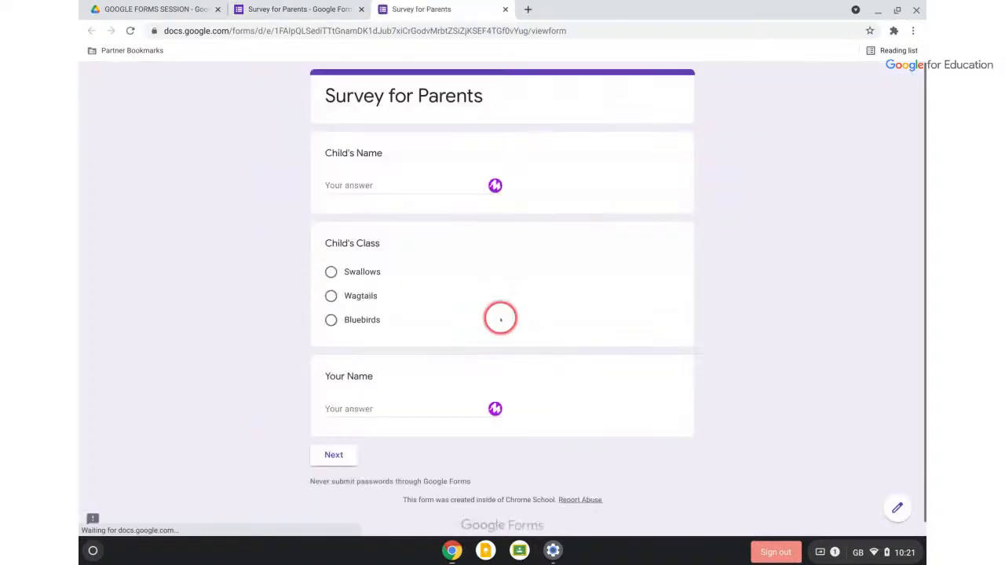
click(334, 455)
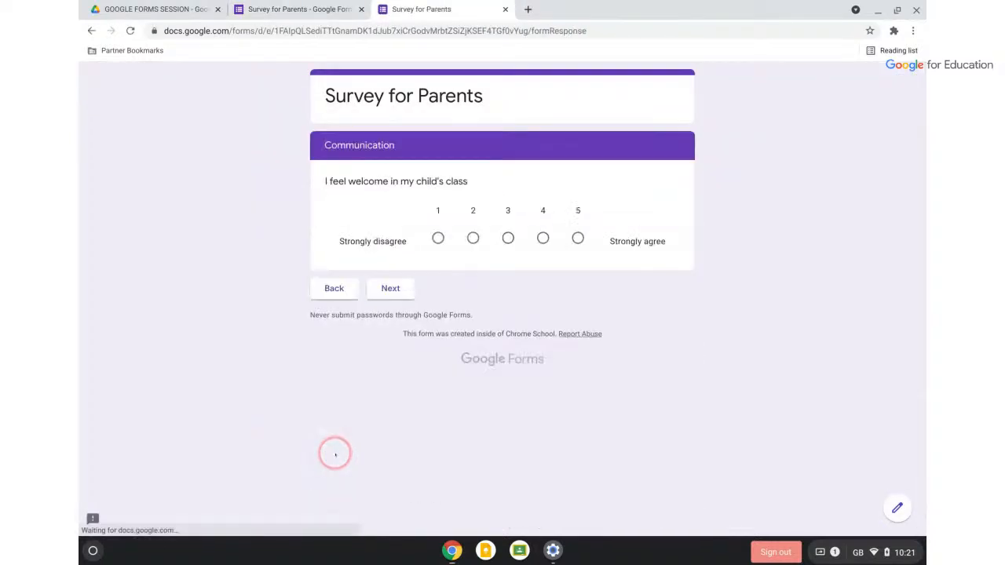
click(387, 290)
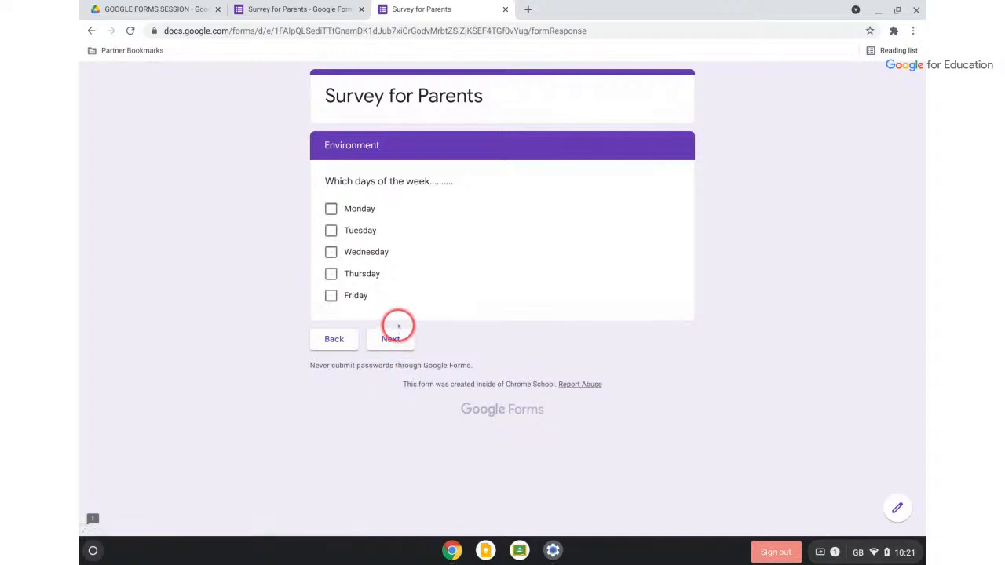
click(392, 338)
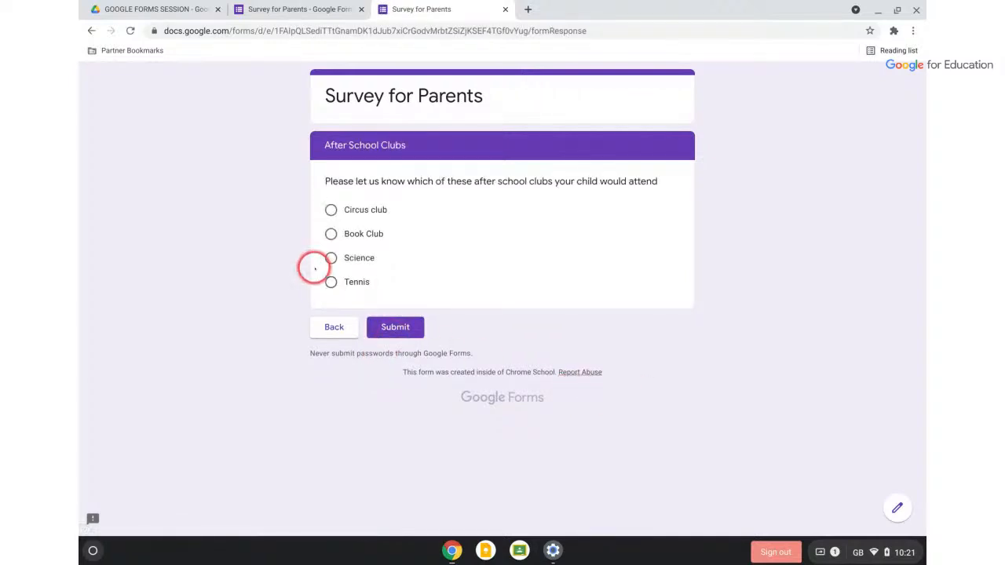
click(331, 210)
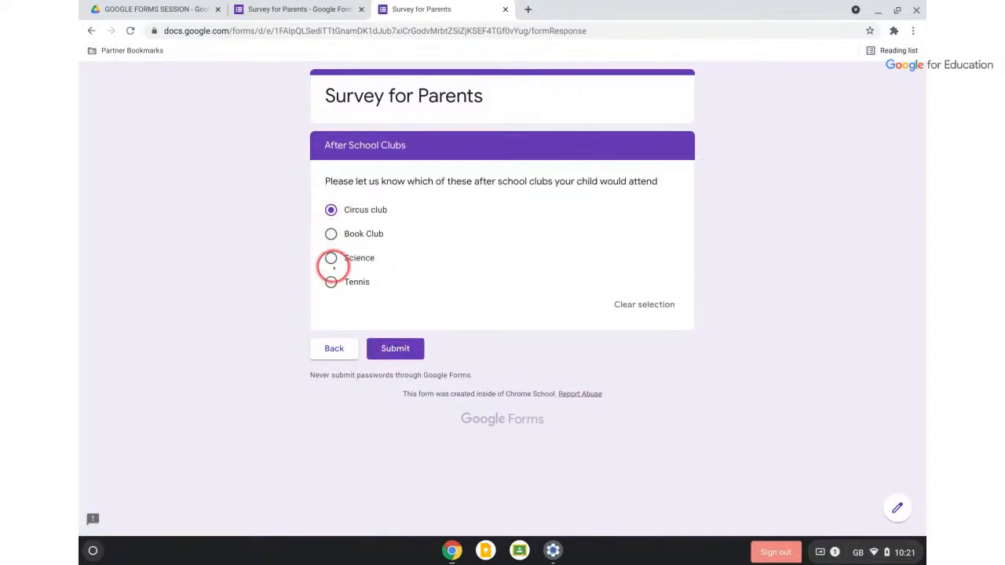
click(330, 258)
click(331, 282)
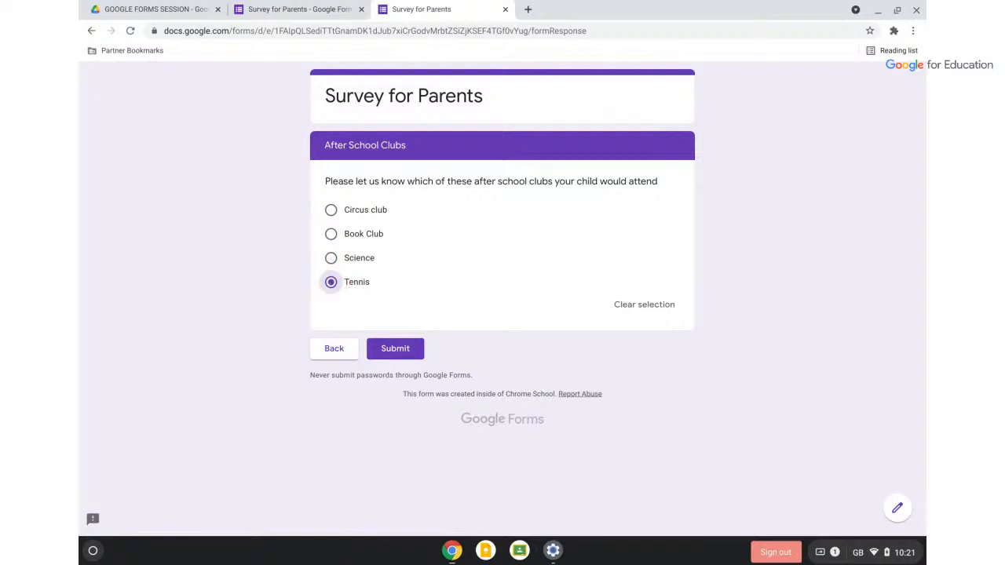
click(505, 10)
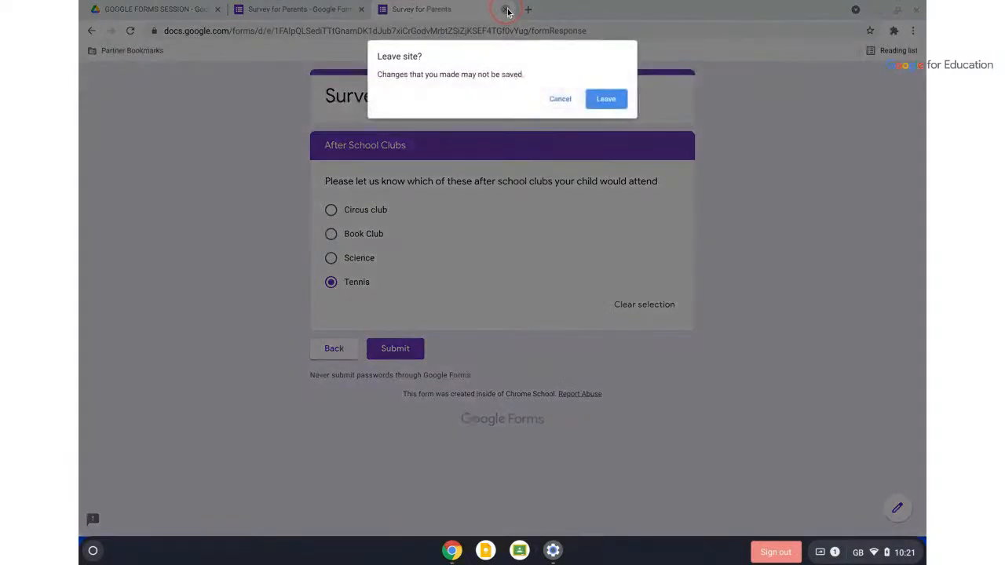
click(605, 99)
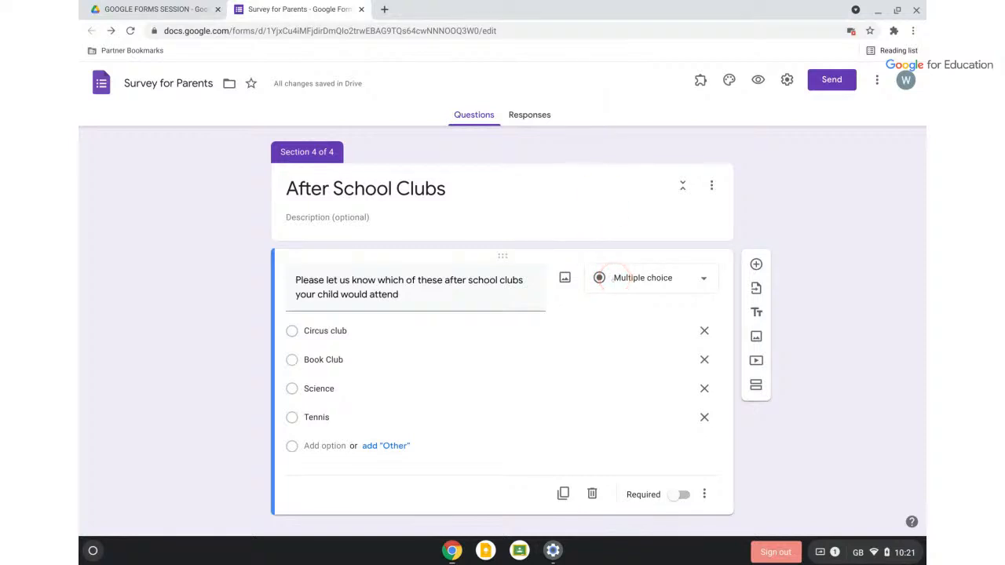
Convert the clubs question to a Multiple choice grid and add a second row
click(615, 278)
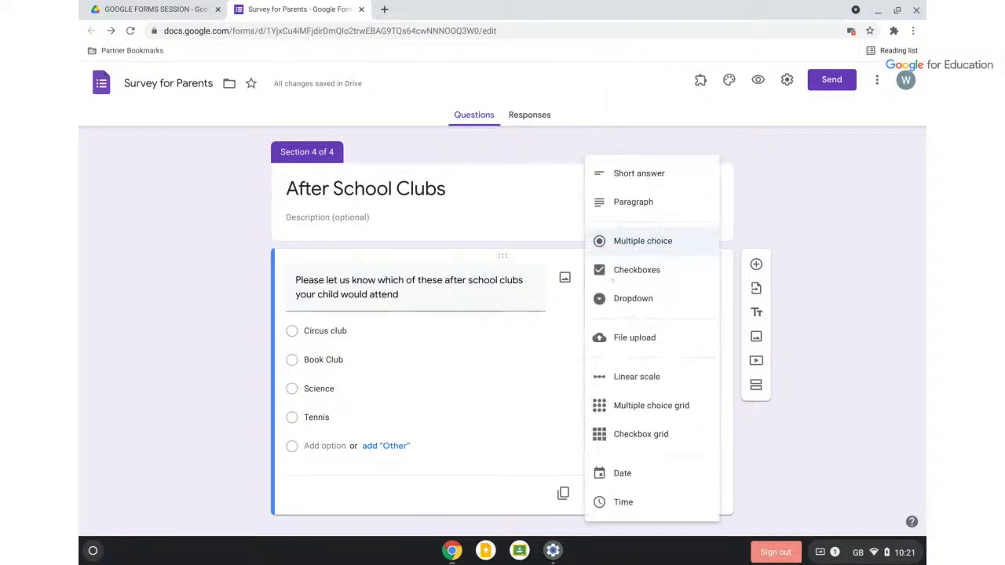
click(626, 406)
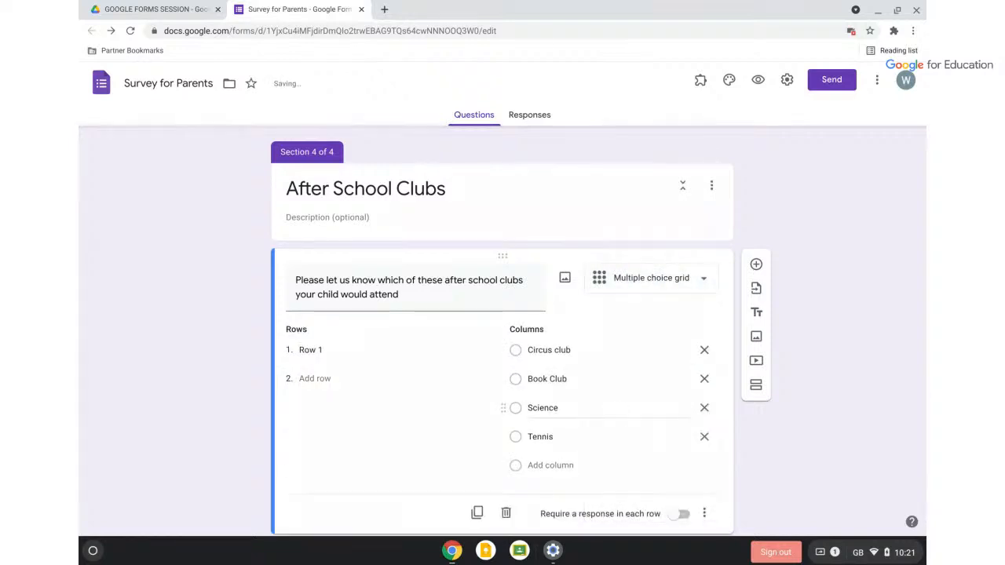
click(598, 375)
scroll(598, 376, down, 1)
click(596, 371)
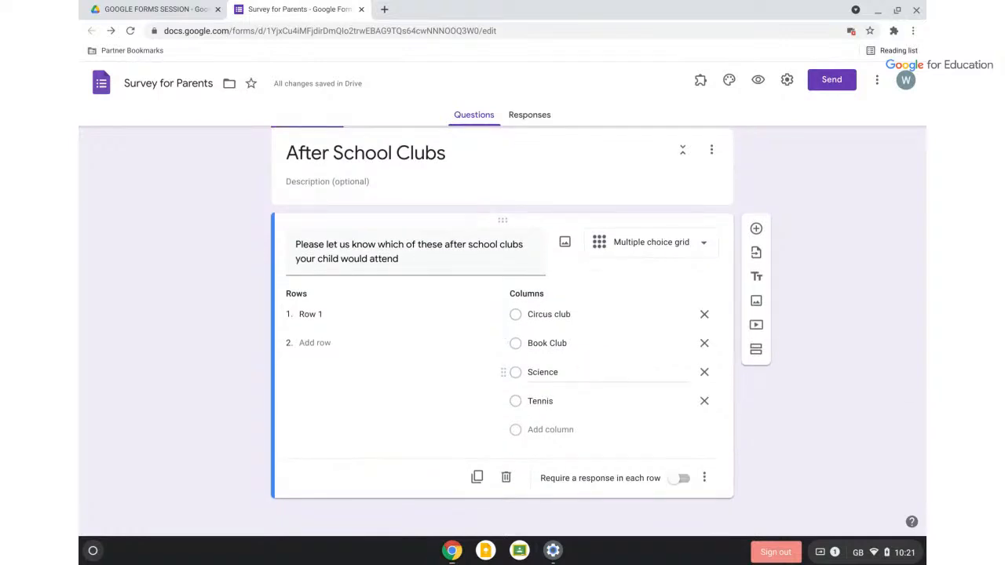
click(308, 314)
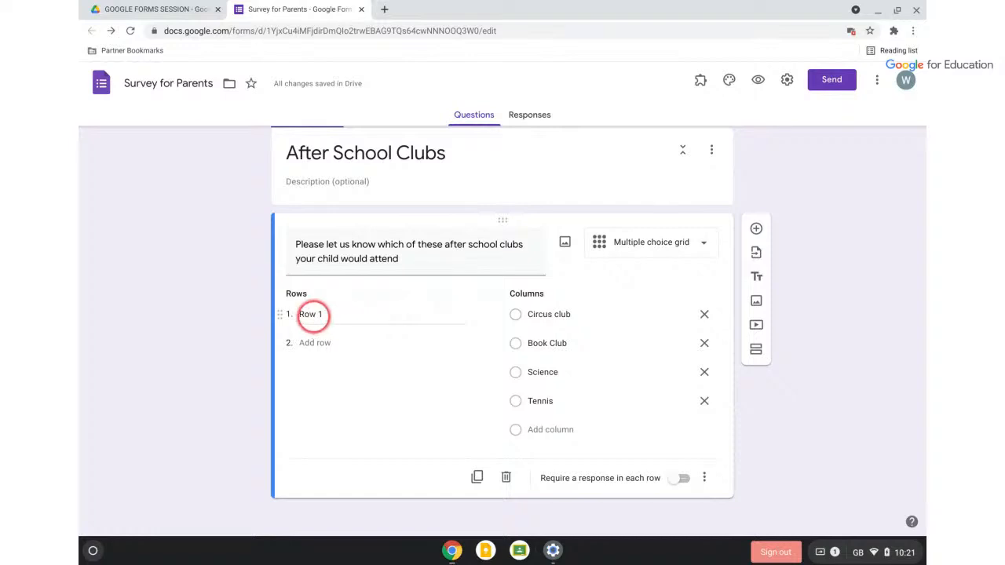
text(Yes)
click(314, 344)
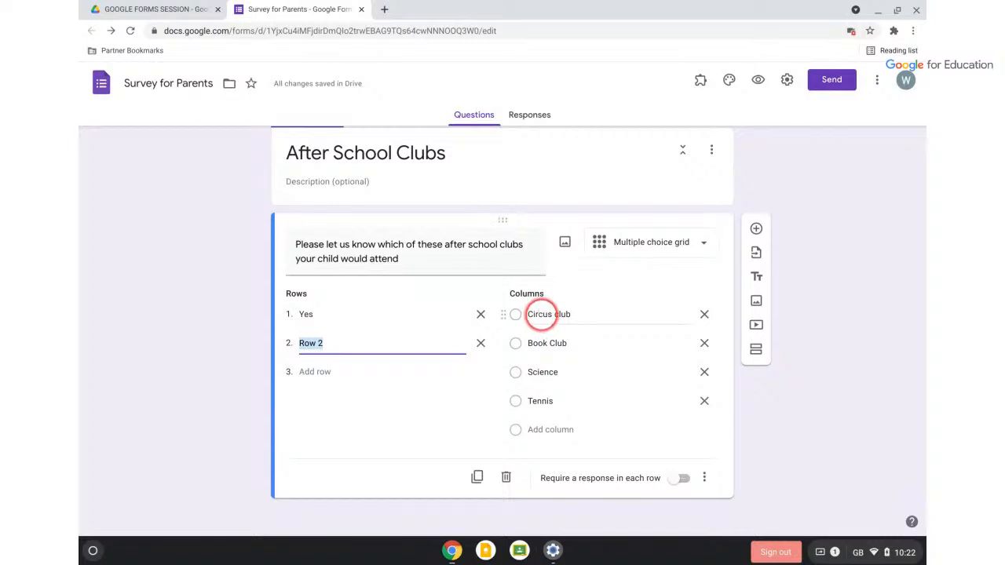
Fill the grid rows with Circus club, Book Club, Science and Tennis, copied from the column labels
click(545, 315)
key(ctrl+c)
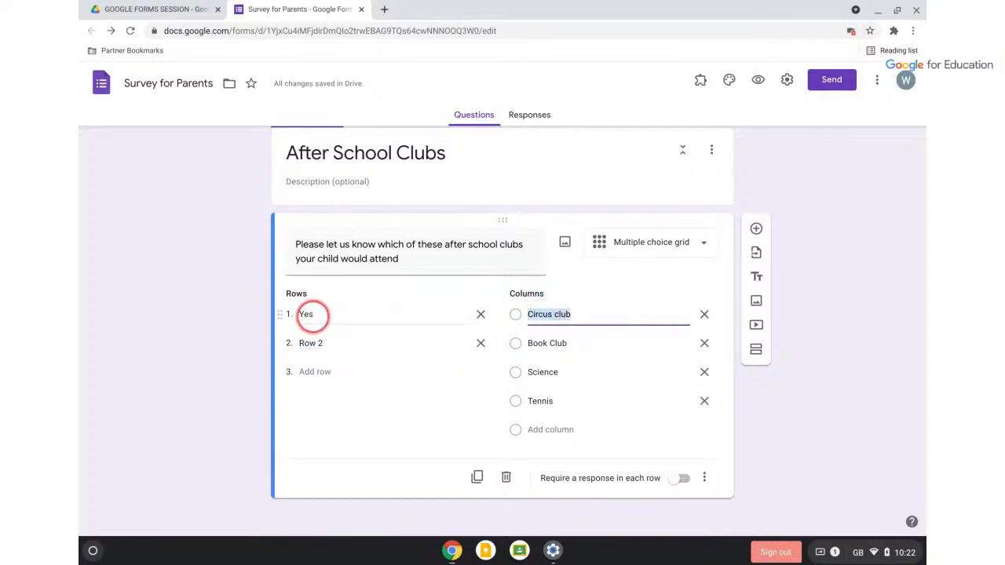
double_click(308, 315)
key(ctrl+v)
click(547, 343)
key(ctrl+c)
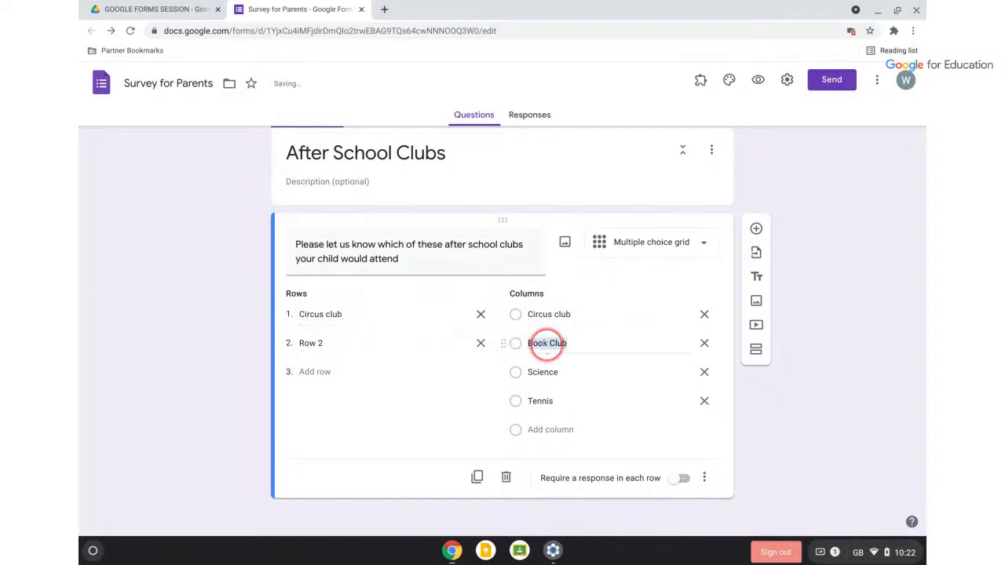
click(310, 343)
key(ctrl+v)
click(537, 372)
key(ctrl+c)
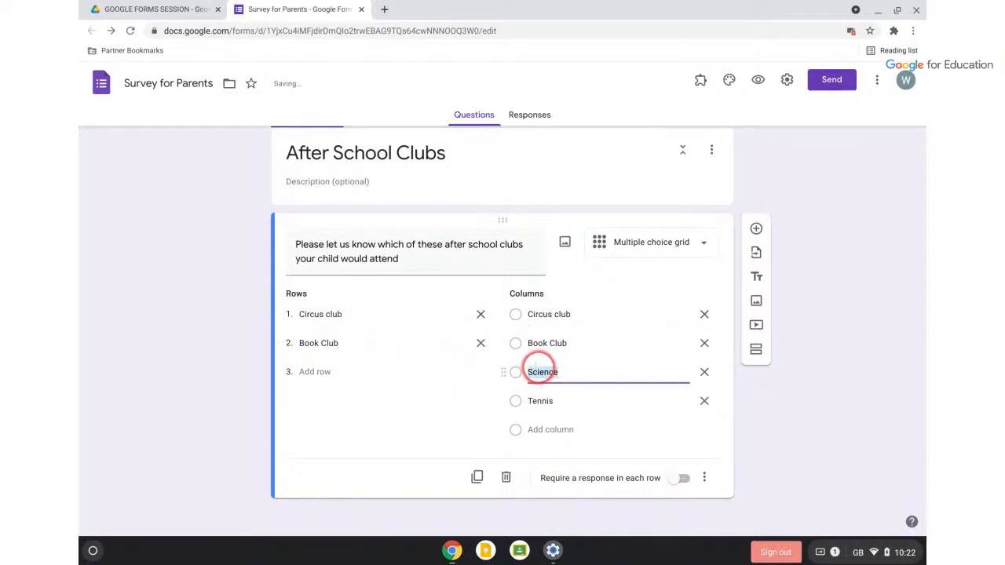
click(322, 372)
key(ctrl+v)
click(537, 402)
key(ctrl+c)
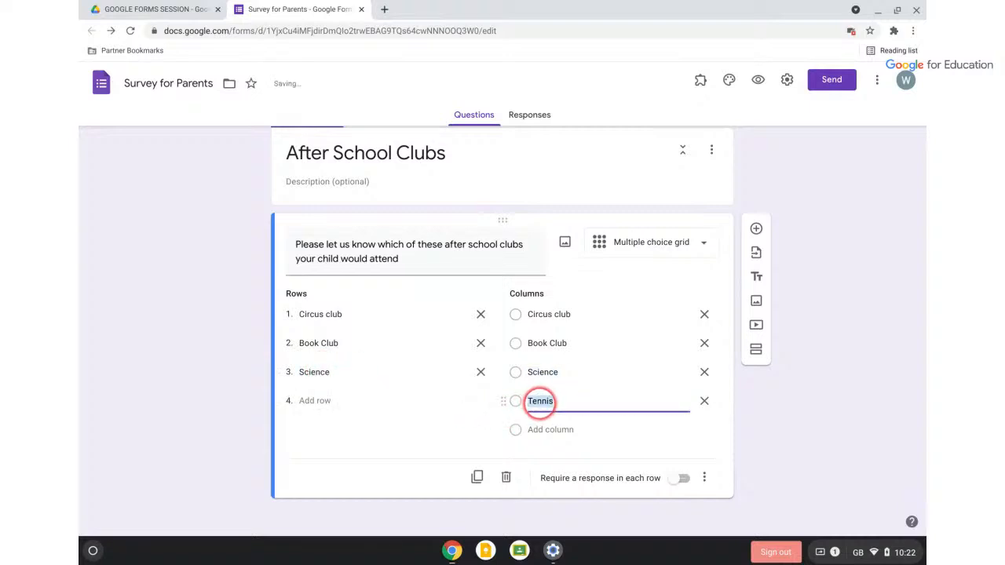
click(306, 400)
key(ctrl+v)
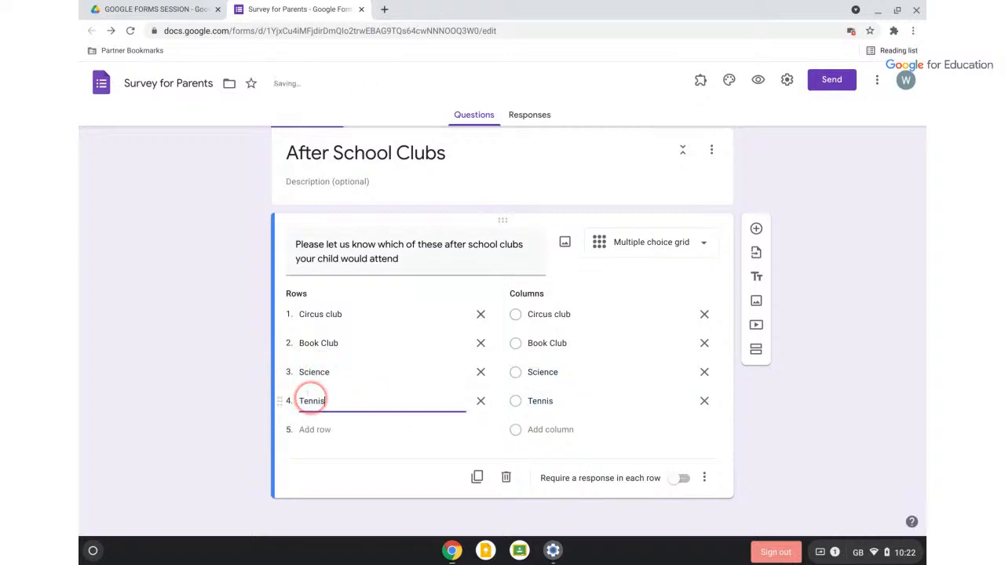
click(552, 314)
Delete the Circus club, Book Club, Science and Tennis columns from the grid
key(BackSpace)
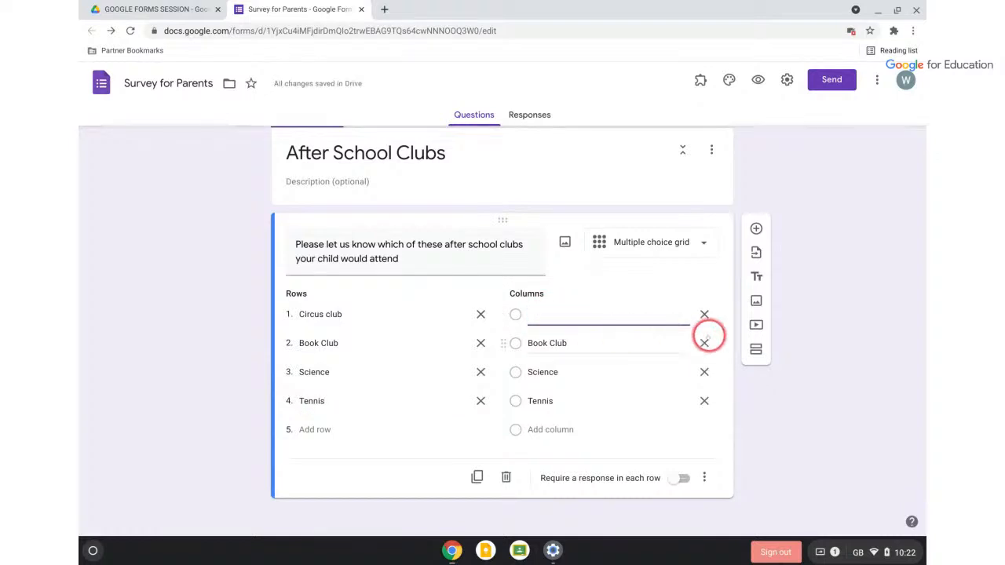
click(704, 344)
click(705, 343)
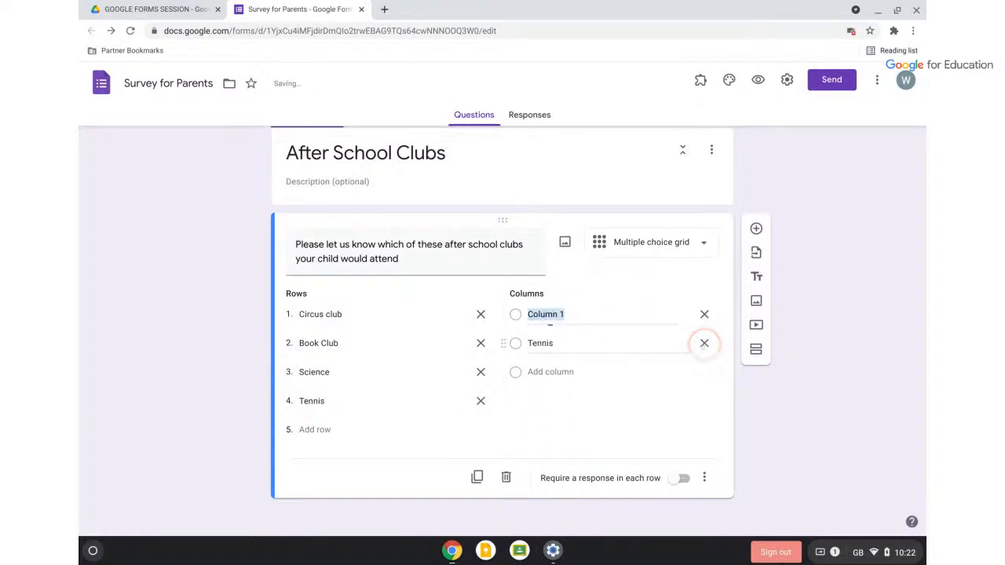
click(704, 343)
Rename the first column to Yes and add Maybe and No columns
double_click(548, 314)
text(Yes)
key(Delete)
key(Delete)
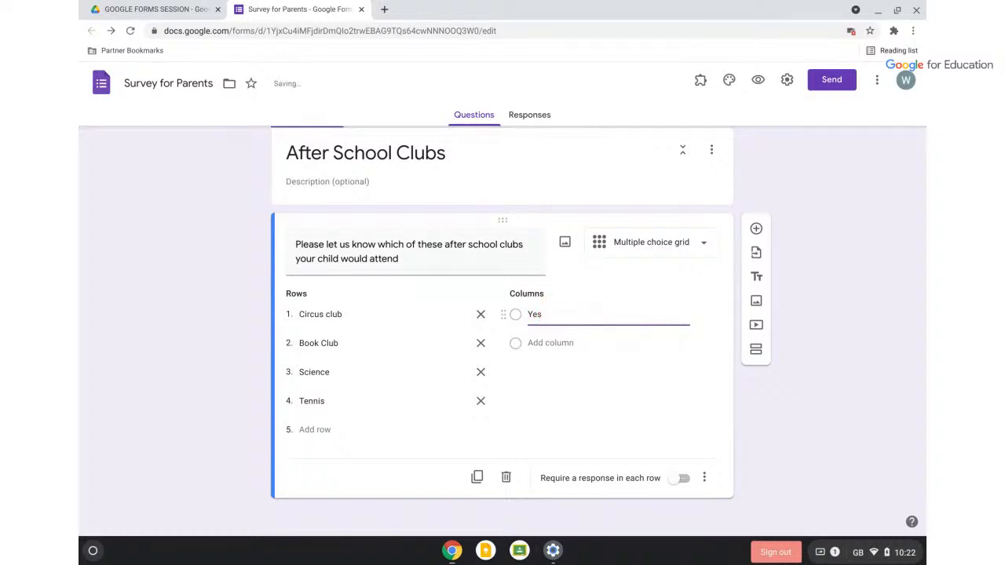
click(551, 343)
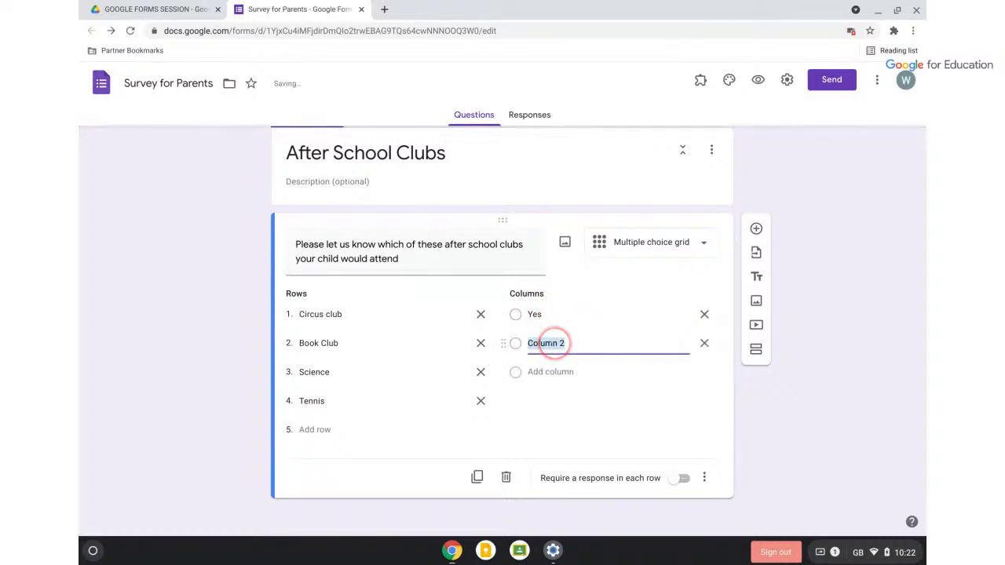
text(Maybe)
click(552, 371)
text(No)
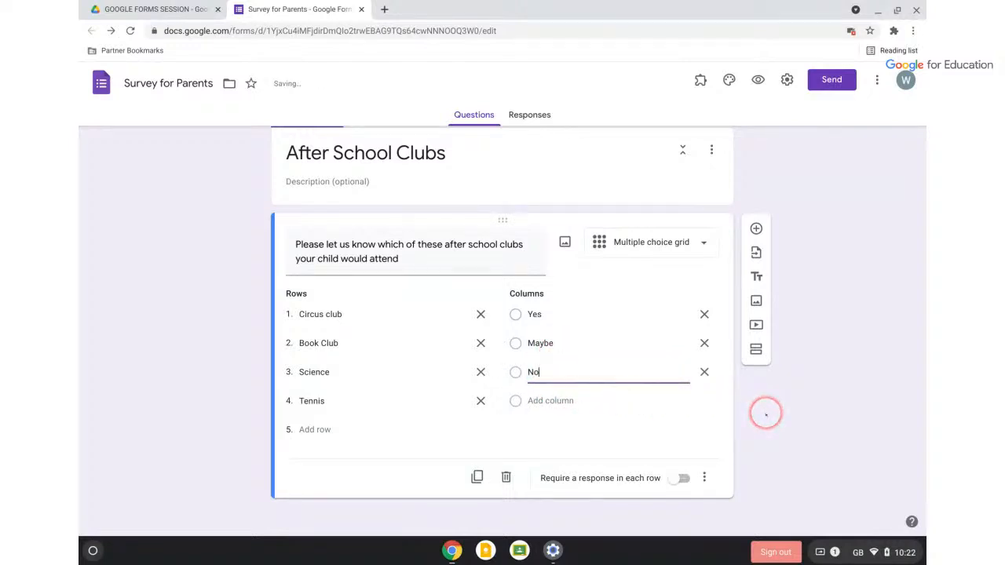
scroll(577, 327, up, 2)
Drag the clubs grid question to the top of Section 1 and preview the form
drag(504, 354, 449, 270)
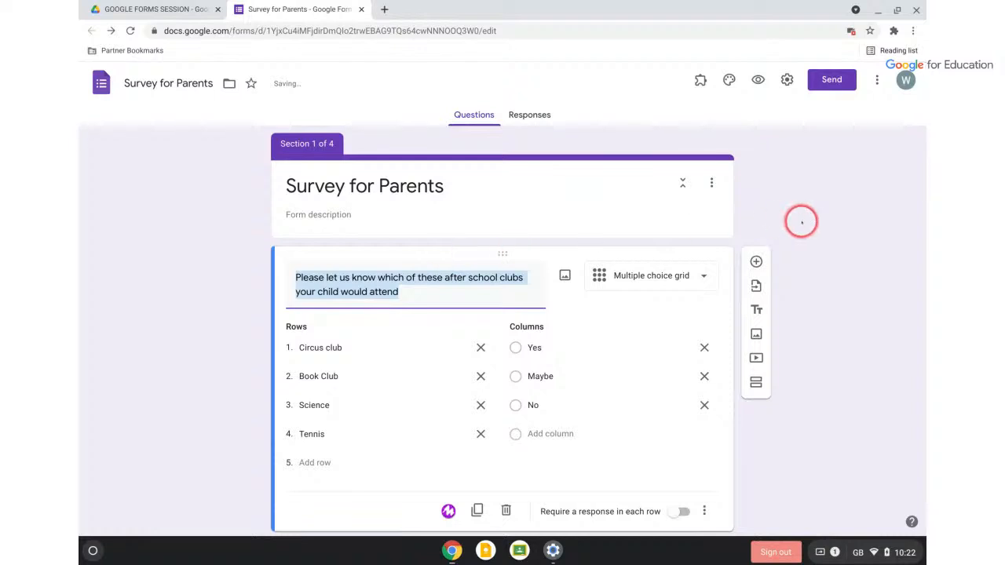
click(759, 81)
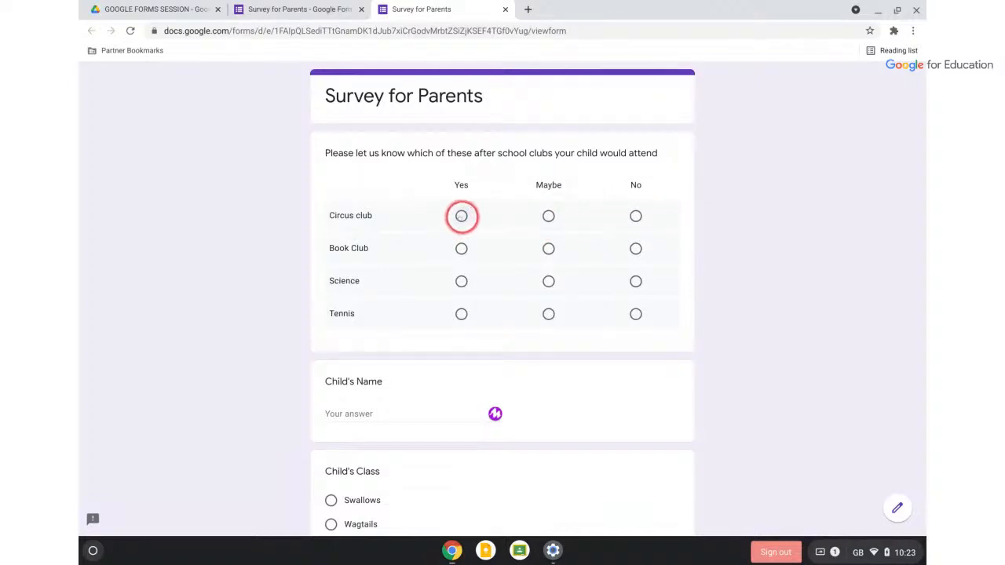
Answer Yes, Maybe, Yes, Maybe for the four club rows, then close and leave the preview
click(461, 216)
click(635, 216)
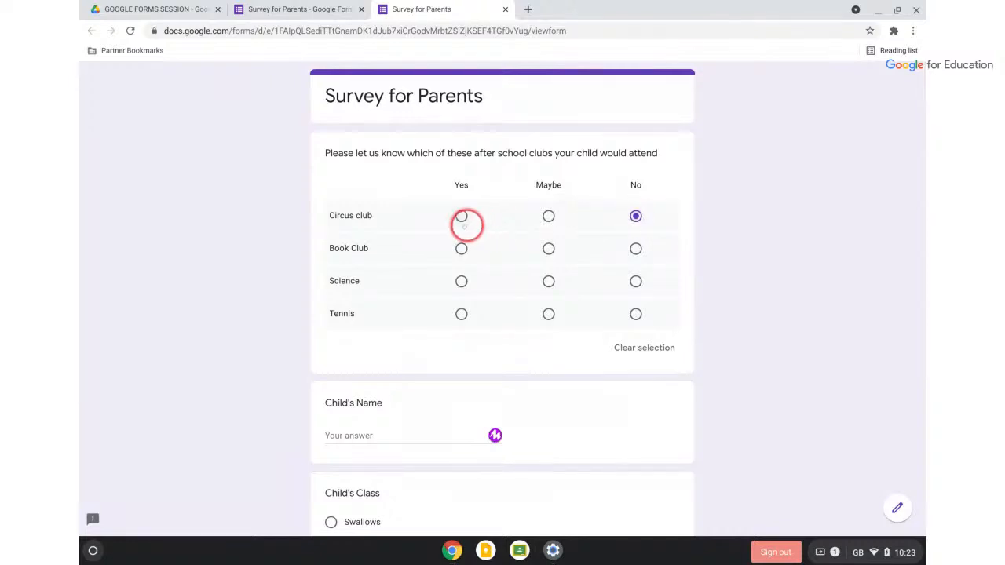
click(461, 216)
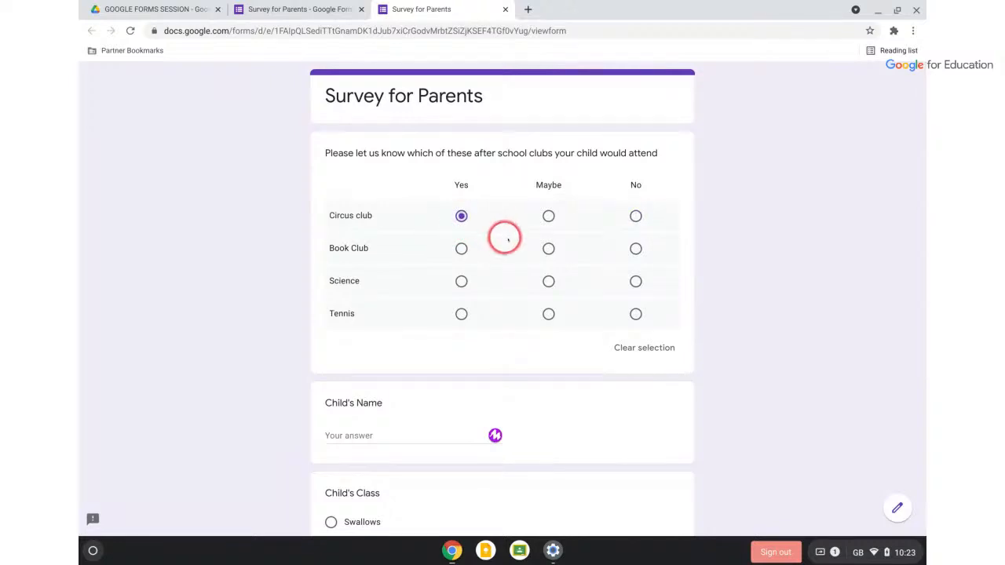
click(548, 248)
click(461, 281)
click(548, 314)
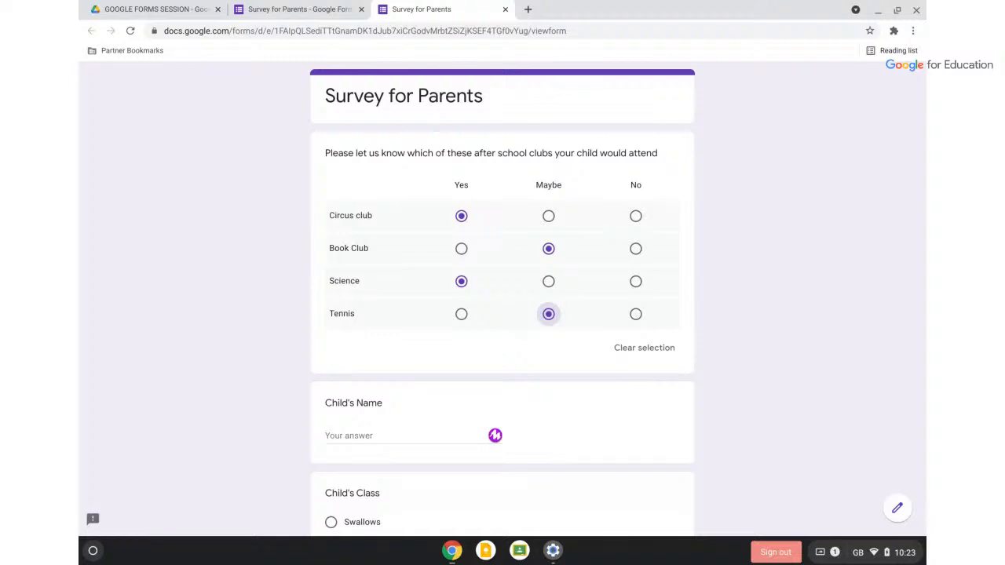
click(505, 13)
click(602, 99)
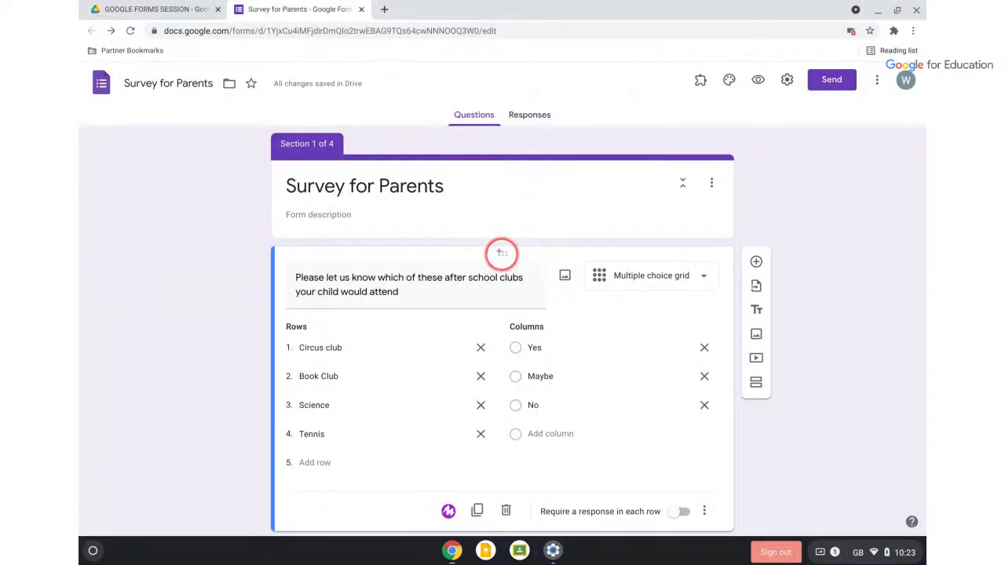
Drag the clubs grid question back below the section 4 After School Clubs header
drag(502, 253, 521, 400)
scroll(739, 406, down, 1)
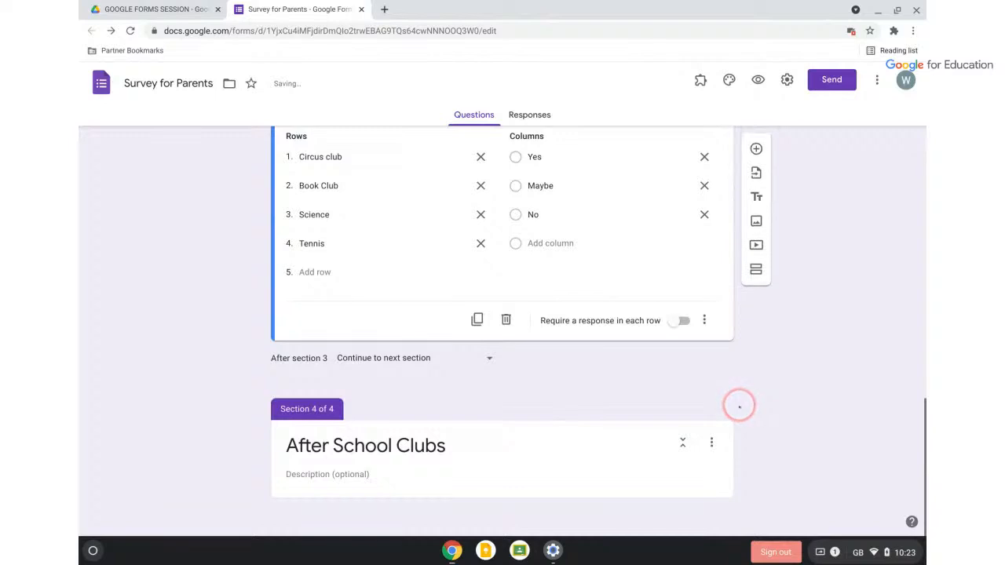
click(576, 247)
drag(503, 205, 534, 407)
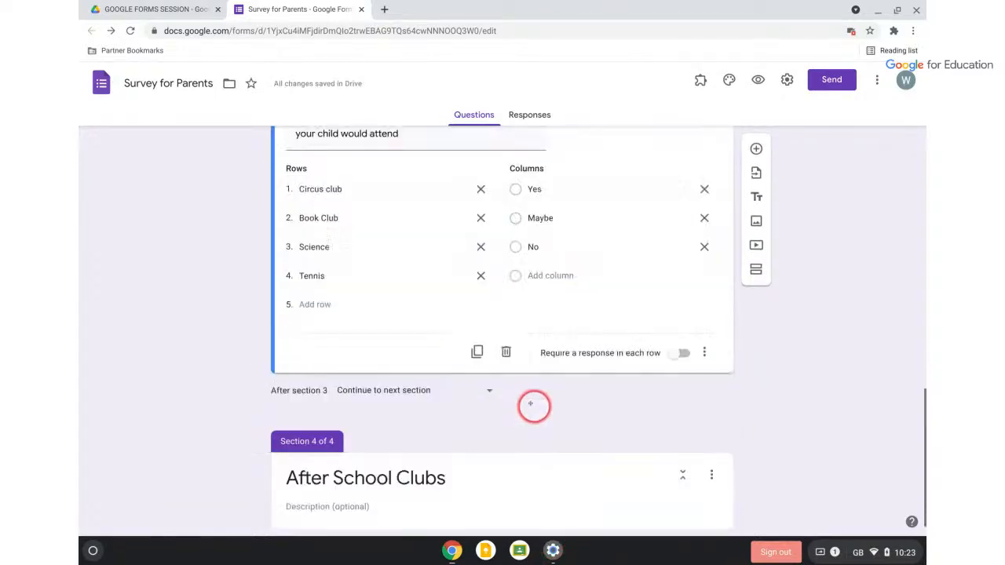
scroll(608, 436, down, 1)
scroll(609, 436, up, 1)
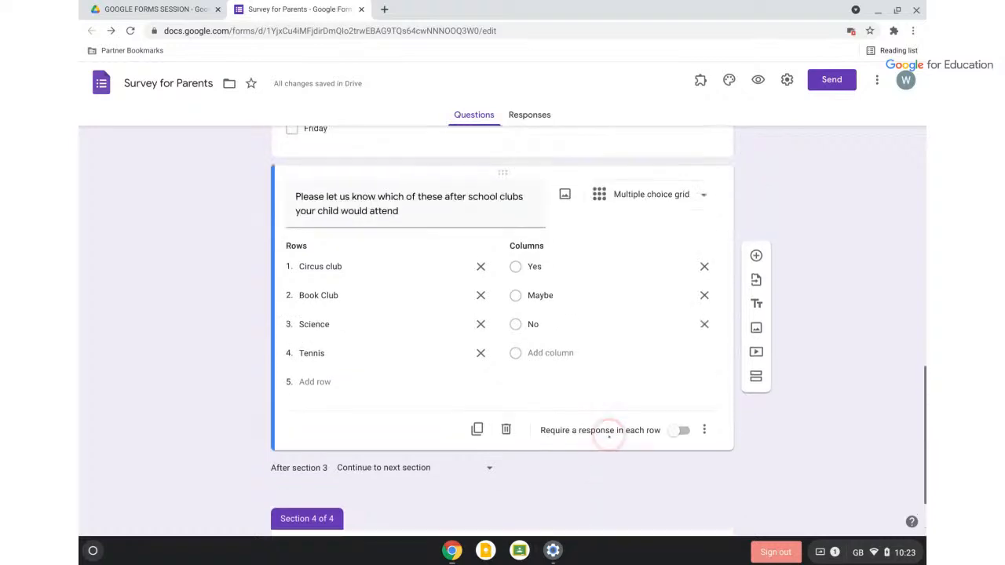
scroll(608, 436, up, 1)
drag(501, 231, 500, 364)
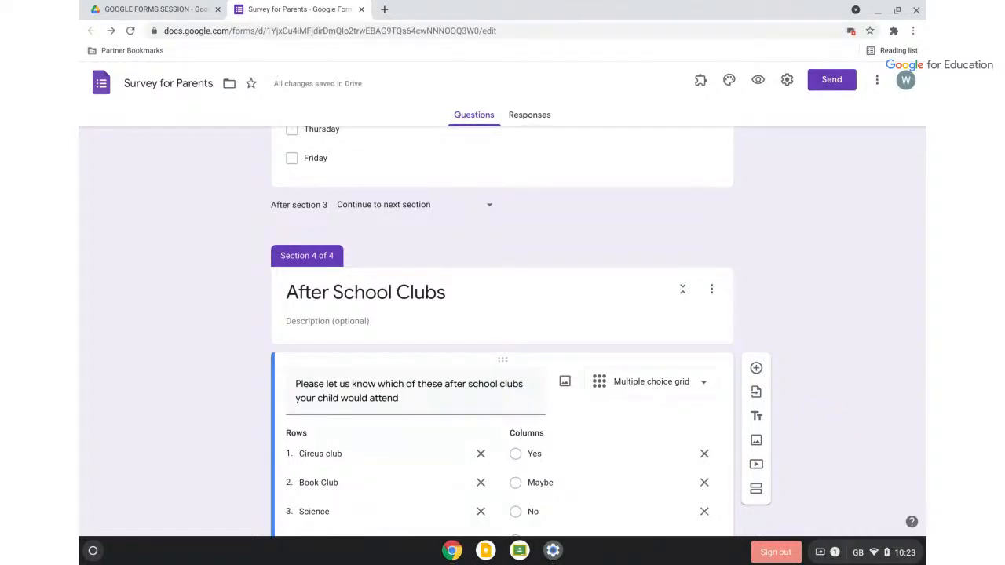
scroll(502, 332, down, 2)
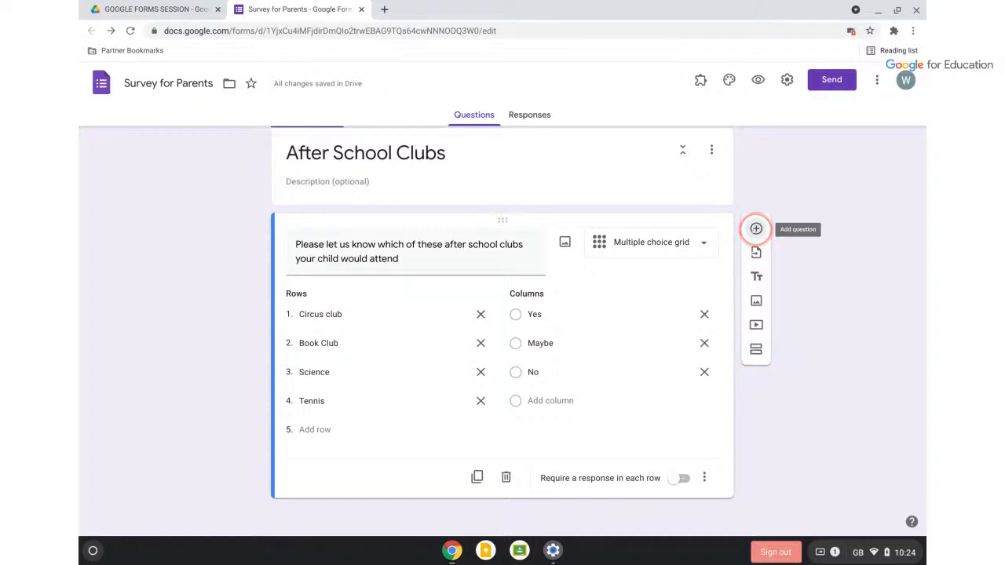
Add a question starting 'We have some new dishes for the canteen.' plus the pasted vegetarian-dishes text
click(757, 228)
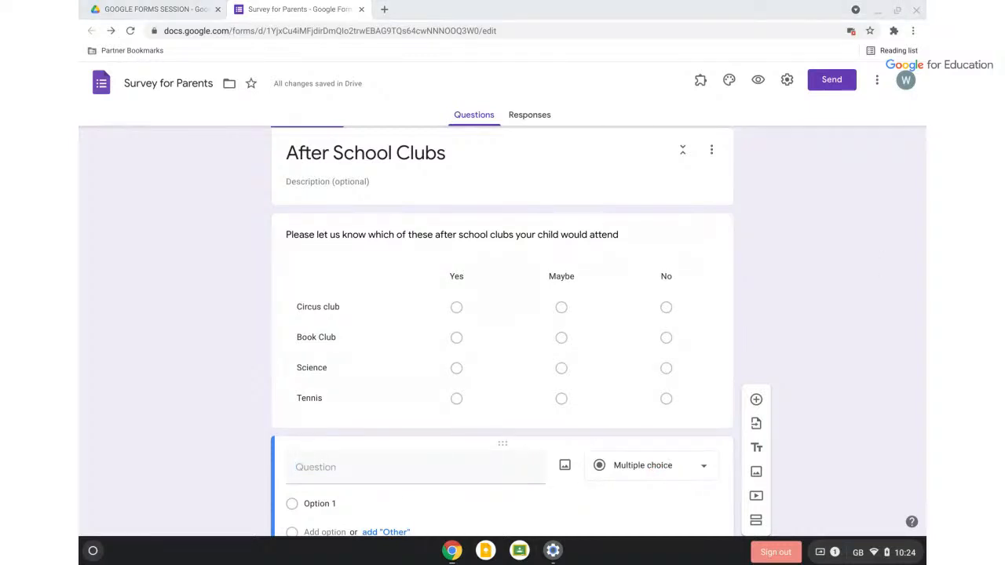
click(406, 462)
text(We have some)
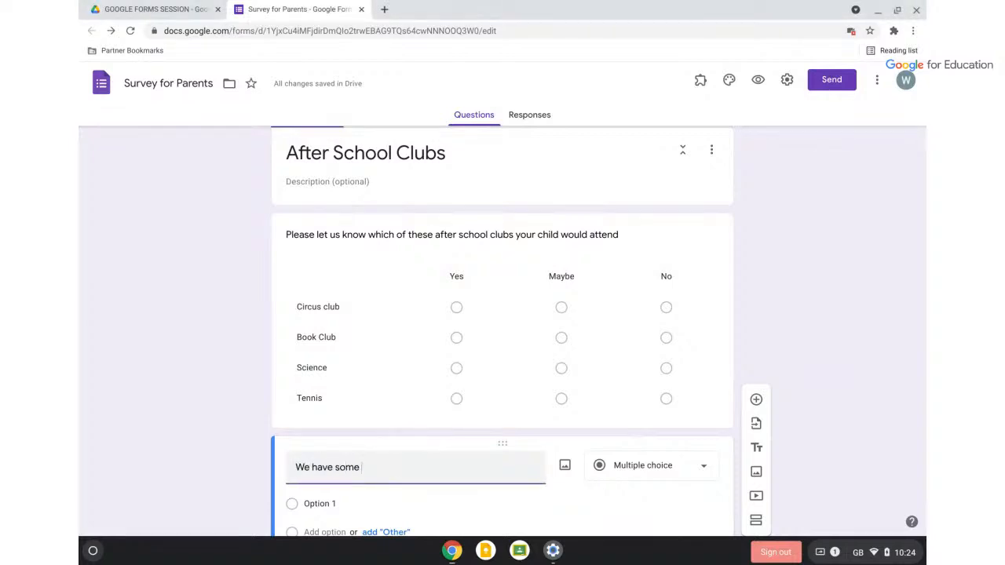
text( new dishes for the cant)
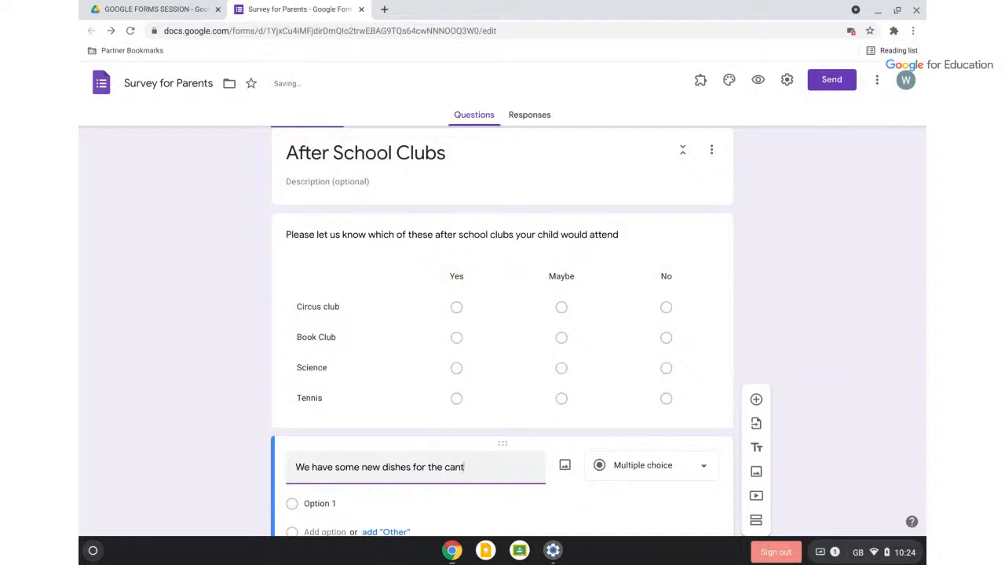
text(een.)
text(Vegetarian dishes - Please select the one you would most likely buy)
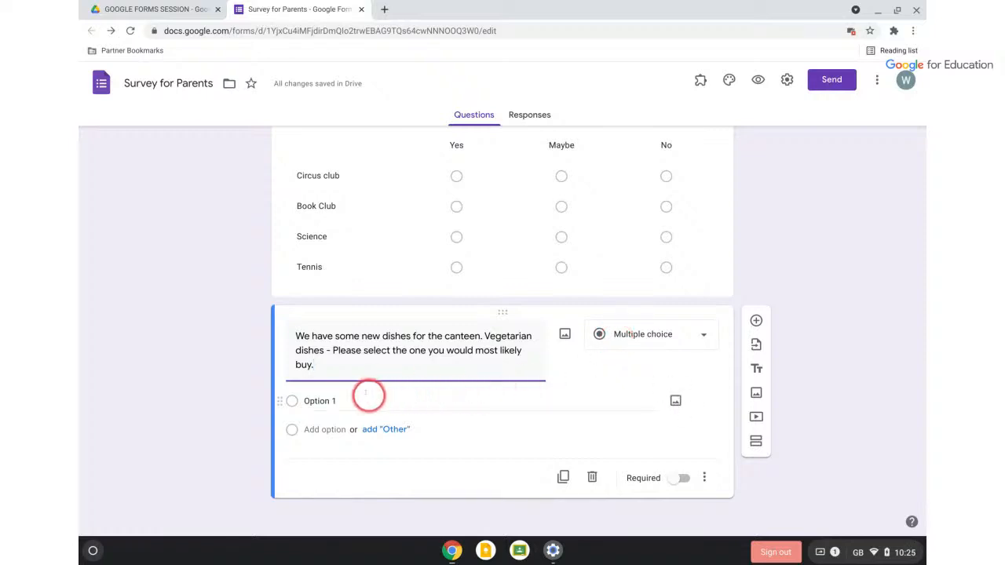
Try Checkboxes, revert the dishes question to Multiple choice, and set option 1 to Veg curry
click(676, 336)
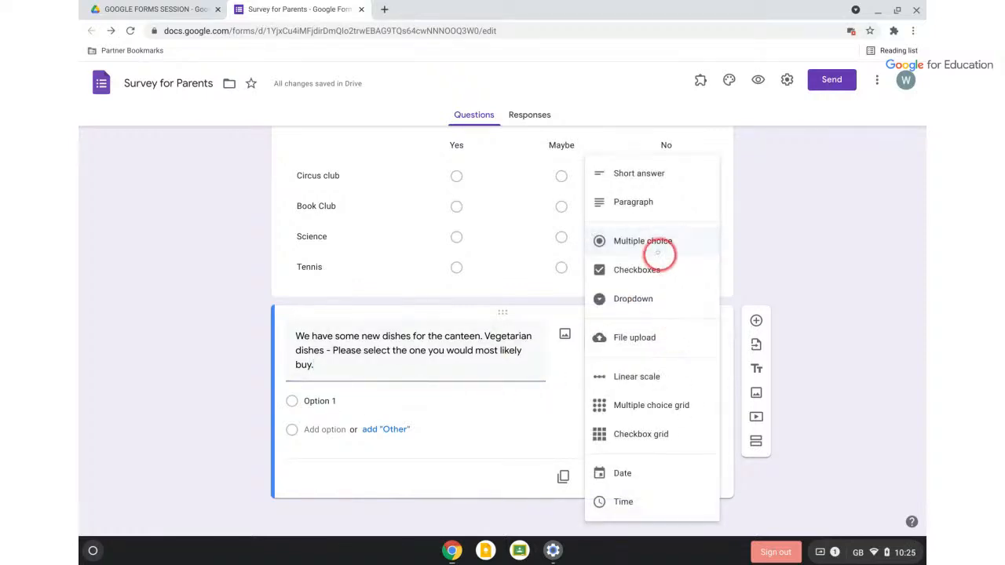
click(652, 270)
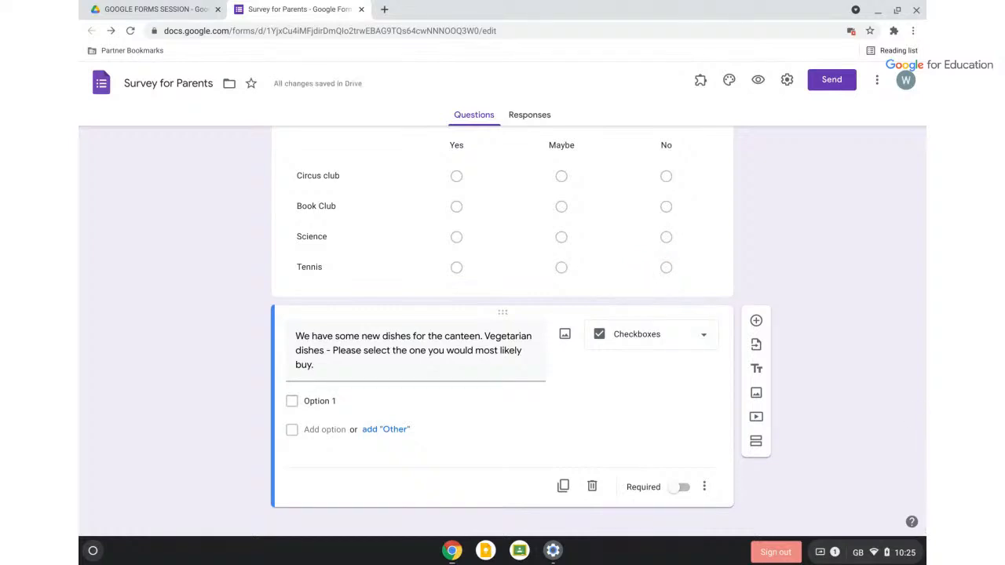
click(650, 351)
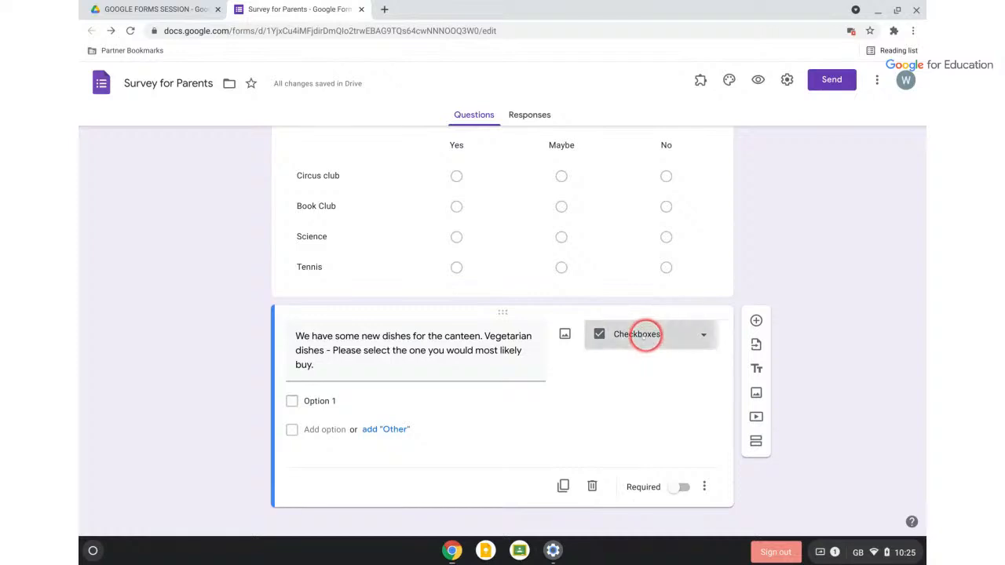
click(628, 239)
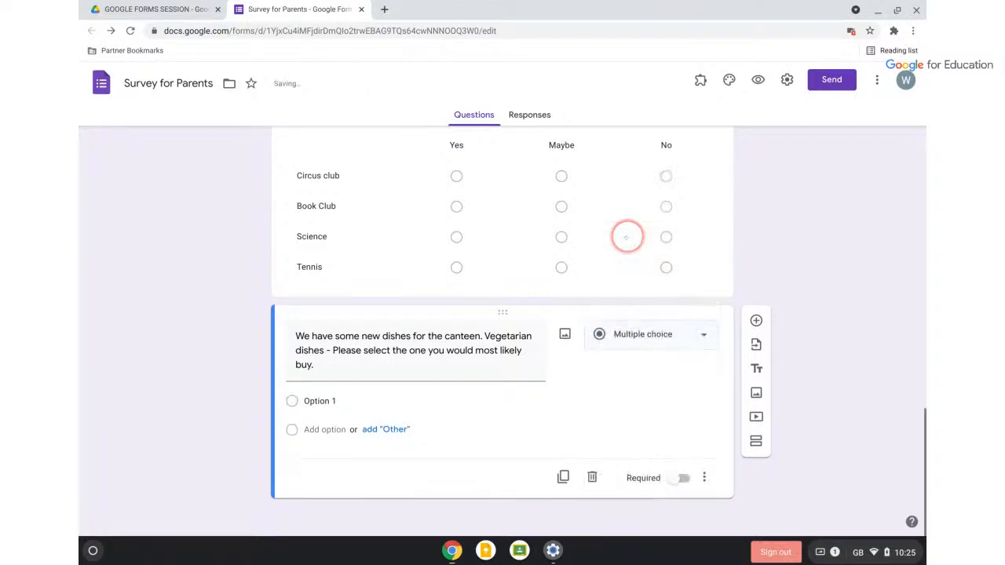
click(346, 402)
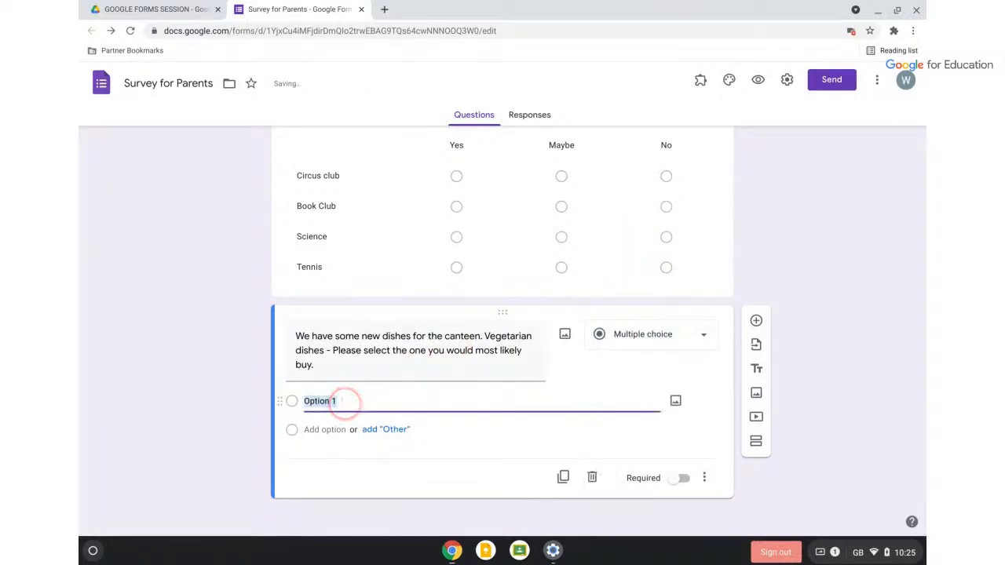
text(Vew)
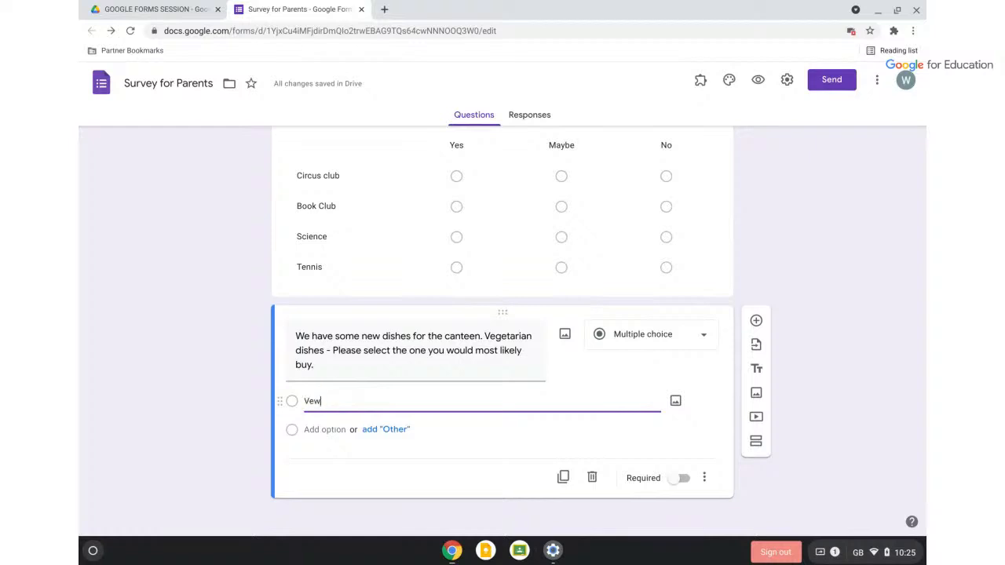
key(BackSpace)
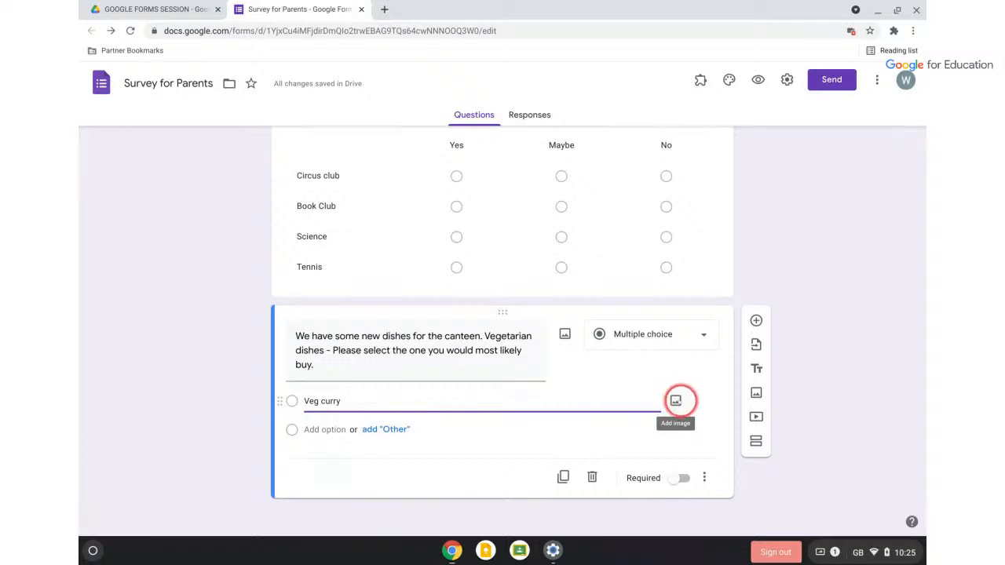
Attach a Google Image Search result for 'Veg curry' to the Veg curry option
click(675, 400)
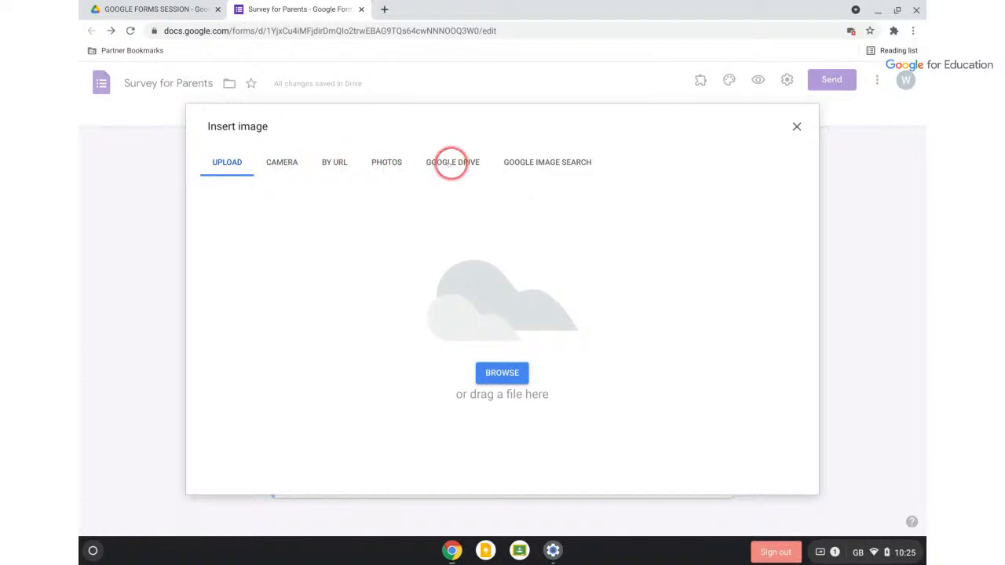
click(531, 162)
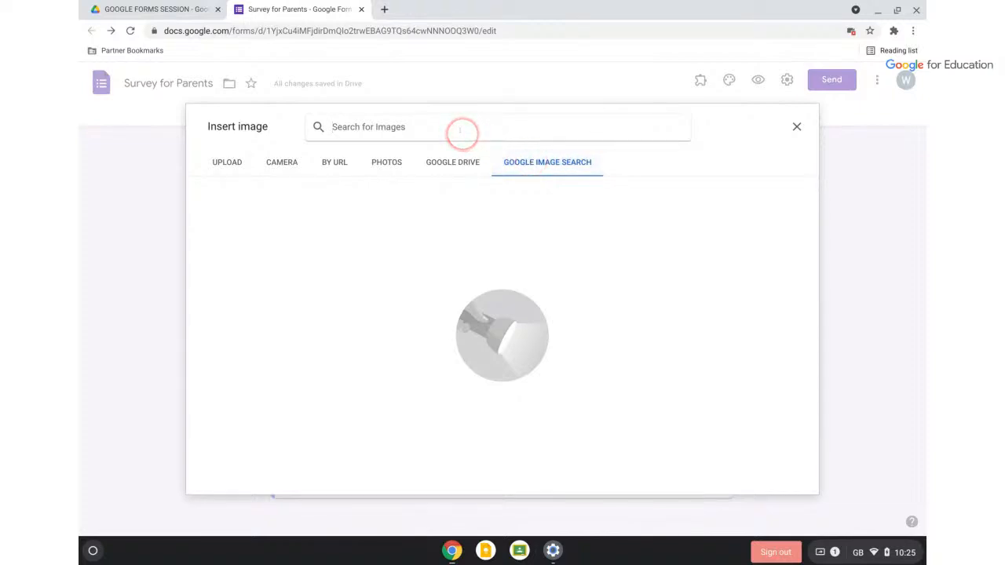
text(Veg curry)
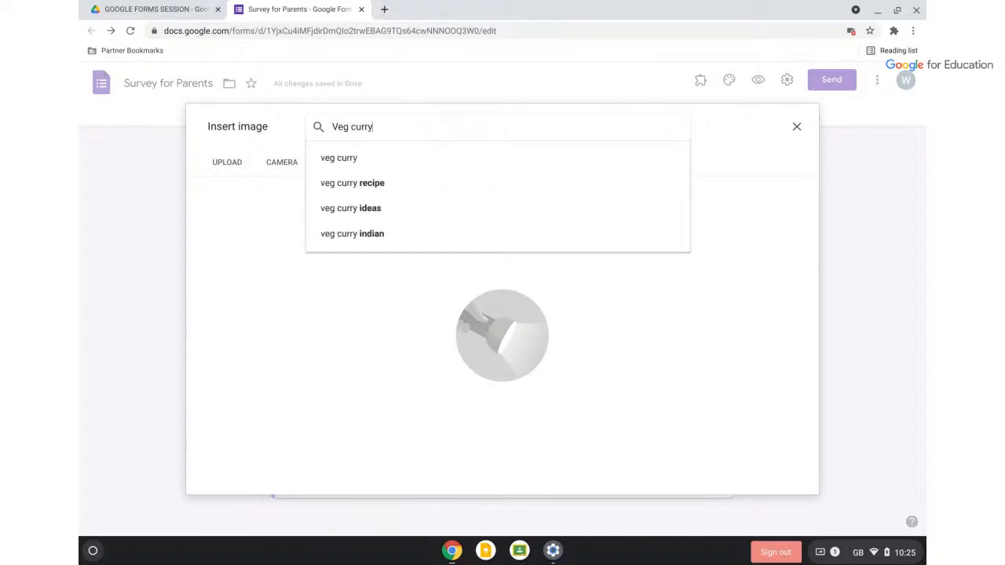
key(Return)
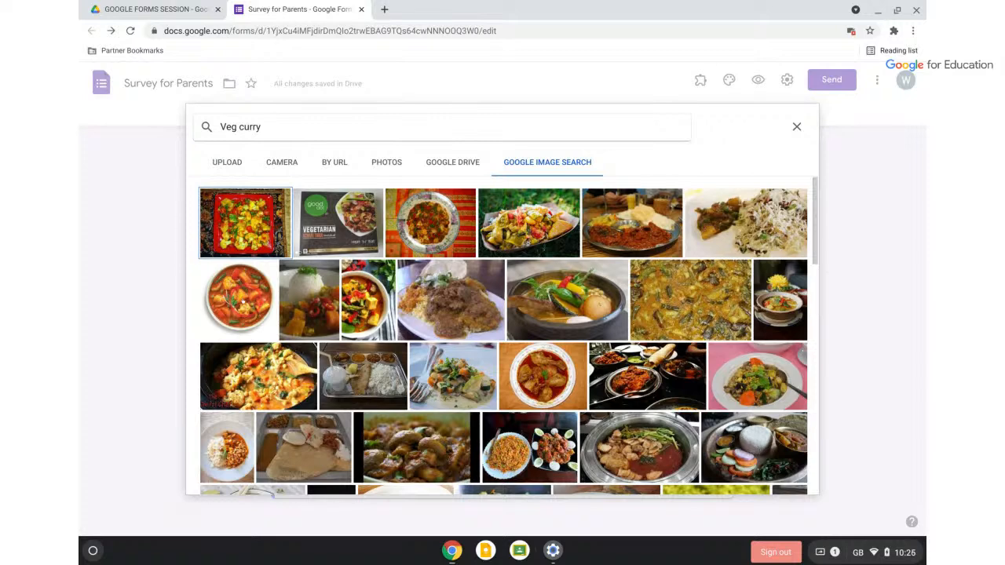
double_click(245, 300)
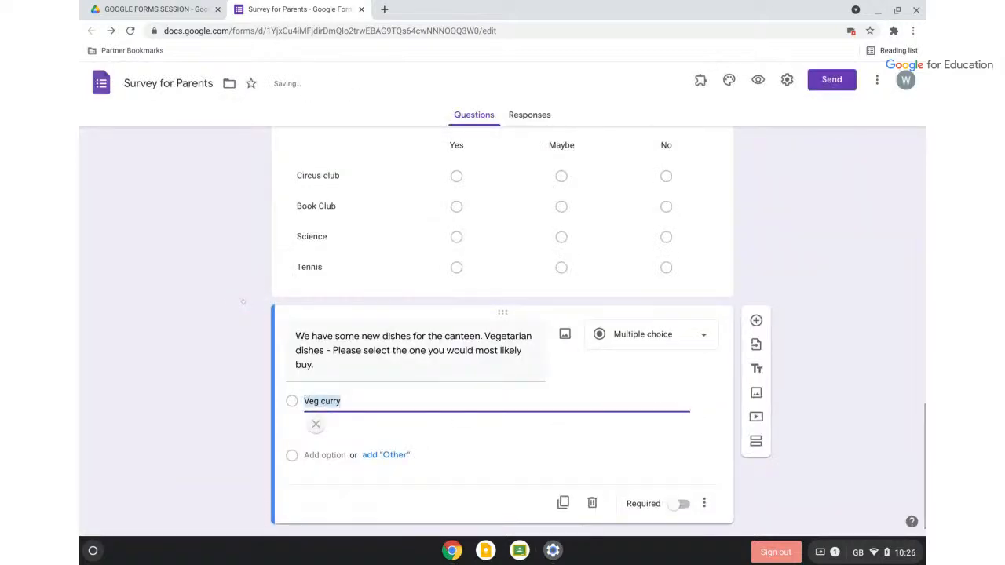
click(562, 418)
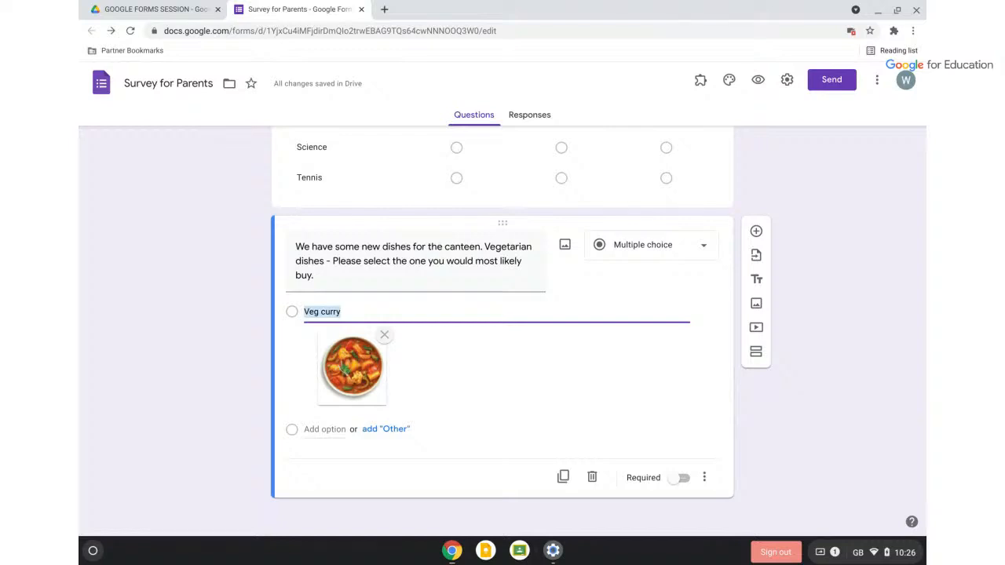
Add a Vegan Pizza option illustrated with a pizza-slice image from a 'Vegan Pizza' search
click(311, 430)
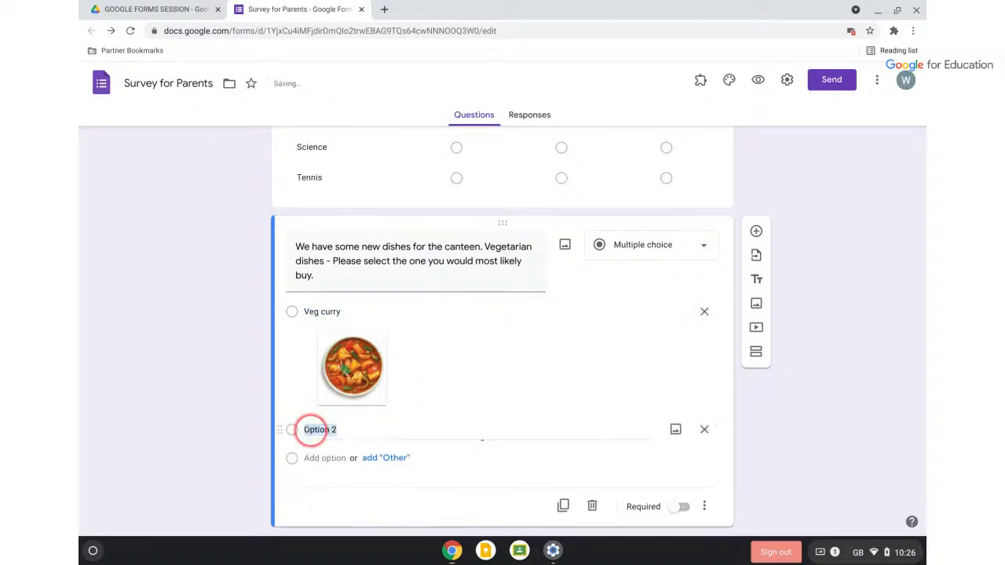
text(Vegan Pizza)
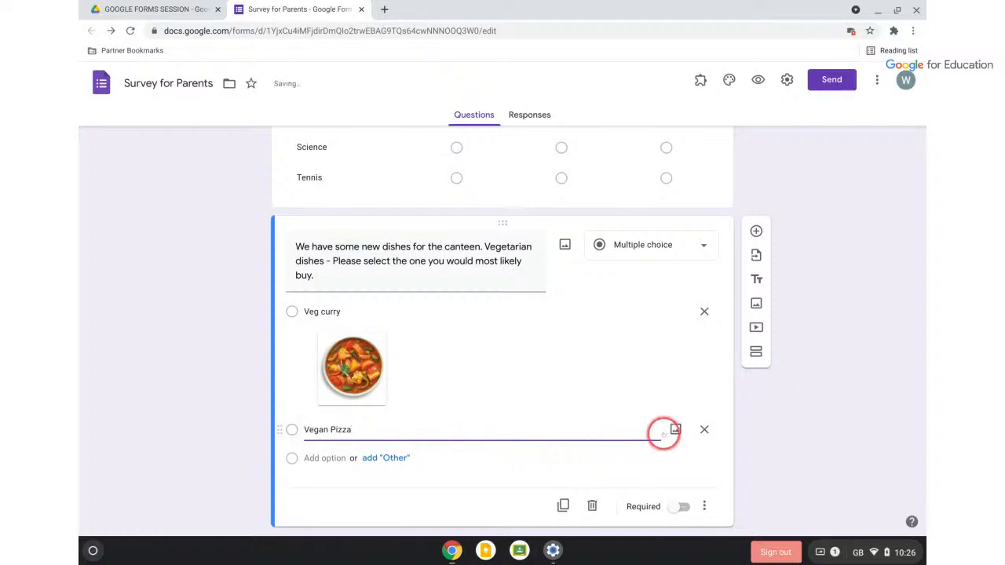
click(676, 430)
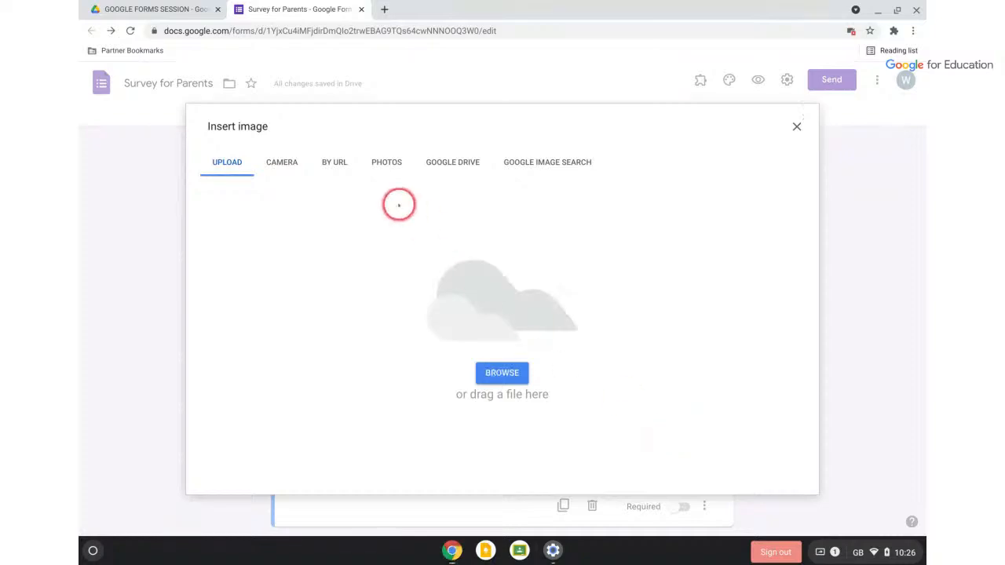
click(524, 164)
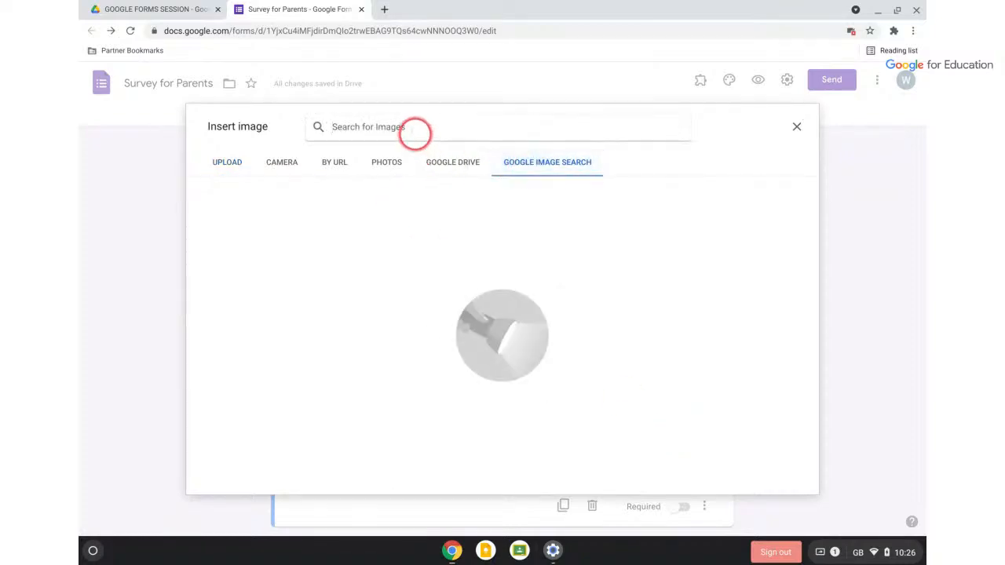
text(Vegan Pizza)
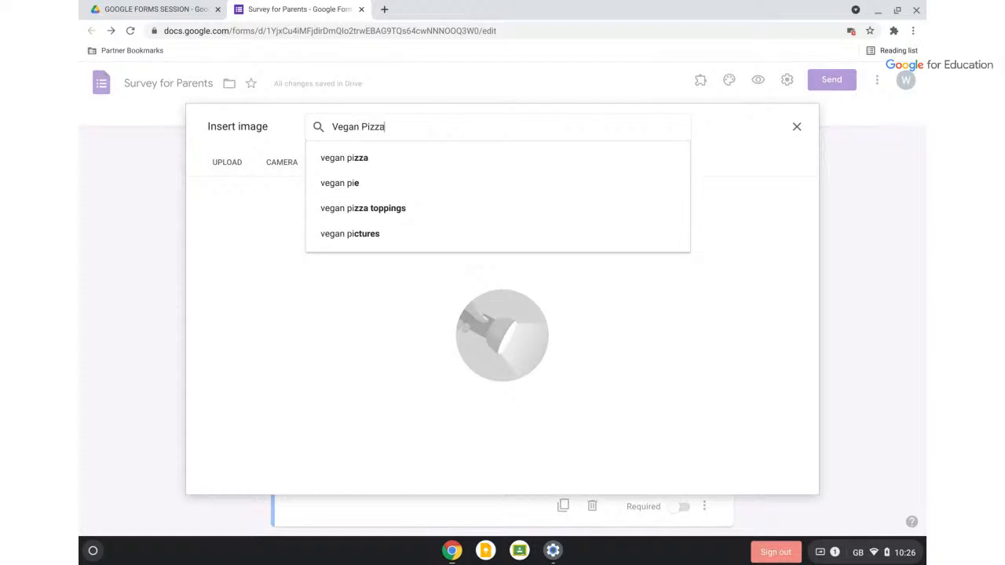
key(Return)
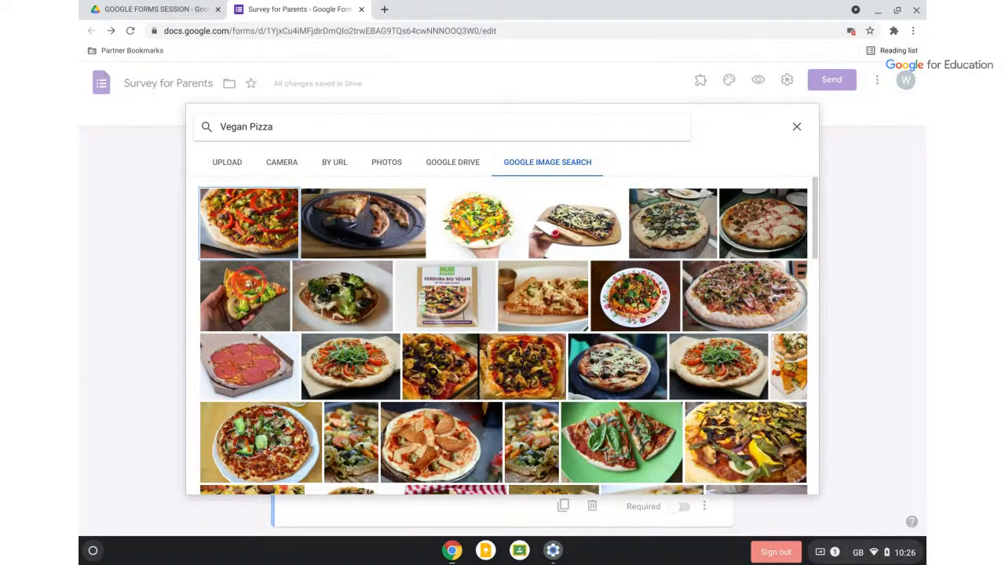
double_click(250, 285)
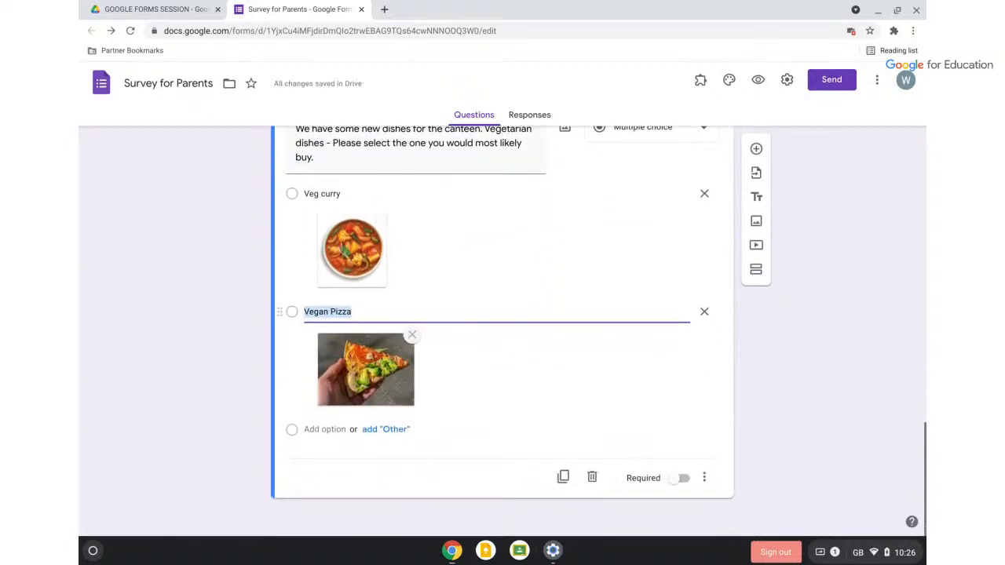
Drag the vegetarian dishes question to the top of Section 1, above Child's Name
scroll(354, 361, up, 3)
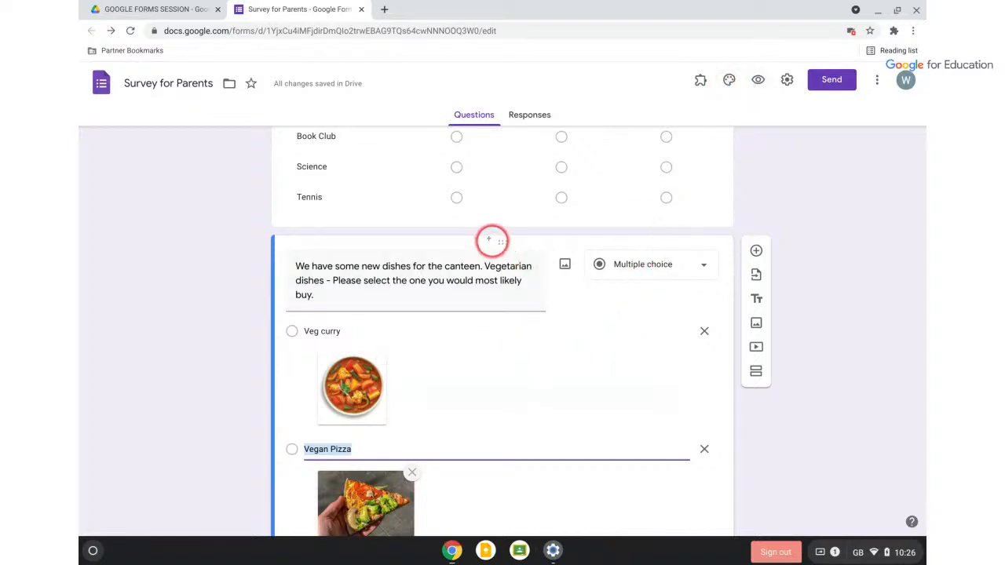
mouse_move(502, 239)
mouse_down()
mouse_move(474, 70)
mouse_move(495, 235)
mouse_up()
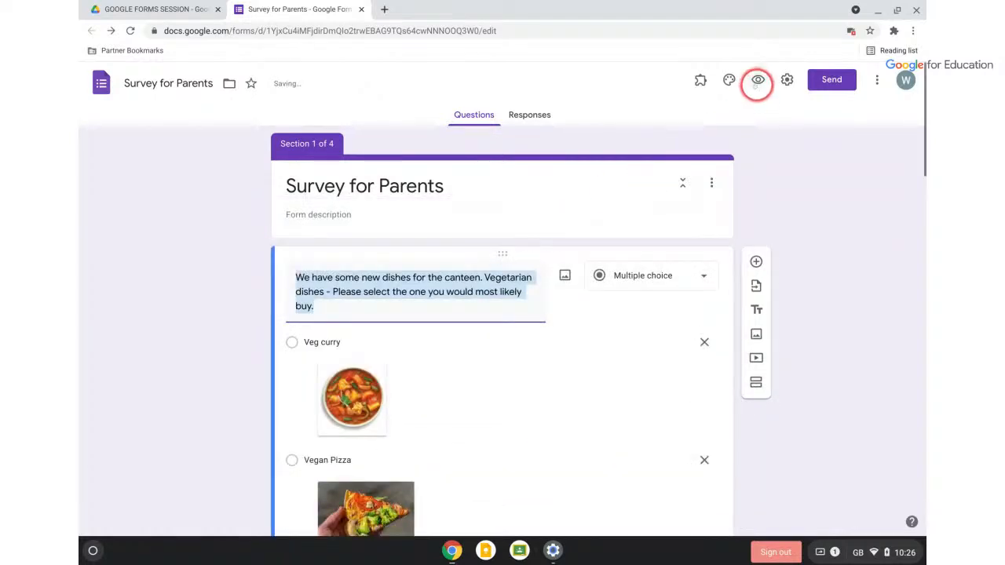
Preview the form, test-pick Veg curry, then close the preview and leave
click(758, 79)
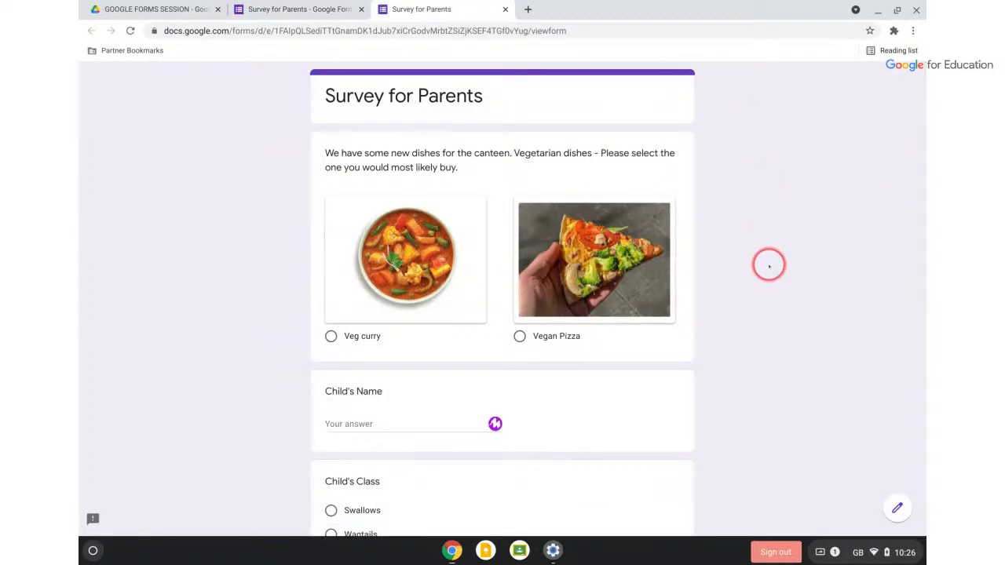
scroll(770, 264, down, 1)
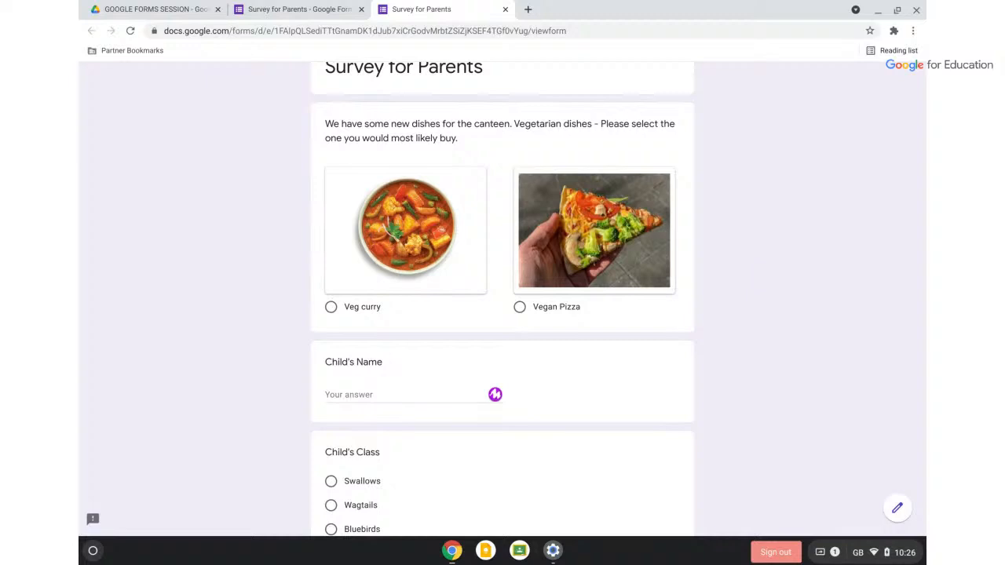
click(330, 308)
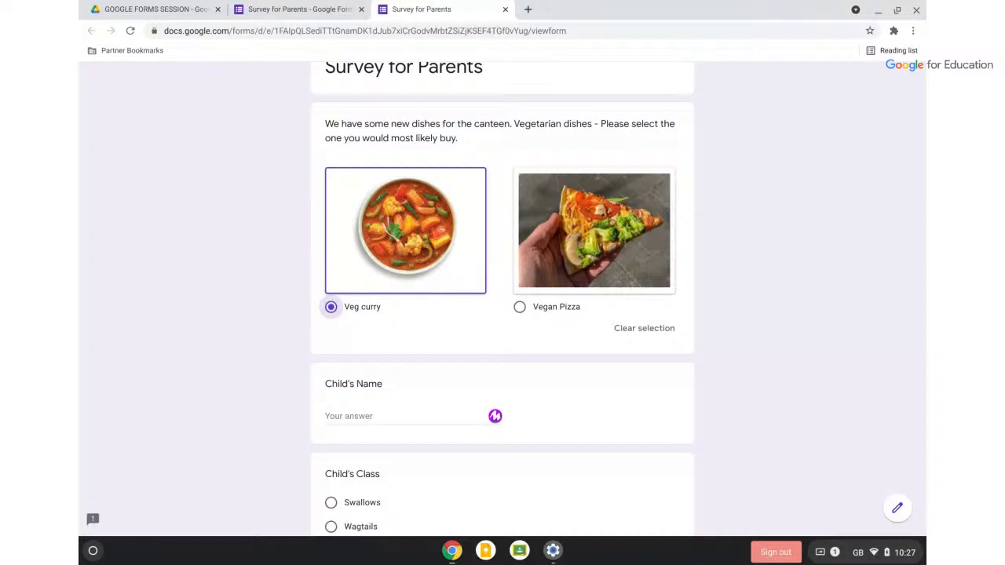
click(505, 10)
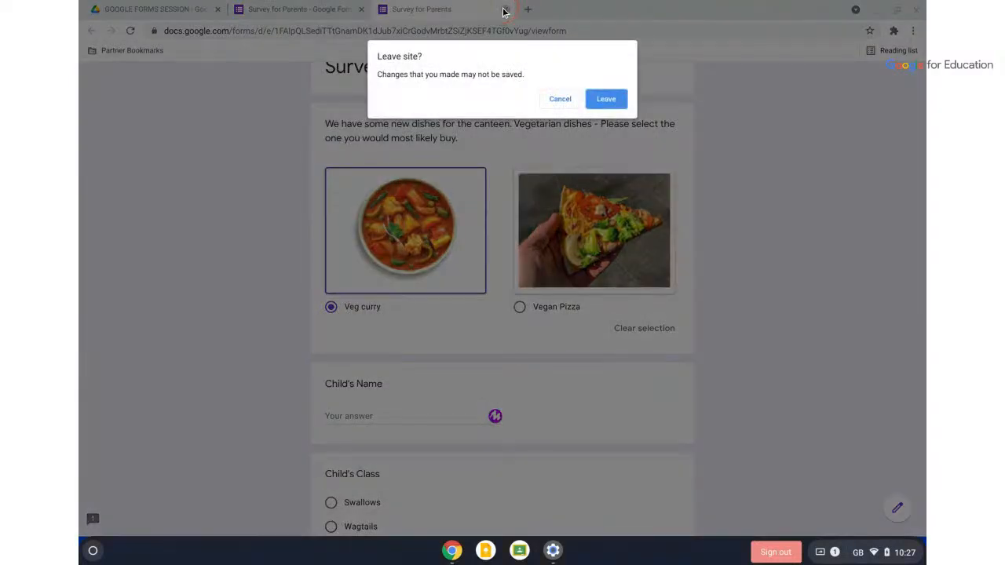
click(611, 98)
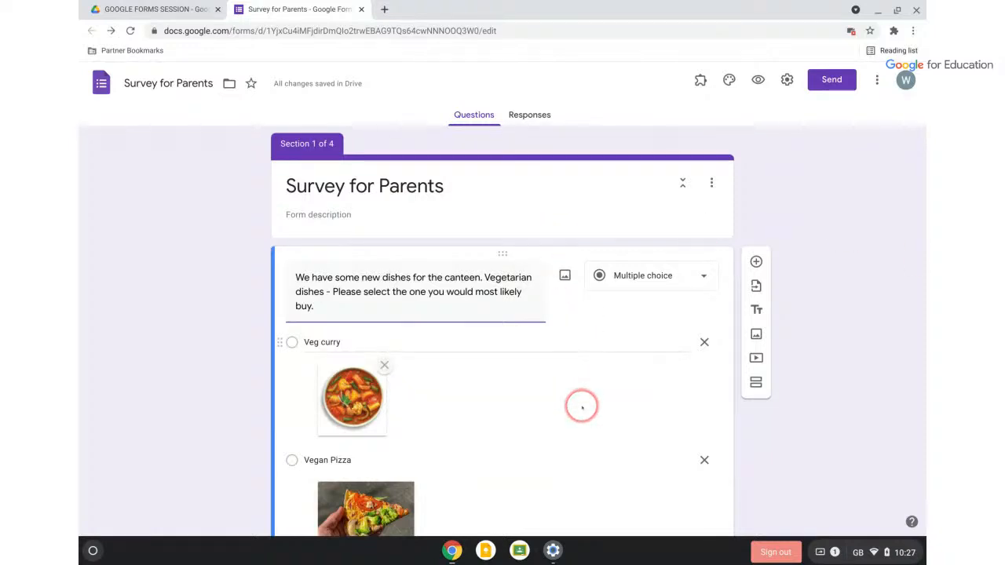
Move the vegetarian dishes question (Veg curry, Vegan Pizza) below the after-school clubs grid
drag(515, 259, 484, 375)
click(839, 382)
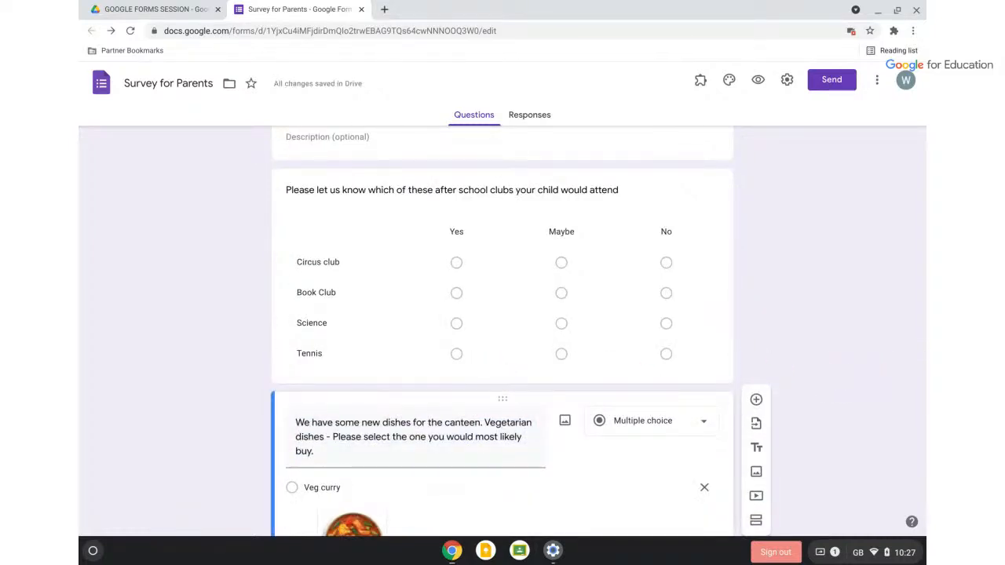
scroll(502, 330, down, 4)
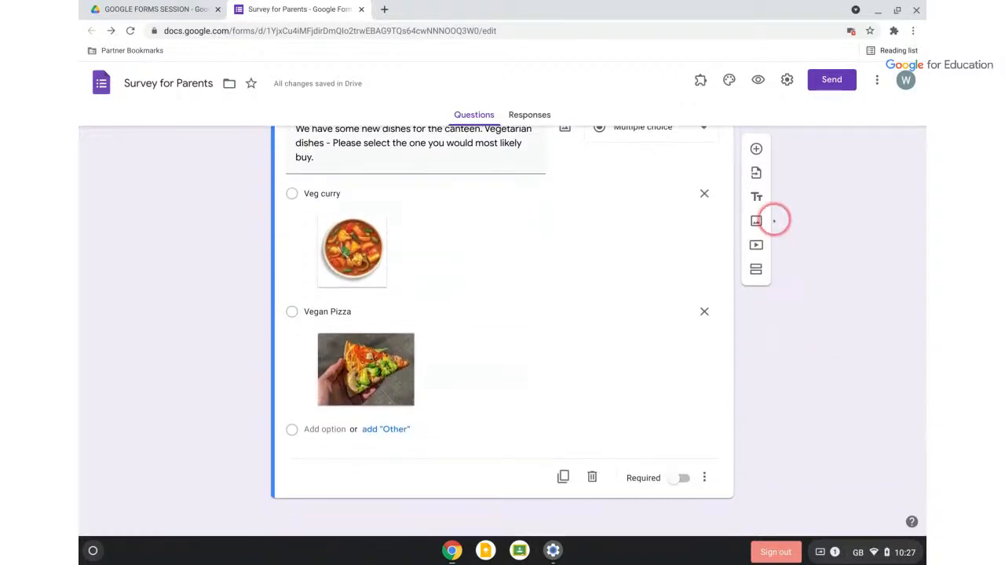
Add a Paragraph question titled 'If you have any other comments please add them here.'
click(757, 148)
click(664, 446)
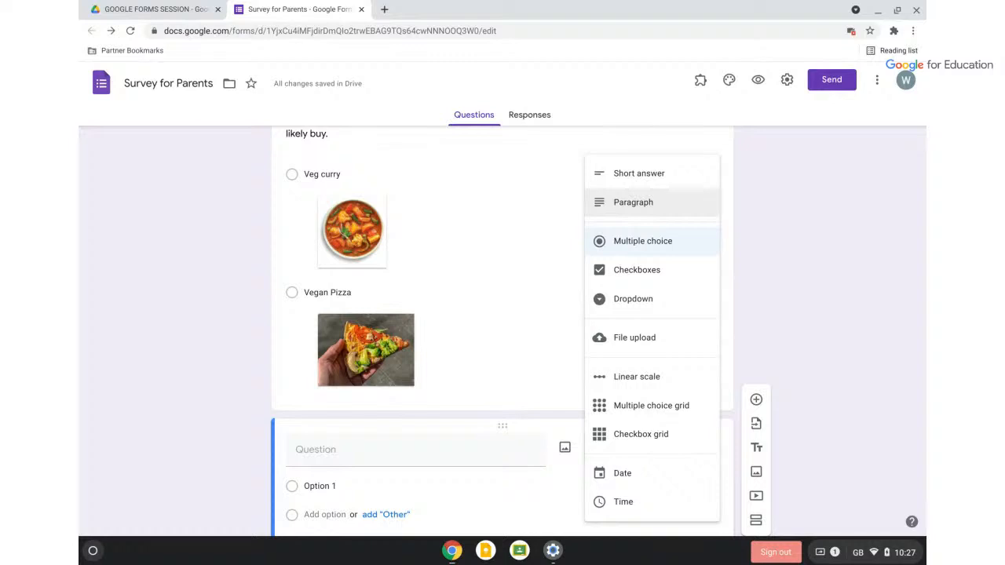
click(633, 202)
click(364, 445)
text(I)
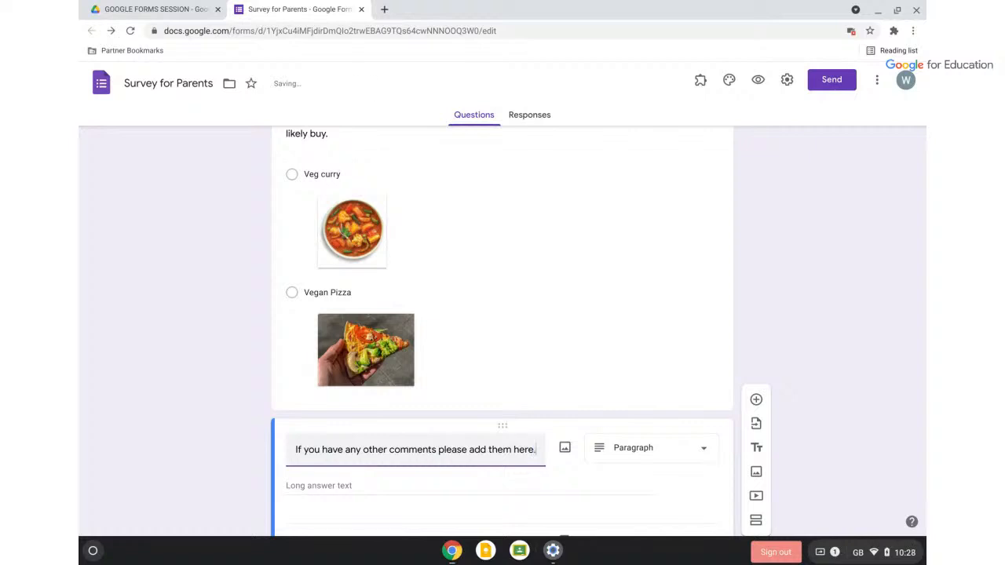
click(841, 280)
scroll(686, 341, down, 1)
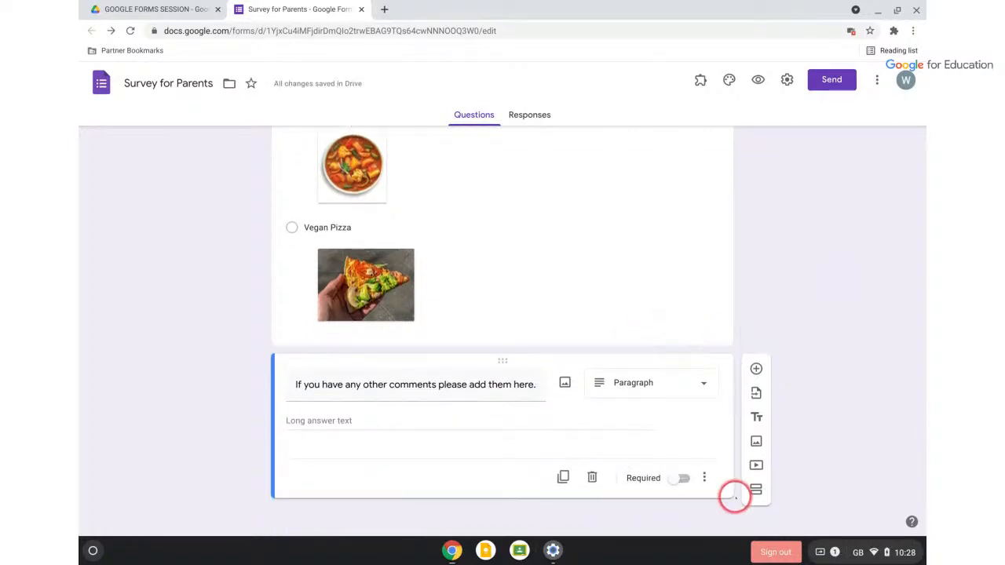
click(704, 478)
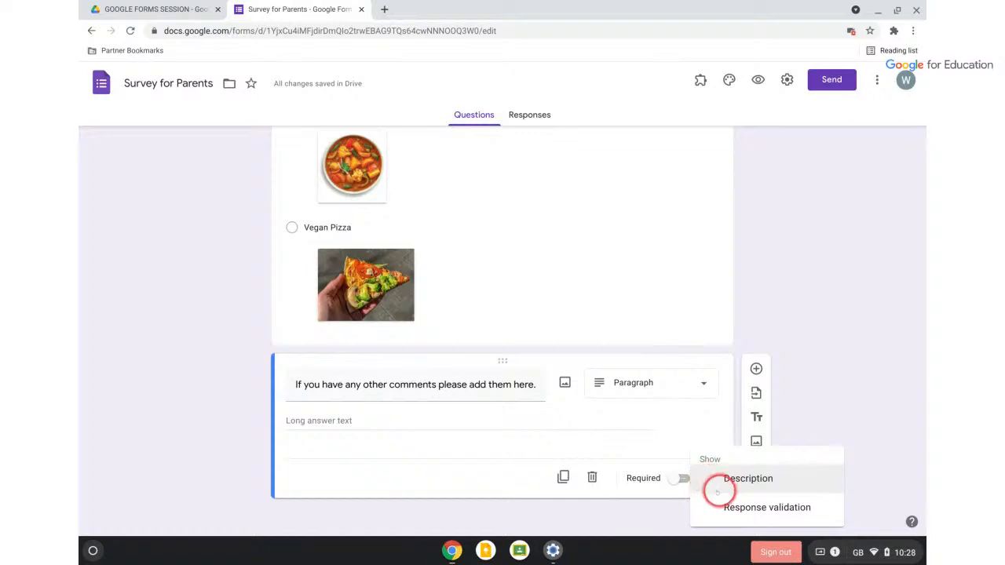
click(723, 505)
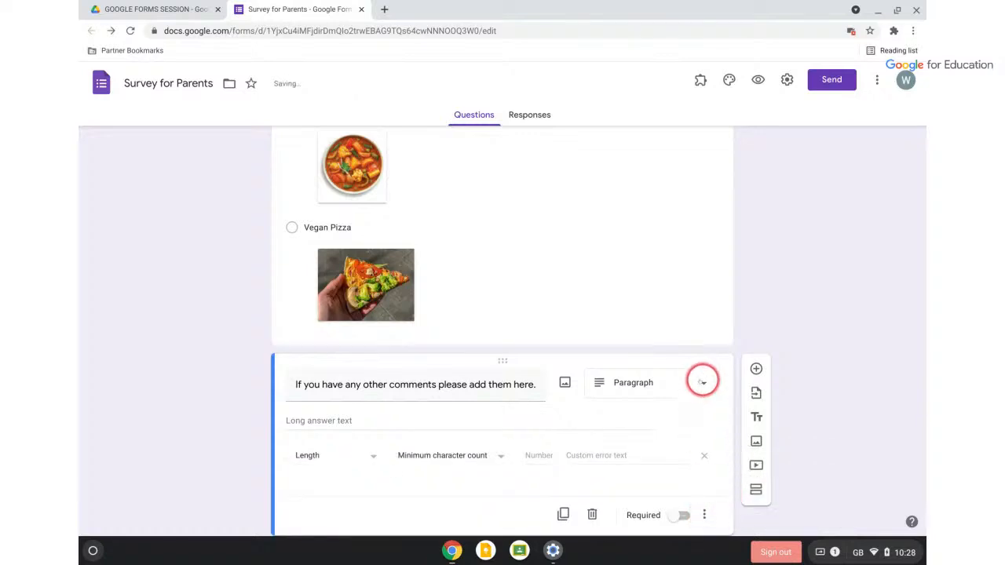
click(704, 457)
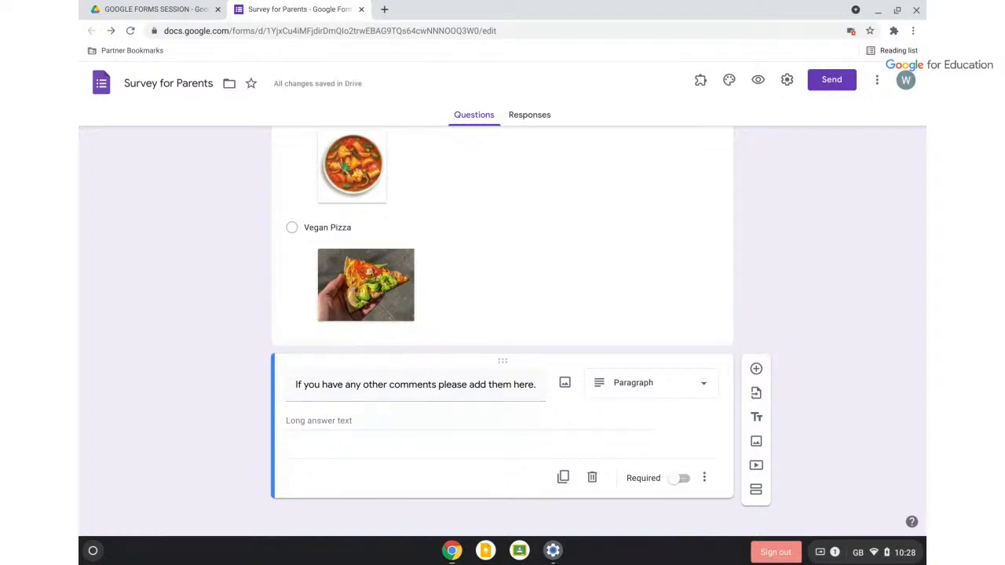
scroll(633, 370, up, 4)
scroll(621, 370, down, 1)
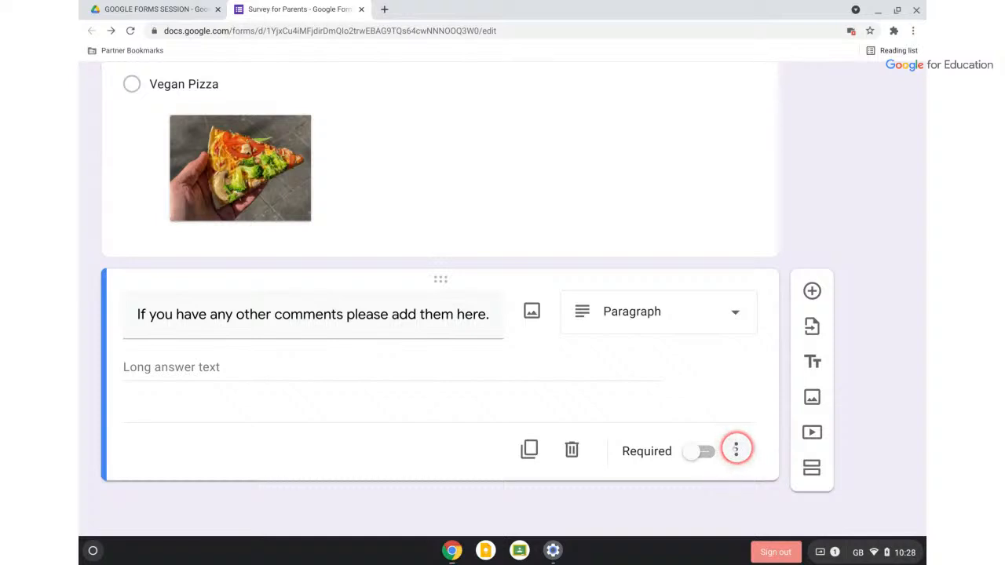
Turn on Description and Response validation for the comments question
click(736, 450)
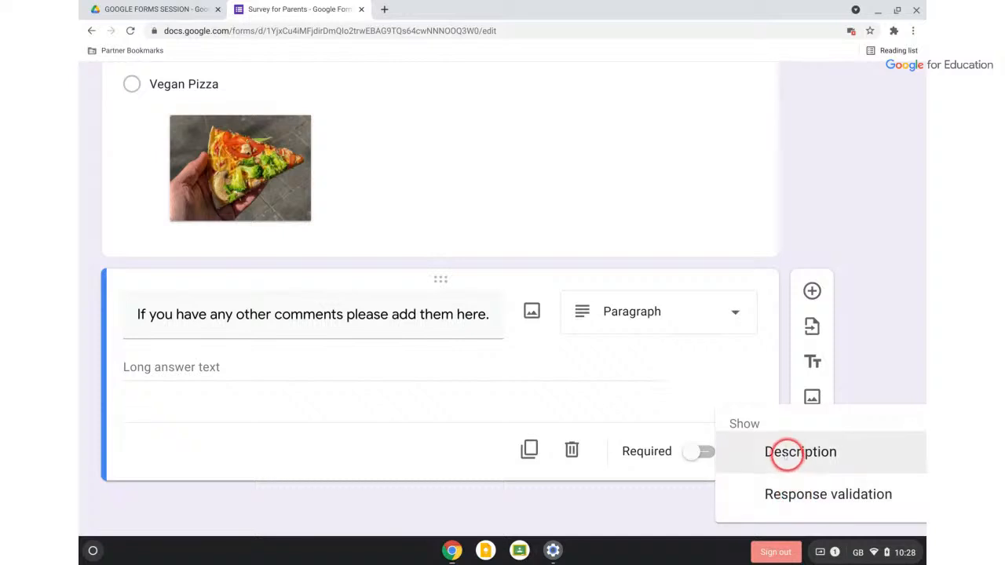
click(788, 451)
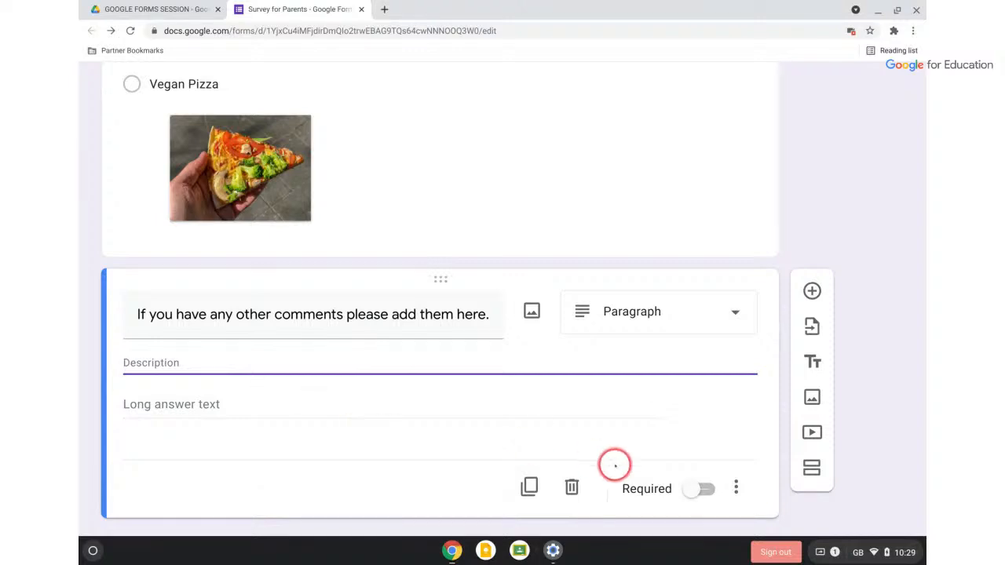
click(735, 488)
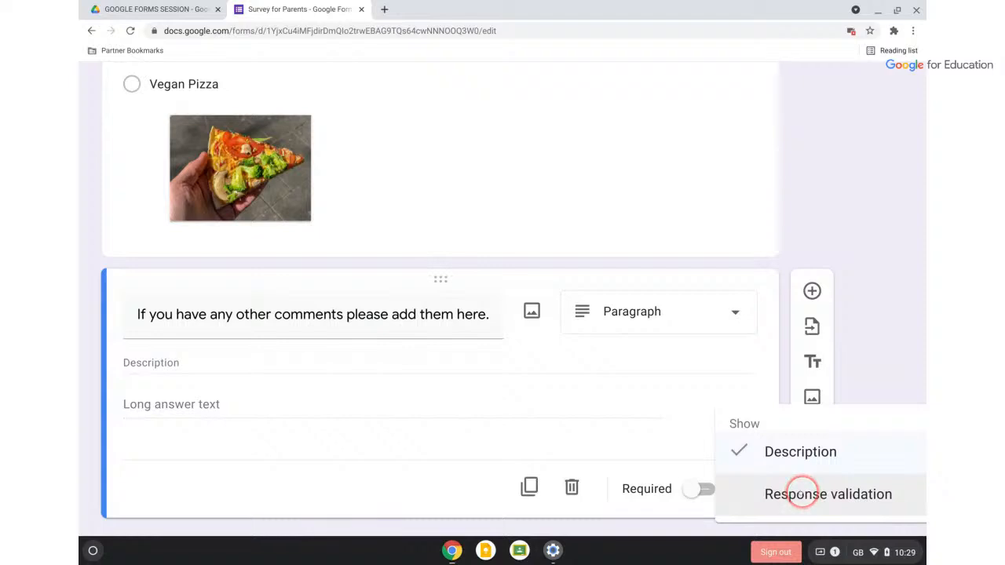
click(801, 493)
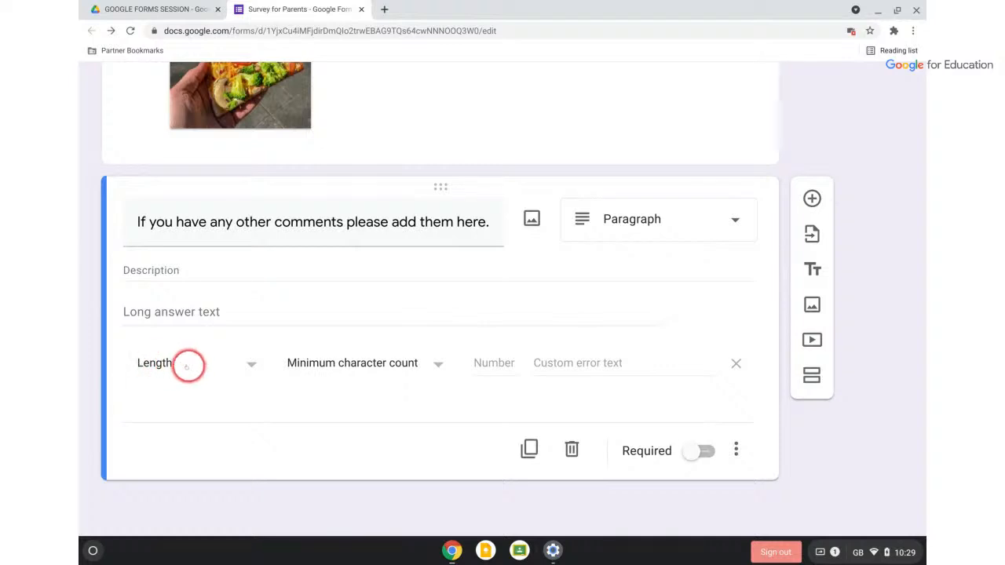
Set the comments validation to Length, Maximum character count 1000
click(251, 363)
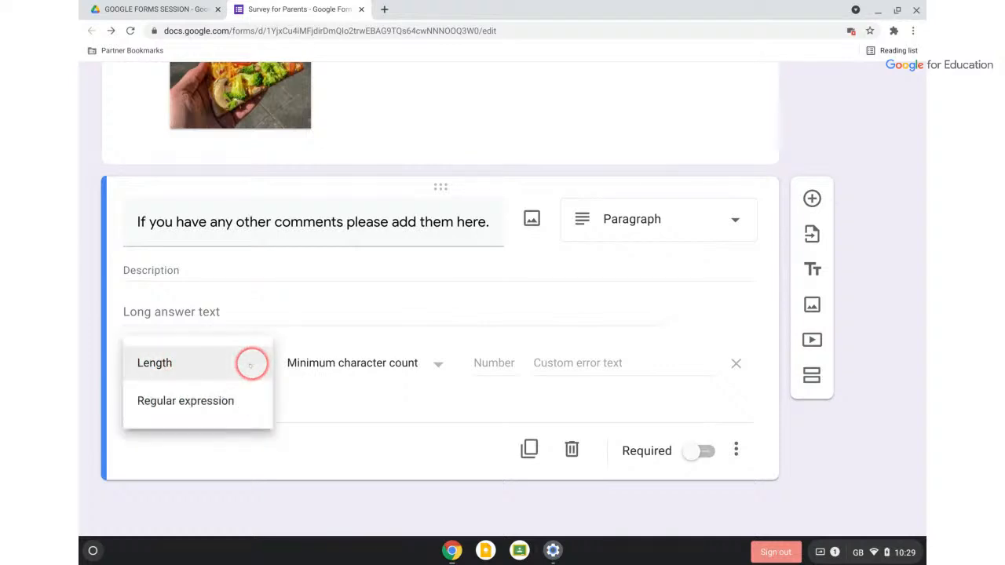
click(162, 363)
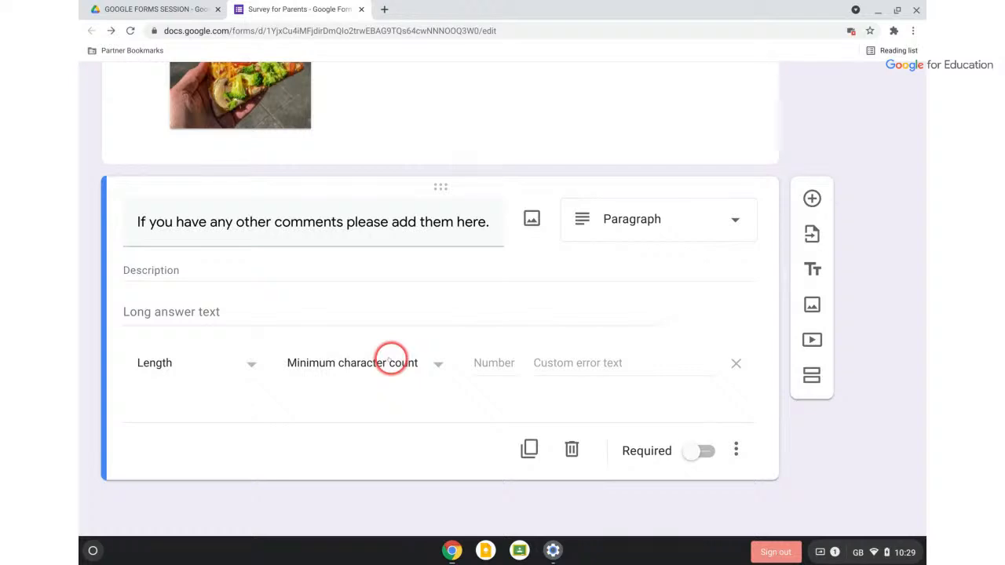
click(391, 362)
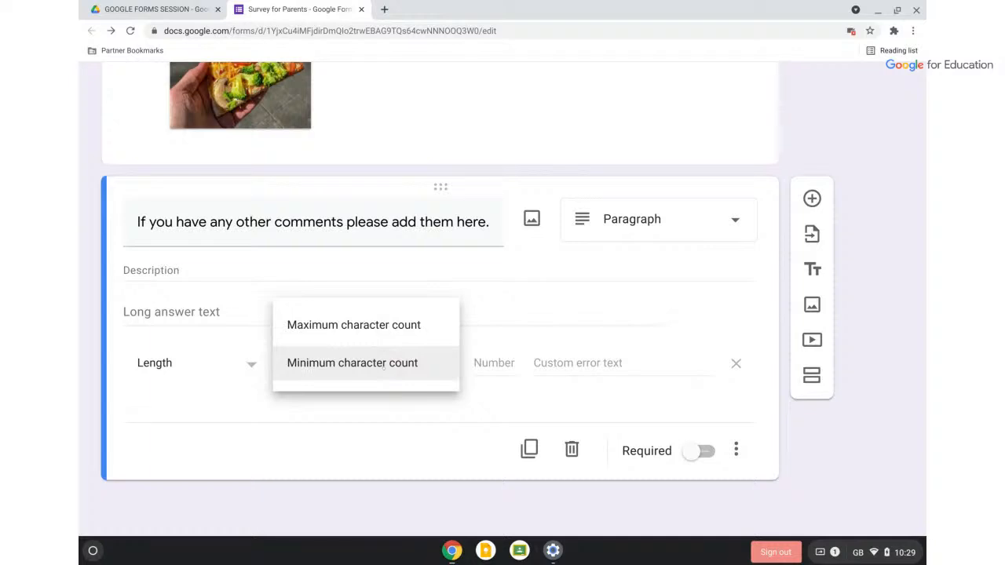
click(707, 453)
click(341, 324)
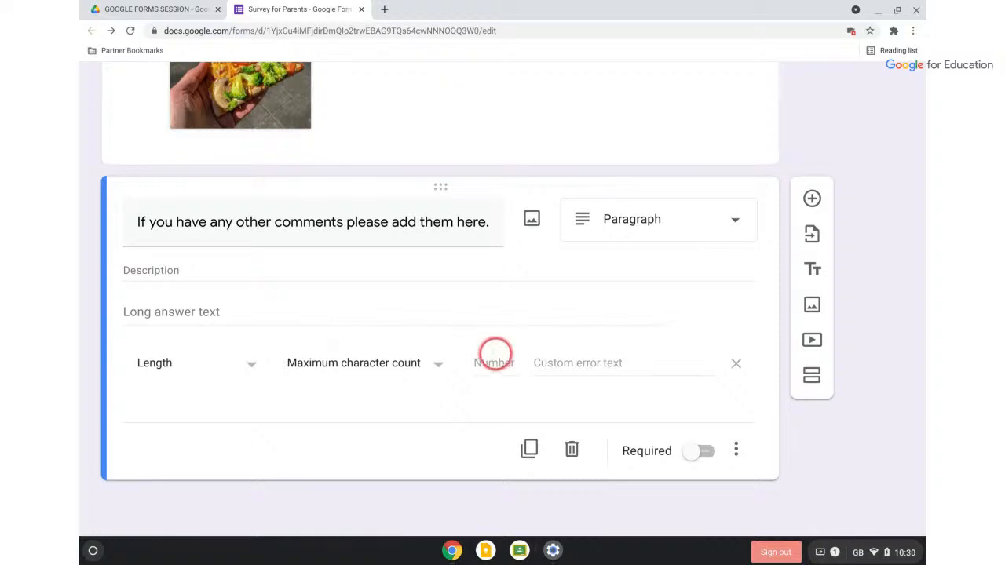
click(492, 363)
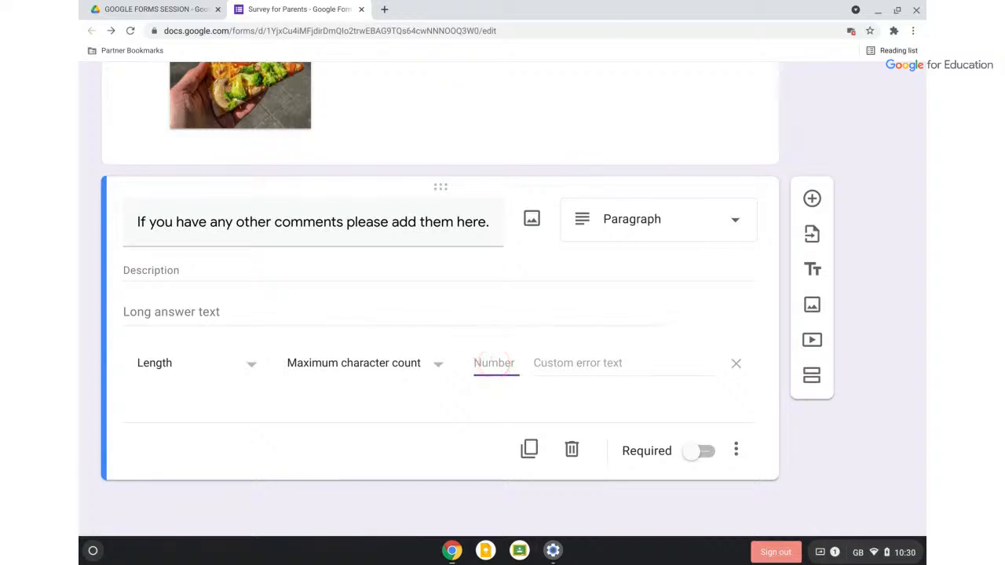
text(1000)
click(736, 449)
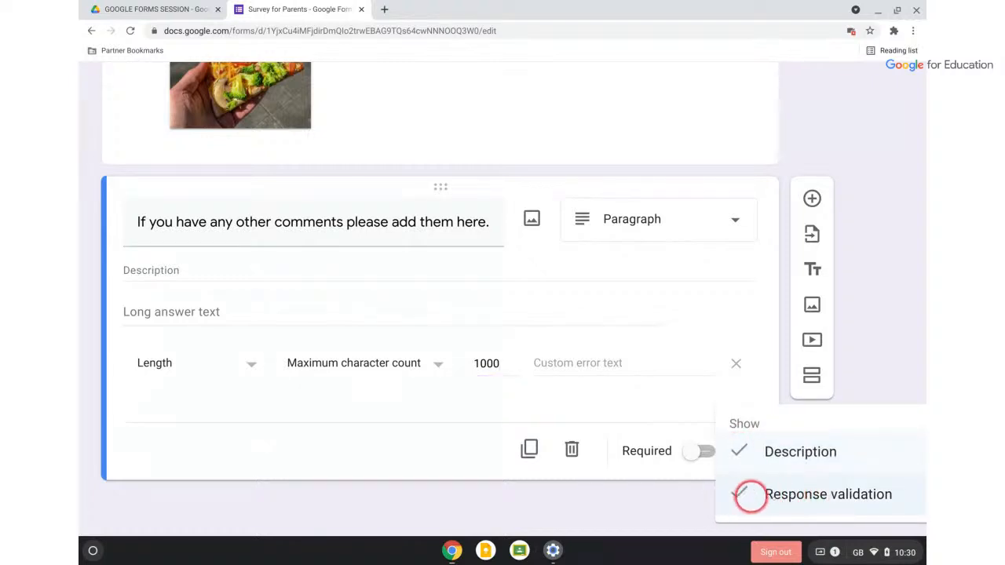
Dismiss the comments question's extra options menu without changing anything
click(621, 512)
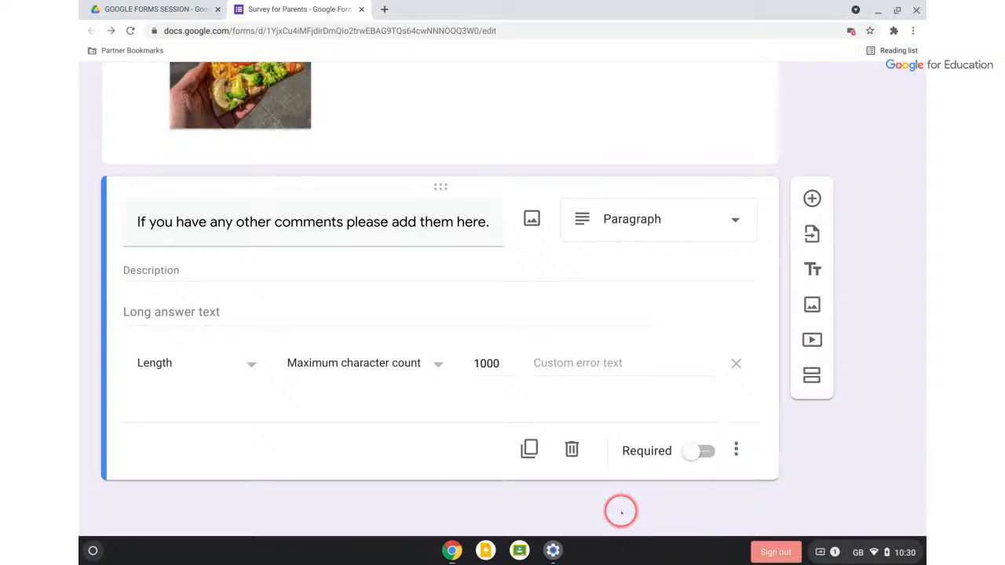
scroll(622, 511, down, 3)
scroll(621, 511, up, 1)
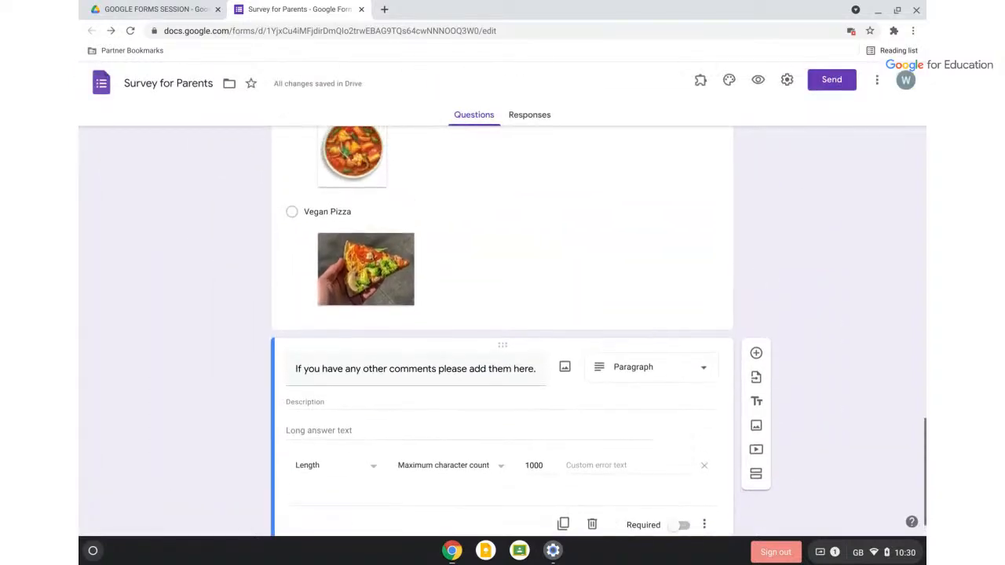
scroll(804, 414, down, 1)
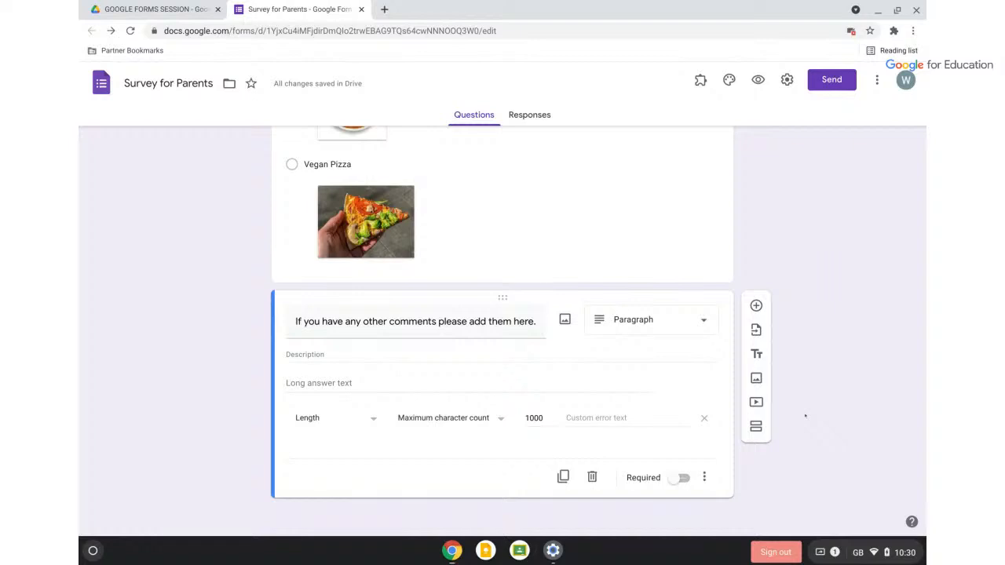
click(803, 405)
Preview the form, step to the next section and back, then close the preview
click(758, 79)
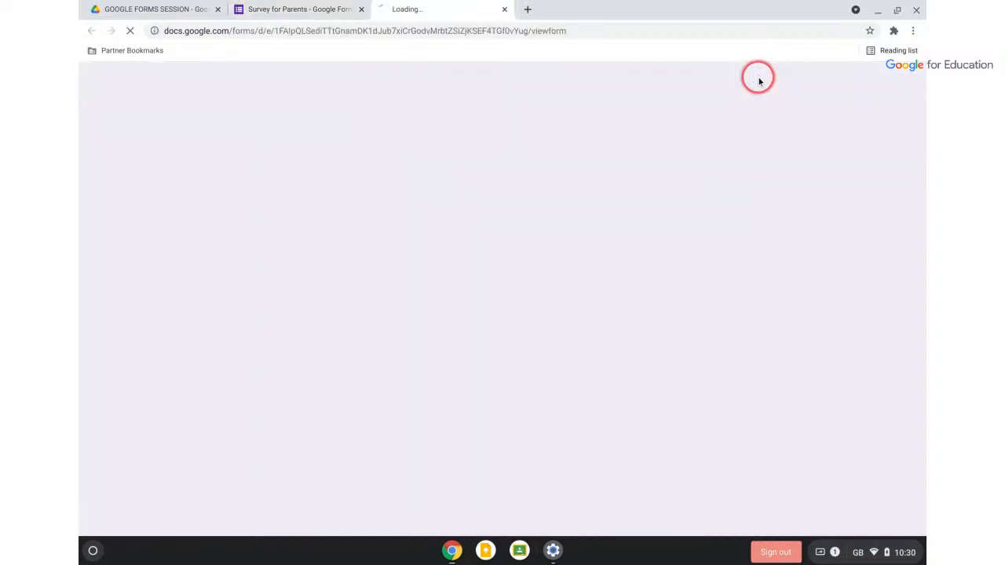
click(335, 446)
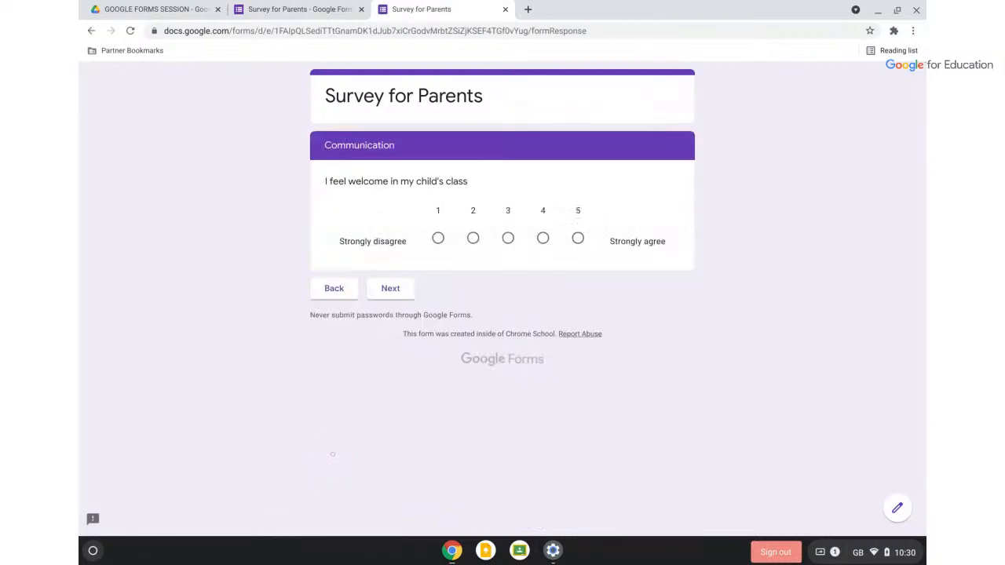
click(331, 289)
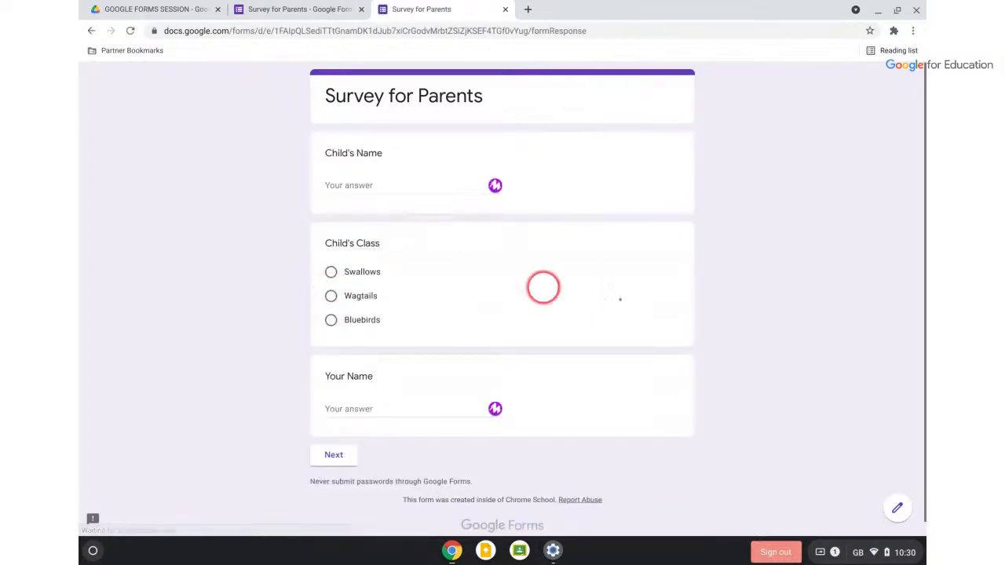
click(505, 9)
scroll(795, 244, up, 20)
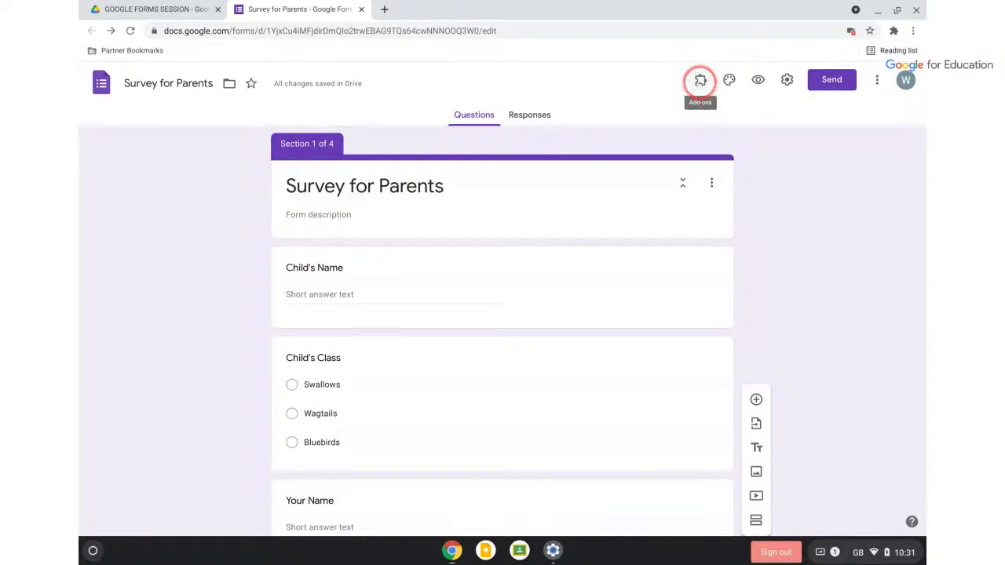
click(699, 81)
click(699, 81)
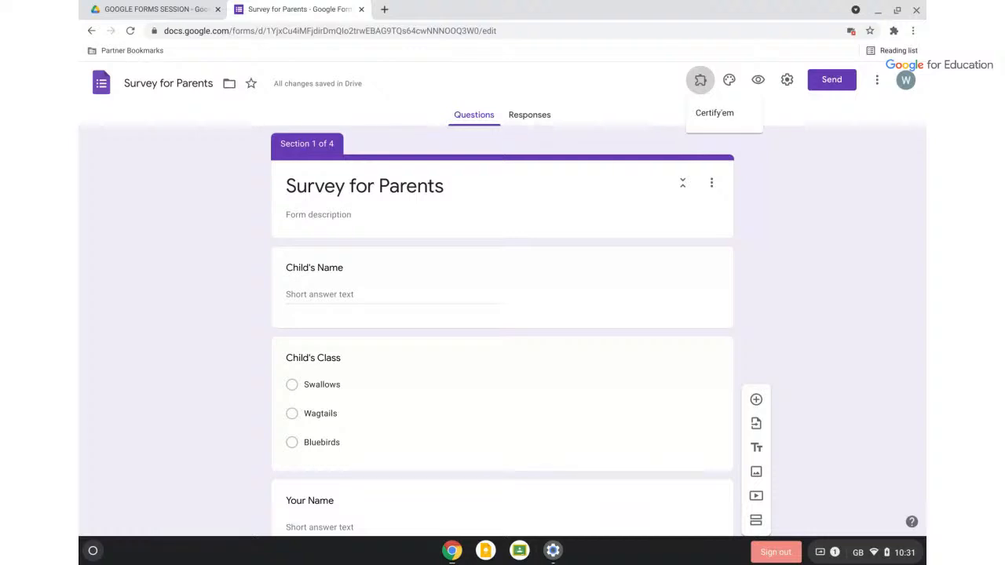
key(Escape)
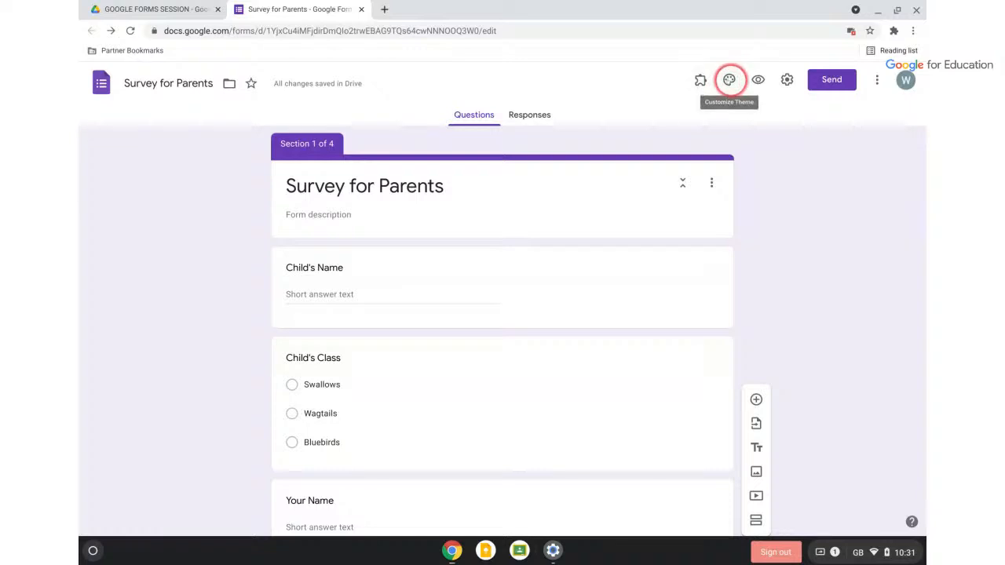
Set the theme colour to blue and keep the lightest background swatch
click(730, 80)
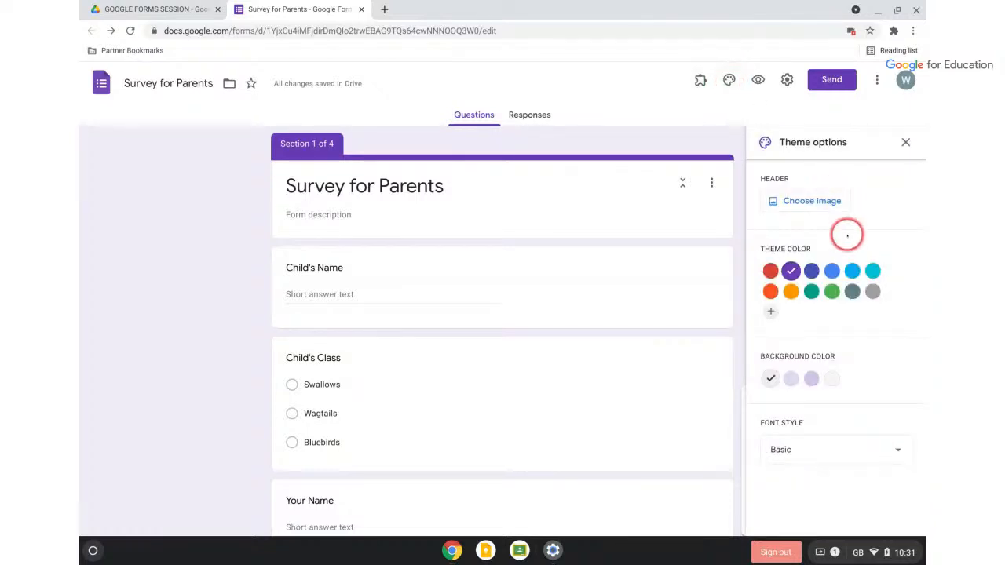
click(832, 271)
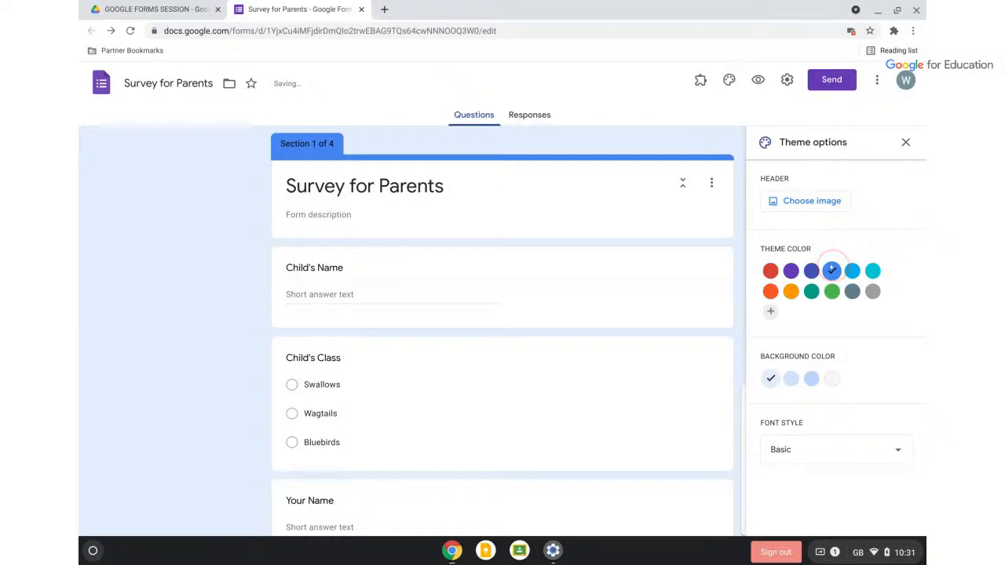
click(791, 379)
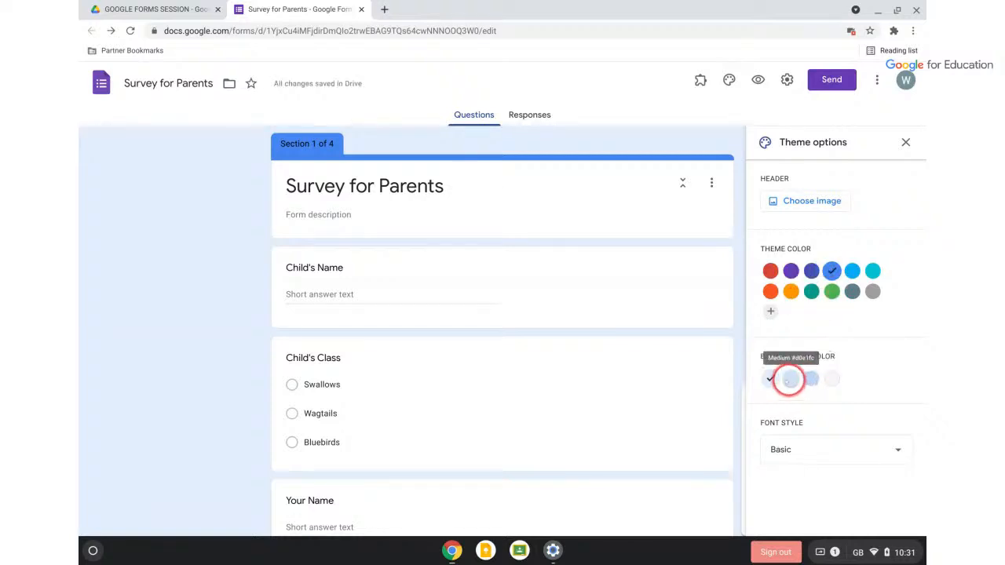
click(811, 380)
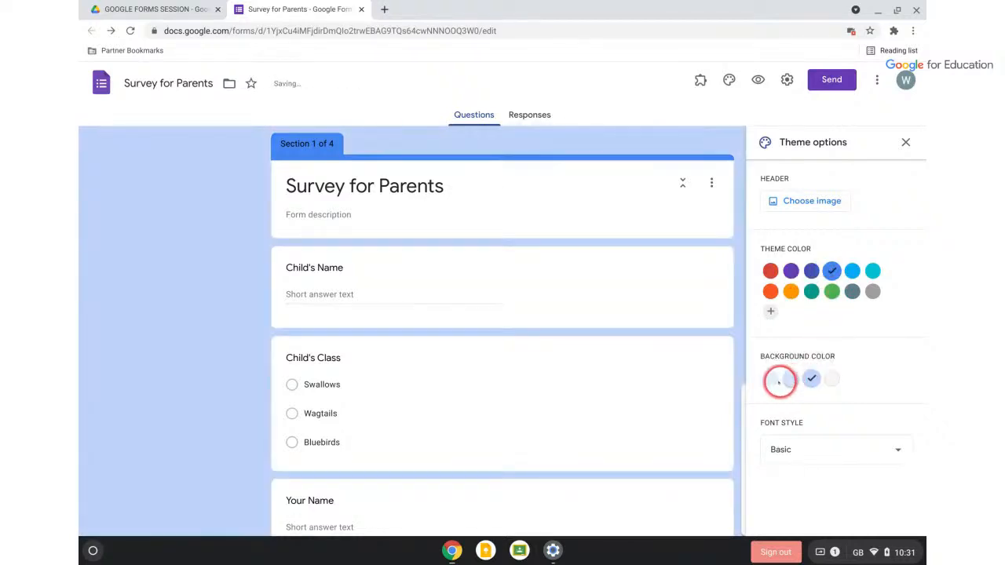
click(769, 379)
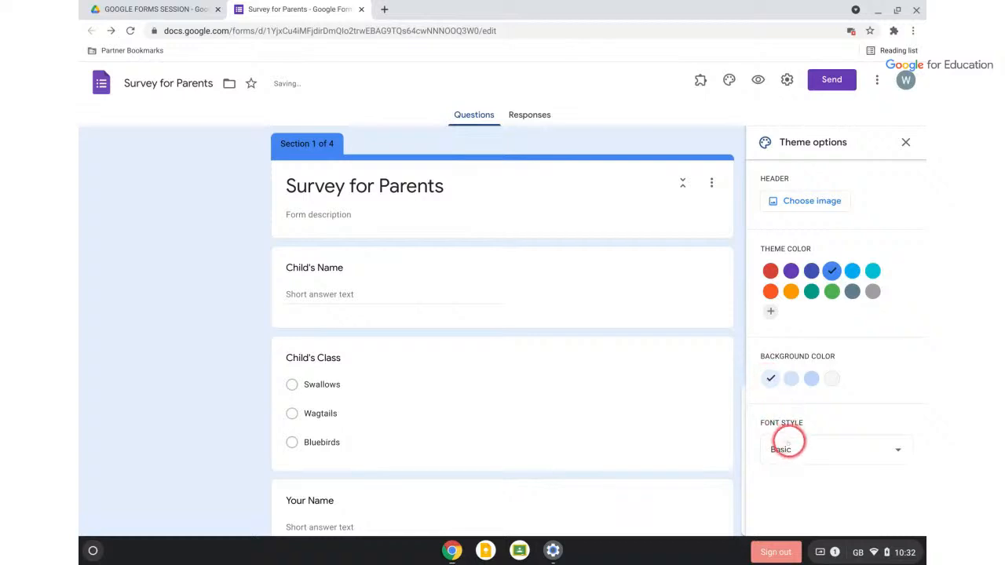
Try the Decorative, Formal and Playful font styles, then settle on Basic
click(789, 450)
scroll(791, 451, down, 1)
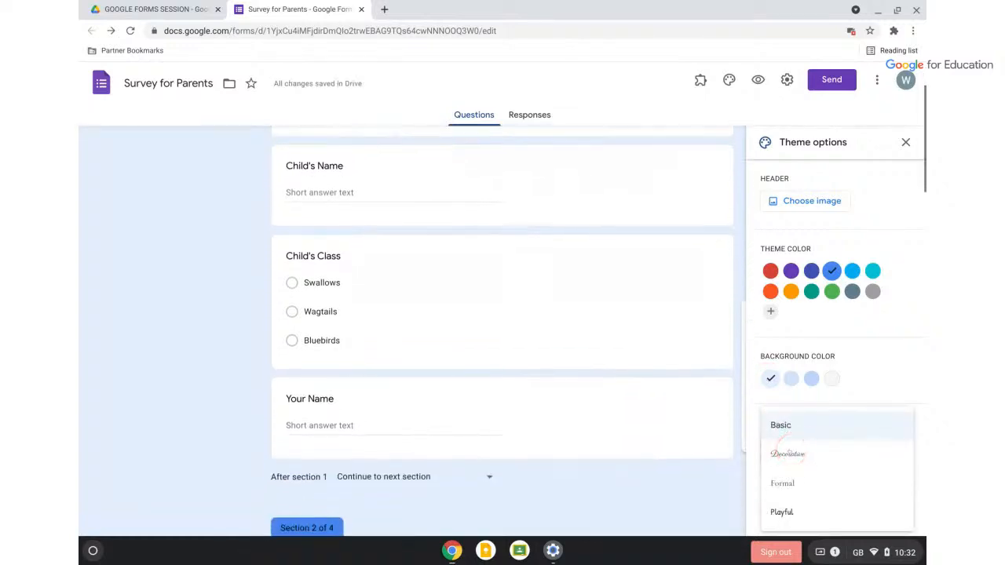
scroll(790, 451, up, 1)
click(789, 454)
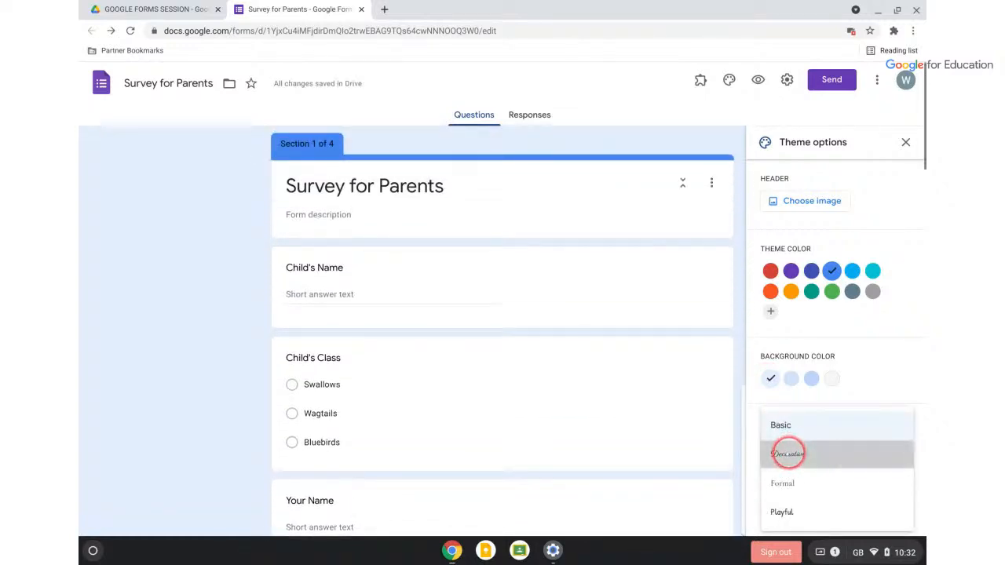
click(786, 444)
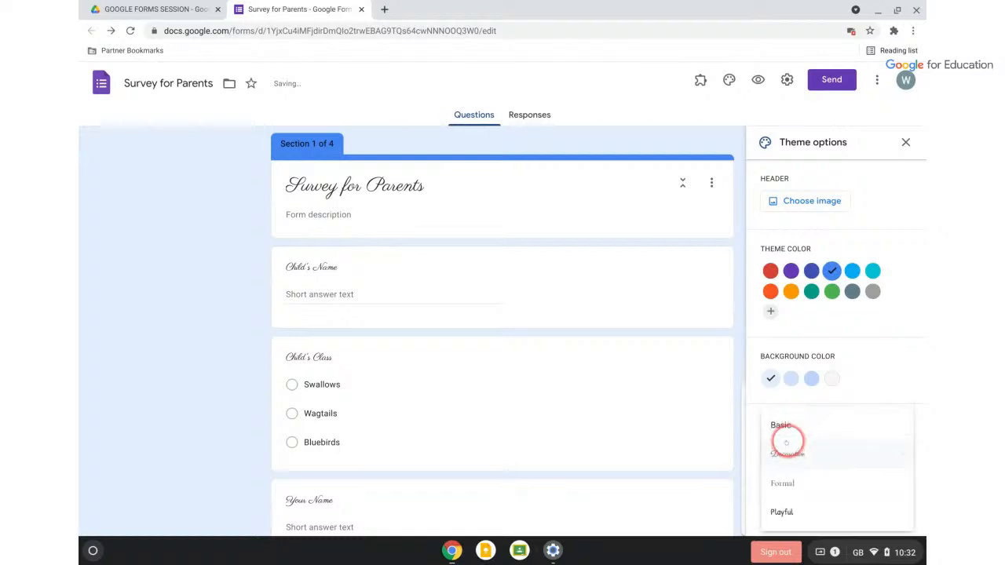
click(787, 480)
click(787, 452)
click(785, 485)
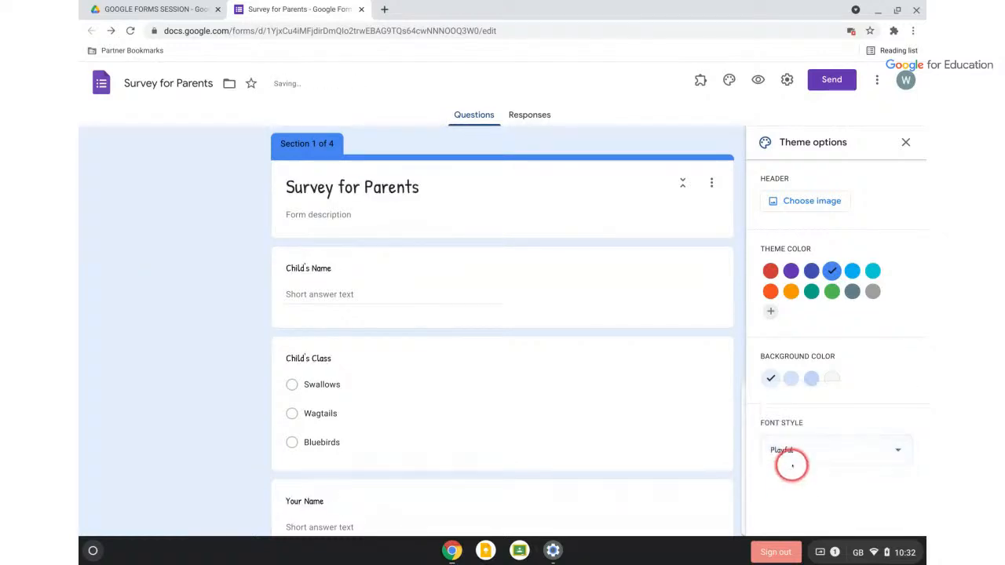
scroll(785, 448, down, 2)
click(783, 446)
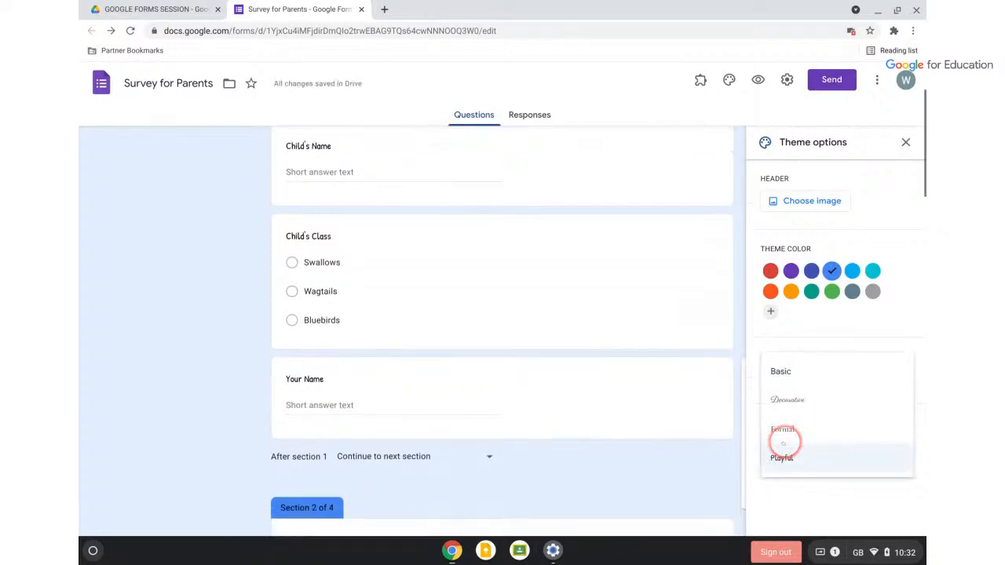
click(783, 373)
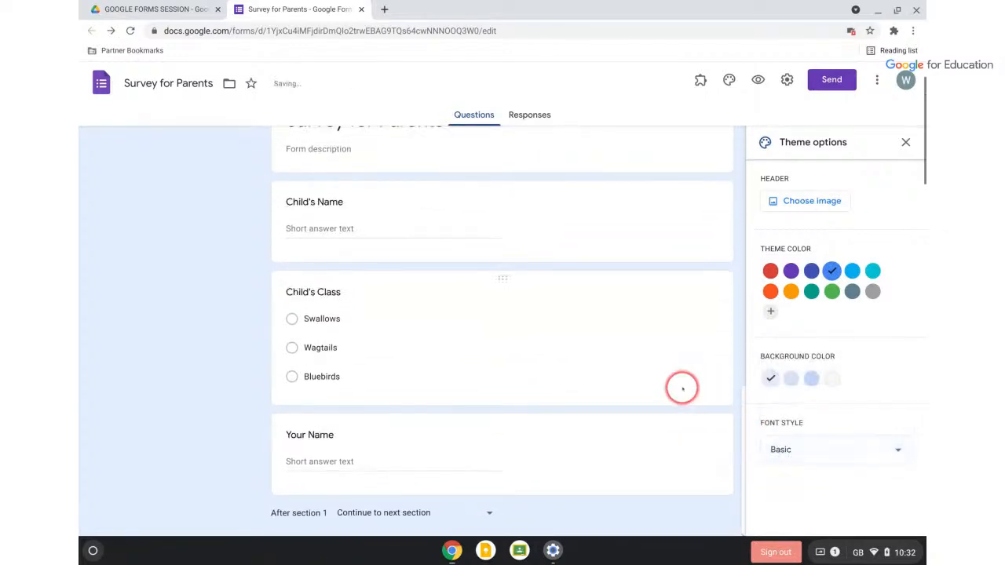
scroll(683, 386, up, 2)
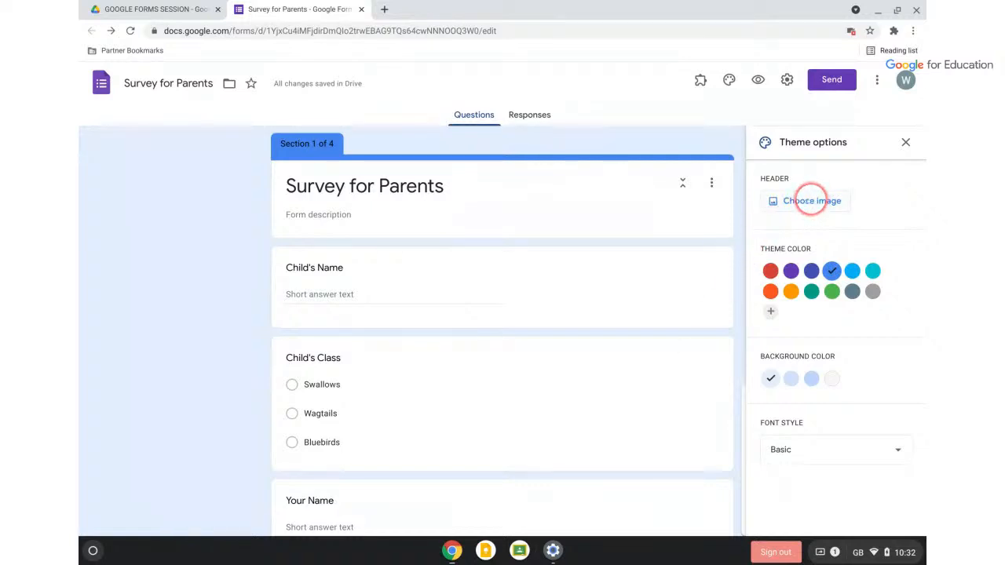
Insert the purple bubbles image from Work and School as the form header
click(812, 201)
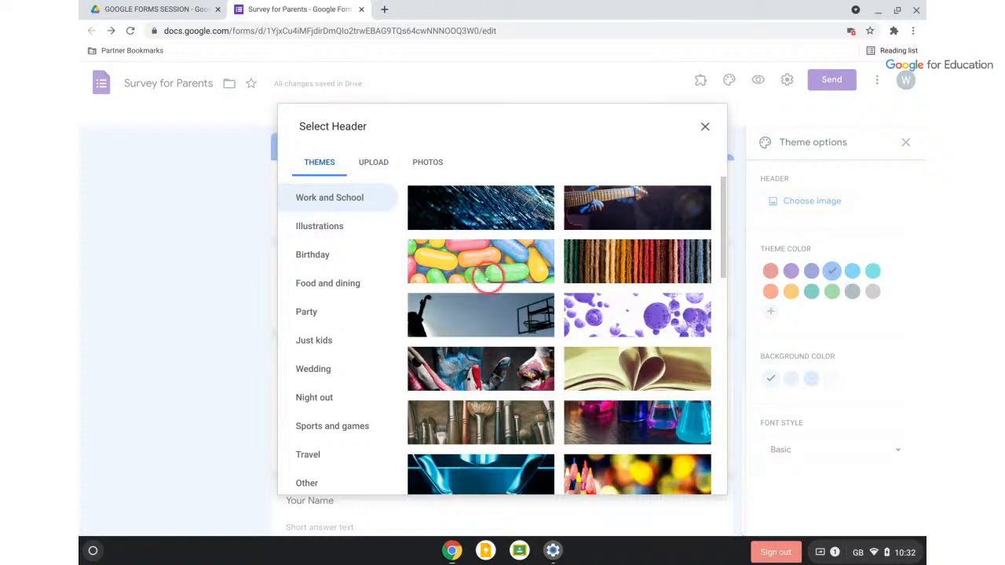
click(599, 308)
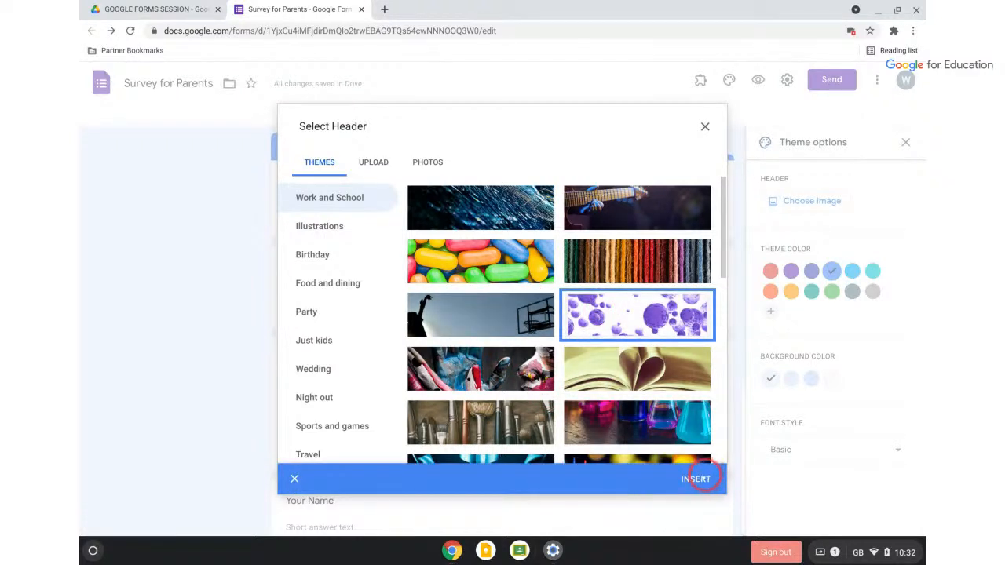
click(696, 479)
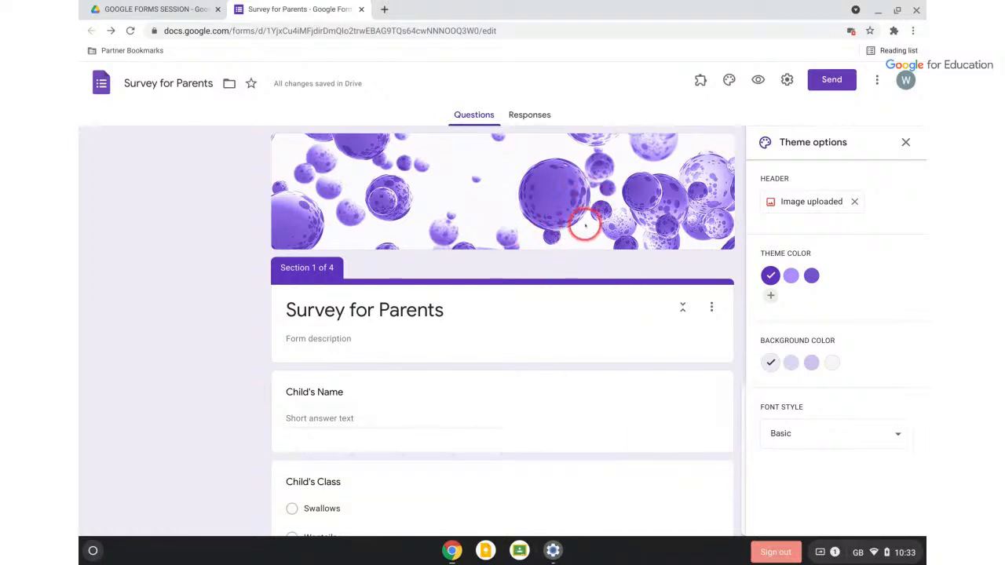
scroll(585, 226, down, 4)
scroll(585, 226, down, 2)
scroll(585, 225, up, 5)
Check the header picker's Upload tab, keep the bubbles header, and close Theme options
click(905, 142)
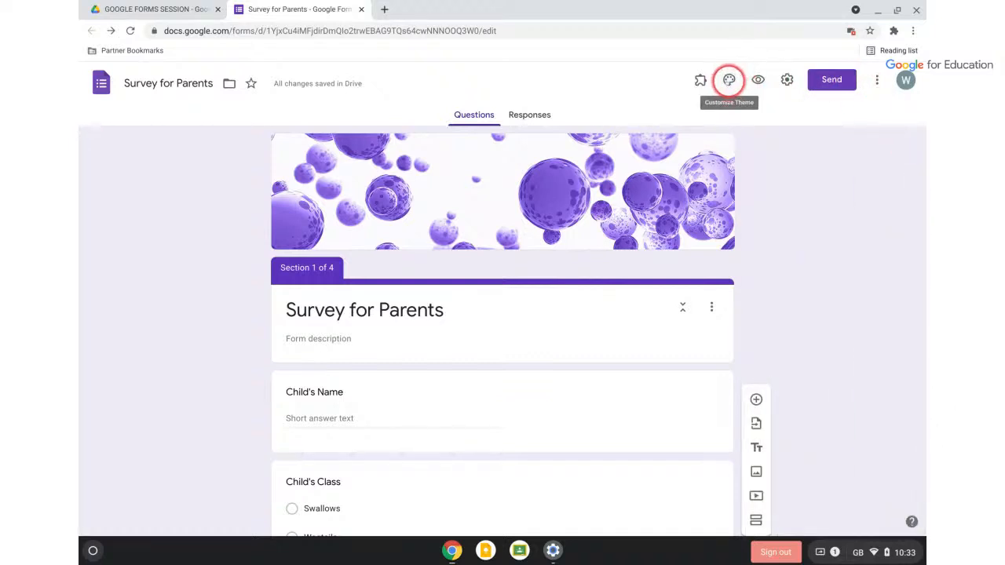
click(729, 79)
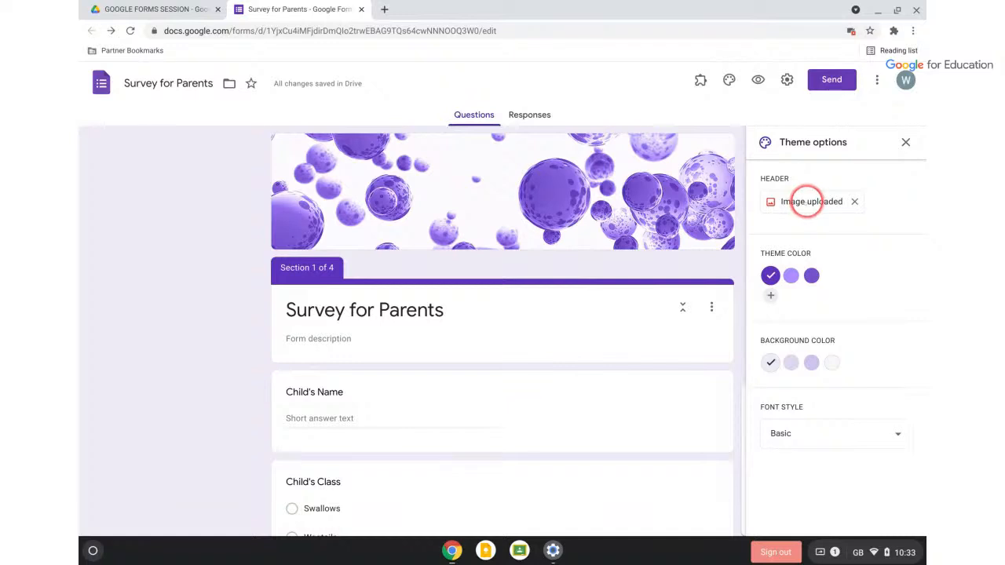
click(808, 201)
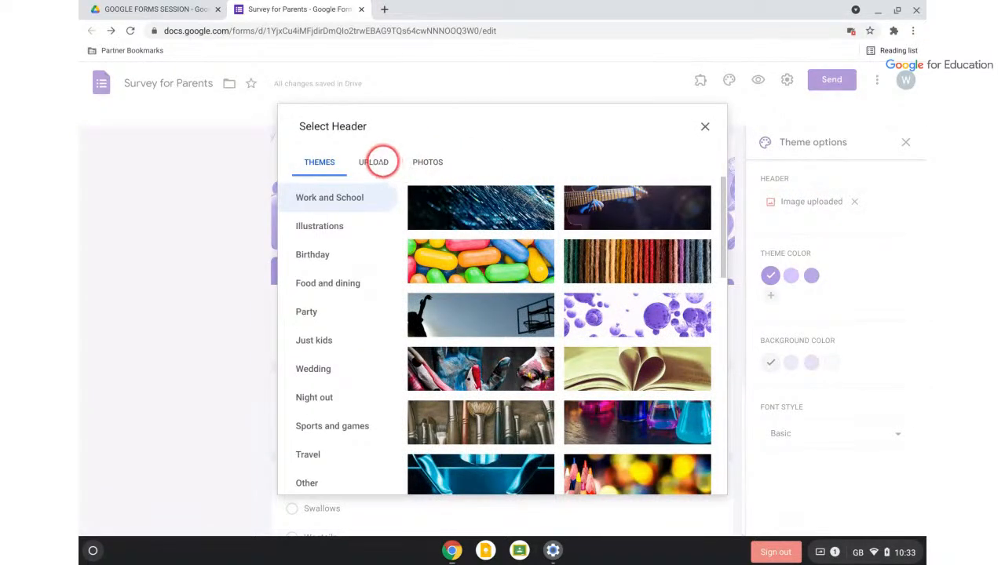
click(377, 163)
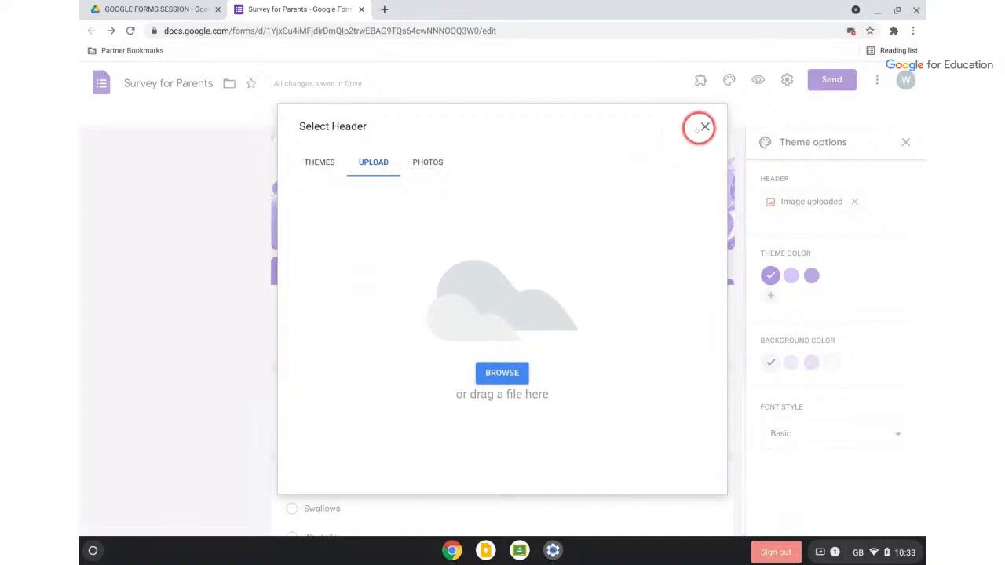
click(704, 127)
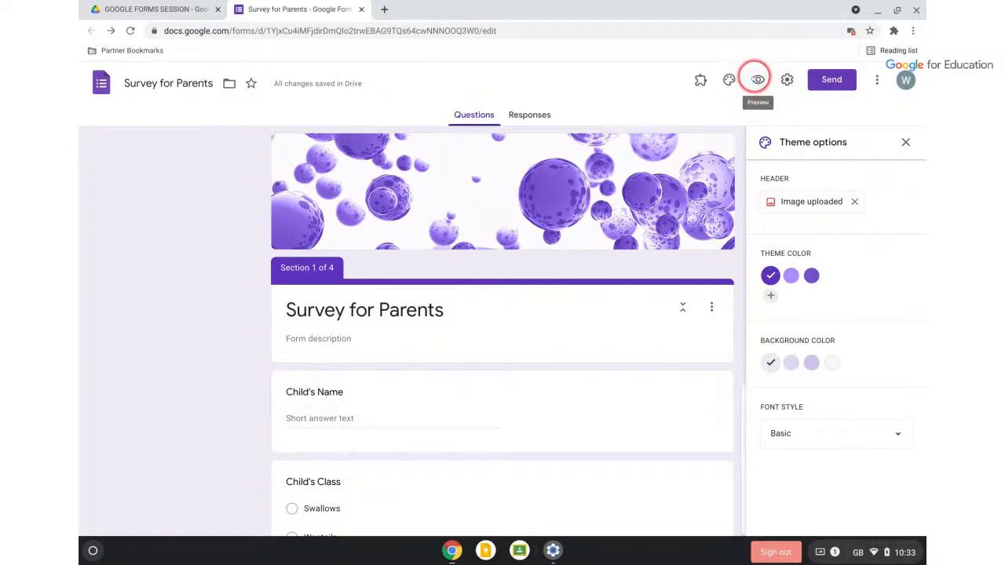
click(904, 142)
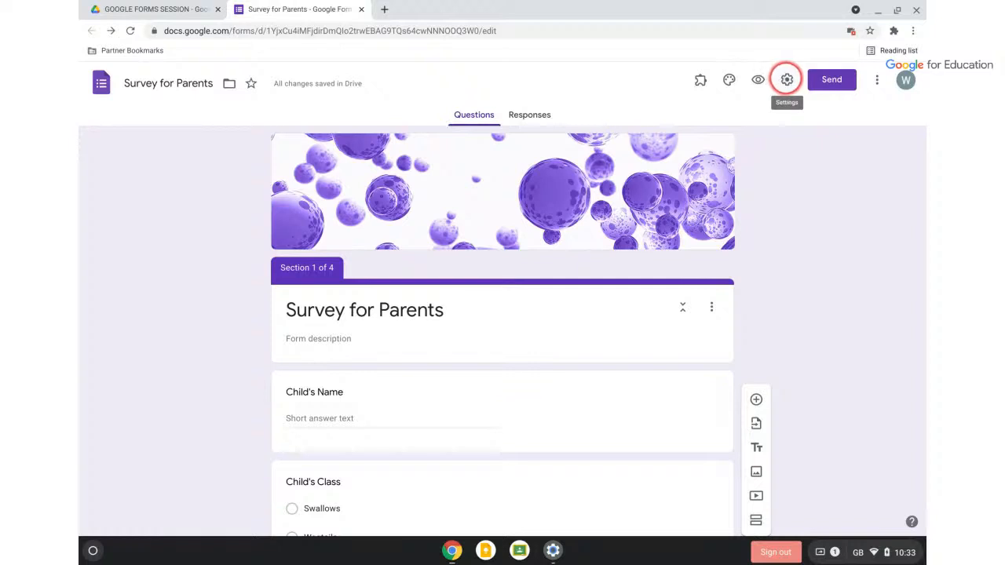
Open Settings on the General tab and toggle Collect emails on, then back off
click(787, 81)
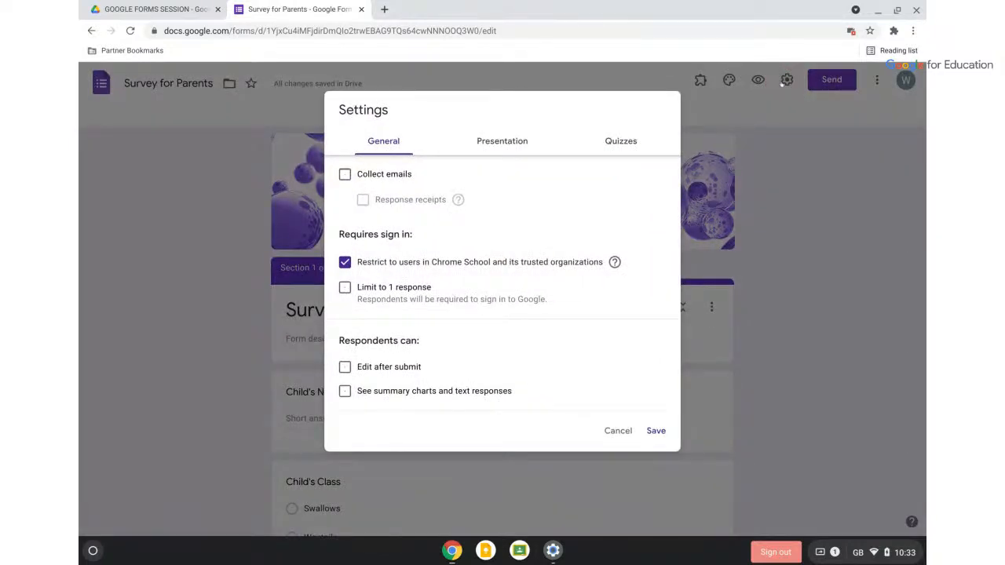
click(622, 141)
scroll(364, 163, up, 3)
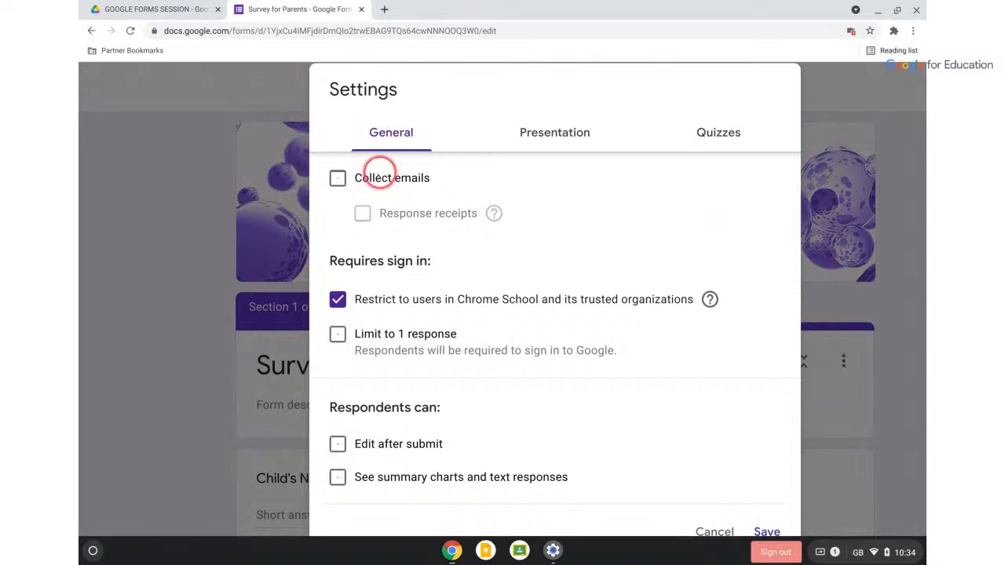
click(337, 179)
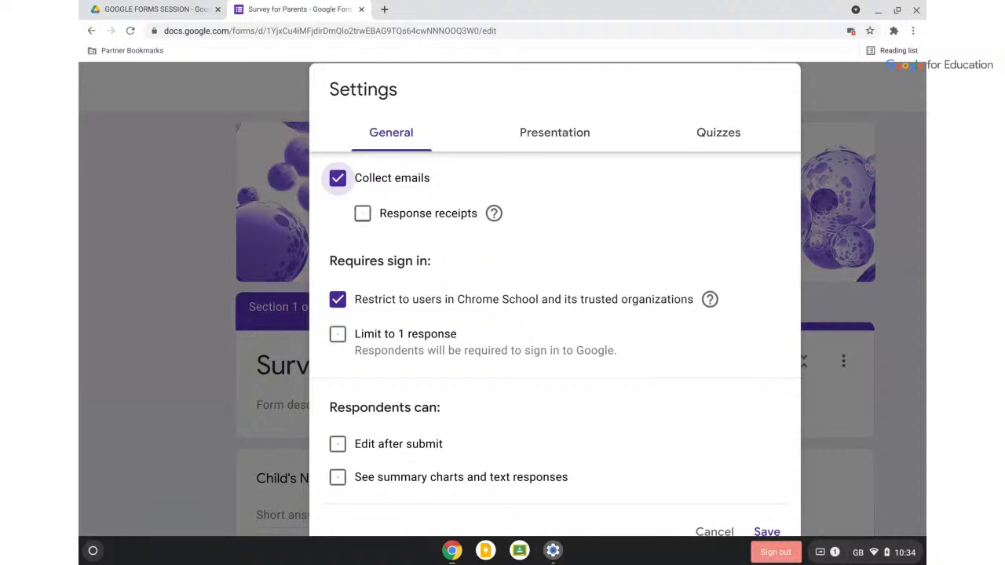
click(338, 178)
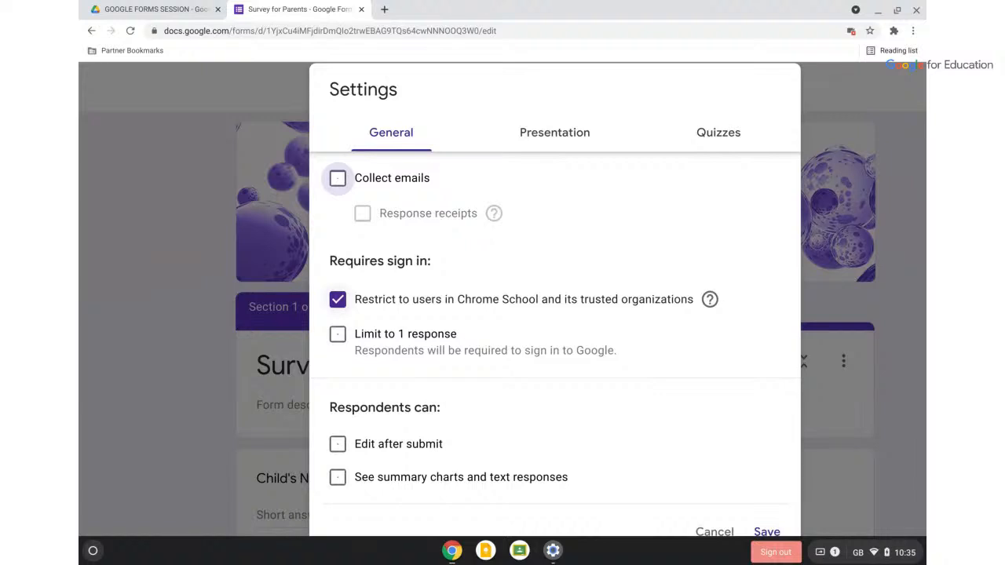
Uncheck the Chrome School users restriction and tick Limit to 1 response
click(338, 300)
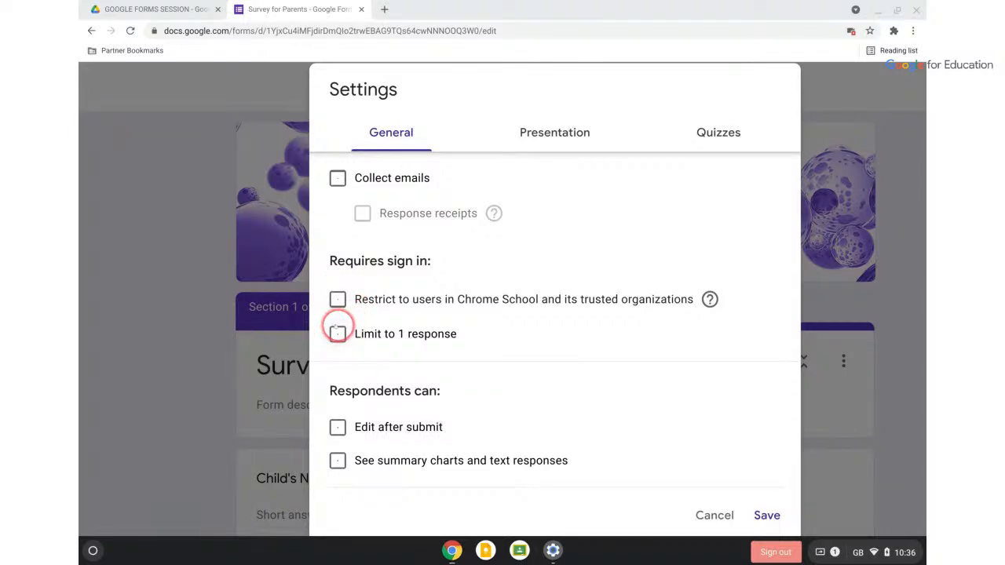
scroll(336, 330, up, 5)
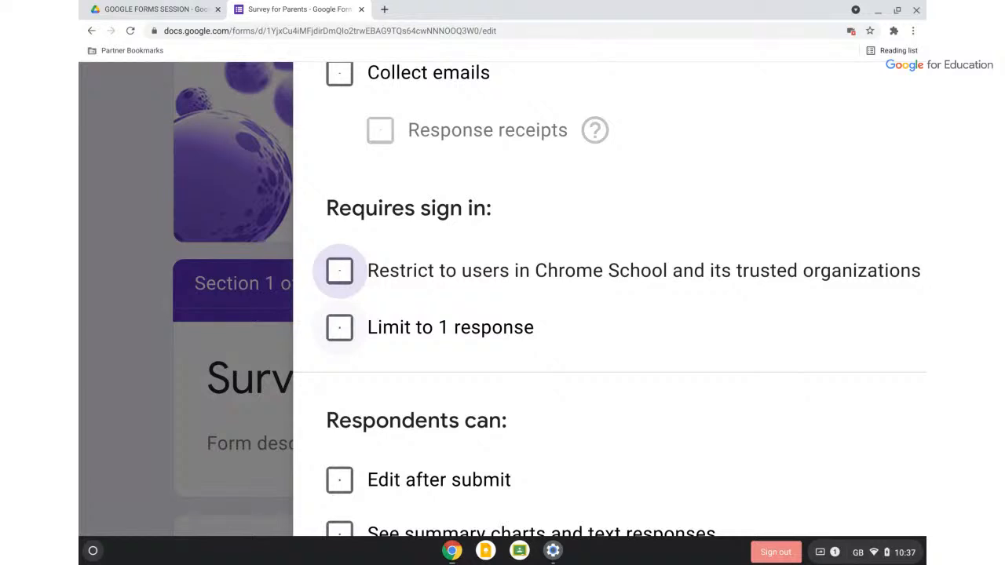
click(340, 328)
Untick Limit to 1 response again and save the General settings
scroll(340, 336, right, 2)
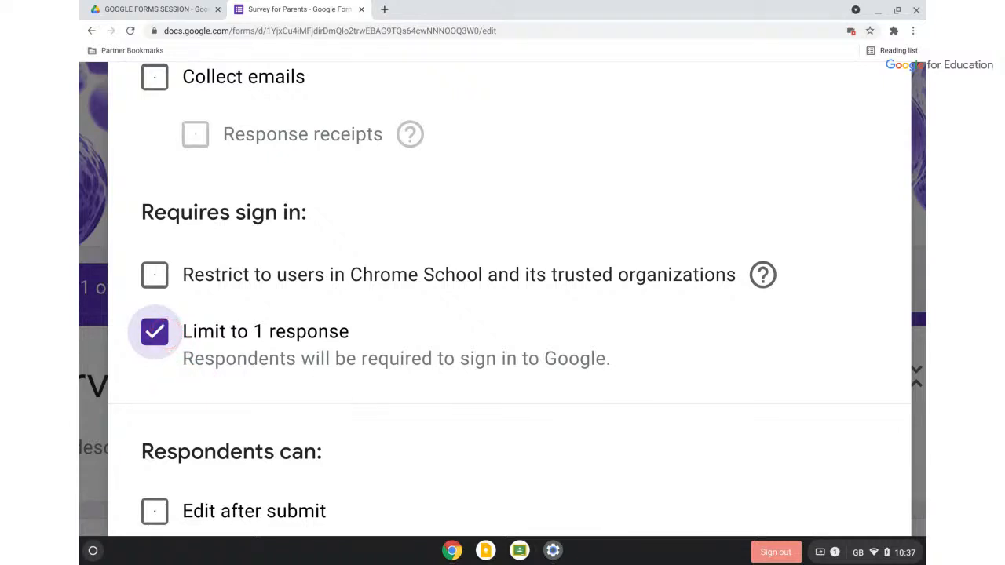
click(154, 332)
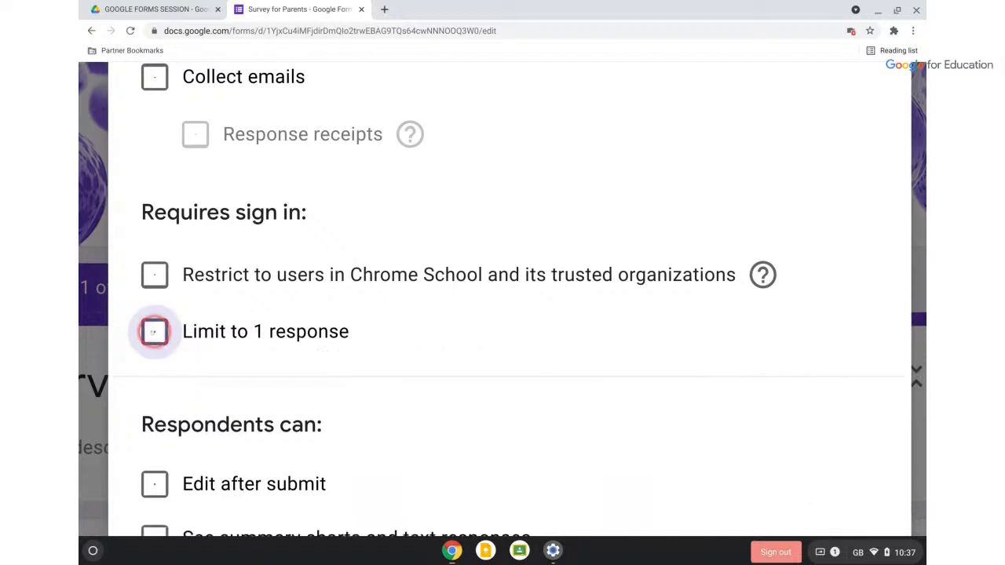
scroll(346, 312, down, 1)
scroll(345, 313, down, 3)
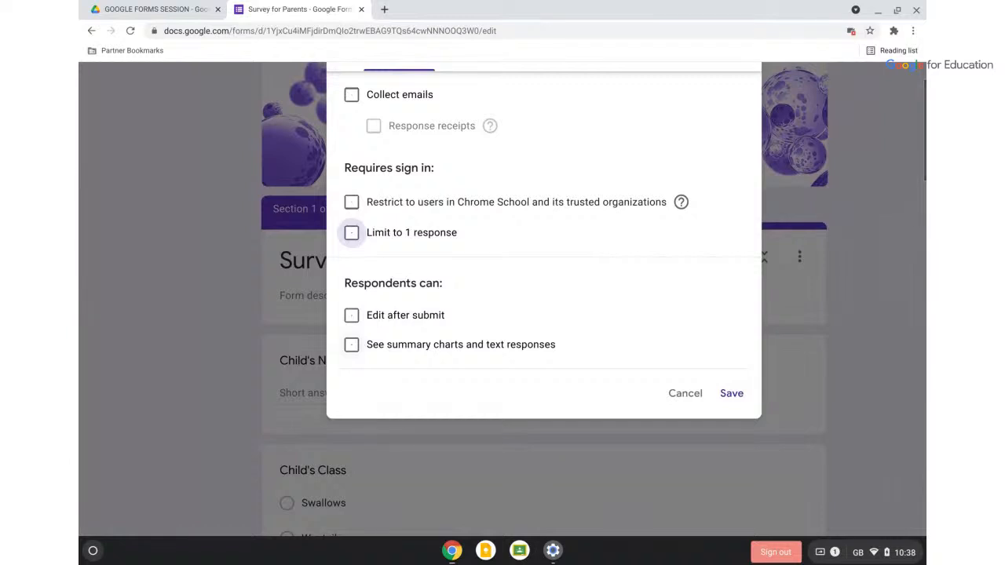
scroll(574, 384, up, 2)
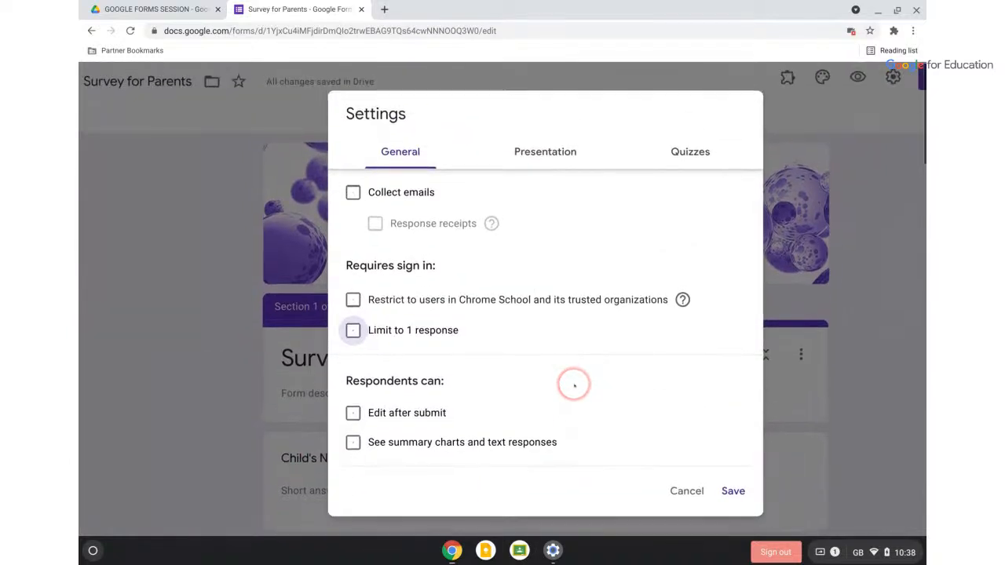
click(733, 490)
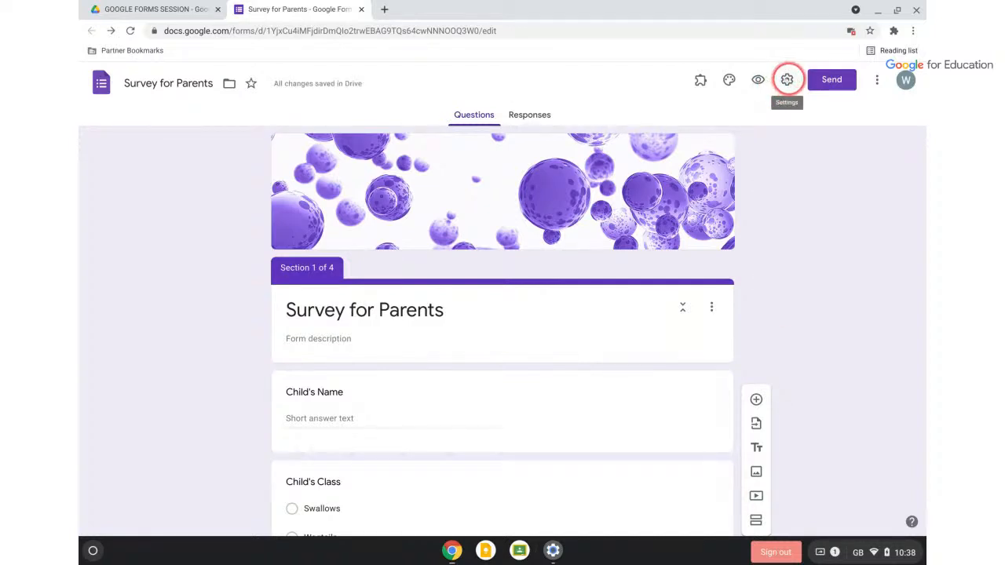
In Presentation settings, turn on Show progress bar and turn off the submit-another-response link
click(787, 80)
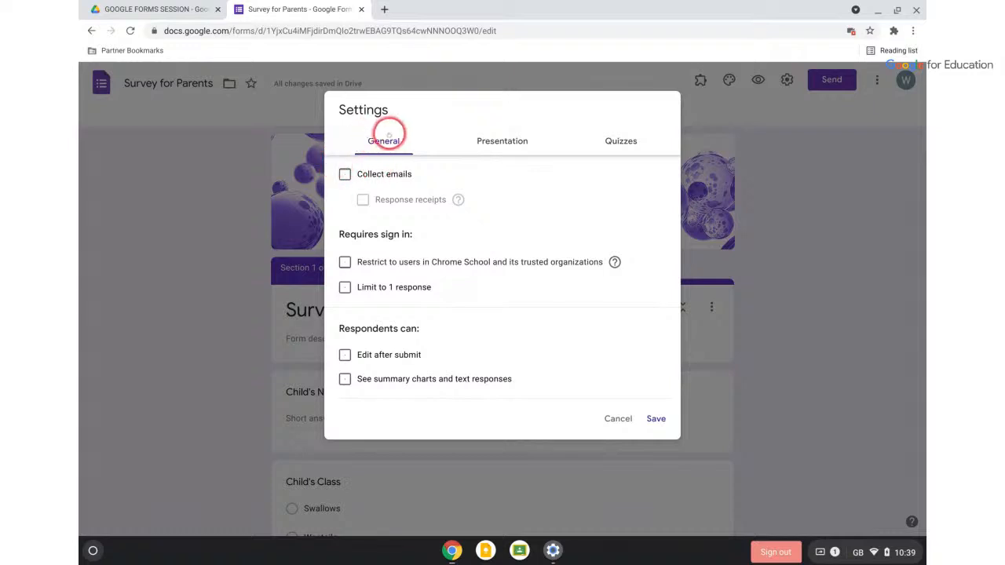
click(486, 140)
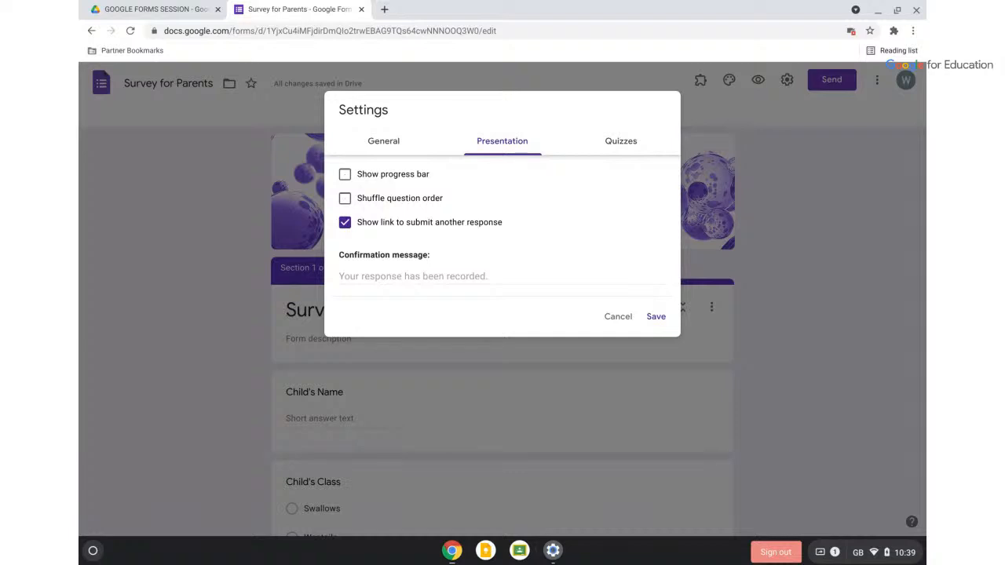
click(344, 174)
click(343, 222)
click(344, 221)
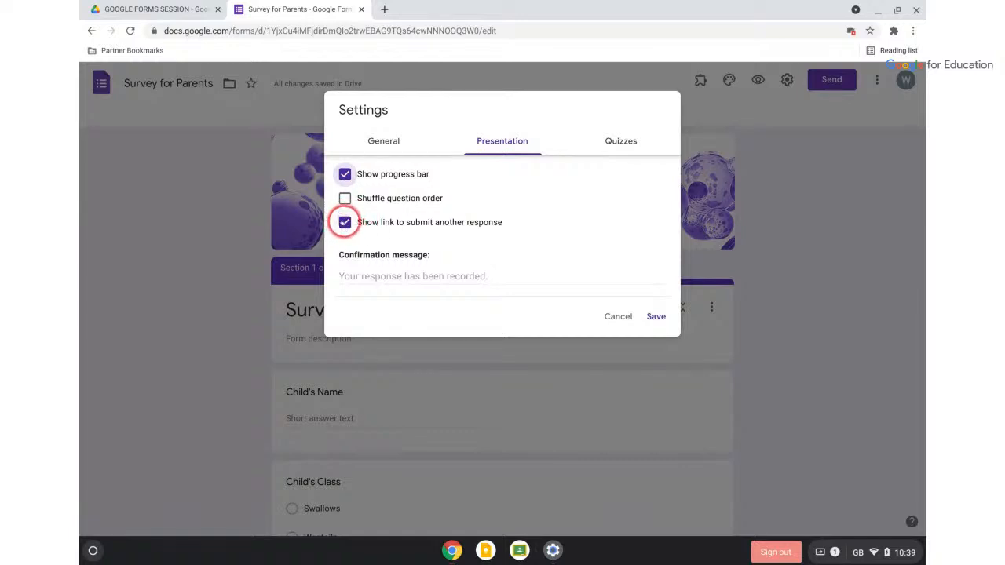
click(345, 223)
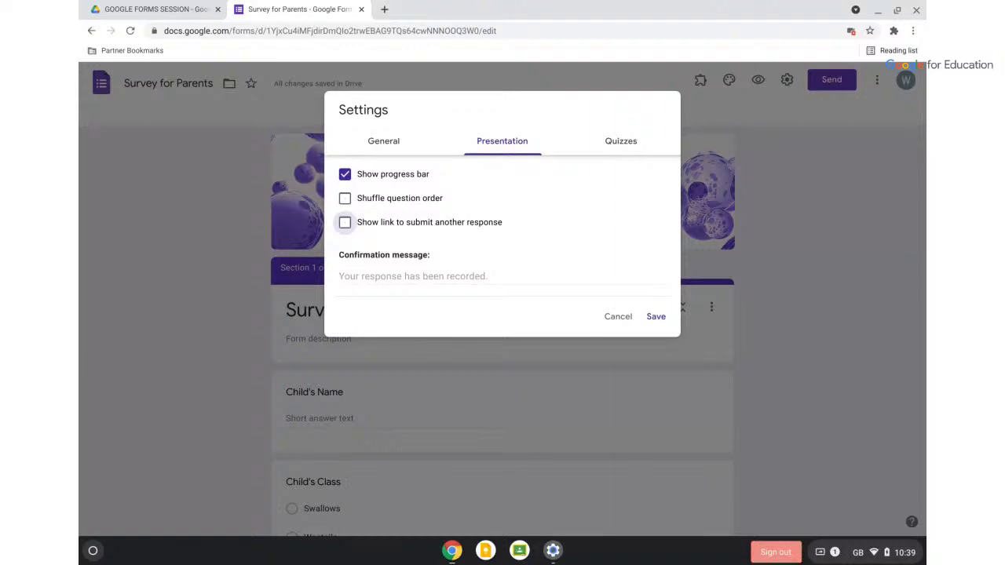
scroll(421, 154, up, 4)
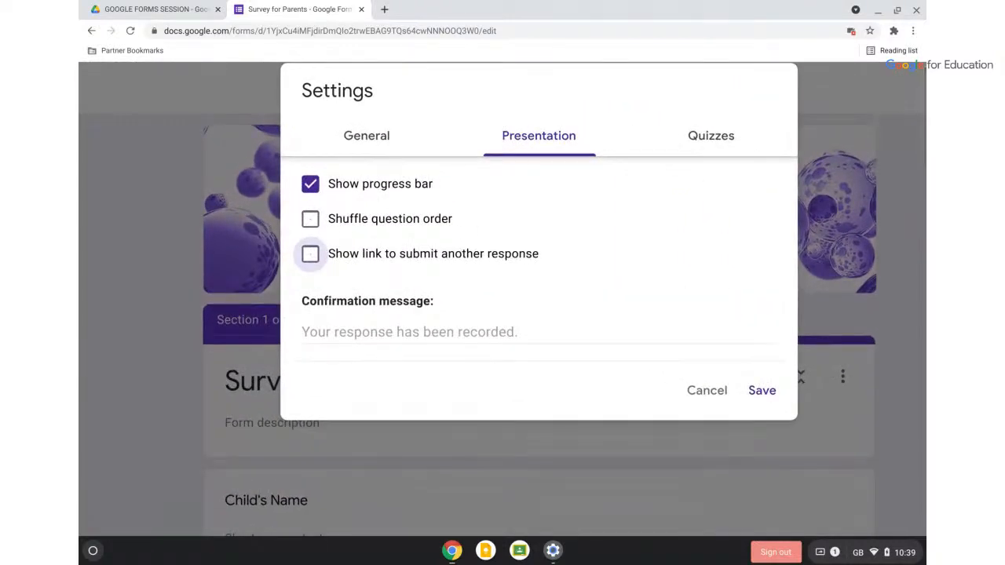
Keep the default confirmation message and save the Presentation settings
click(347, 332)
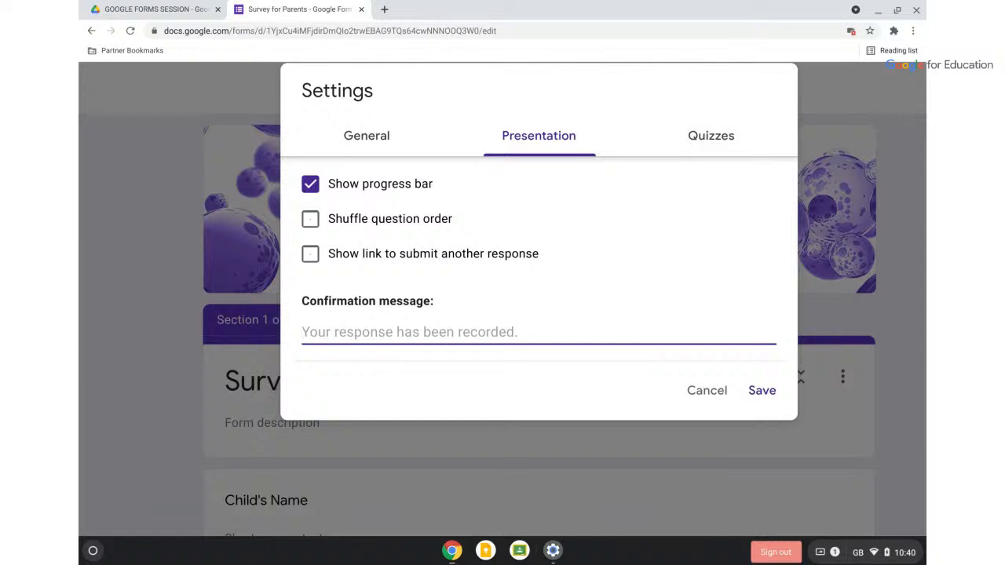
click(761, 391)
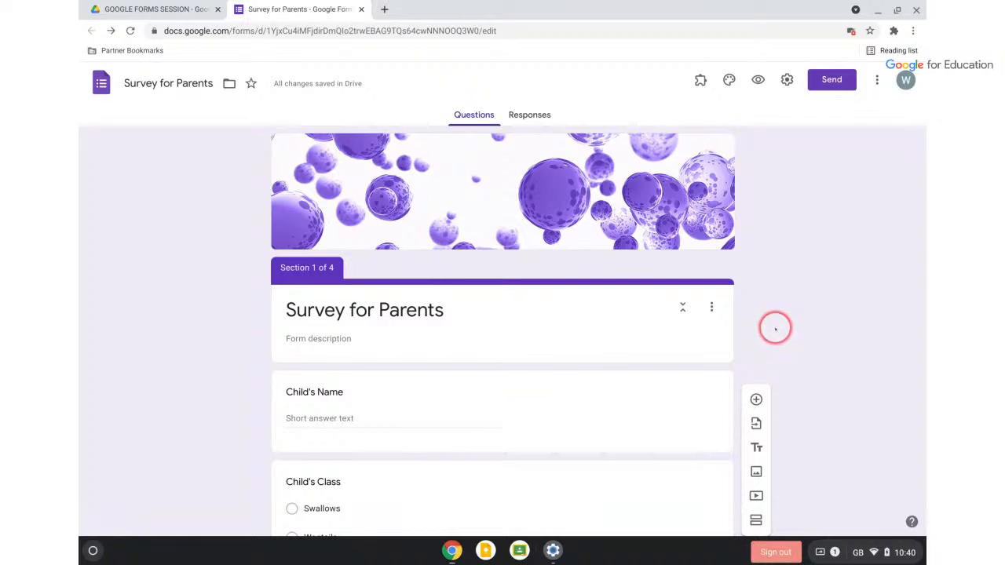
Start an email invitation for the form and add a suggested school contact as recipient
click(826, 80)
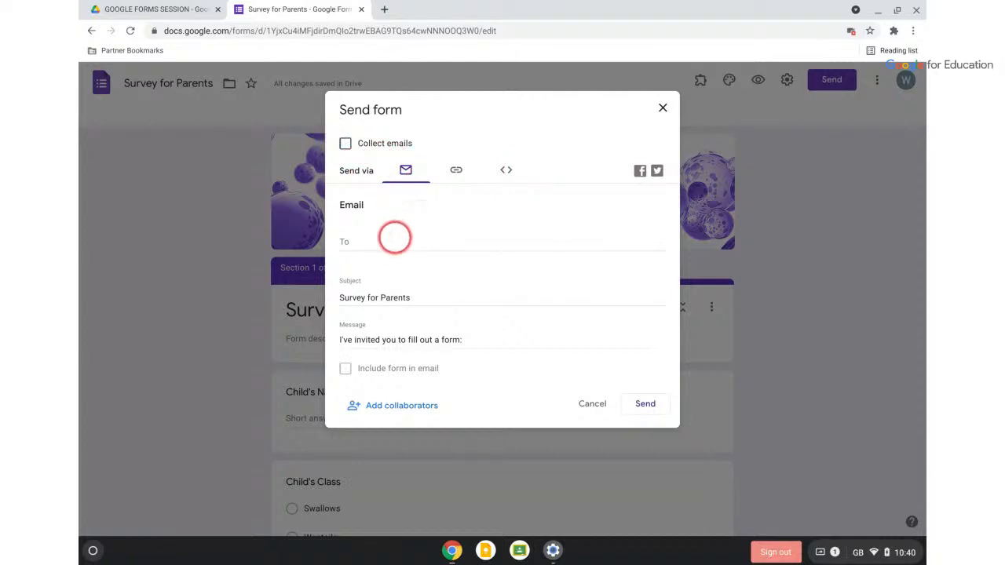
click(377, 238)
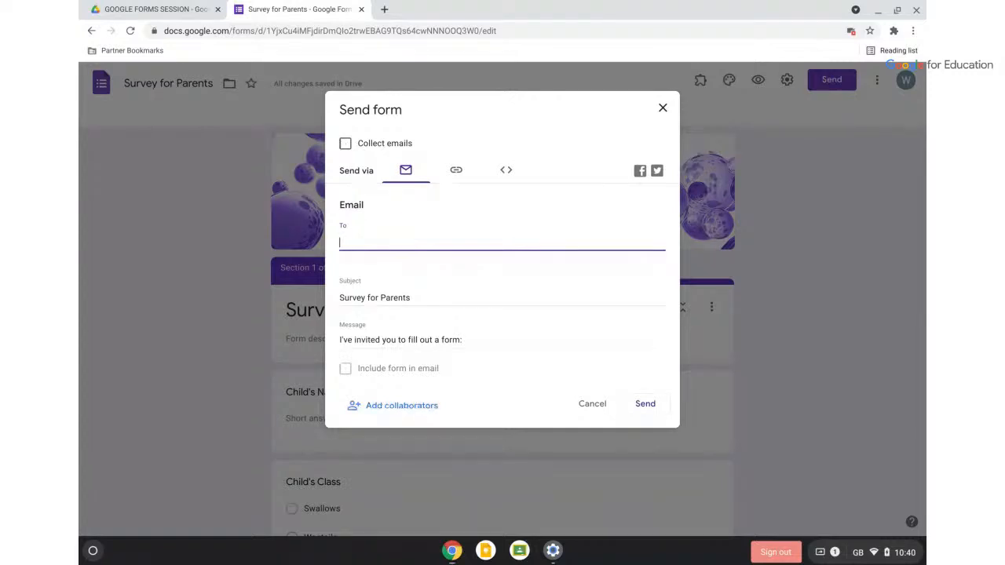
text(wendy)
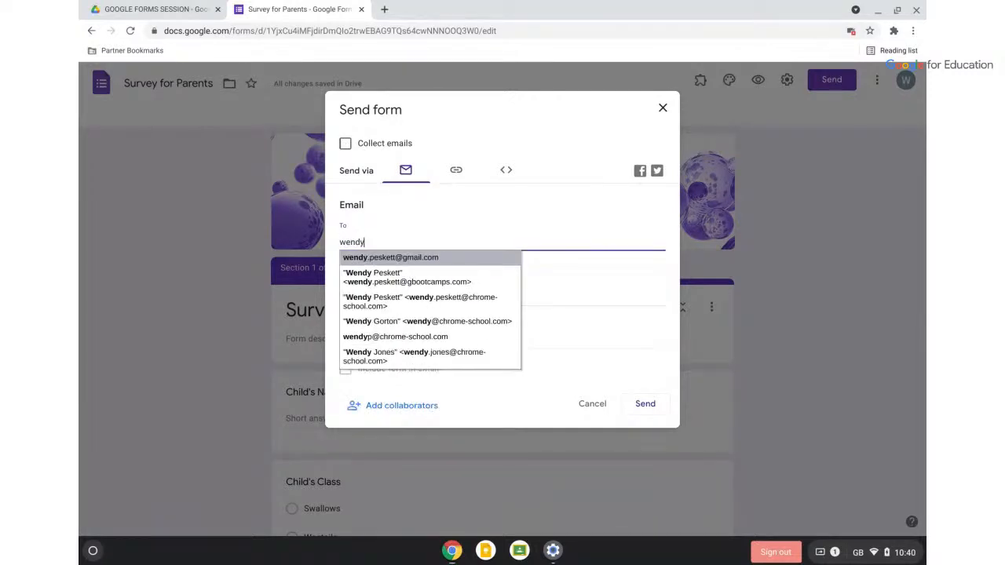
click(397, 273)
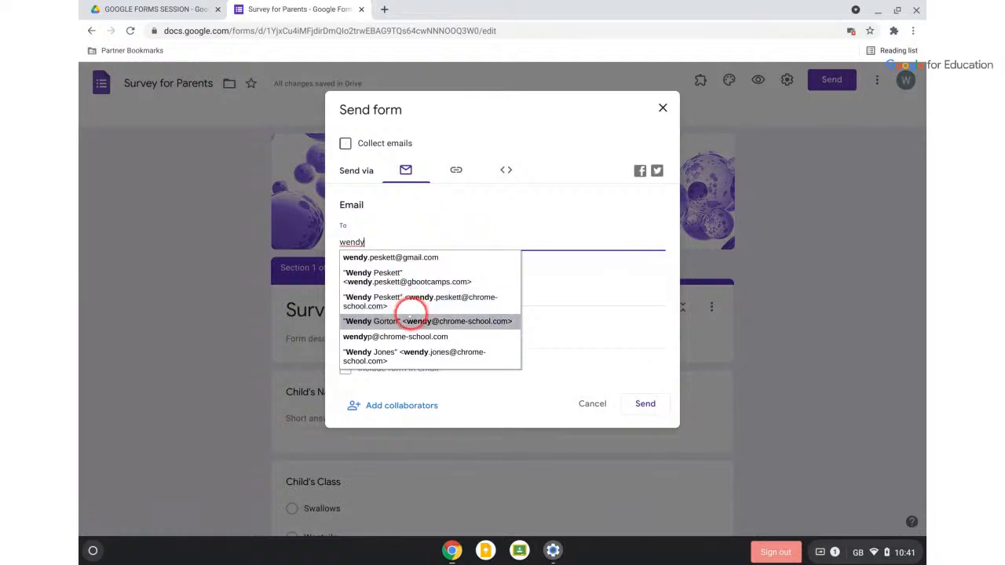
click(411, 302)
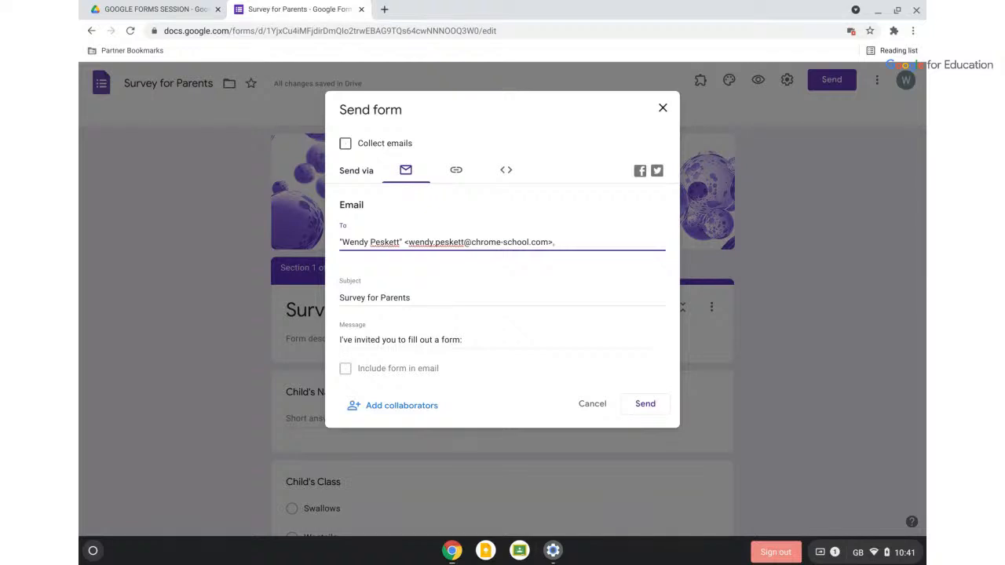
click(346, 369)
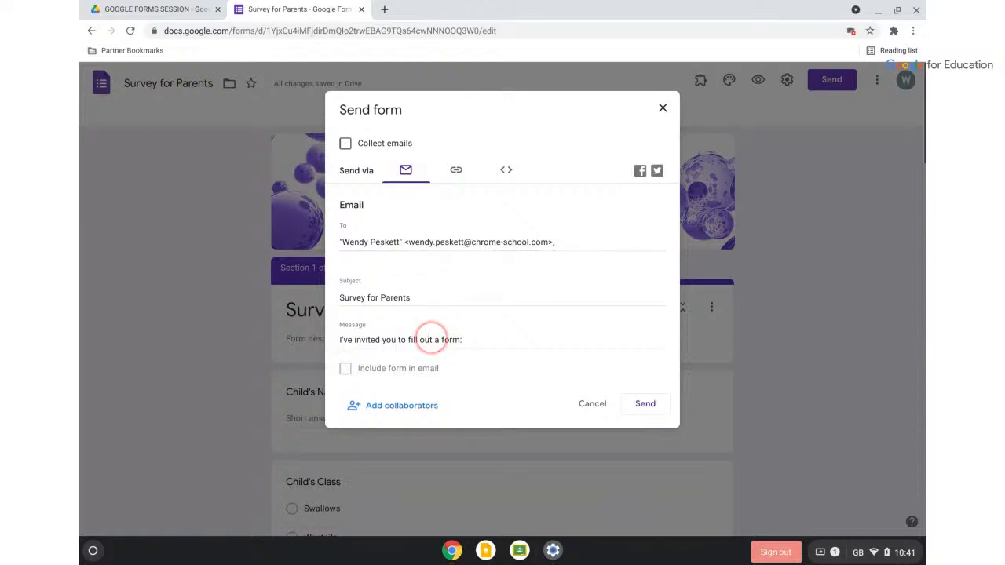
Replace the recipient with the personal address and select the 'Survey for Parents' subject
triple_click(421, 235)
key(BackSpace)
click(345, 368)
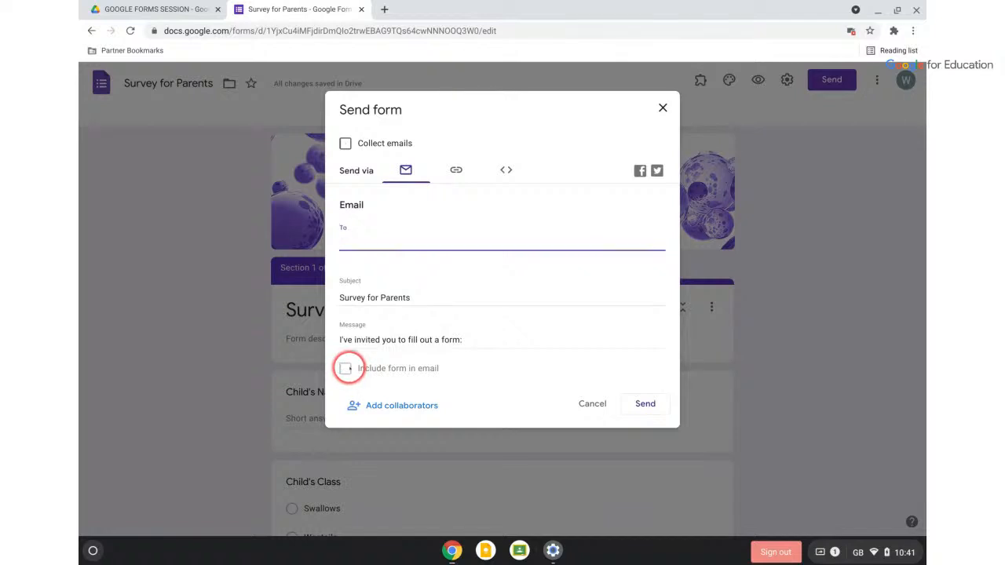
click(378, 245)
text(Vegetarian dishes - Please select the one you would most likely buy)
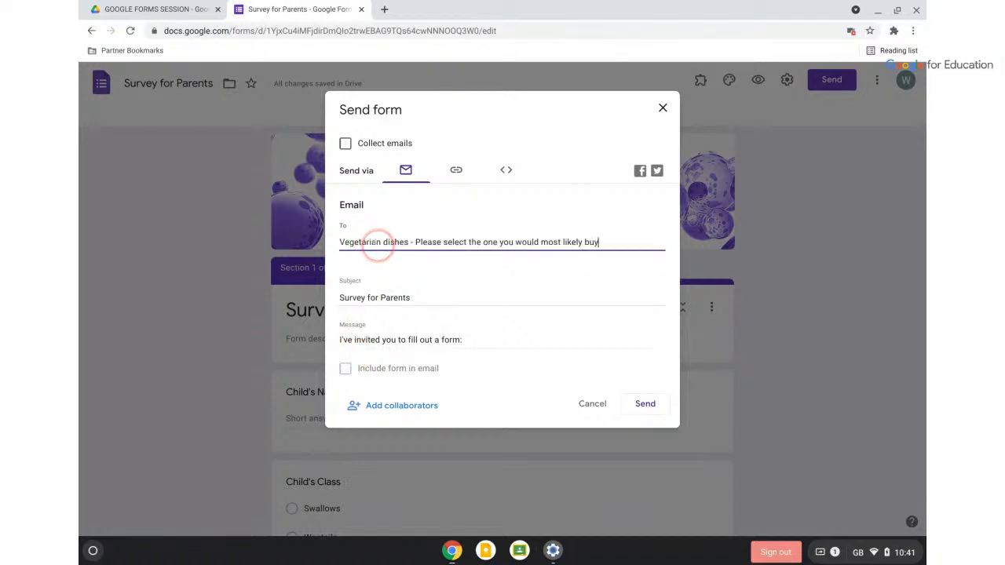
key(BackSpace)
key(BackSpace)
key(BackSpace)
key(BackSpace)
key(BackSpace)
key(BackSpace)
key(BackSpace)
key(BackSpace)
key(BackSpace)
key(BackSpace)
key(BackSpace)
key(BackSpace)
key(BackSpace)
key(BackSpace)
key(BackSpace)
key(BackSpace)
key(BackSpace)
key(BackSpace)
key(BackSpace)
key(BackSpace)
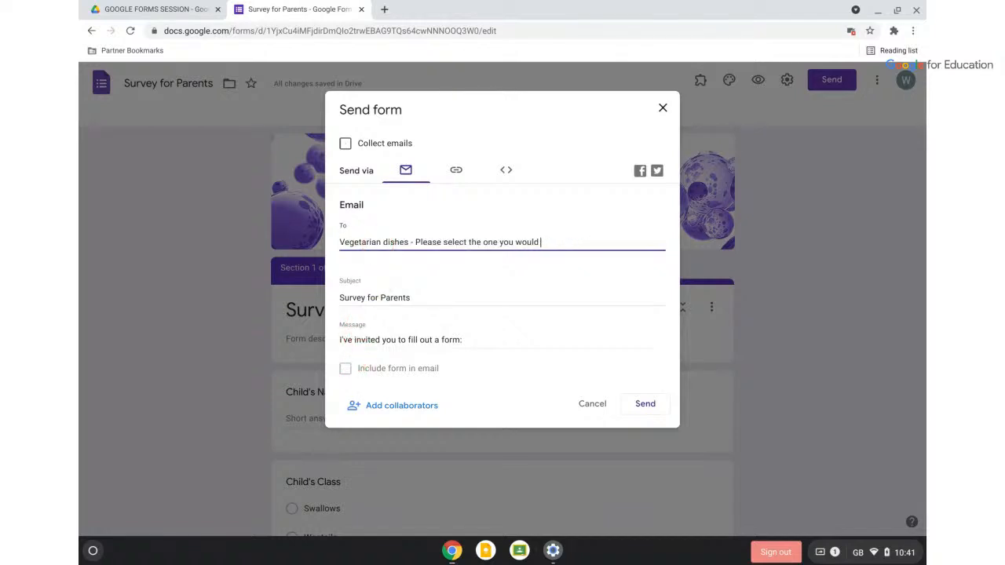
key(BackSpace)
key(BackSpace)
key(BackSpace)
key(BackSpace)
key(BackSpace)
key(BackSpace)
key(BackSpace)
key(BackSpace)
key(BackSpace)
key(BackSpace)
key(BackSpace)
key(BackSpace)
key(BackSpace)
key(BackSpace)
key(BackSpace)
key(BackSpace)
key(BackSpace)
key(BackSpace)
key(BackSpace)
key(BackSpace)
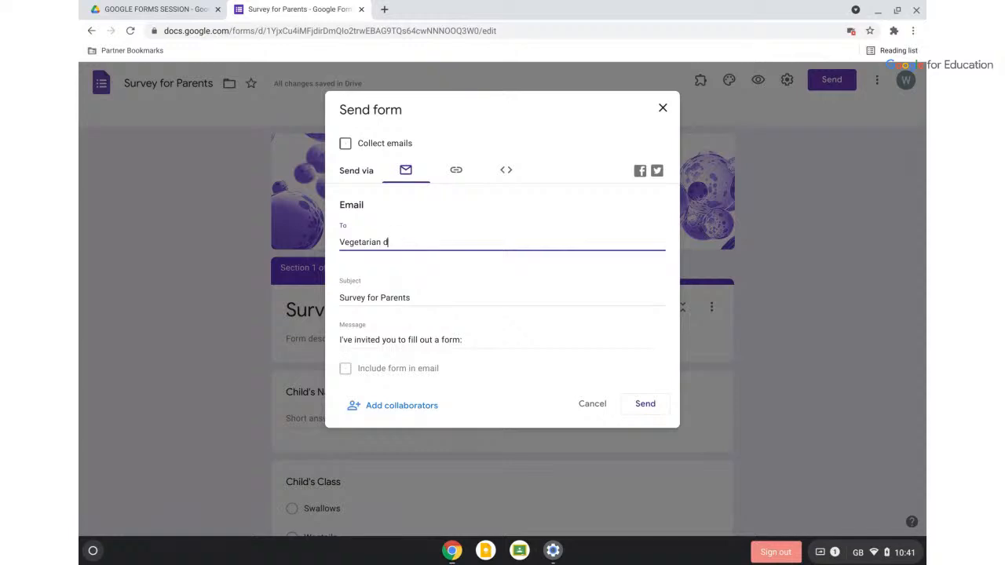
text(wendy)
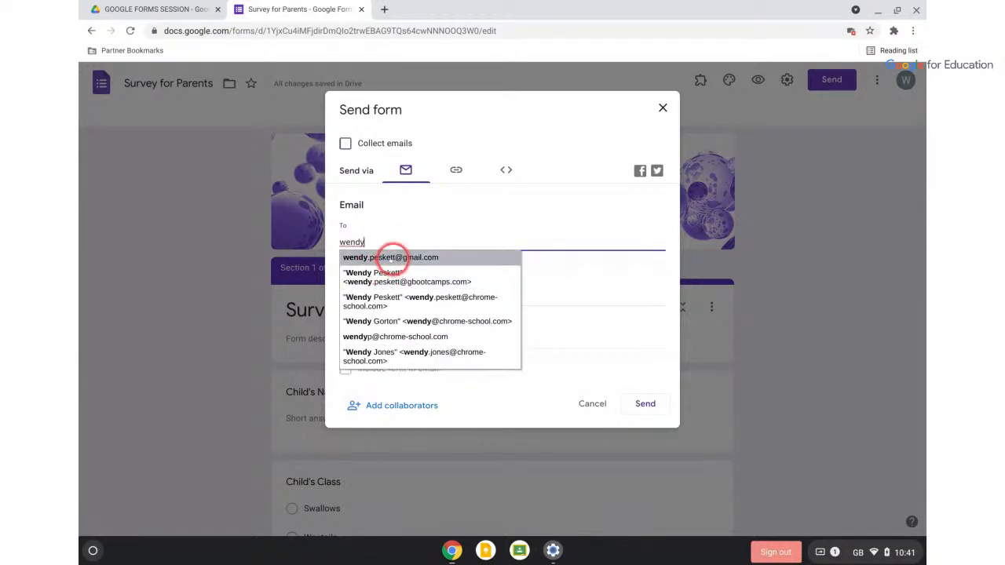
click(390, 257)
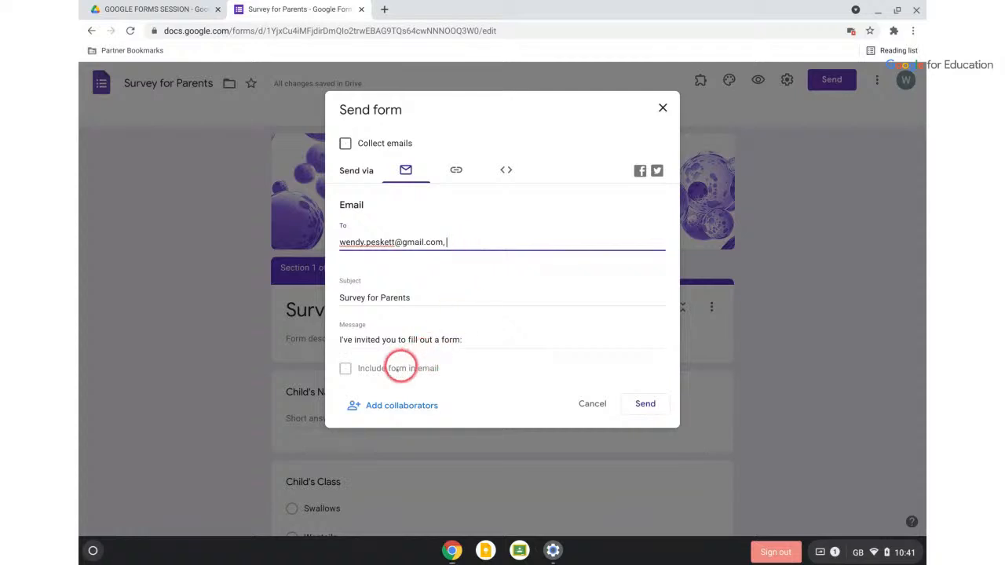
click(346, 368)
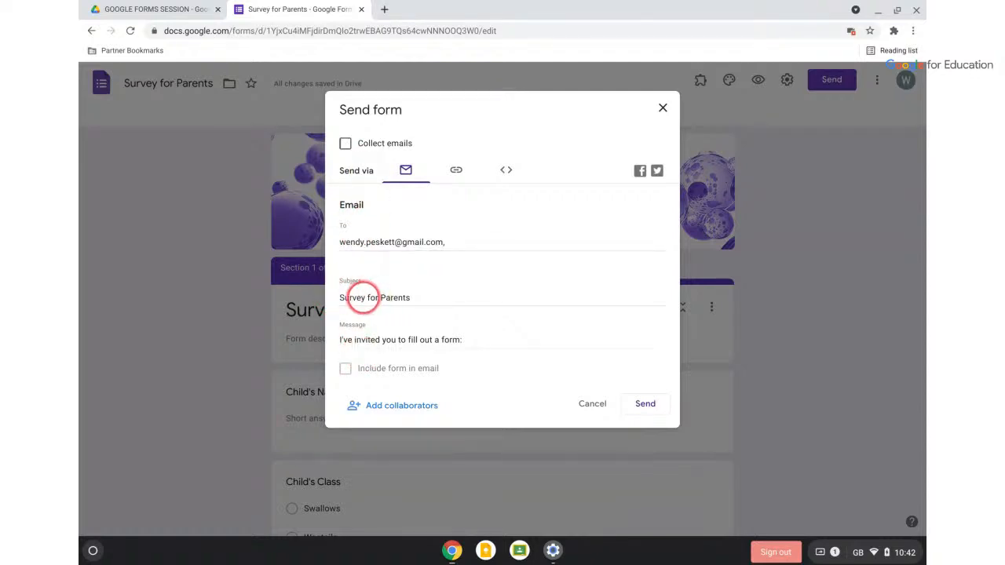
triple_click(352, 297)
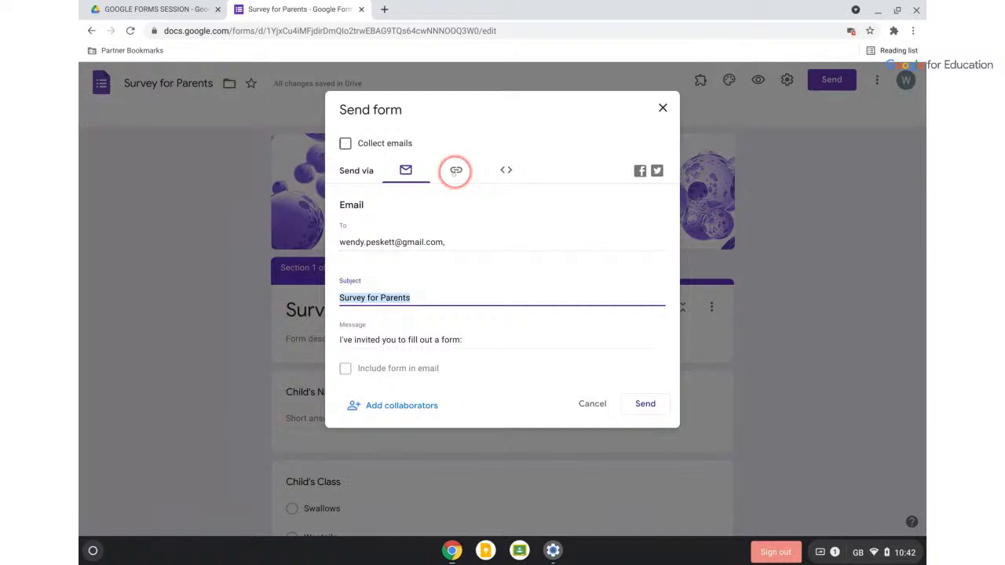
scroll(504, 170, up, 5)
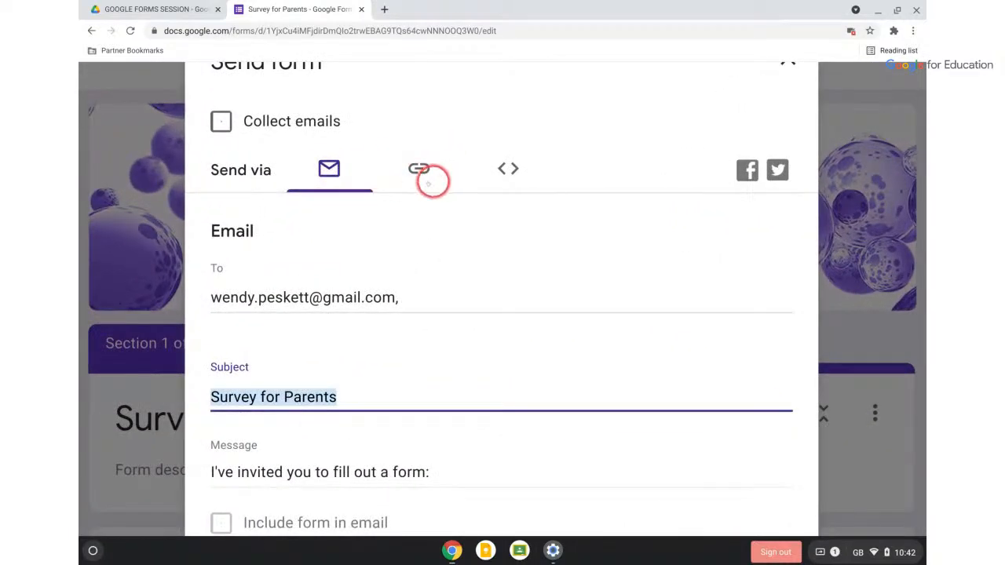
Shorten the form's sharing link to a forms.gle address and copy it
click(418, 169)
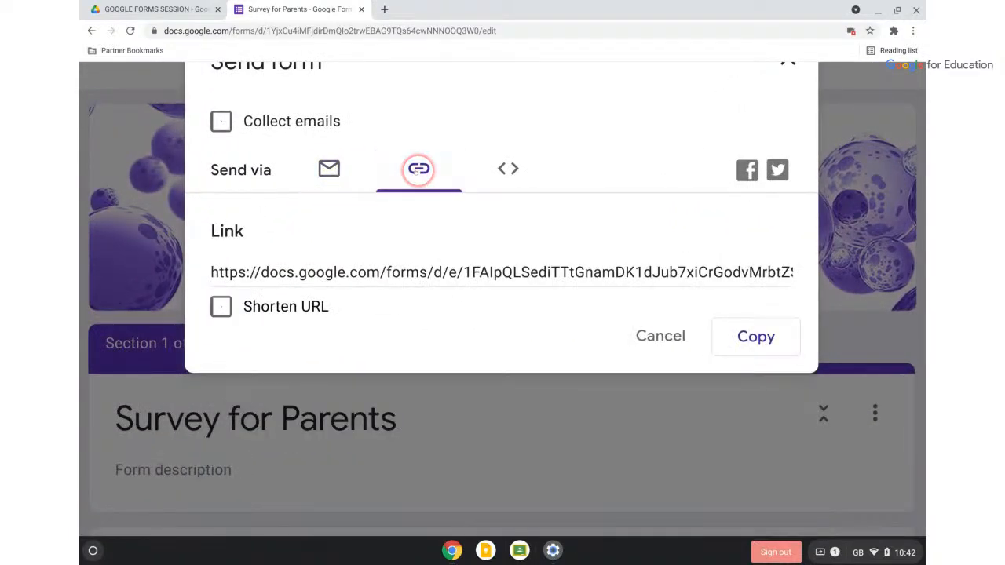
click(366, 272)
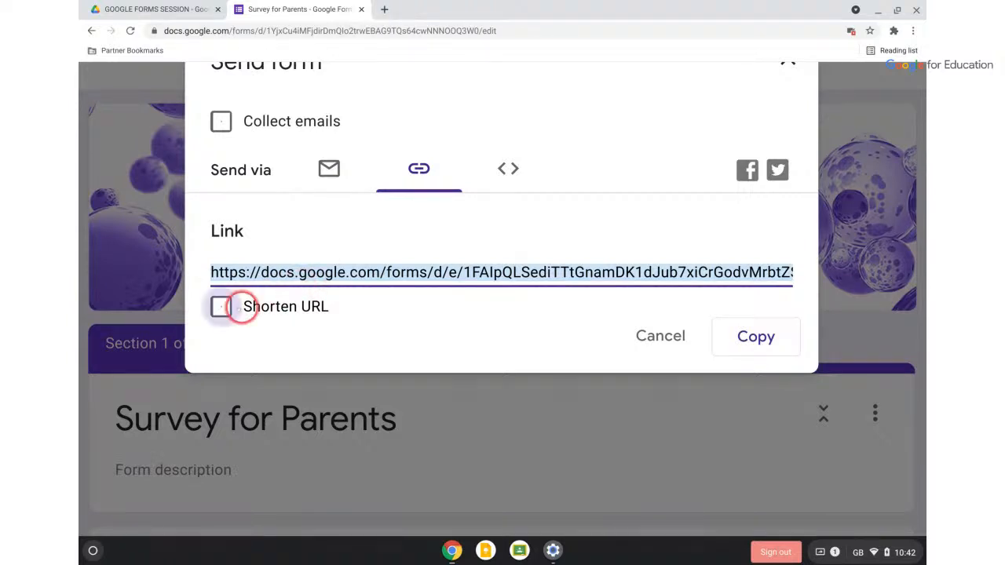
click(221, 307)
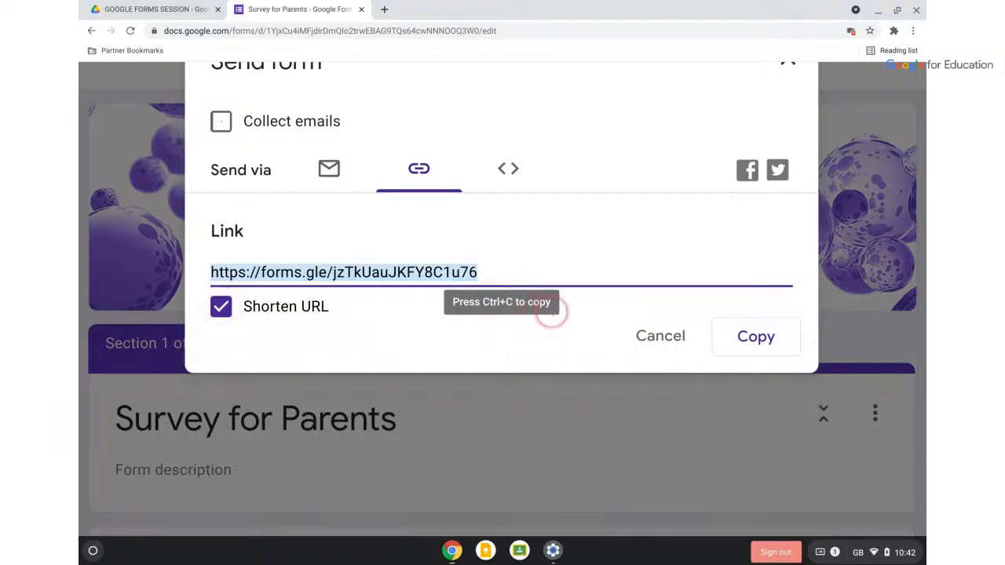
click(756, 336)
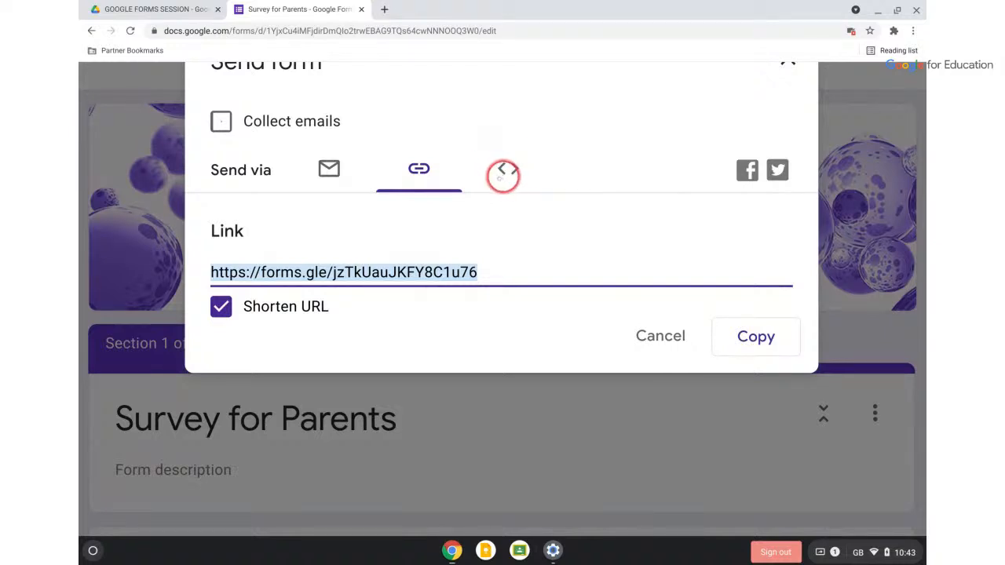
View the form's Embed HTML code, then cancel the Send form dialog
click(512, 168)
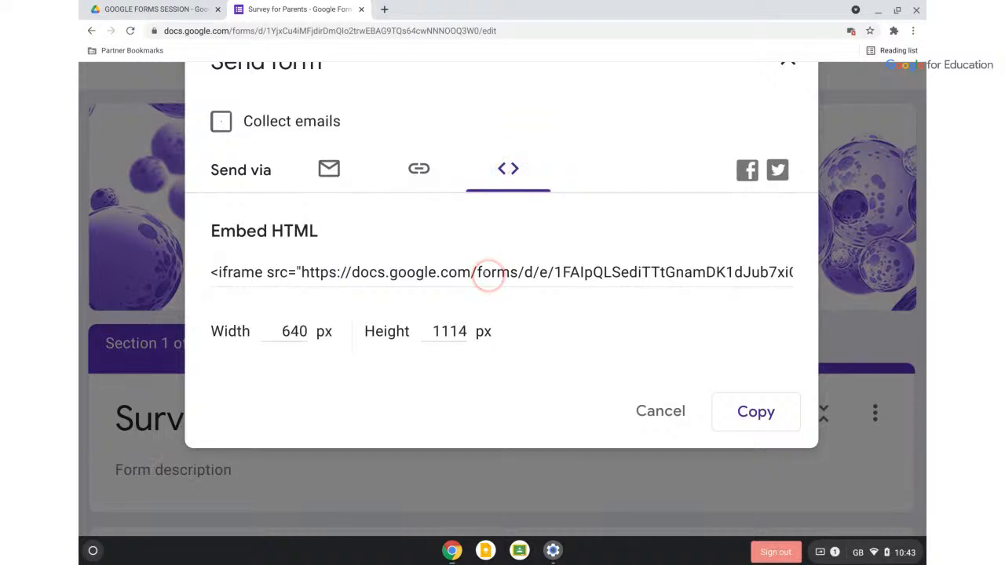
click(669, 409)
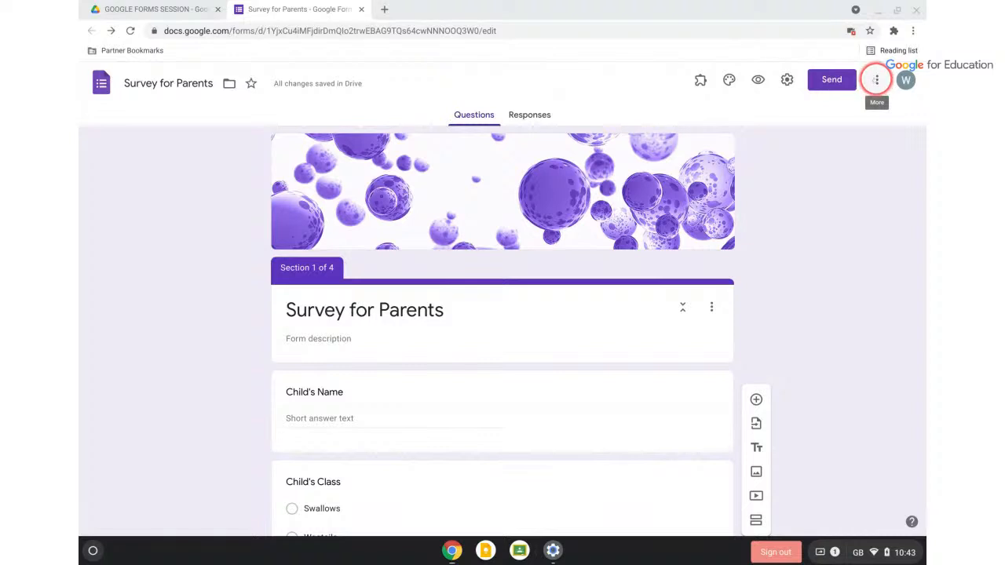
Choose Add collaborators from the form's More menu
click(877, 79)
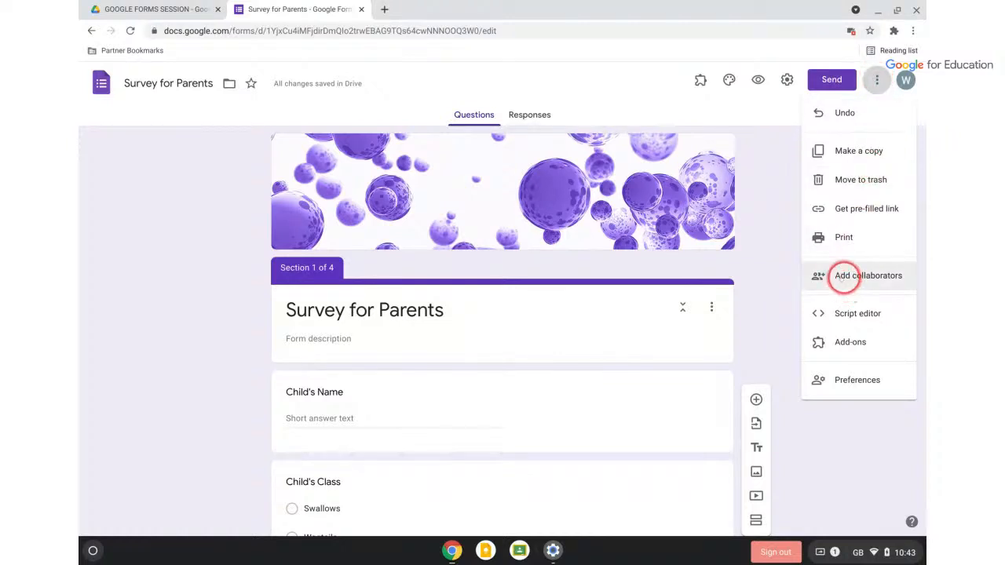
click(844, 277)
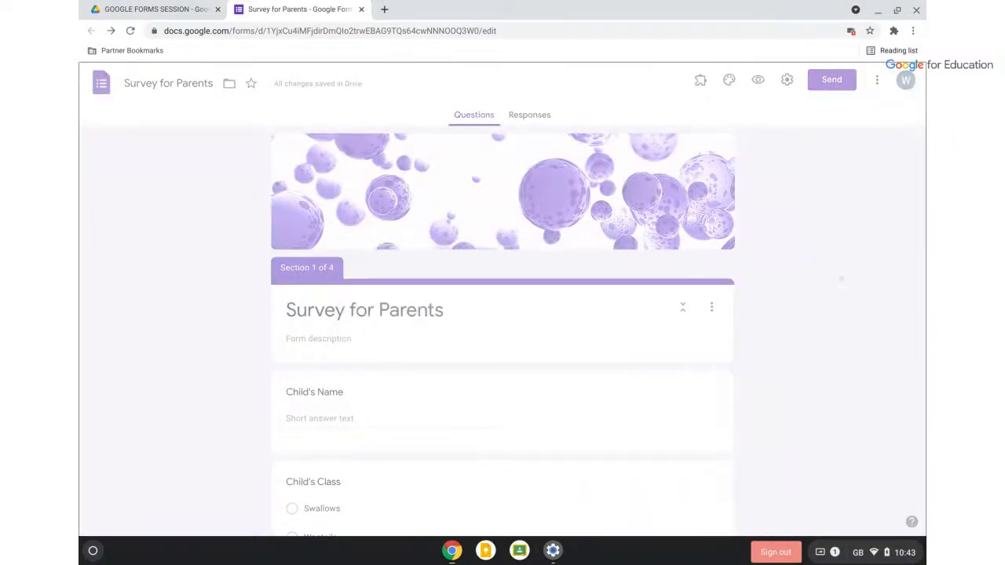
Add the suggested Gmail address as an editor and confirm sharing outside the organisation
click(456, 232)
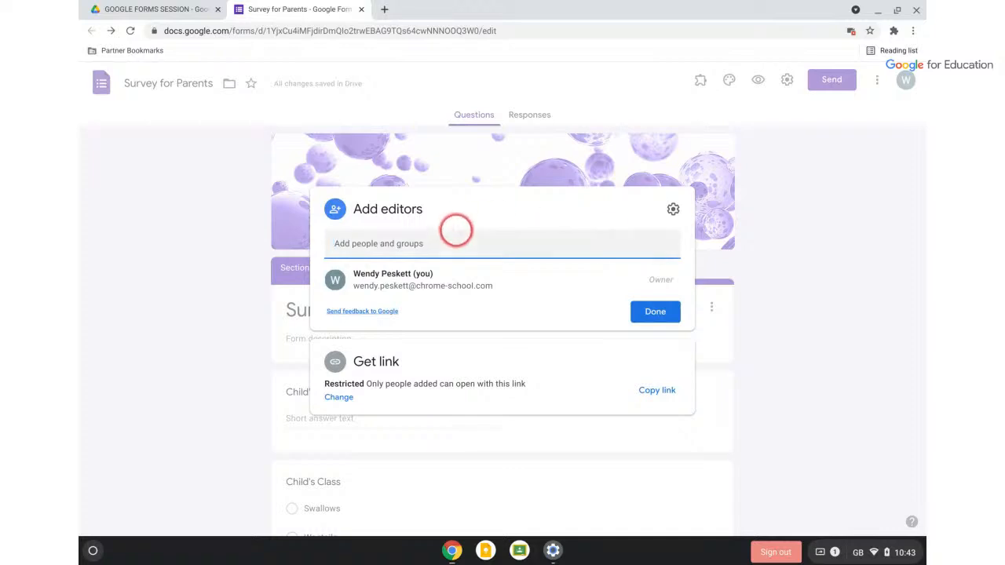
key(ctrl+v)
text(wendy)
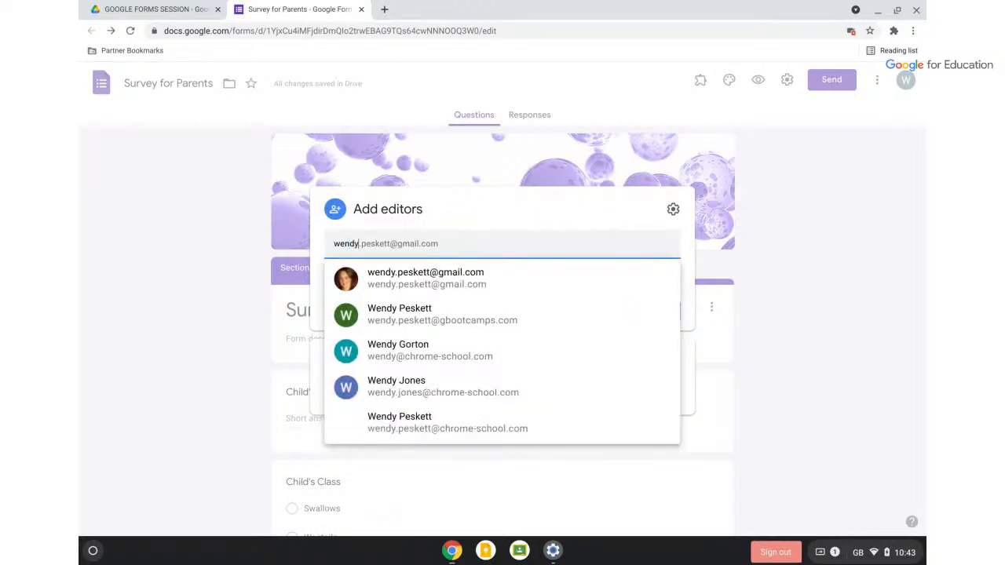
click(430, 275)
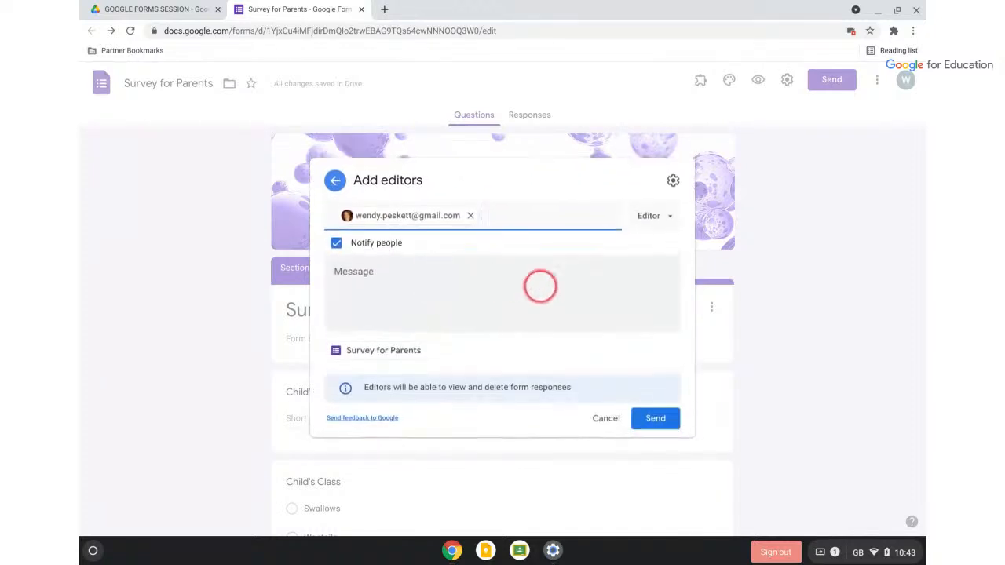
click(651, 420)
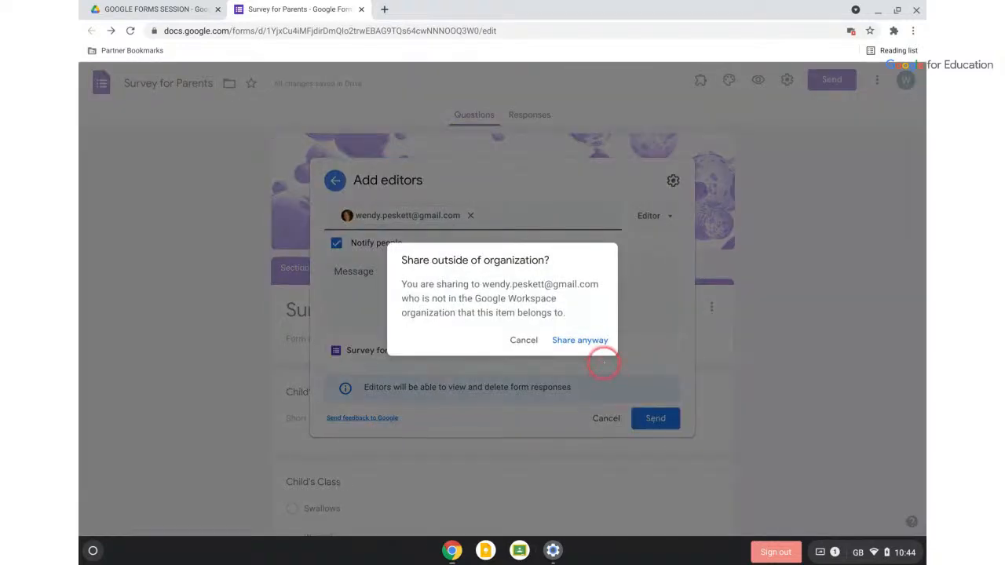
click(588, 340)
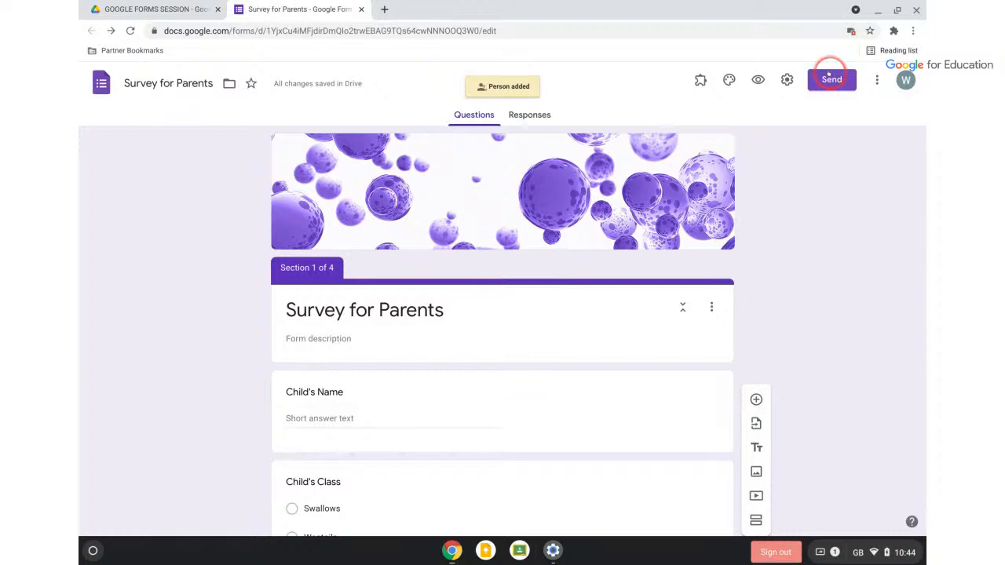
click(409, 30)
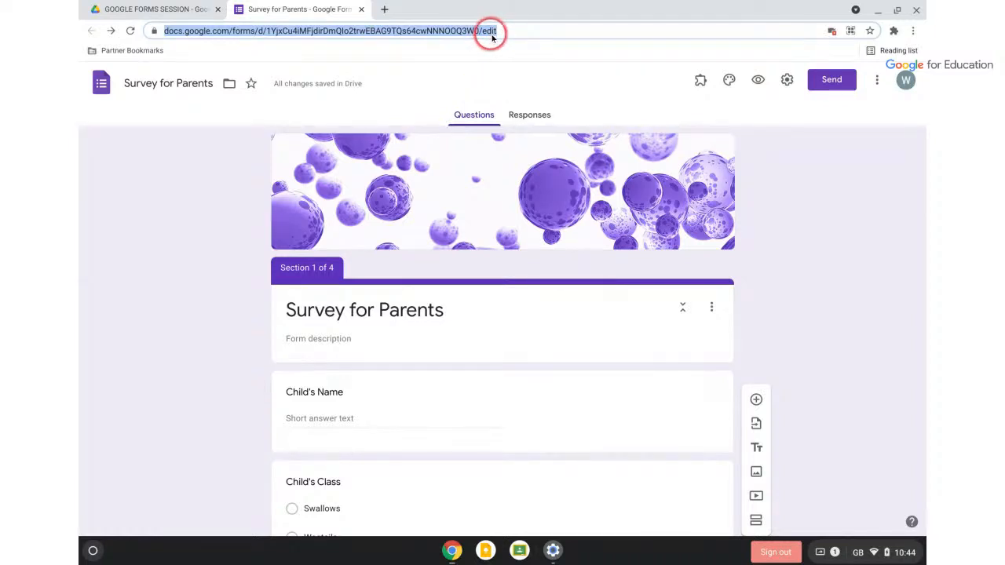
scroll(470, 326, down, 3)
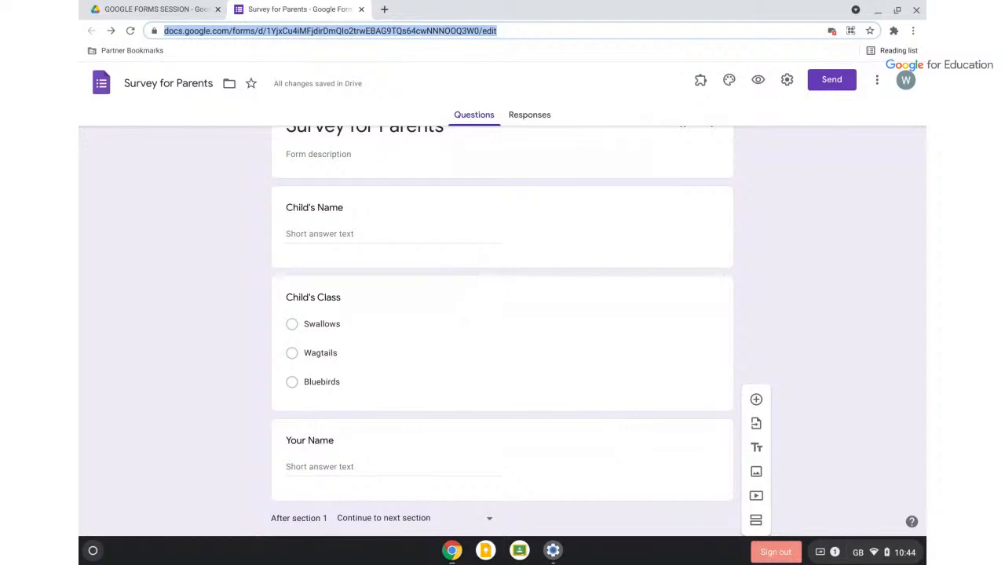
scroll(503, 314, up, 3)
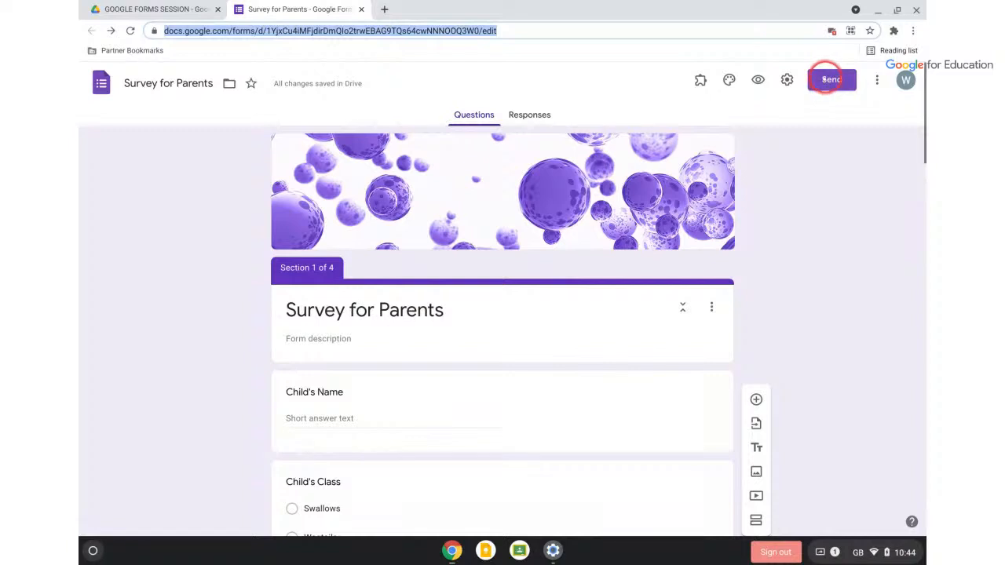
click(826, 80)
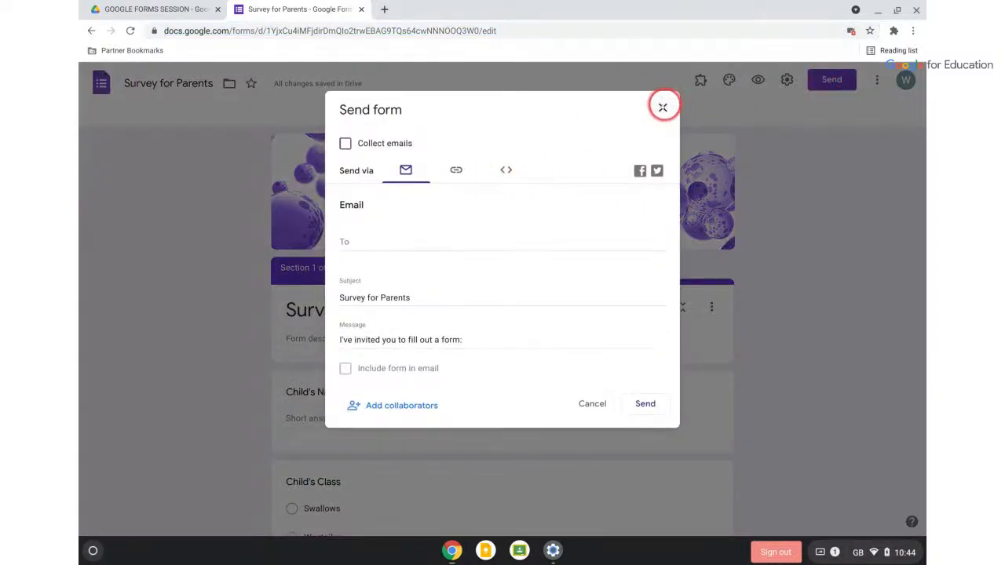
click(663, 107)
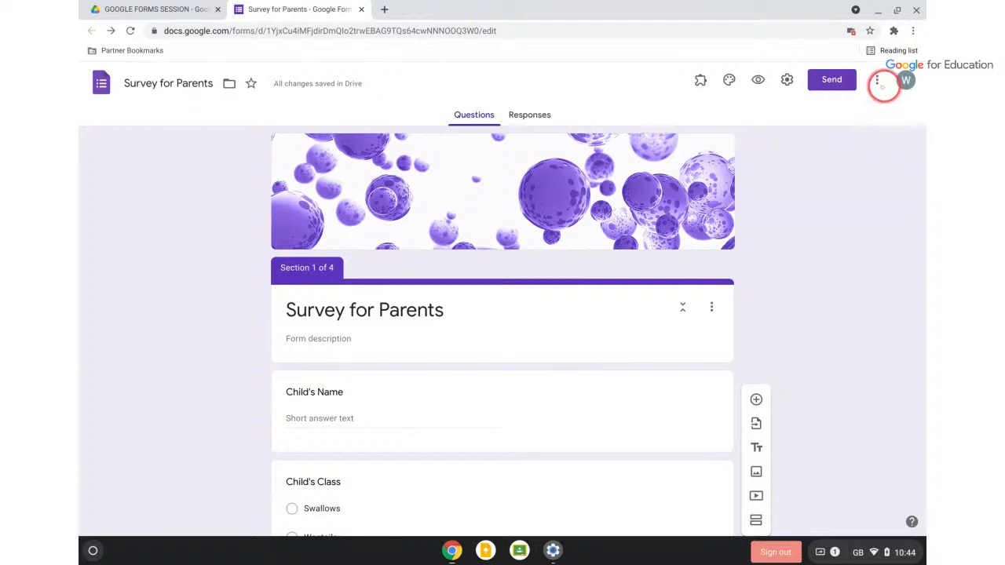
Choose Make a copy from the More menu, then close the Survey for Parents tab
click(877, 82)
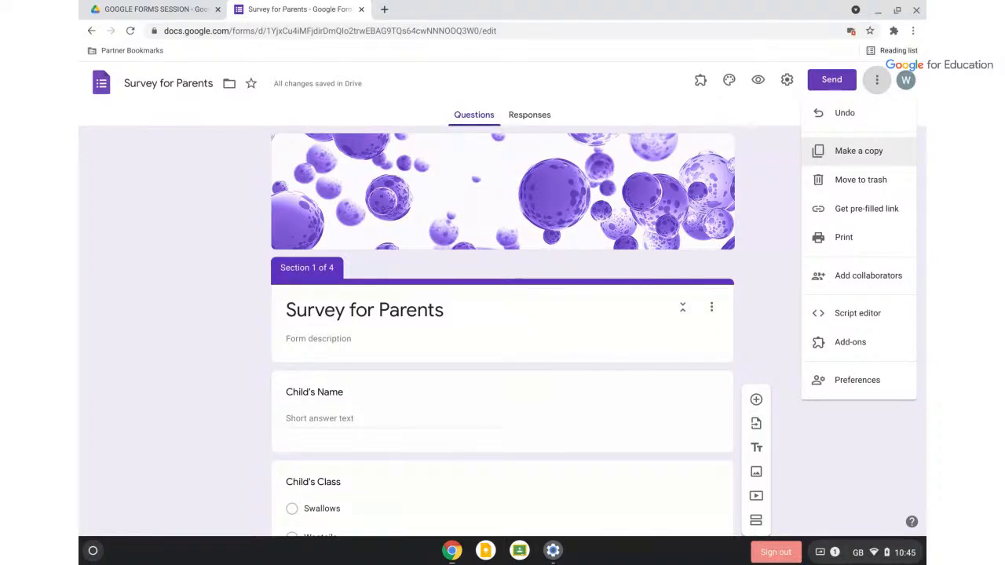
click(853, 151)
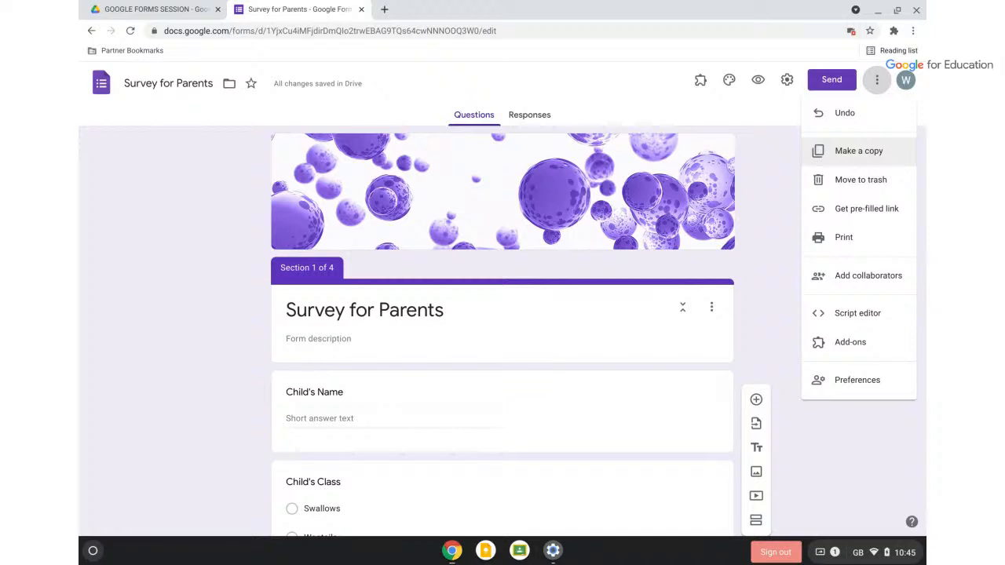
click(361, 9)
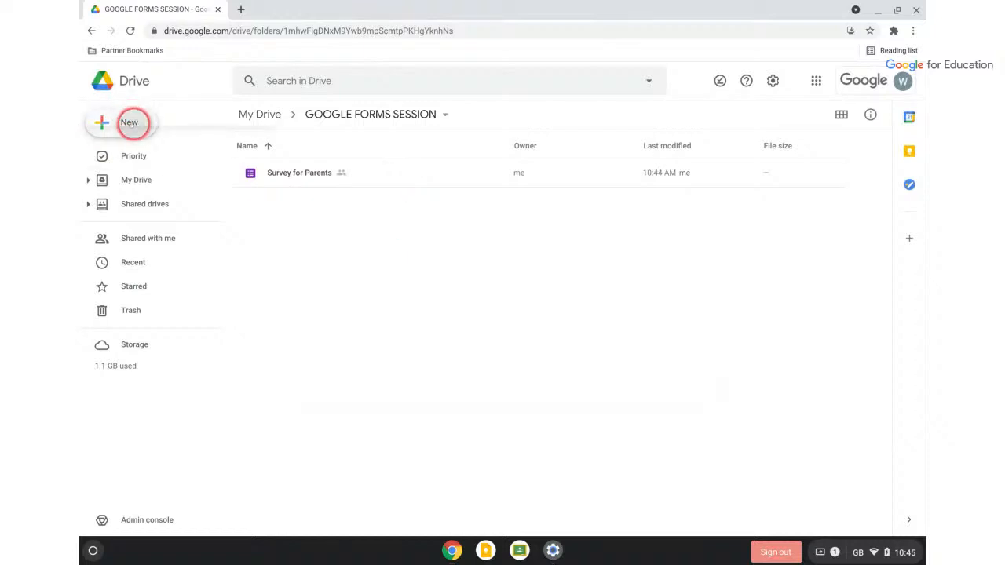
Create a new blank Google Form from the New menu in the GOOGLE FORMS SESSION folder
click(129, 123)
click(168, 261)
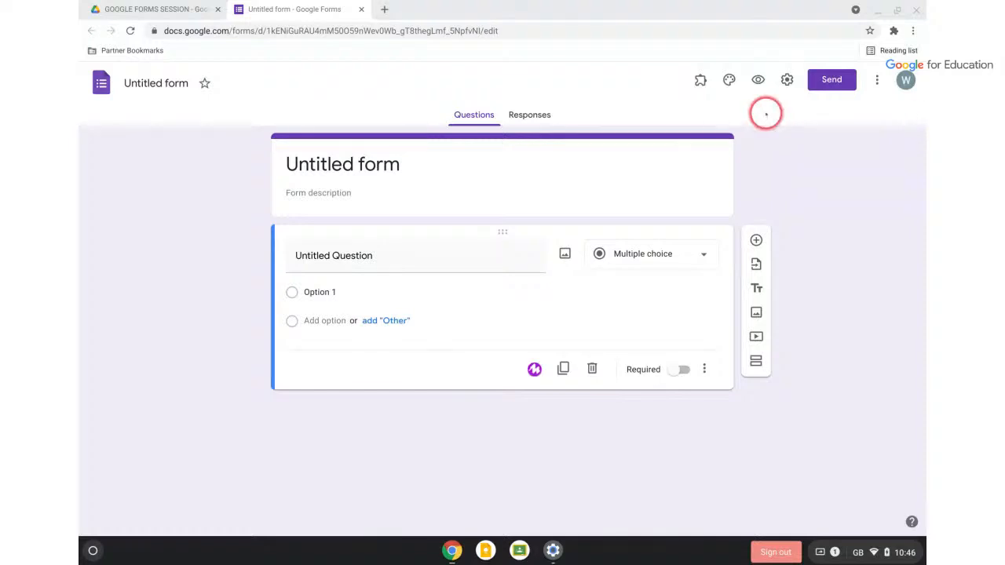
Rename the untitled form and its file to 'Food order form'
click(392, 162)
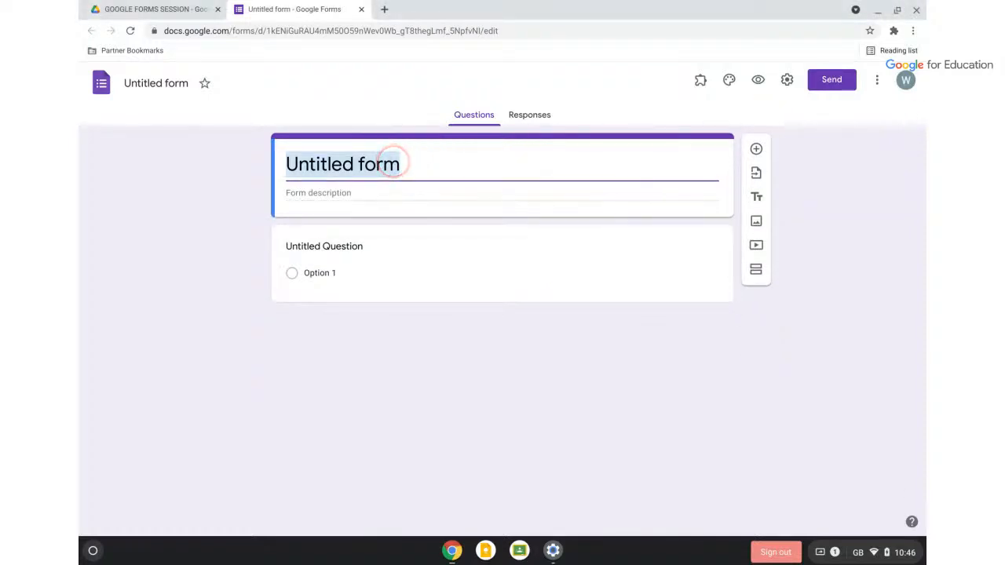
text(Food order f)
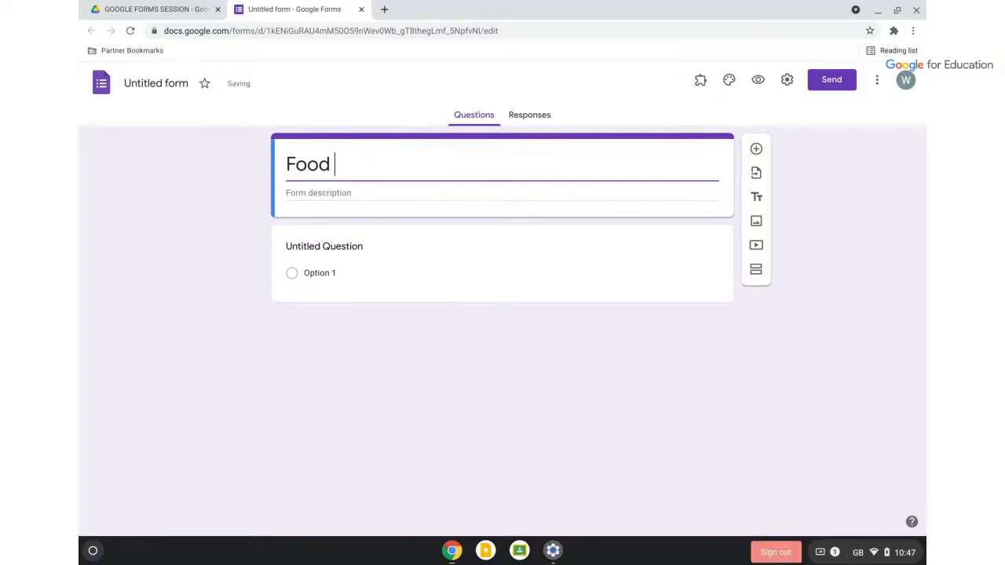
text(o)
key(BackSpace)
text(r)
key(BackSpace)
text(orm)
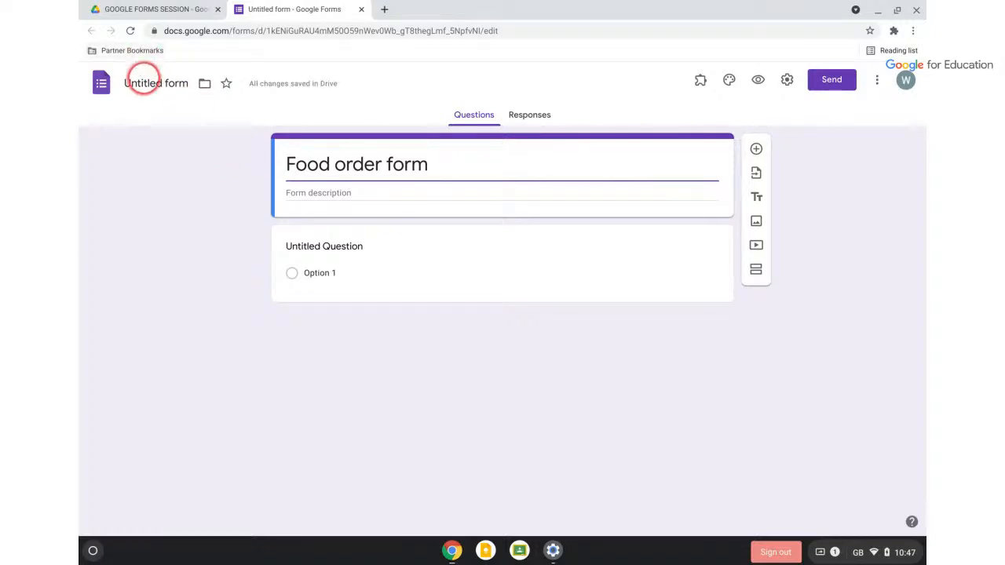
click(144, 78)
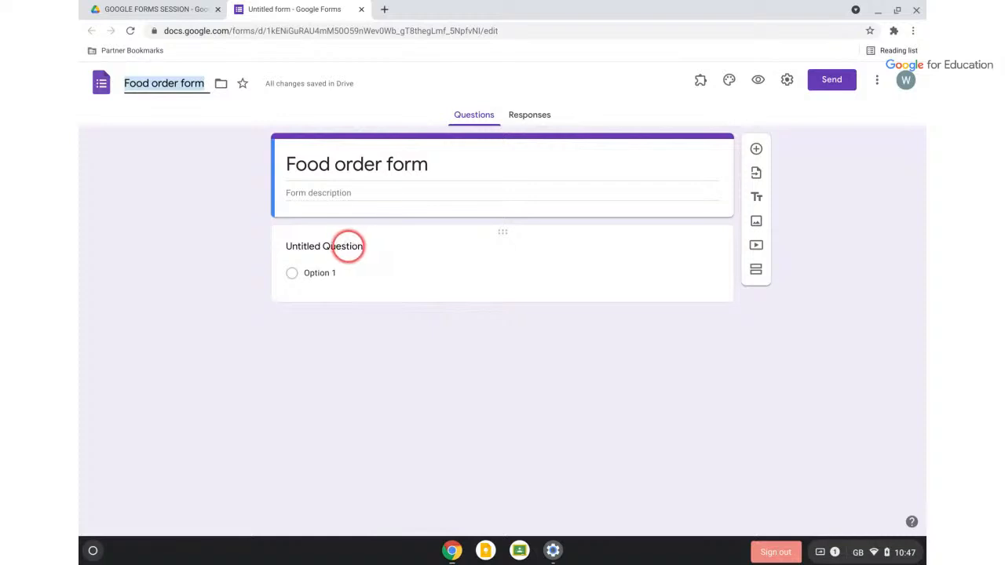
click(348, 246)
Title the first question 'Name' and add a question 'Would you prefer hot or cold food?'
text(Name)
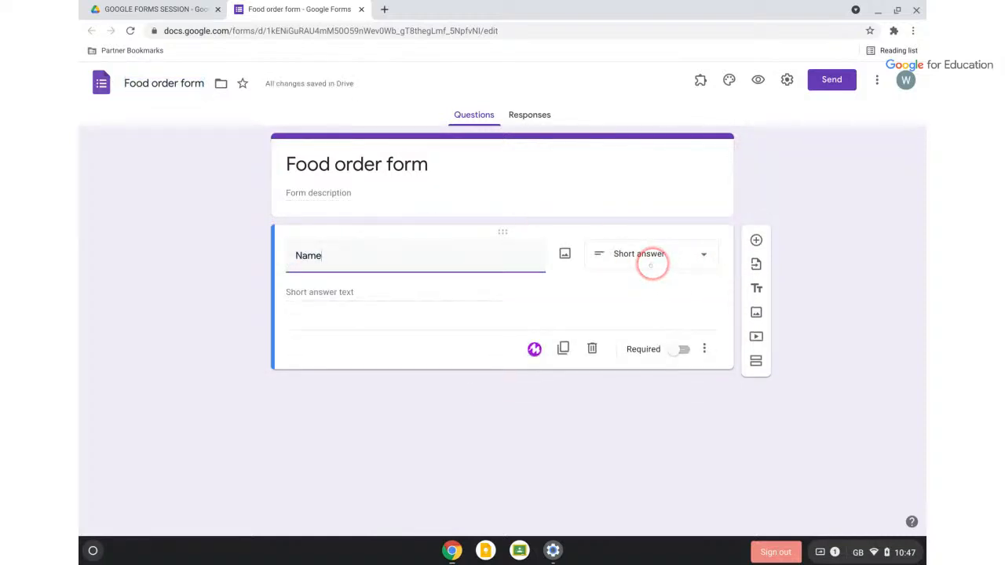
scroll(651, 265, up, 3)
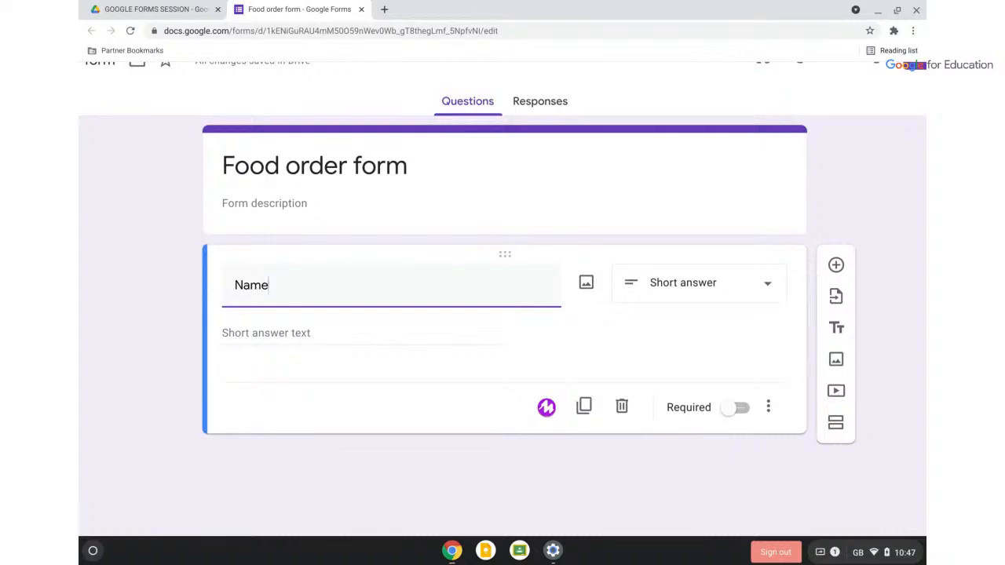
scroll(502, 253, down, 2)
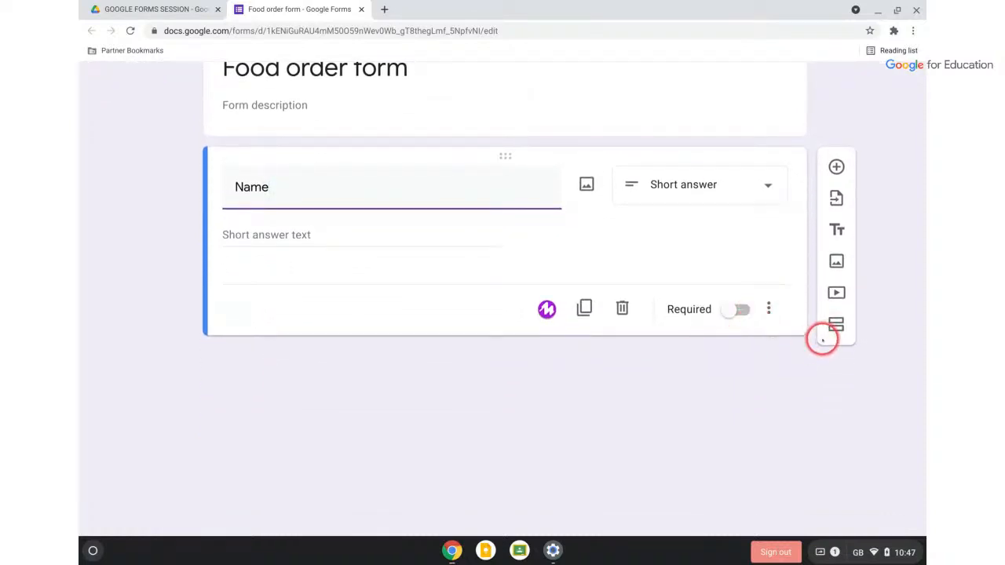
click(837, 165)
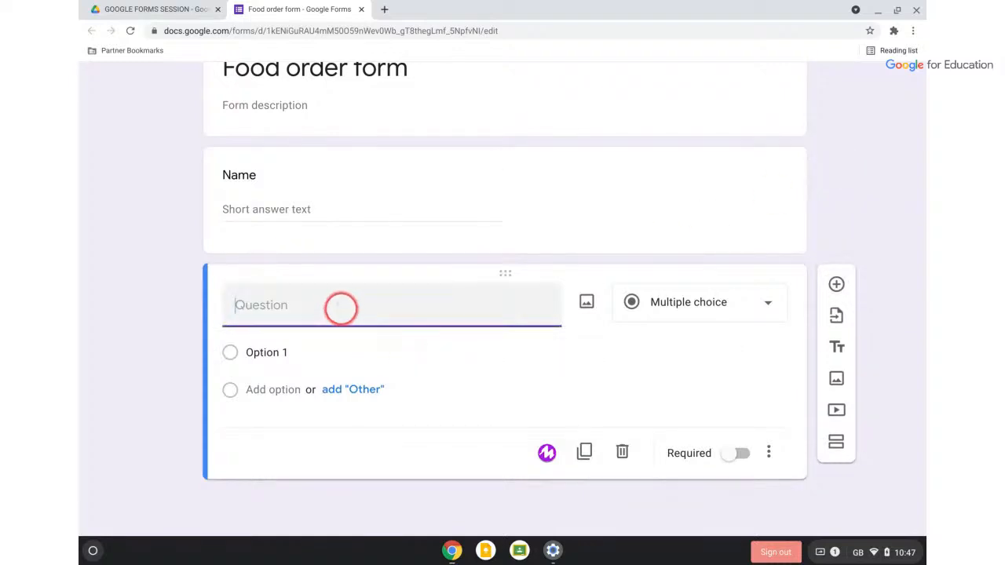
text(Would you prefer hot or cold food)
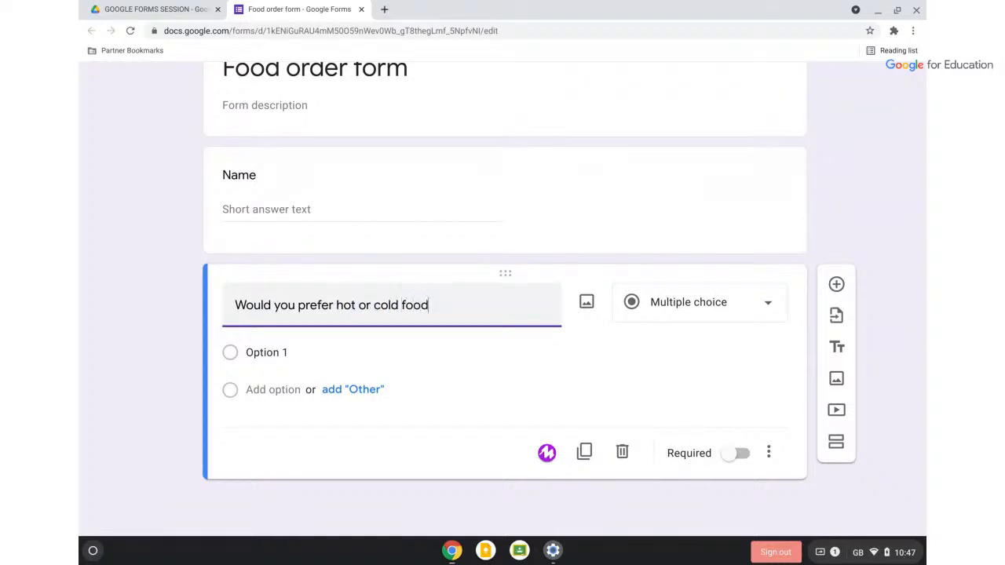
text(>)
key(BackSpace)
key(ctrl+/)
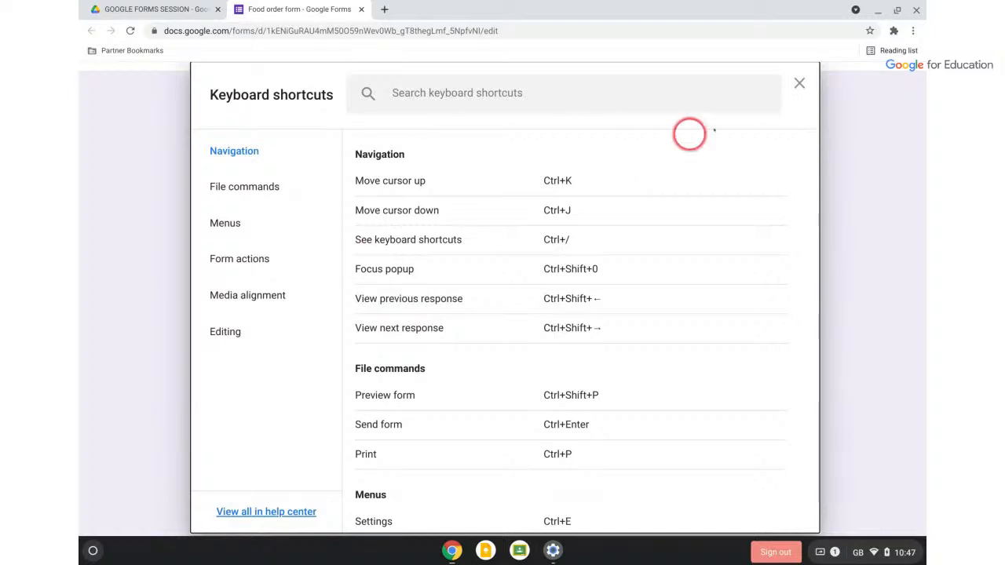
click(795, 84)
text(?)
scroll(541, 288, down, 1)
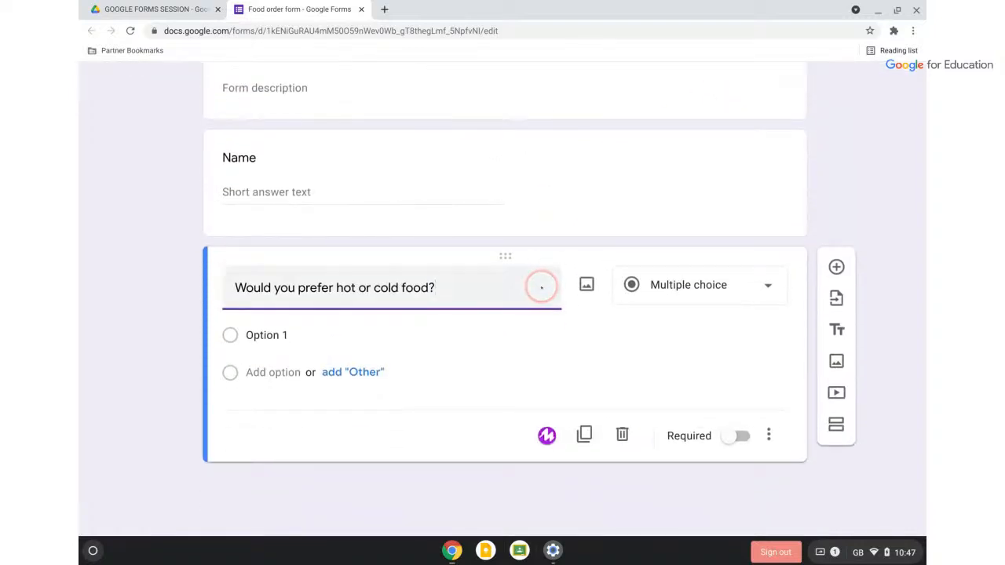
Give the hot-or-cold question the answer options Hot and Cold
click(256, 340)
text(Hot)
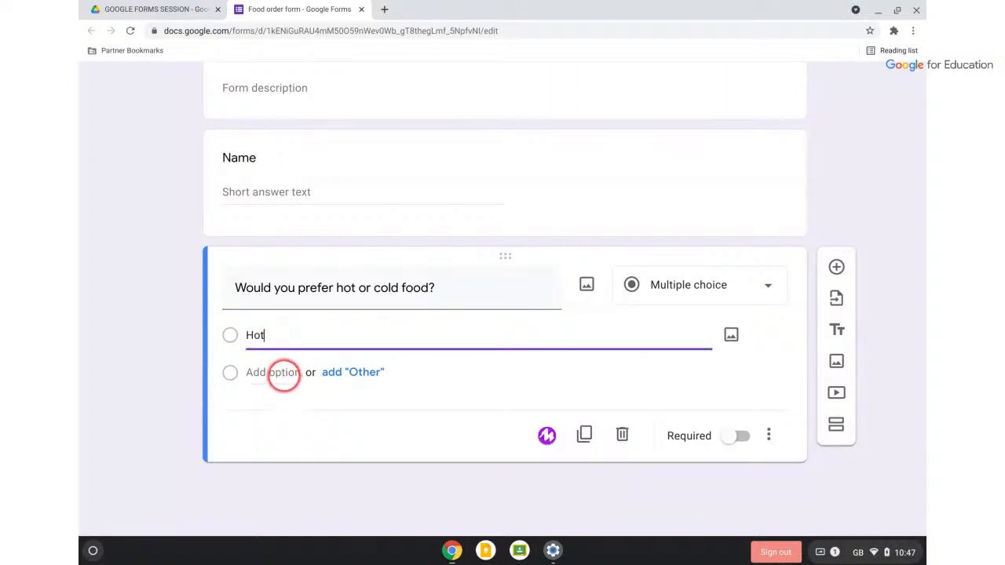
click(282, 373)
text(Cold)
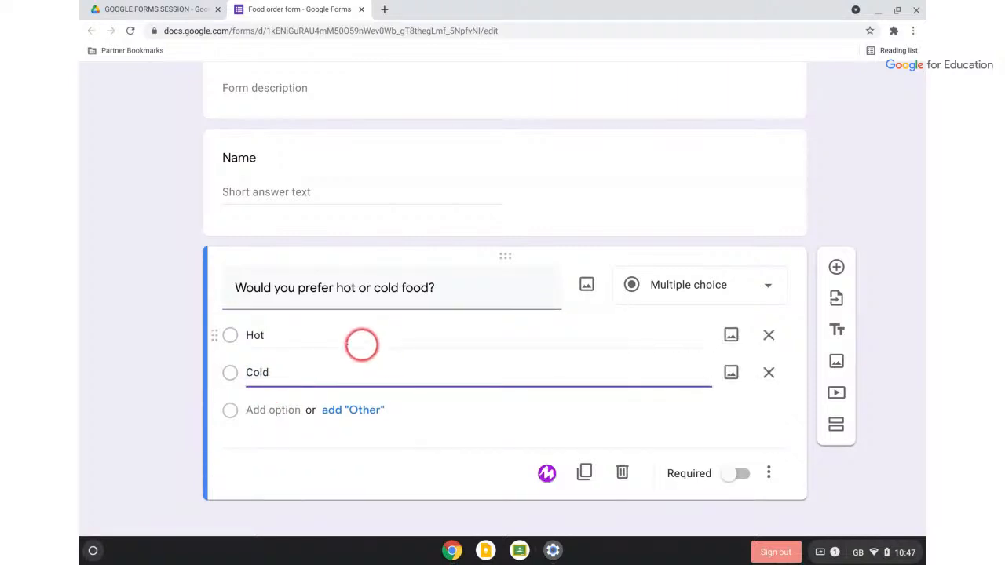
click(265, 335)
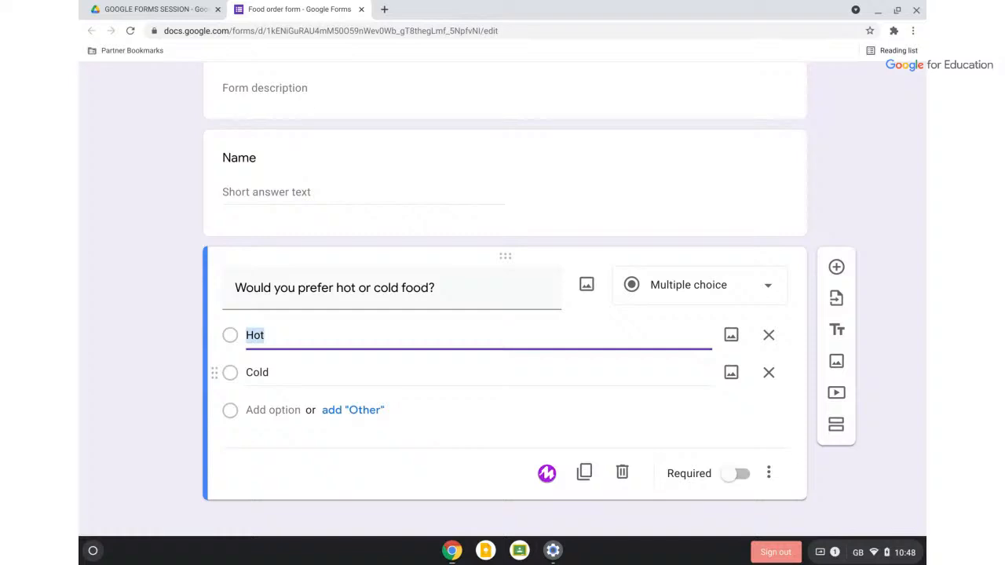
scroll(259, 373, down, 1)
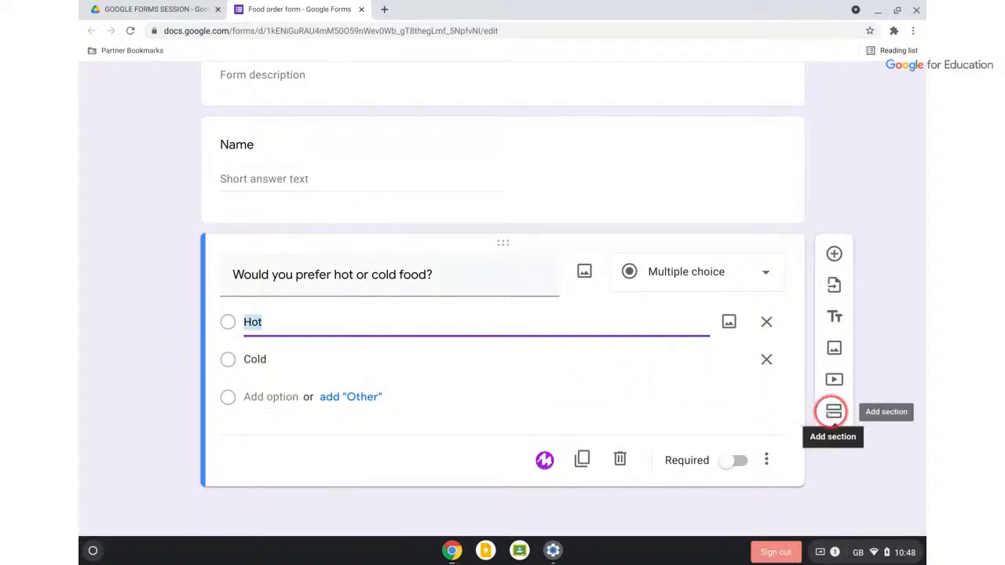
Add two new sections titled 'Hot food' and 'Cold Food'
click(834, 411)
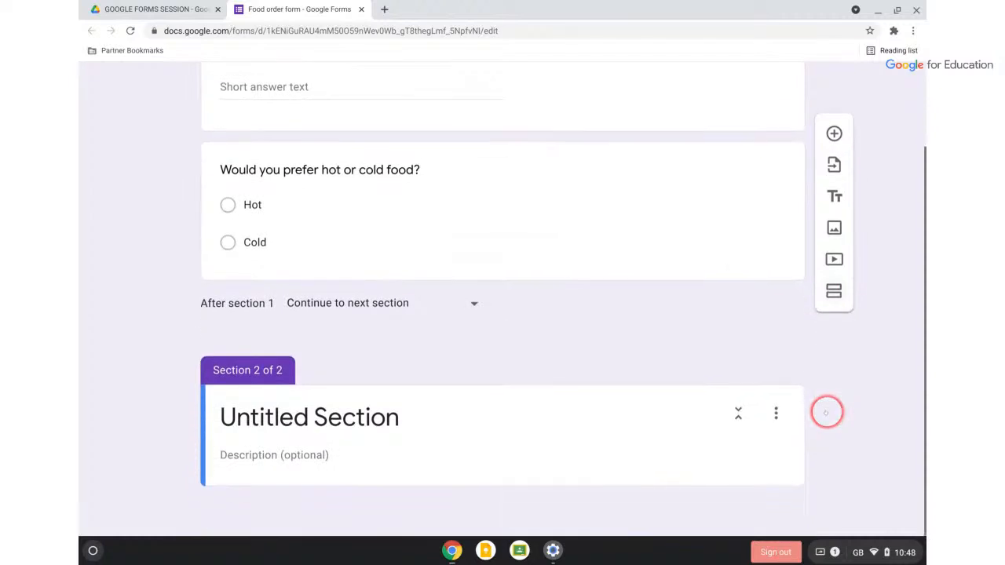
click(318, 421)
text(Ho)
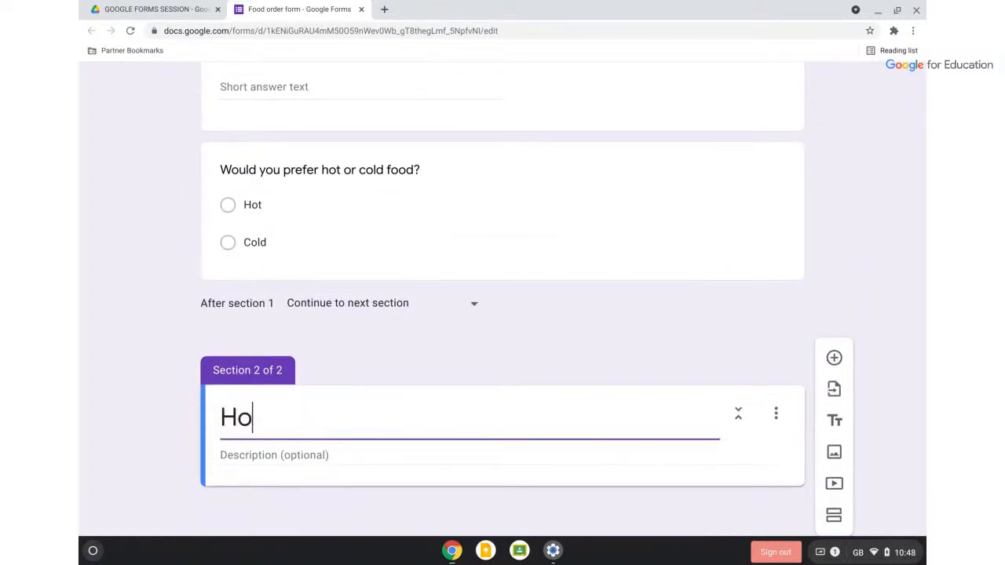
text(t food)
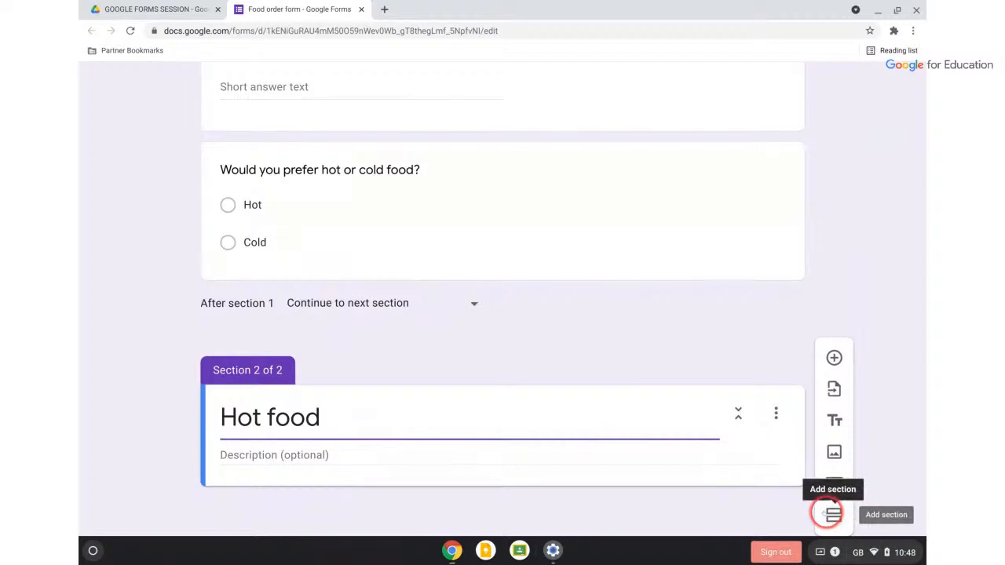
click(834, 514)
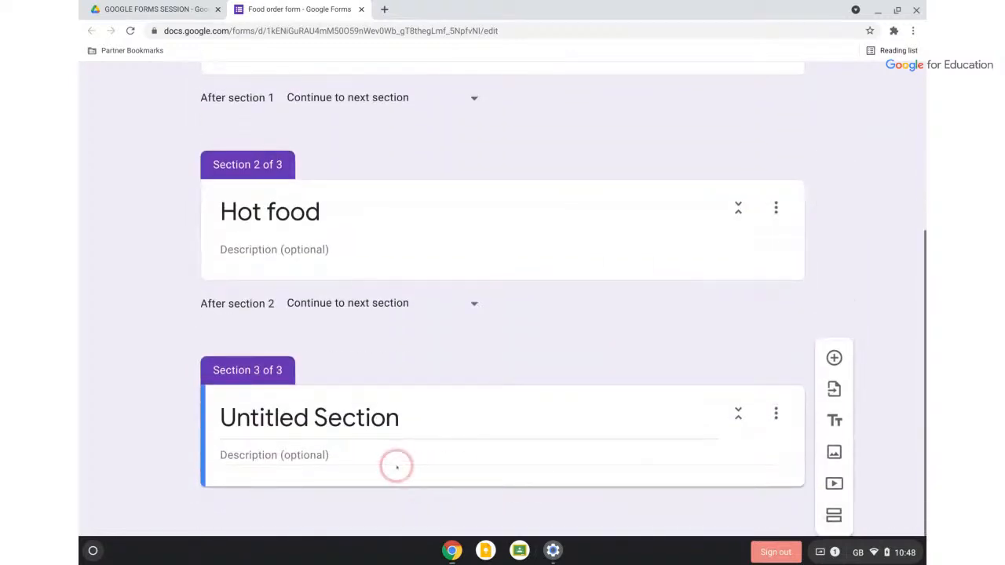
click(370, 417)
text(Cold Food)
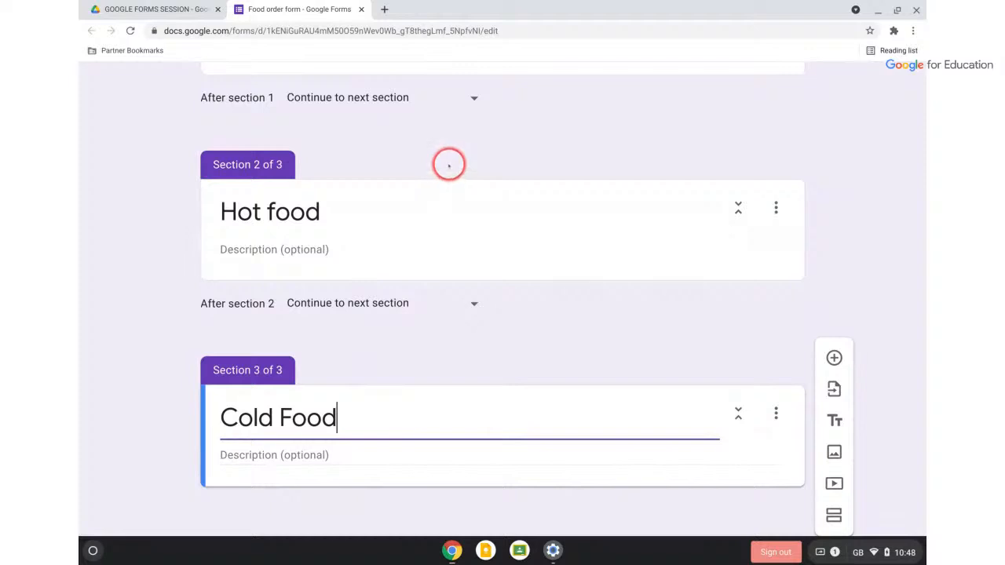
Add a new blank question to the Hot food section
scroll(449, 167, up, 2)
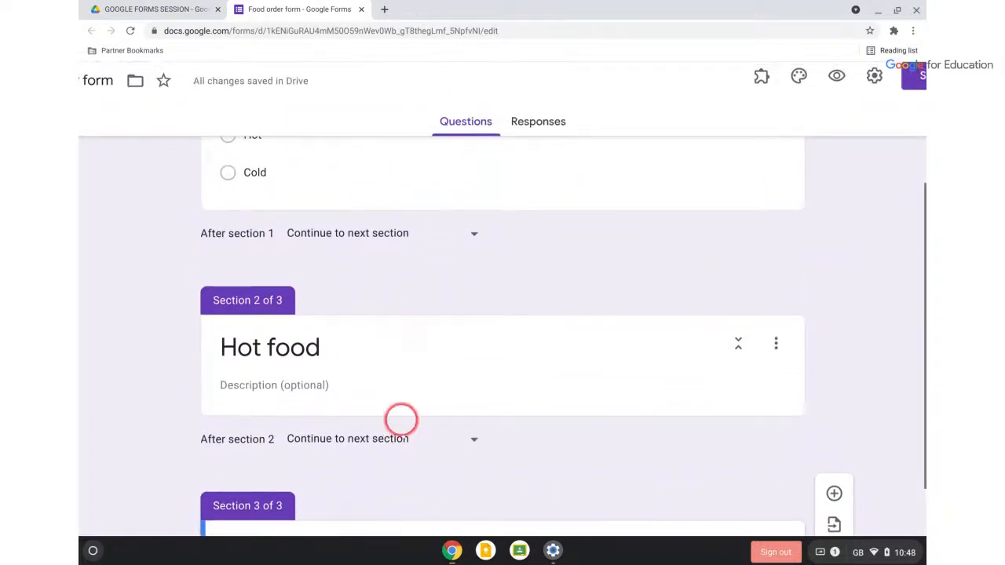
click(637, 366)
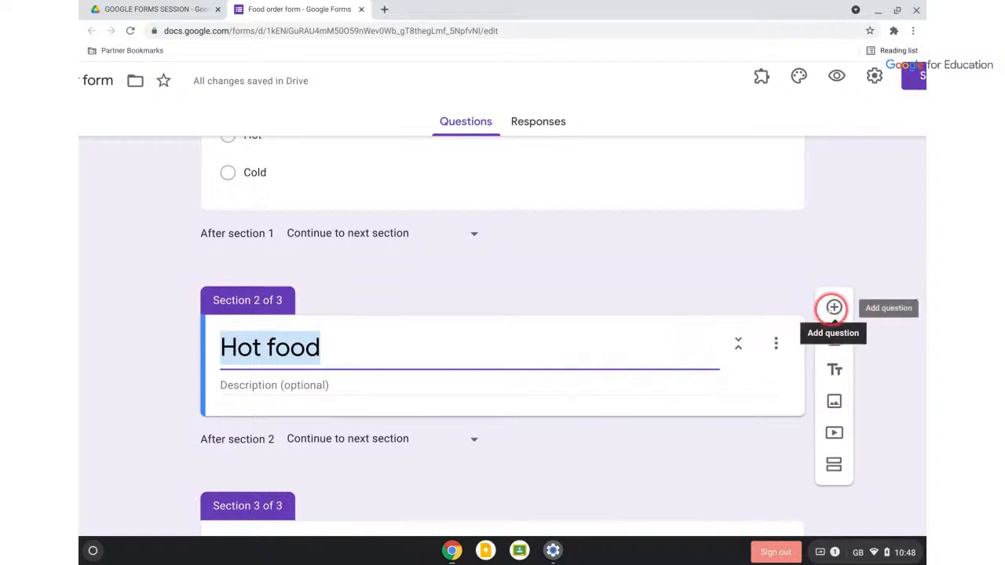
click(834, 307)
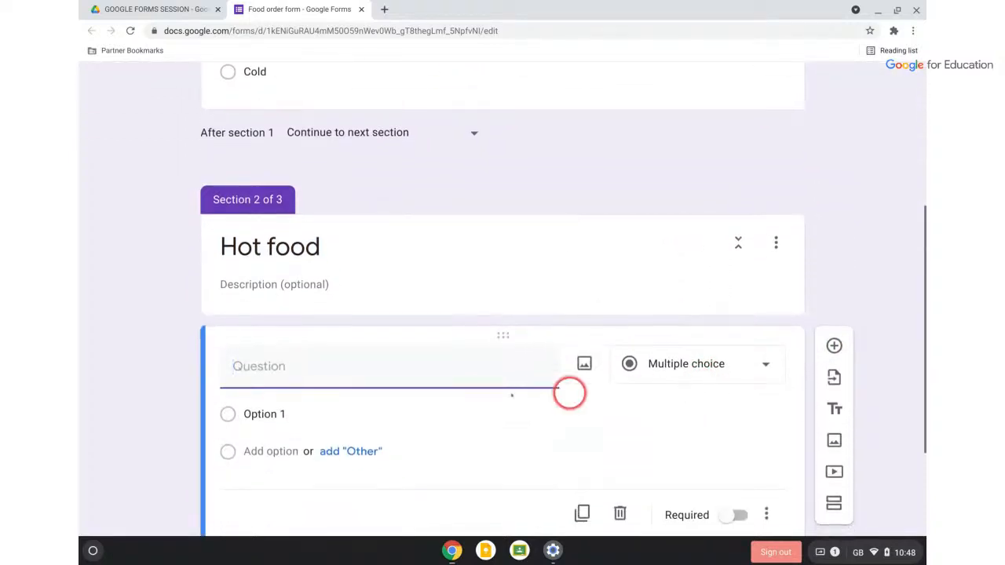
Make the Hot food question a multiple-choice 'What dish would you like?'
text(What dish would y)
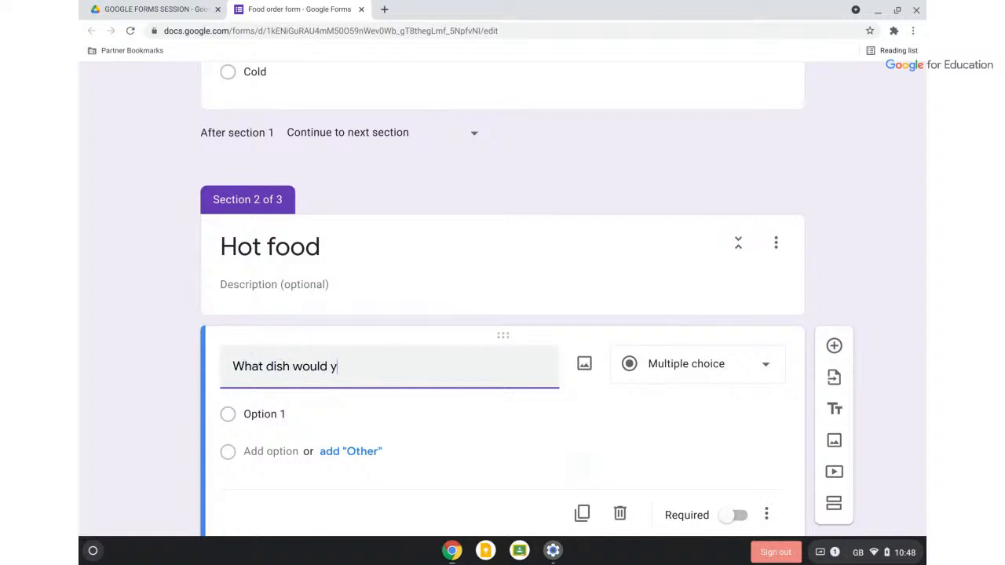
text(ou lk=)
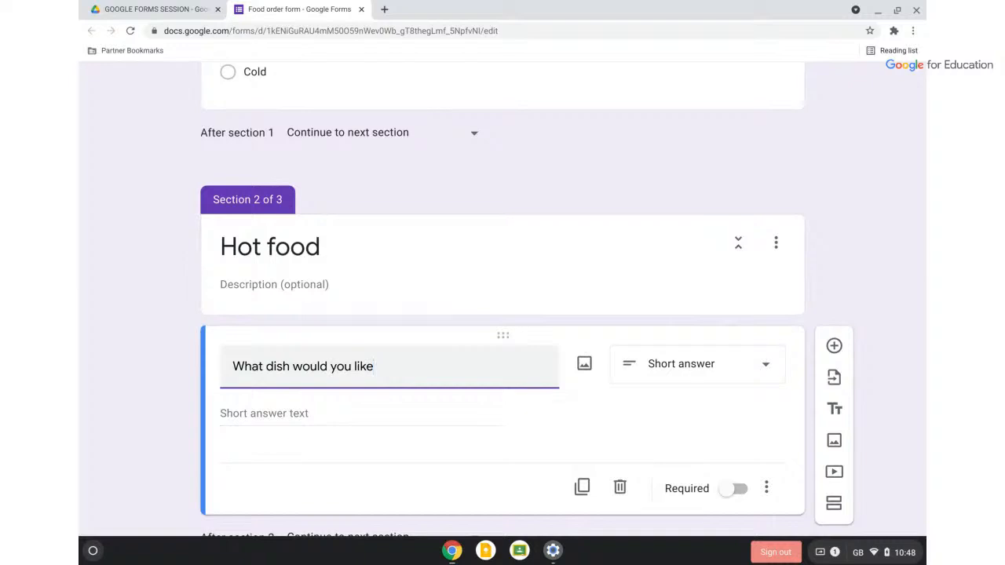
click(741, 363)
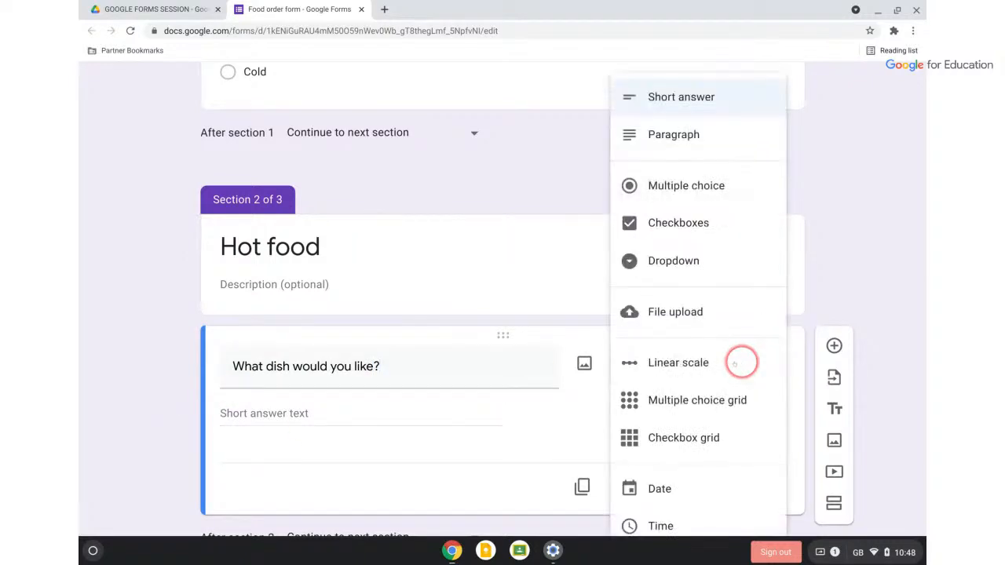
click(686, 185)
List Black bean curry, Palak Paneer and Akara as dish options, then select the Cold Food section
click(271, 414)
text(Black bean curry)
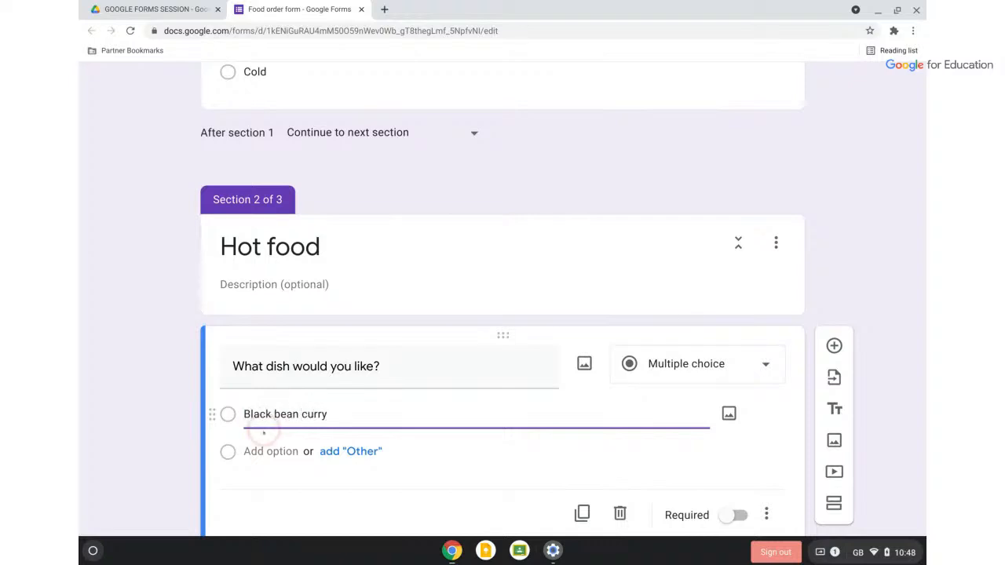
click(262, 451)
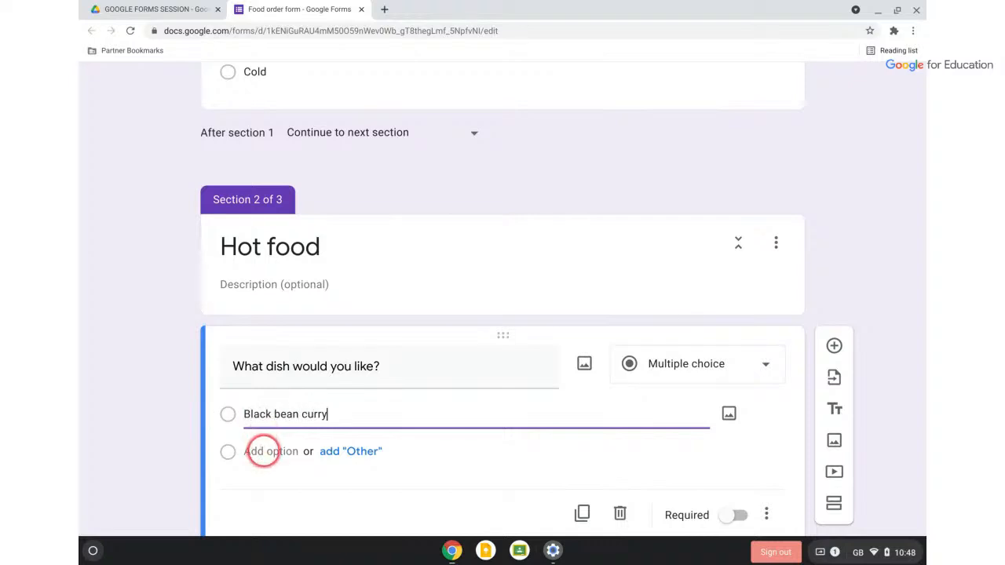
text(Palak Paneer)
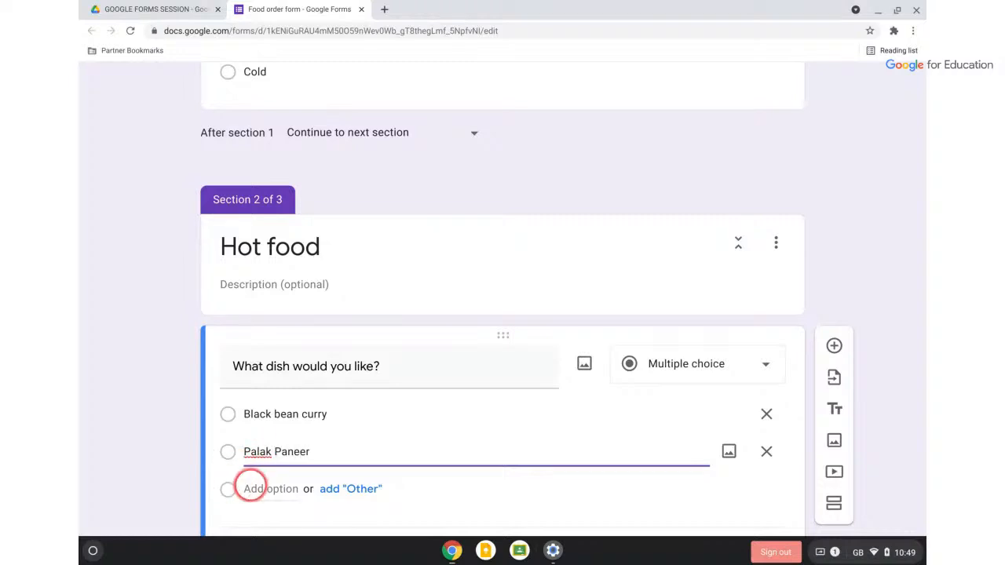
click(270, 488)
text(Akara)
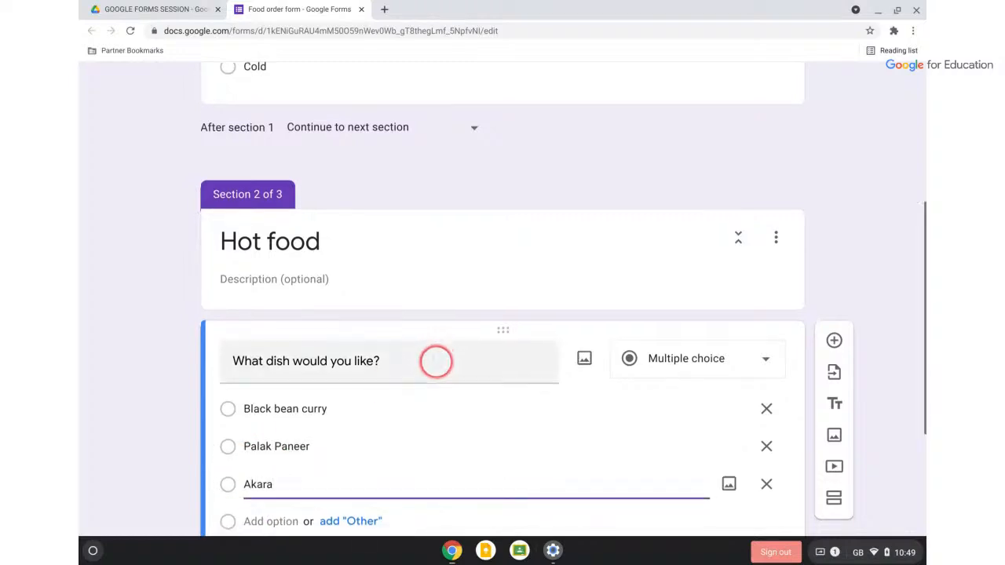
scroll(433, 359, down, 2)
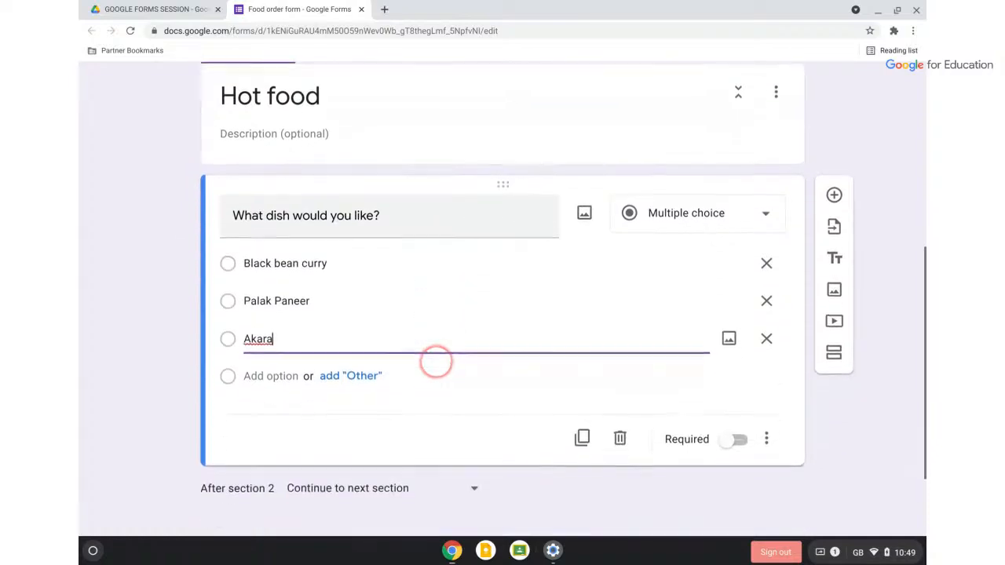
scroll(503, 299, down, 2)
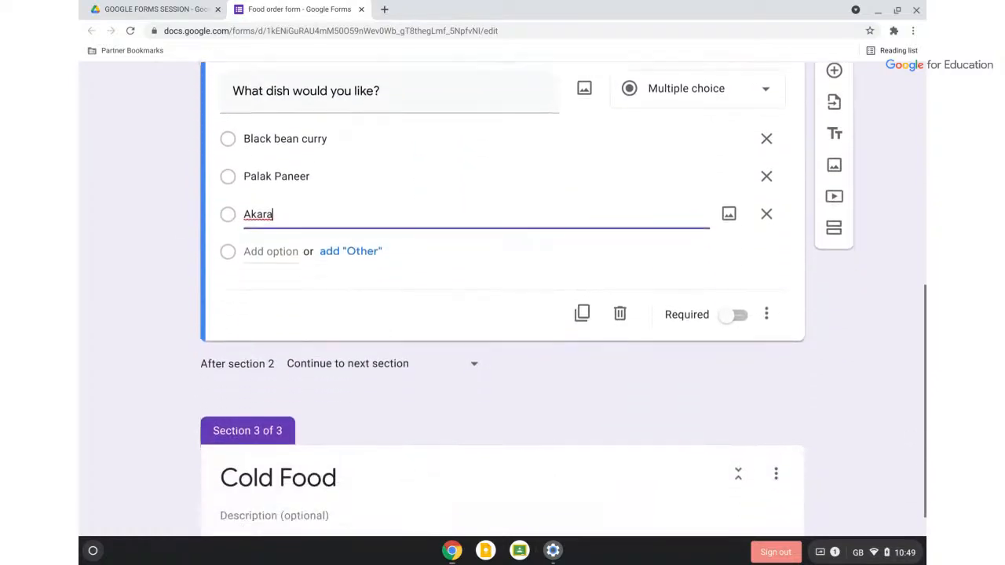
click(428, 422)
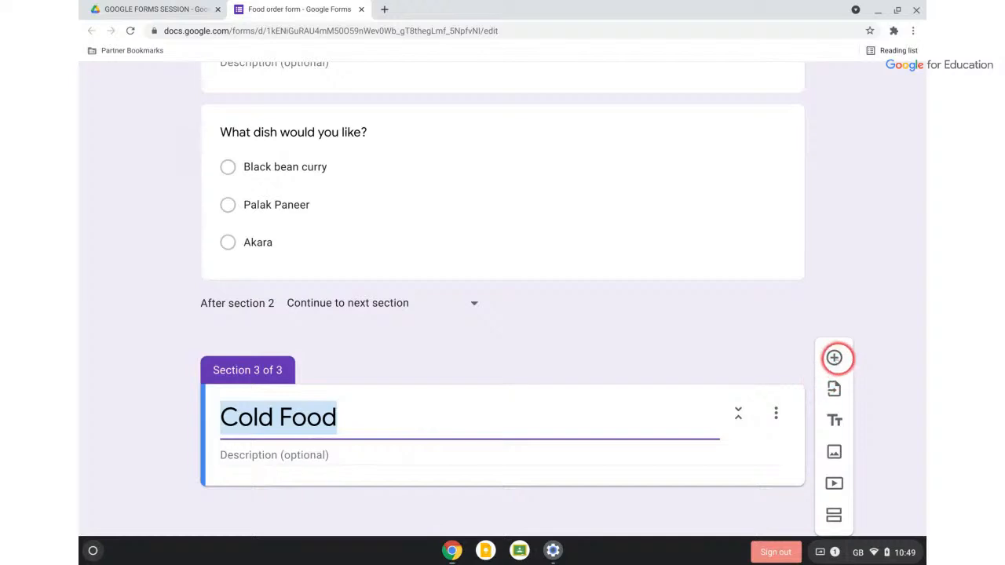
Add a multiple-choice question 'What dish would you like?' to the Cold Food section
click(834, 358)
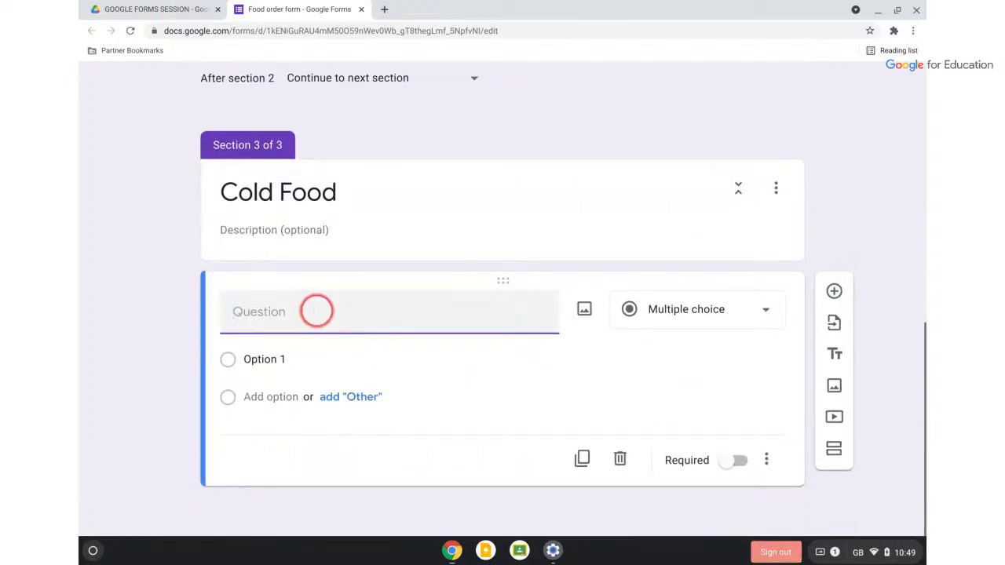
text(What dish would)
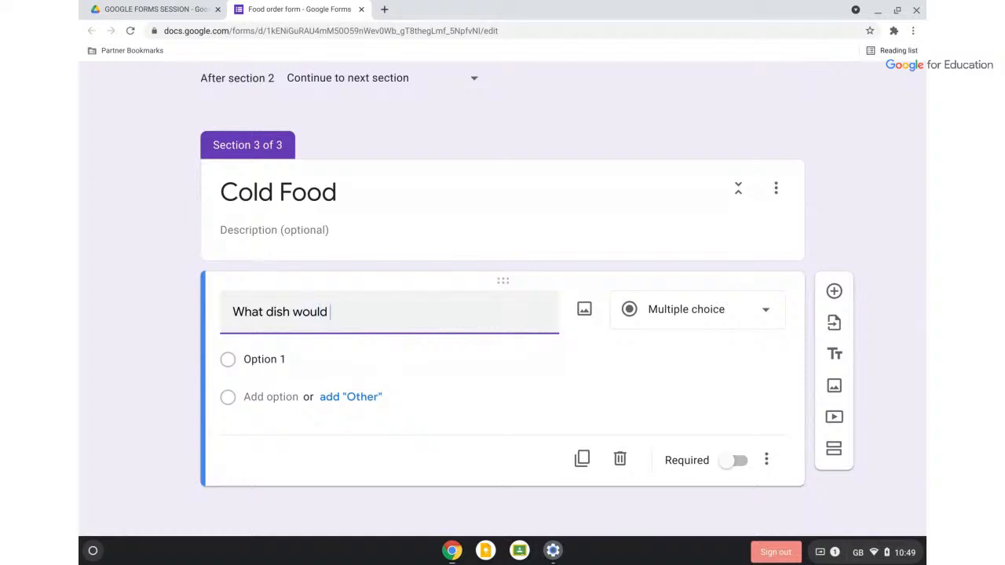
text( you kike?)
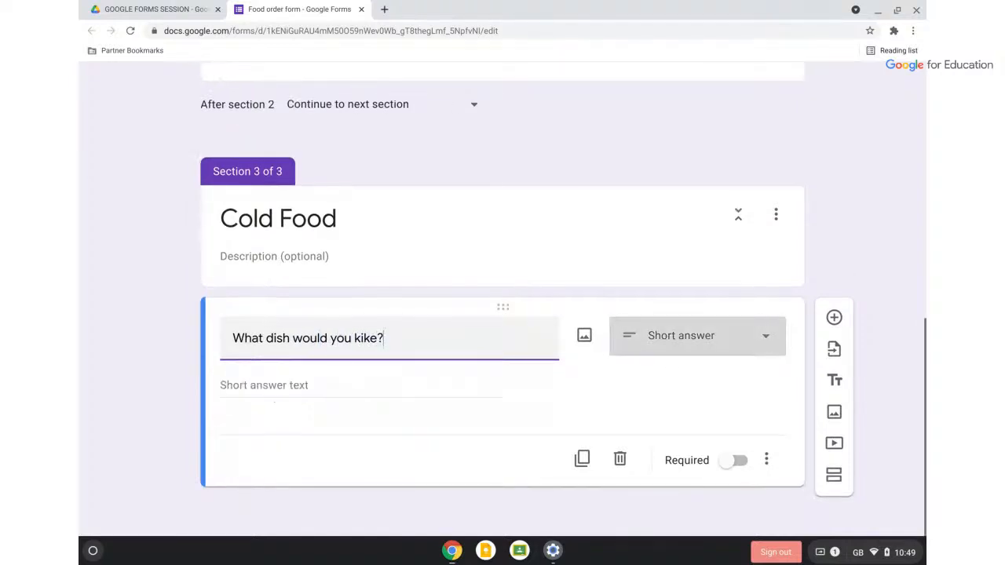
click(358, 338)
key(BackSpace)
text(l)
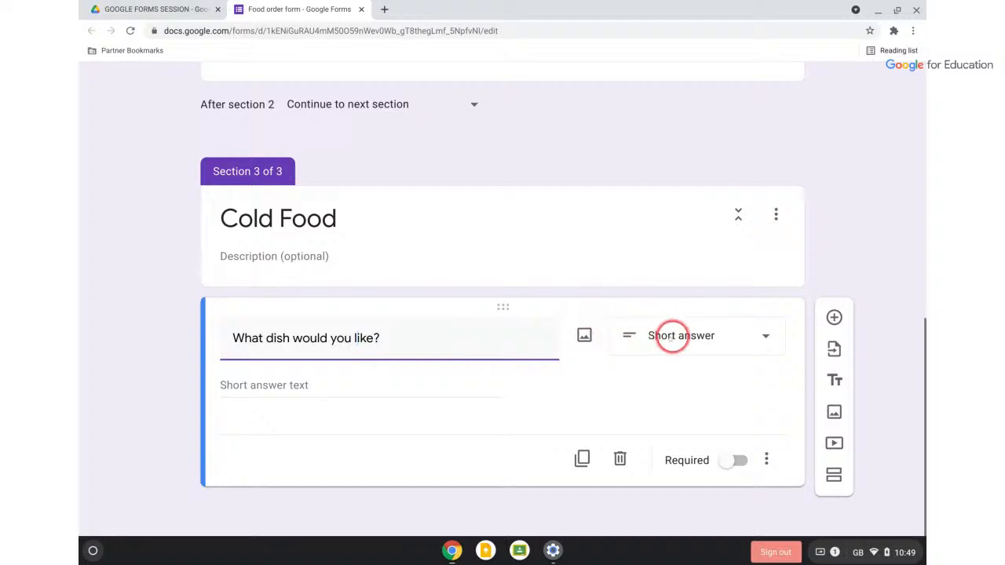
click(672, 336)
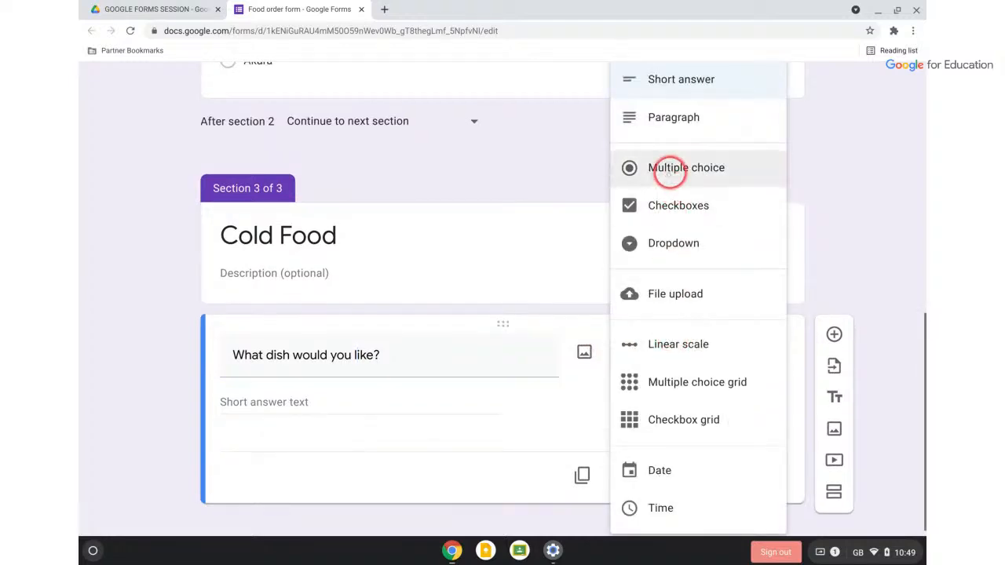
click(670, 170)
Give the Cold Food dish question the options Pasta, Sushi and Sandwich
click(307, 404)
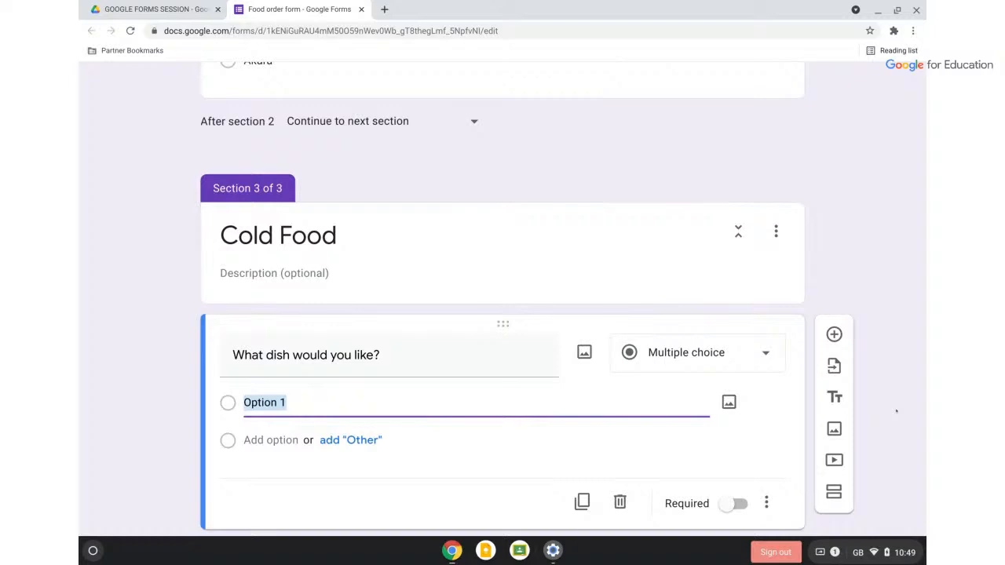
text(Pasta)
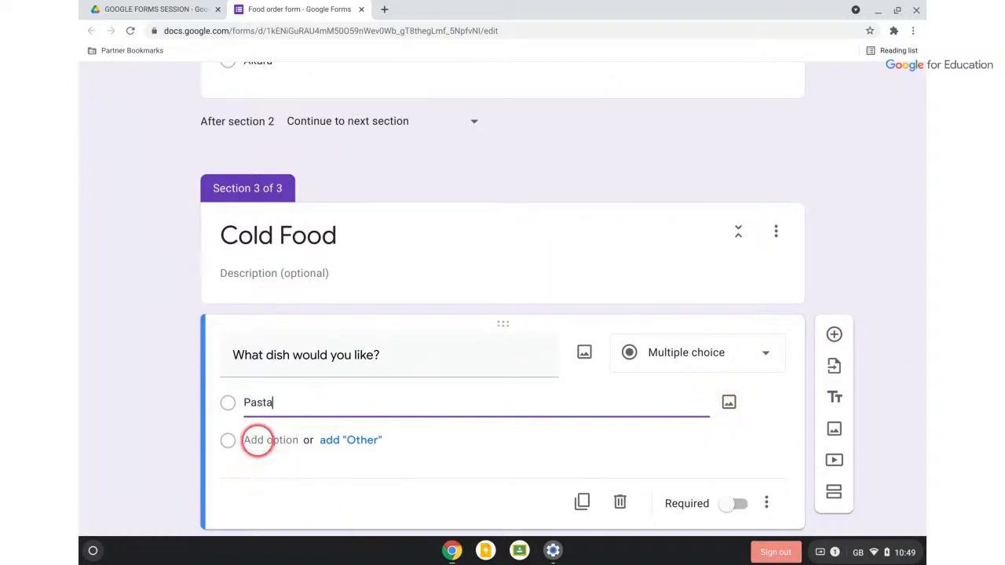
click(258, 440)
text(Sushi)
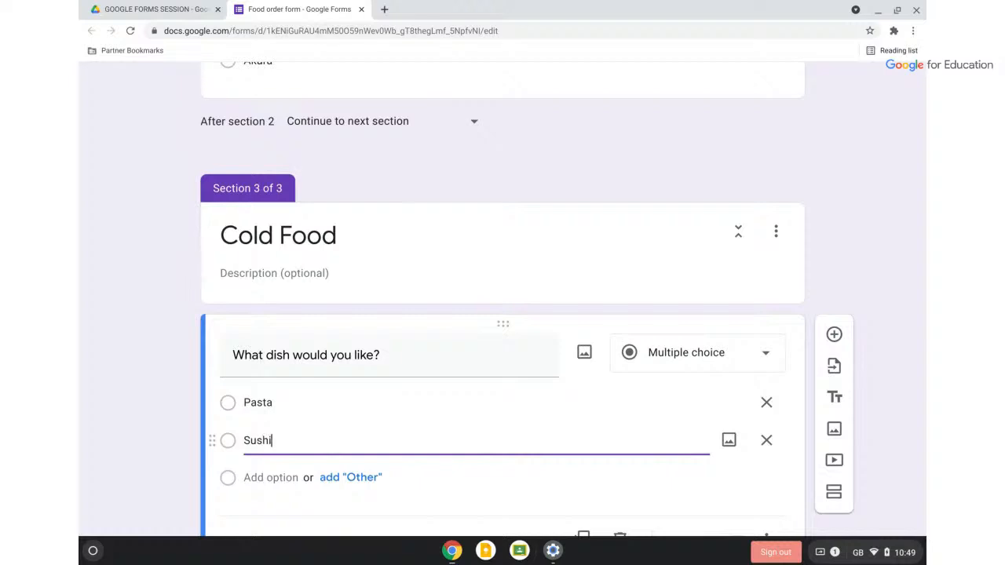
click(251, 476)
text(Sandwich)
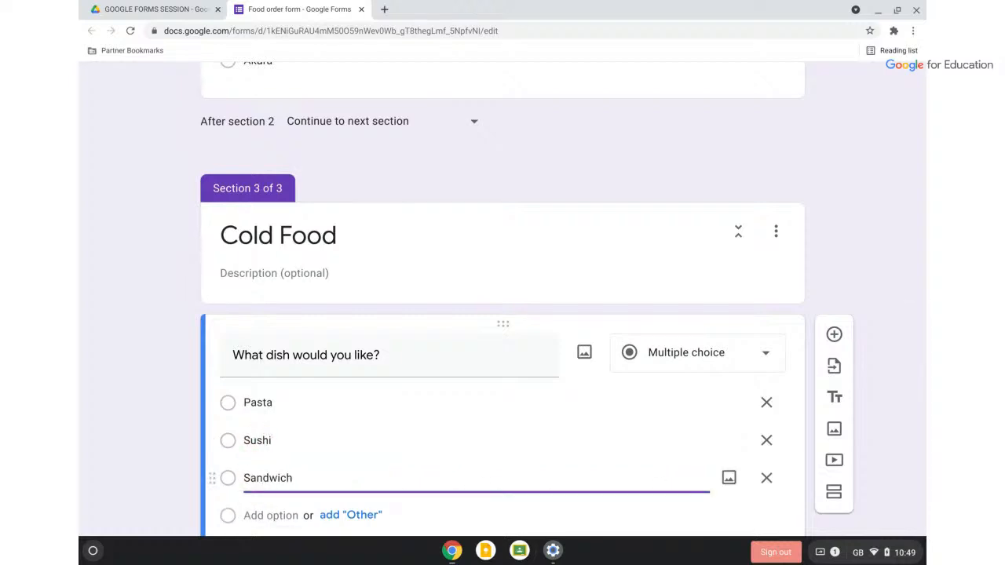
scroll(532, 231, up, 5)
scroll(532, 231, up, 6)
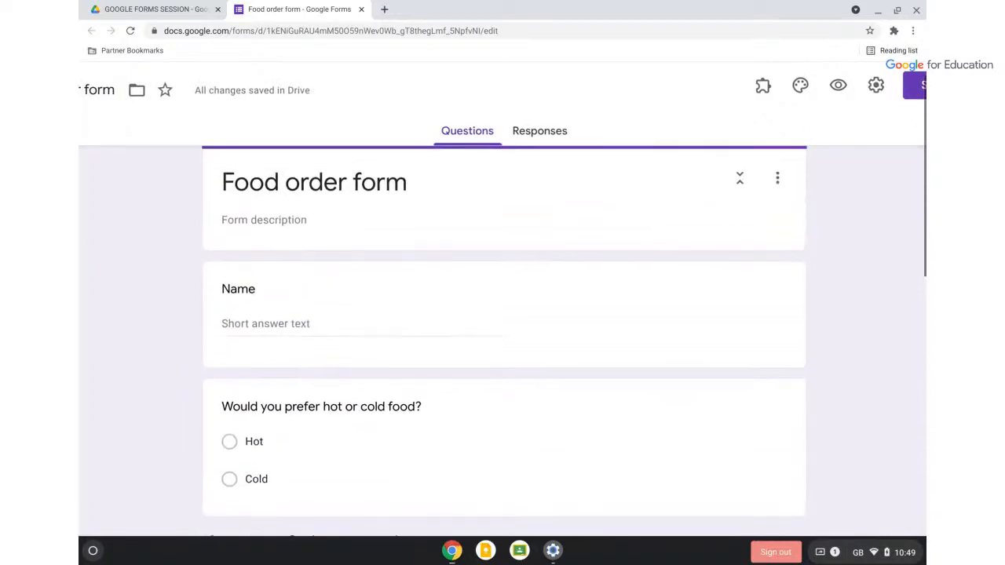
Select the 'Would you prefer hot or cold food?' question and bring up its More options menu
scroll(532, 231, down, 1)
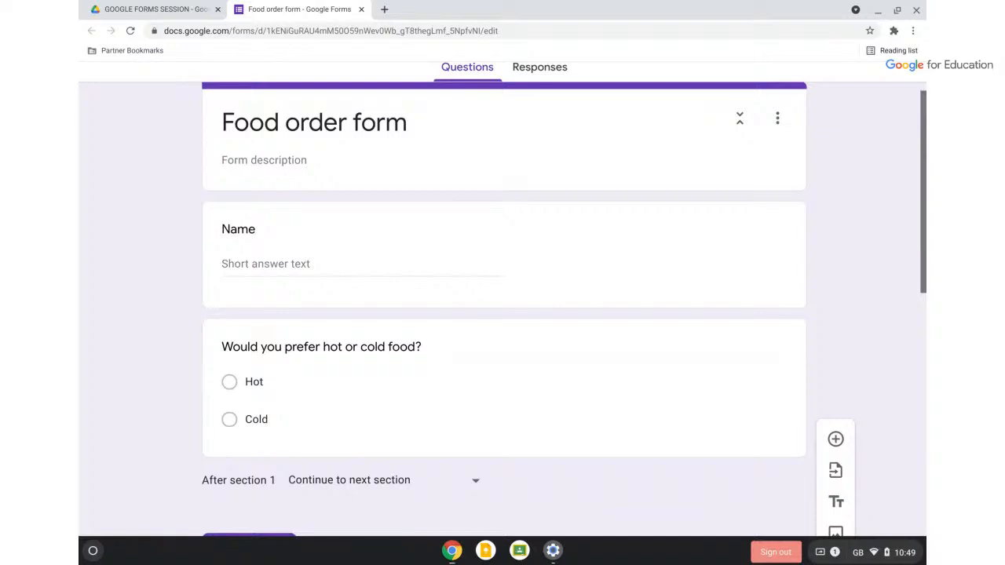
click(524, 398)
scroll(628, 392, down, 2)
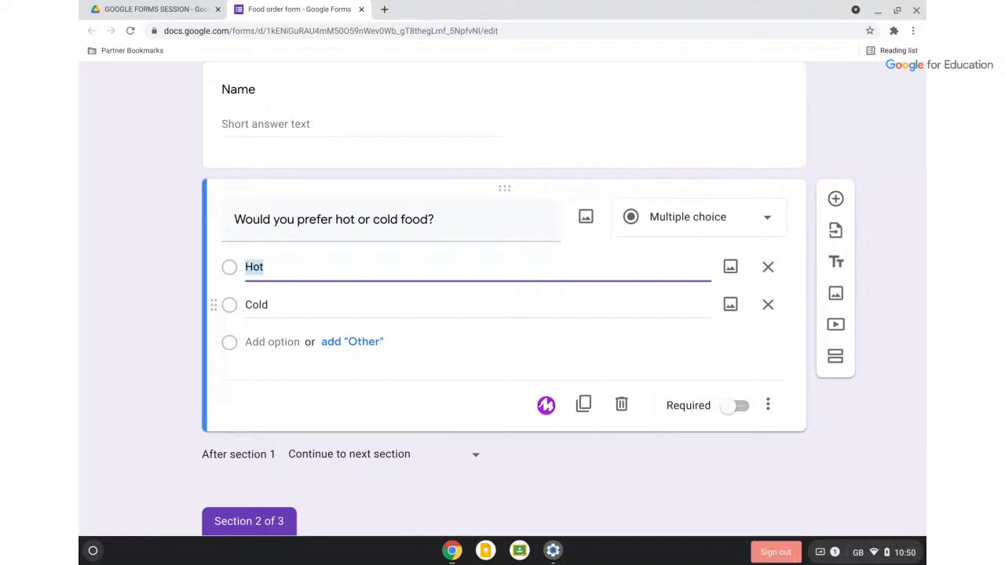
scroll(502, 298, down, 3)
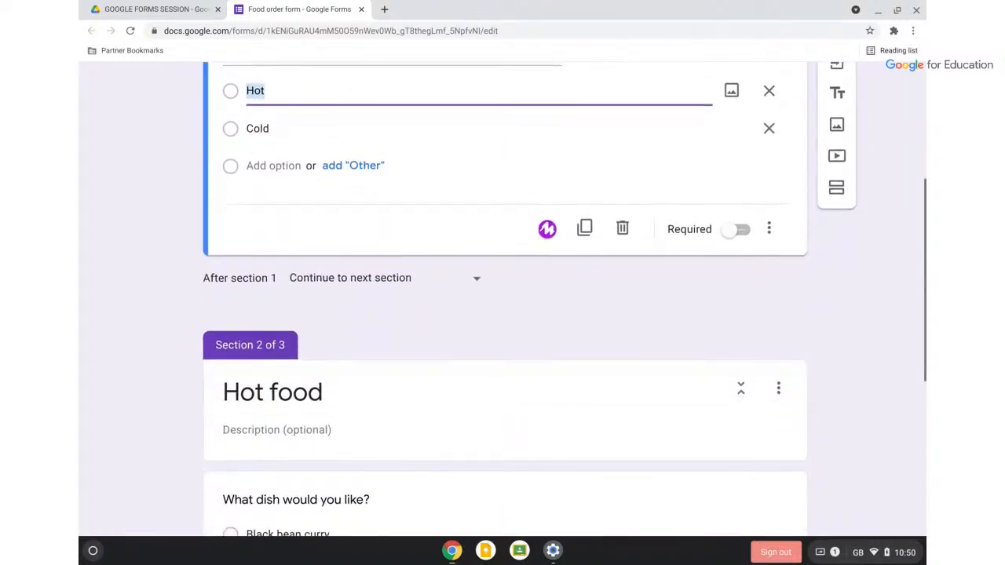
scroll(503, 298, down, 2)
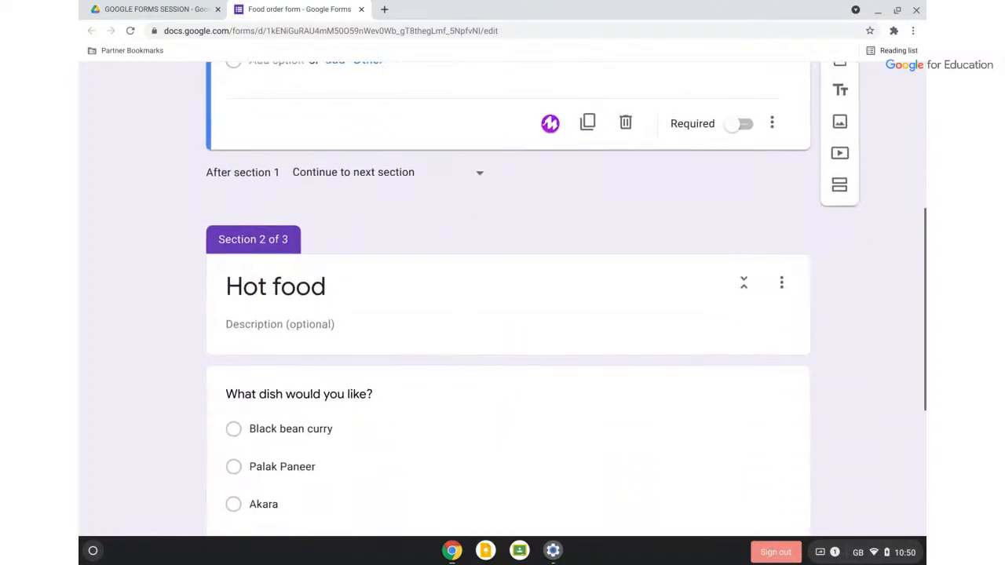
scroll(503, 299, up, 4)
scroll(503, 298, right, 1)
scroll(502, 299, up, 1)
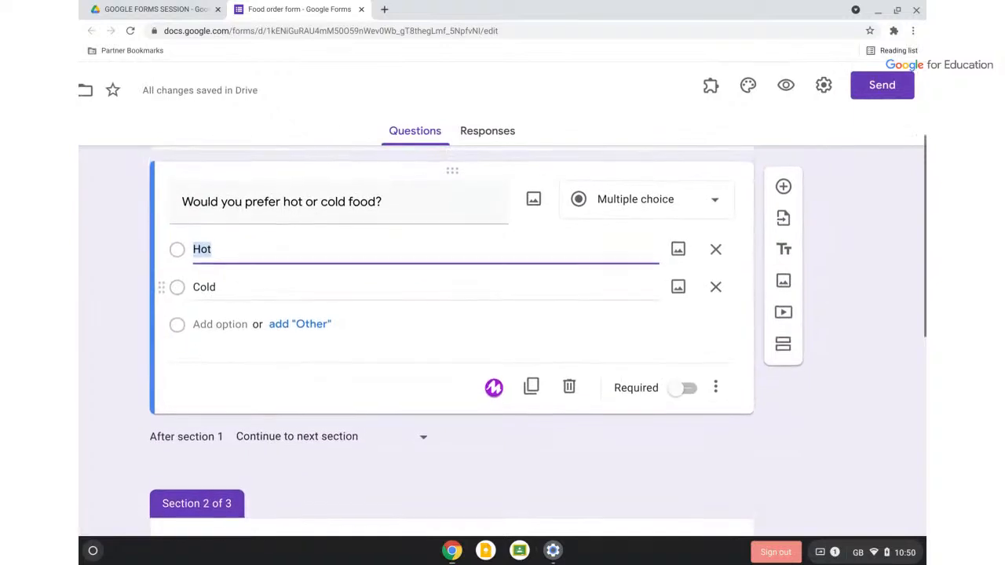
click(716, 389)
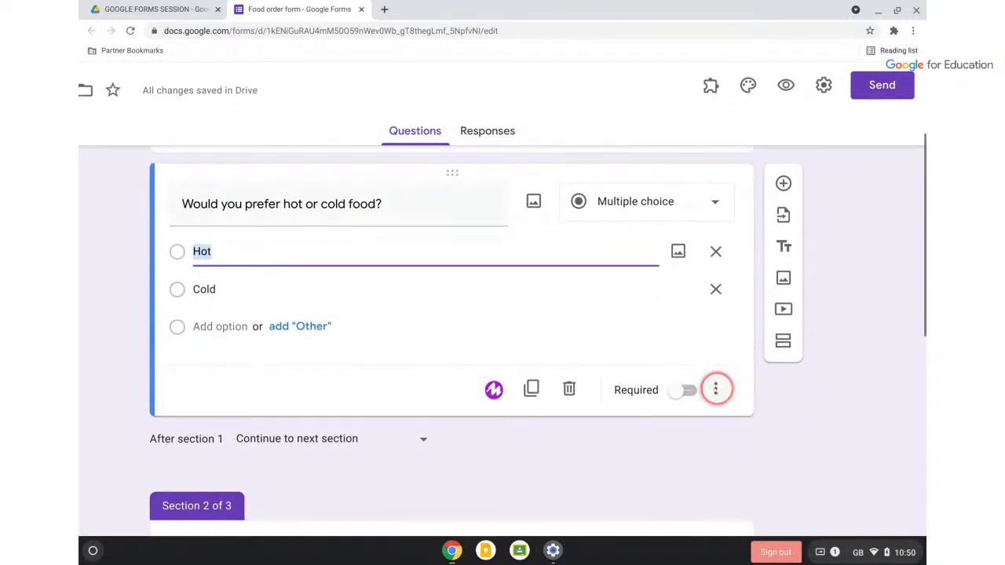
Turn on section routing: Hot goes to section 2 (Hot food), Cold to section 3 (Cold Food)
scroll(716, 390, down, 3)
scroll(716, 385, right, 2)
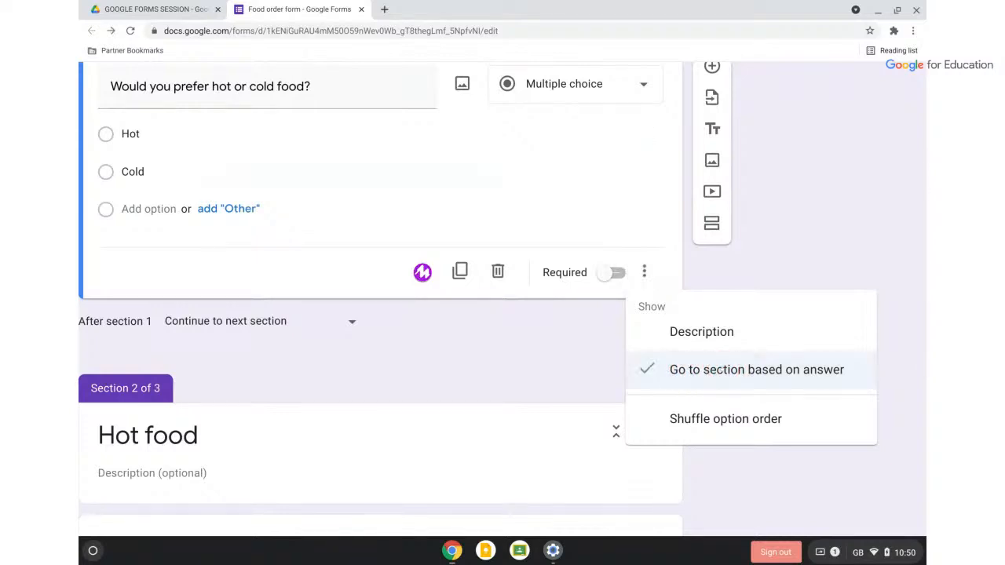
click(709, 370)
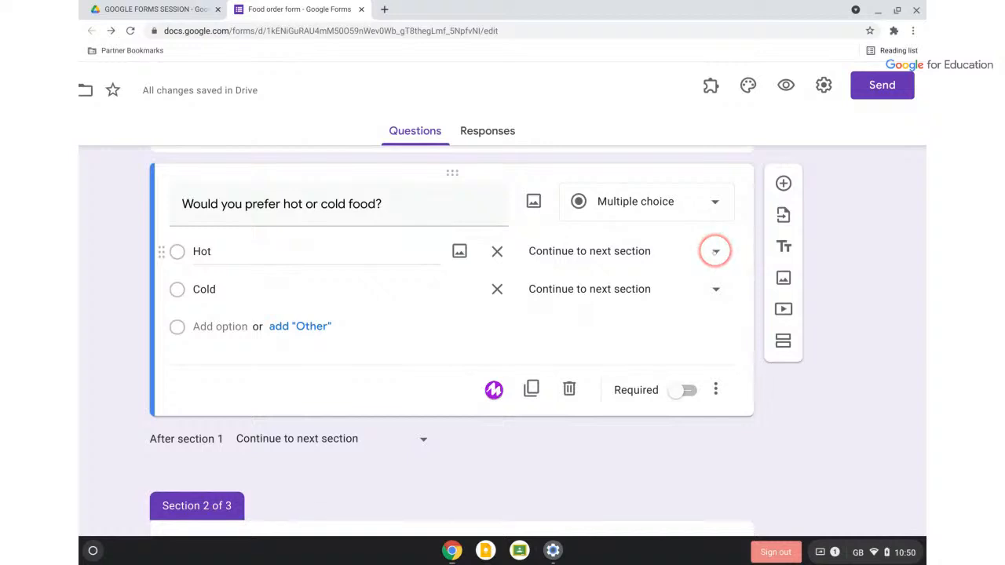
click(715, 251)
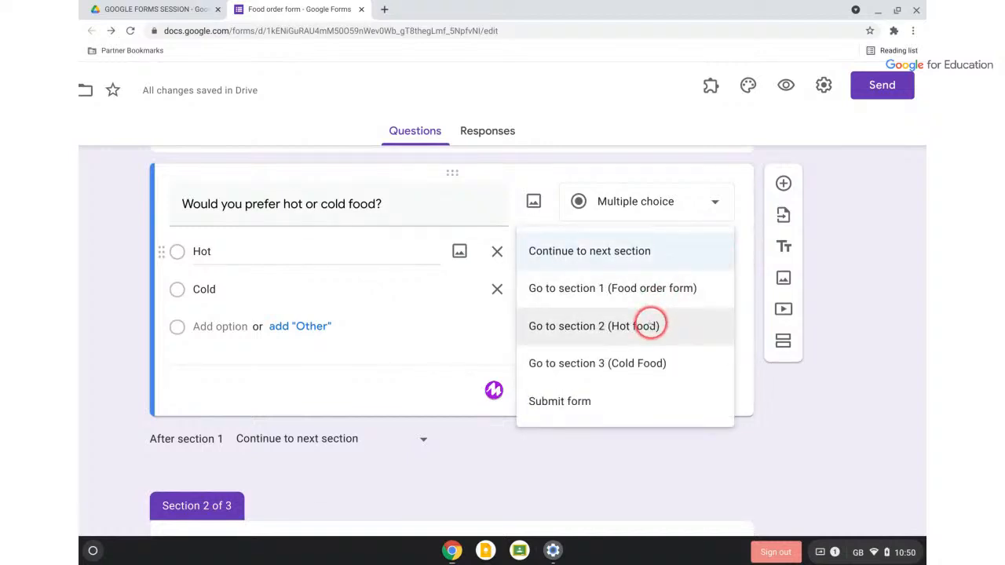
click(650, 325)
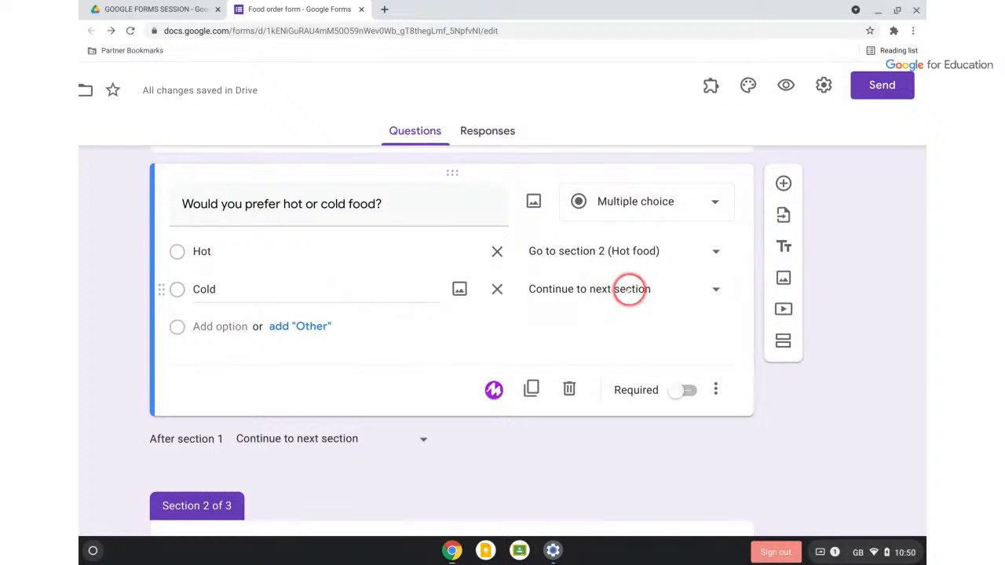
click(630, 289)
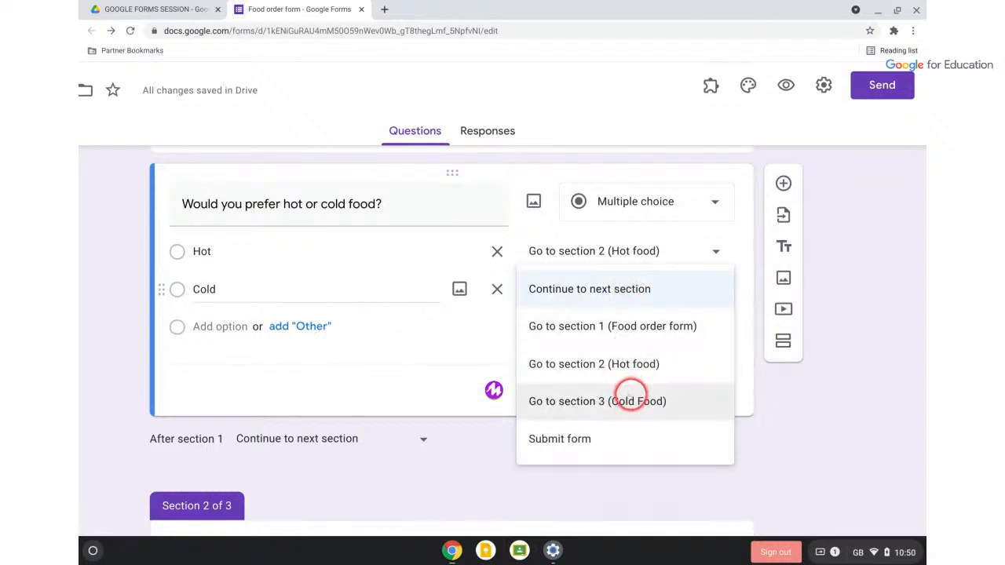
click(632, 401)
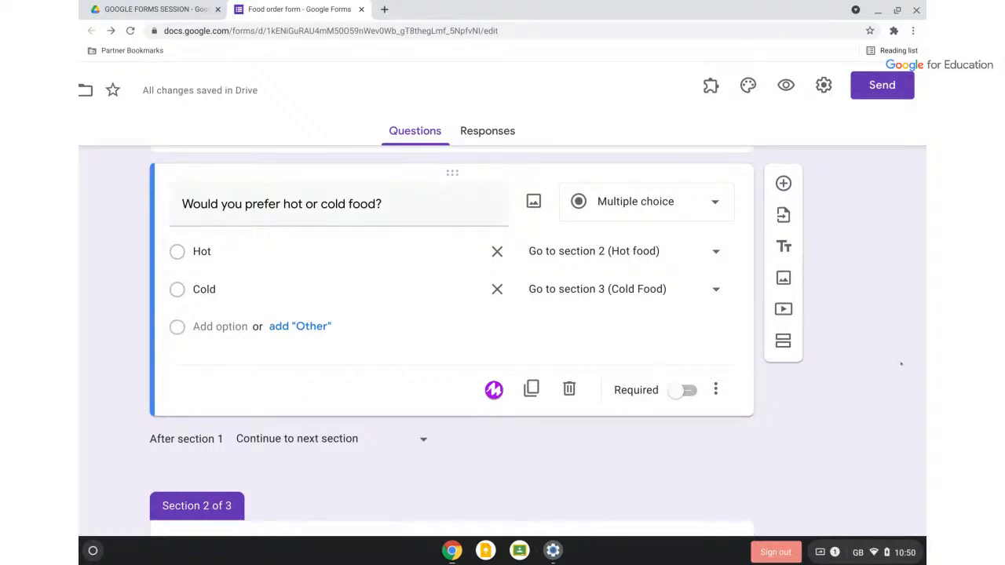
Dismiss the microphone-blocked warning and scroll down to the Hot food dish question
click(494, 390)
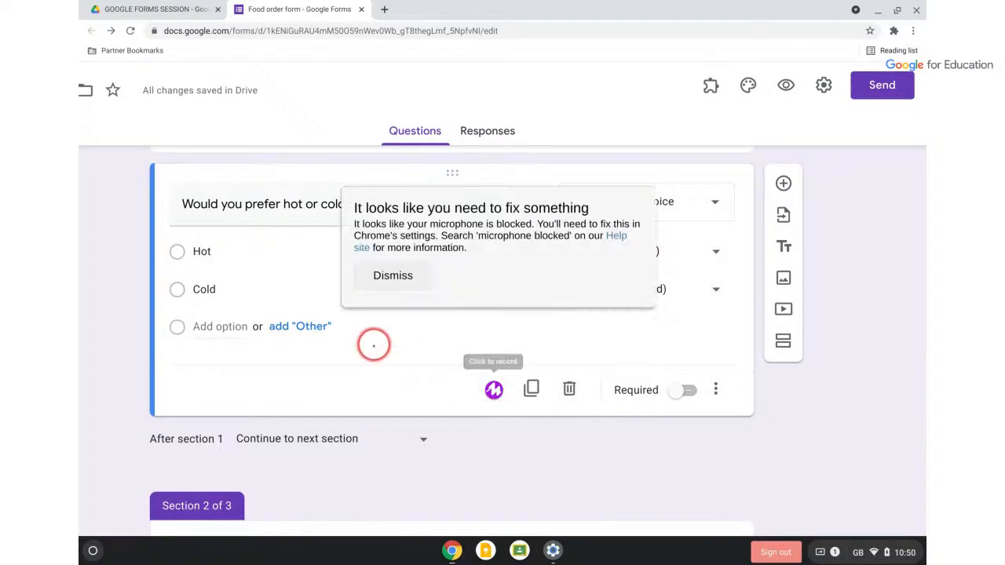
scroll(376, 433, down, 3)
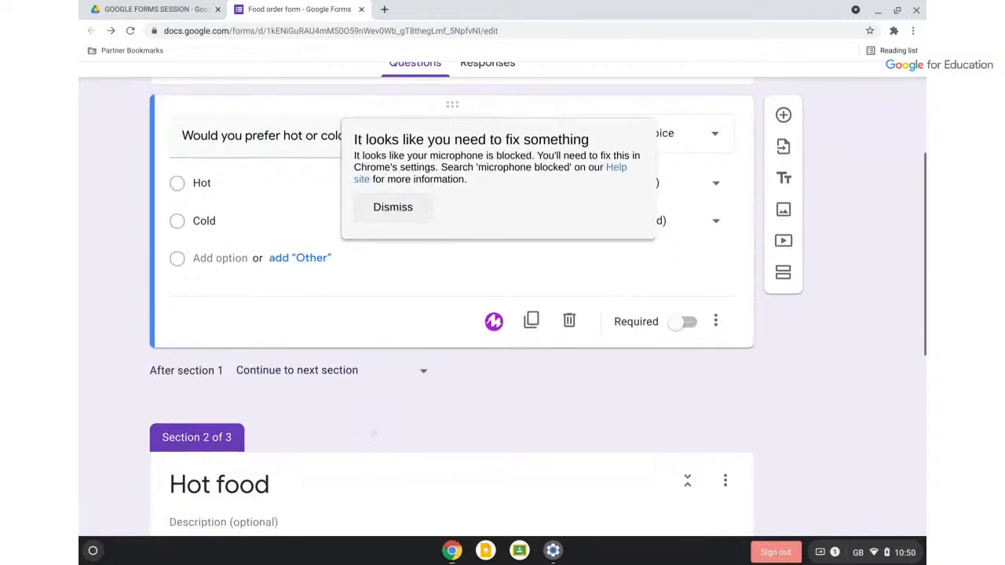
scroll(493, 143, down, 3)
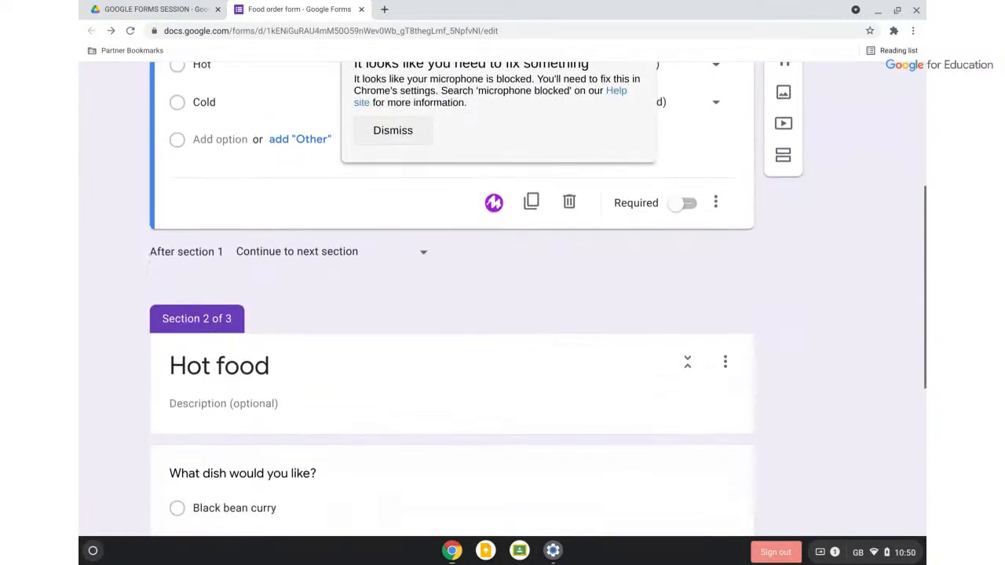
click(397, 132)
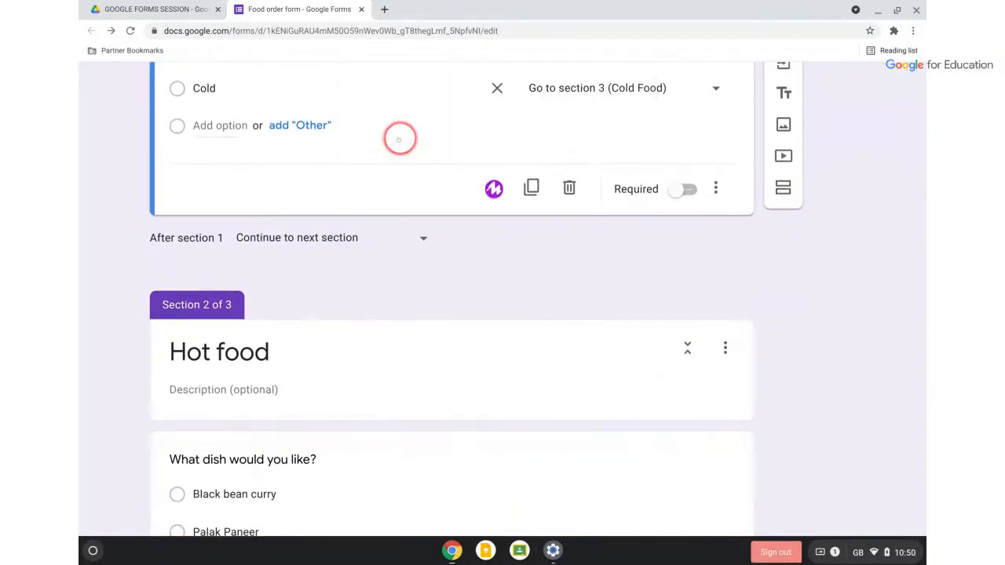
scroll(438, 330, down, 3)
scroll(440, 331, down, 3)
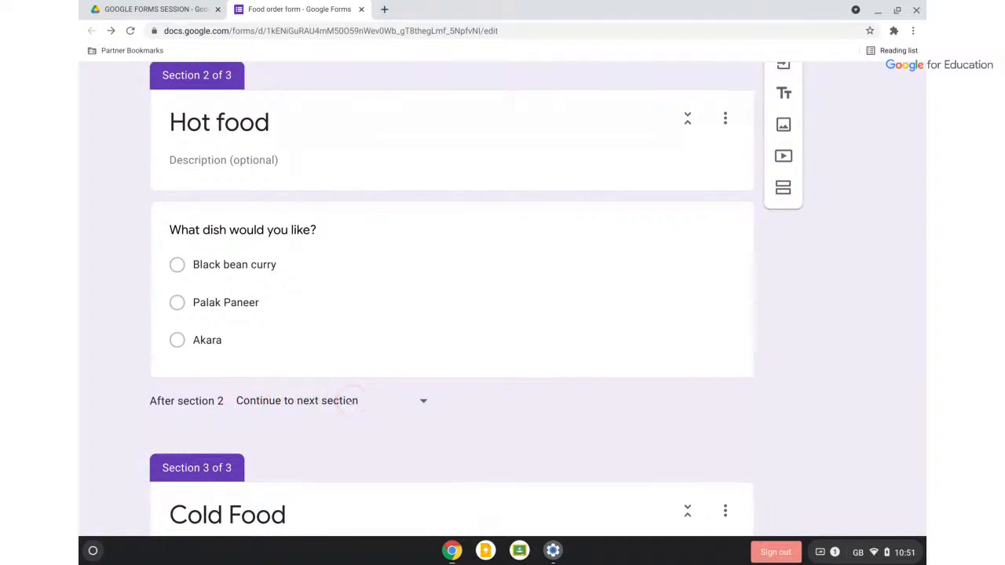
Set 'After section 2' to Submit form so Hot food respondents skip Cold Food
click(424, 400)
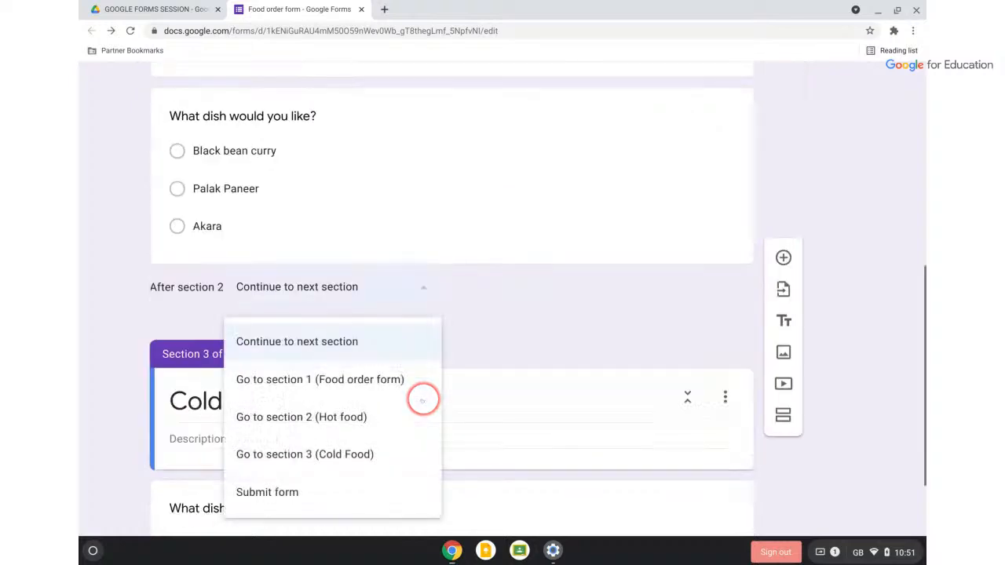
click(357, 490)
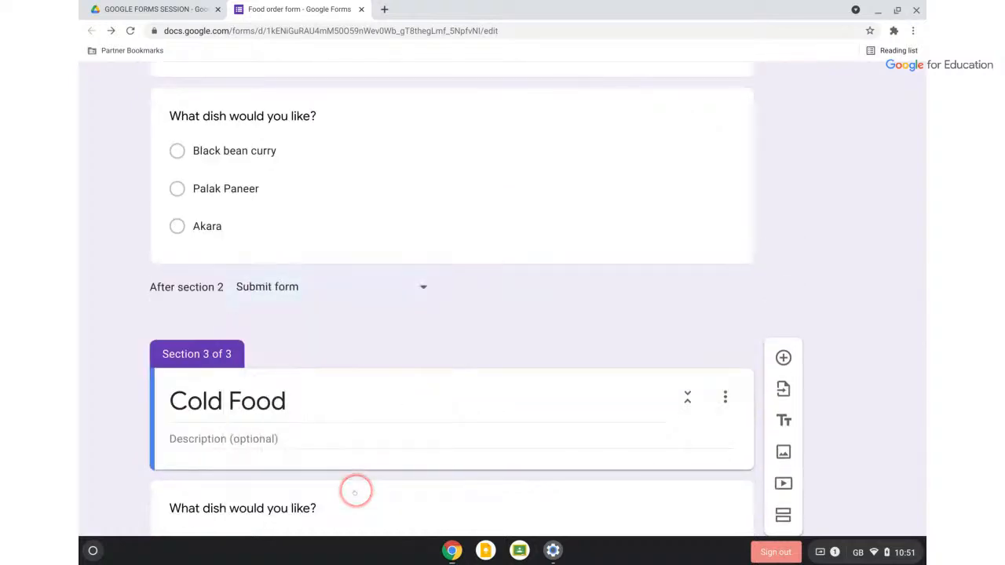
scroll(505, 294, down, 3)
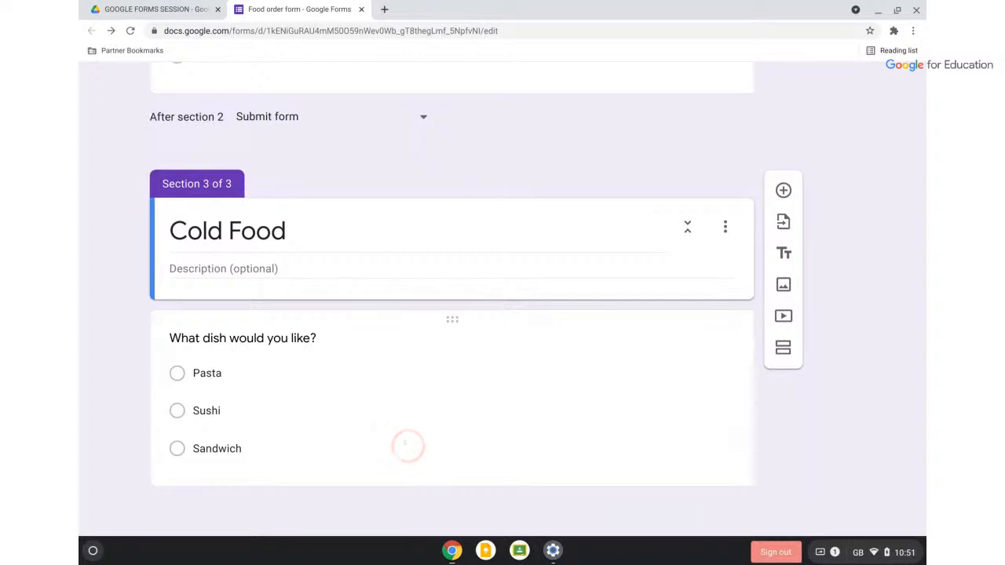
click(399, 450)
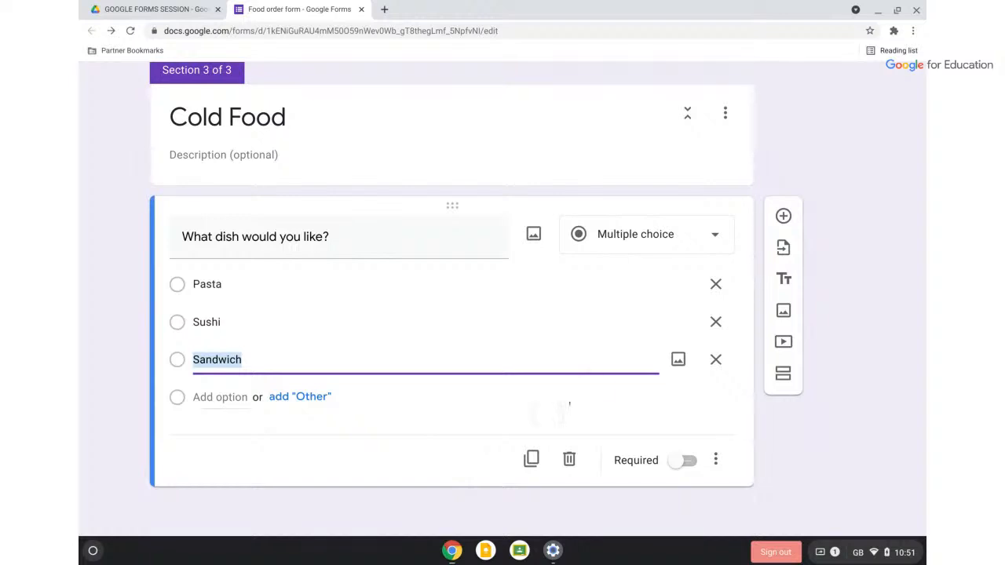
scroll(593, 387, up, 15)
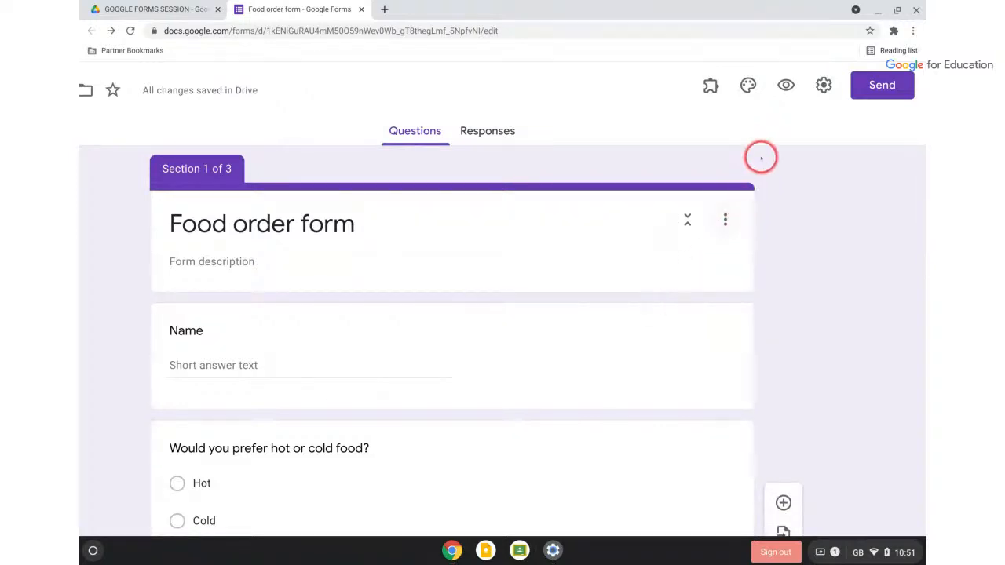
Submit a preview test response answering Hot with Palak Paneer as the dish
click(786, 85)
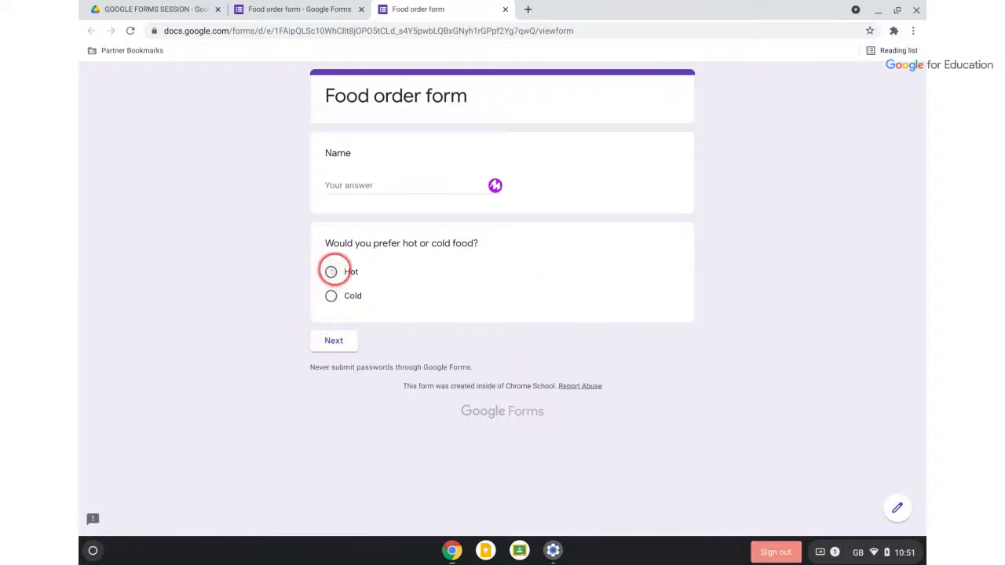
click(331, 272)
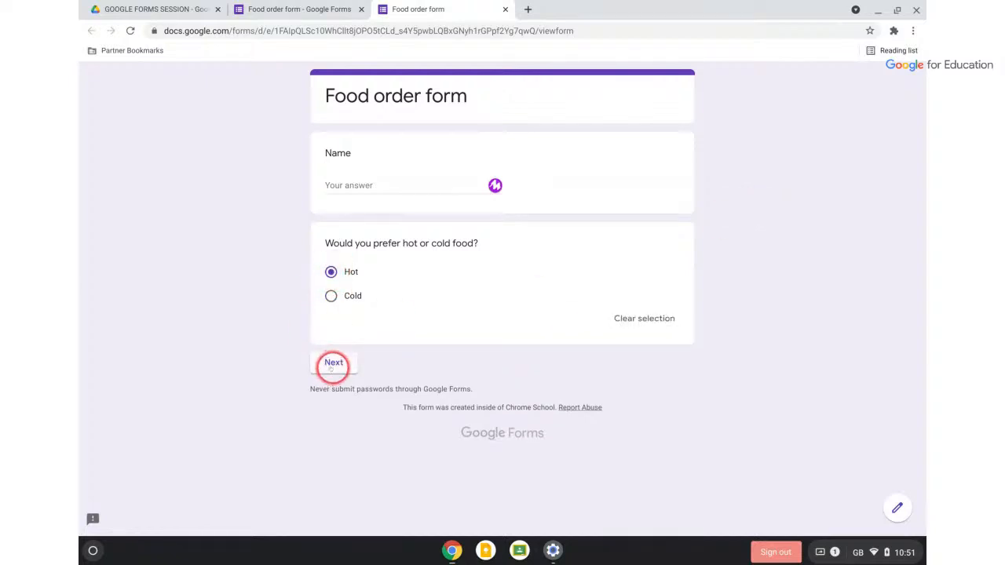
click(333, 362)
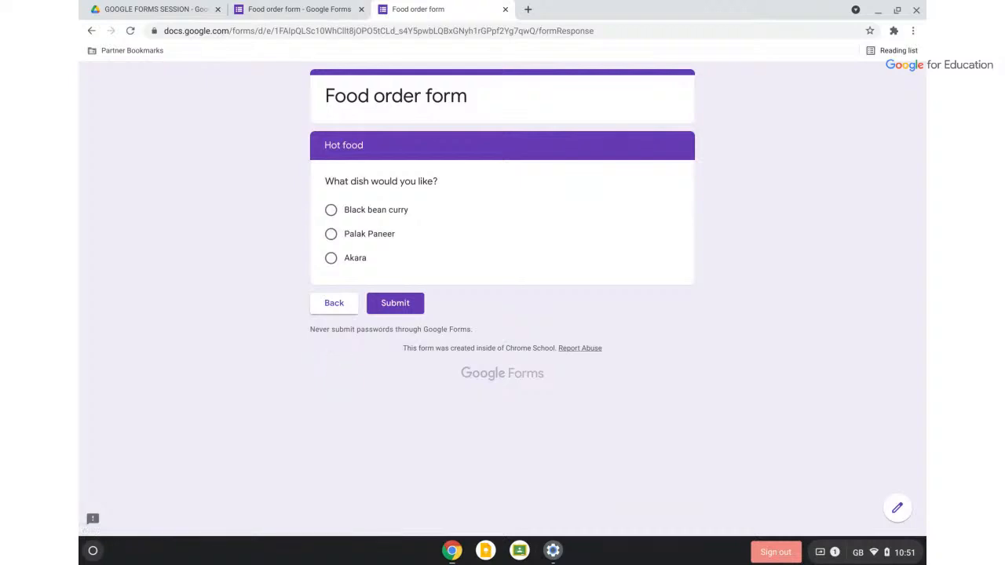
click(330, 234)
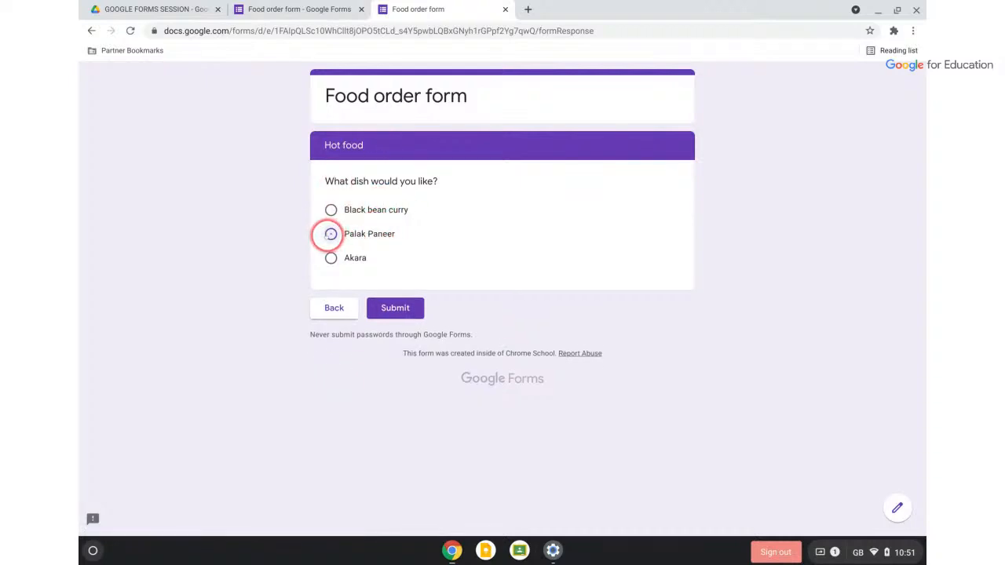
click(400, 324)
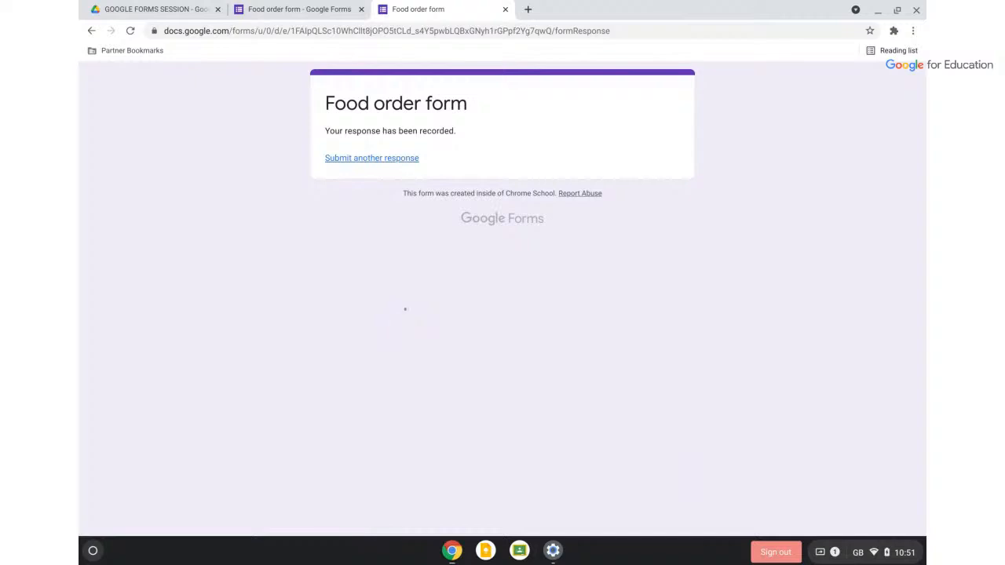
Submit a second test response answering Cold with Sushi as the dish
click(380, 158)
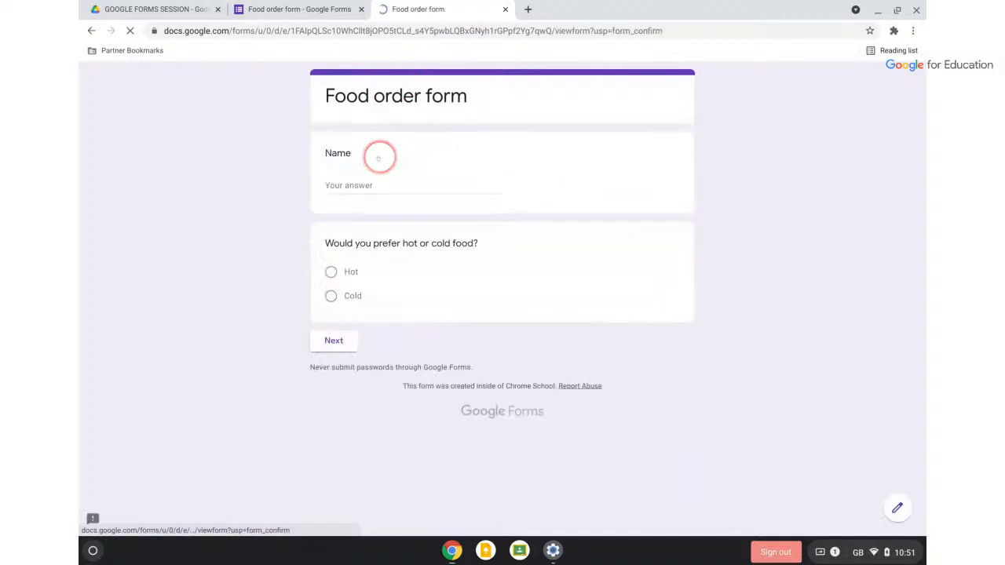
click(330, 296)
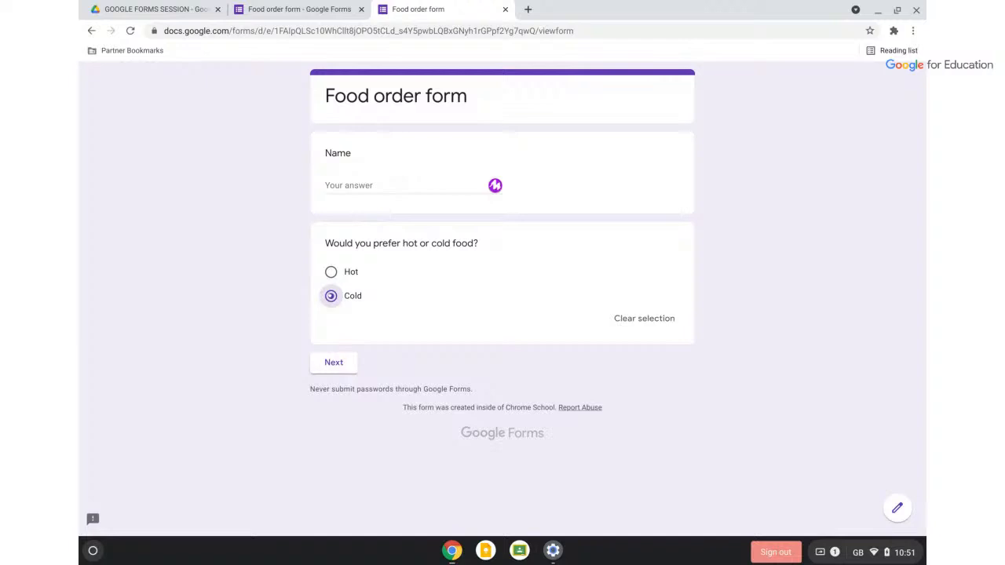
click(333, 363)
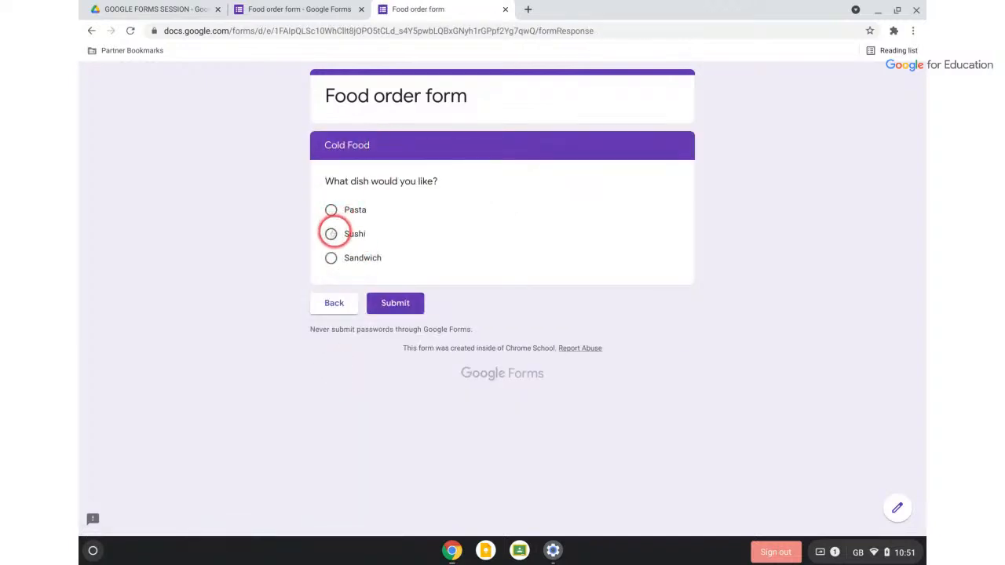
click(330, 234)
click(405, 323)
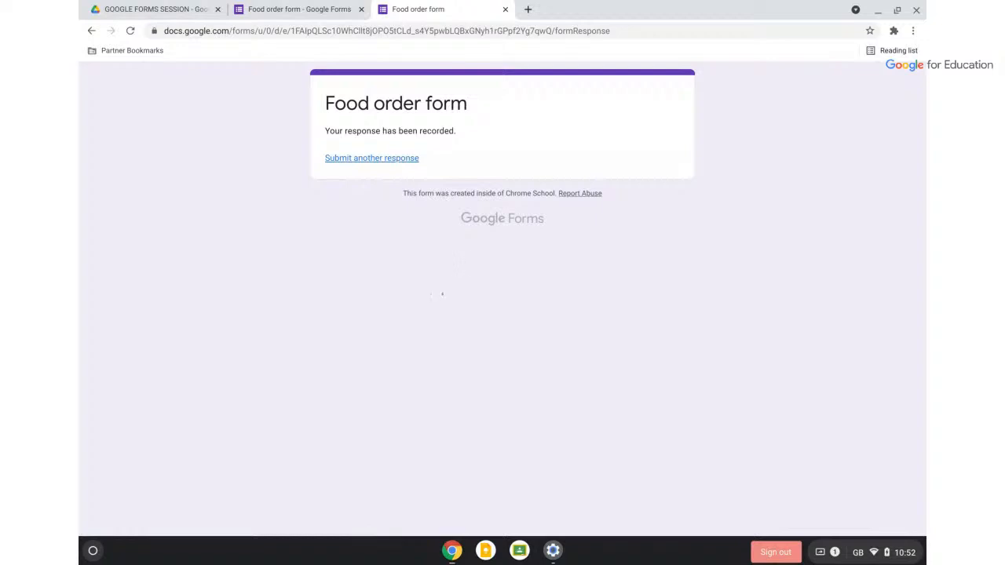
Close the preview and scroll back to section 1 of the Food order form editor
click(505, 10)
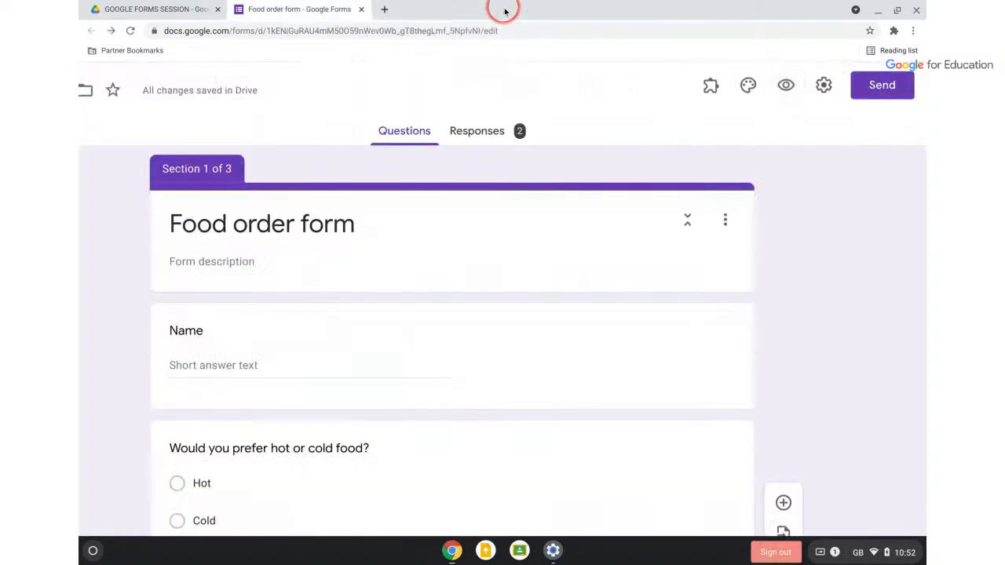
scroll(540, 173, down, 1)
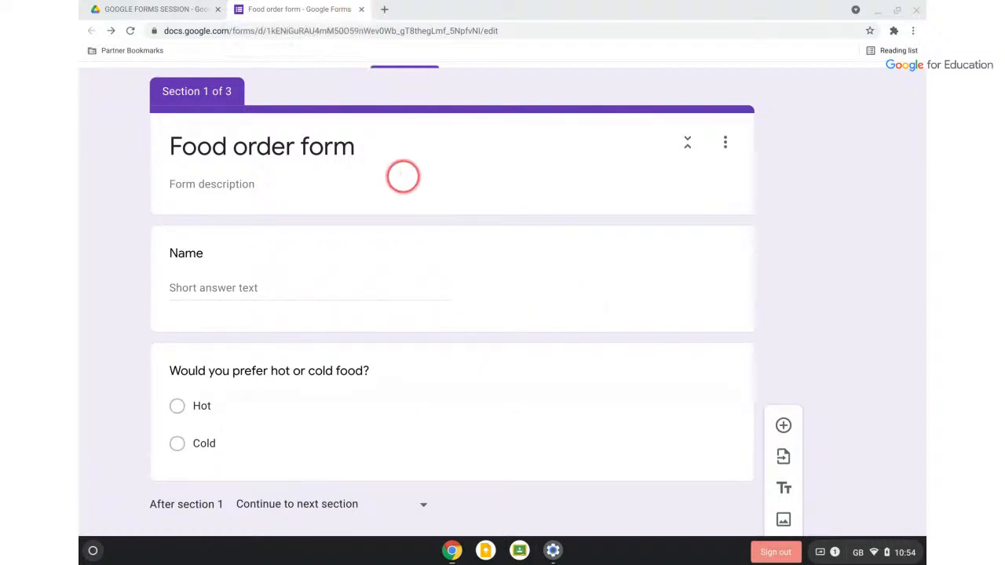
scroll(401, 175, up, 2)
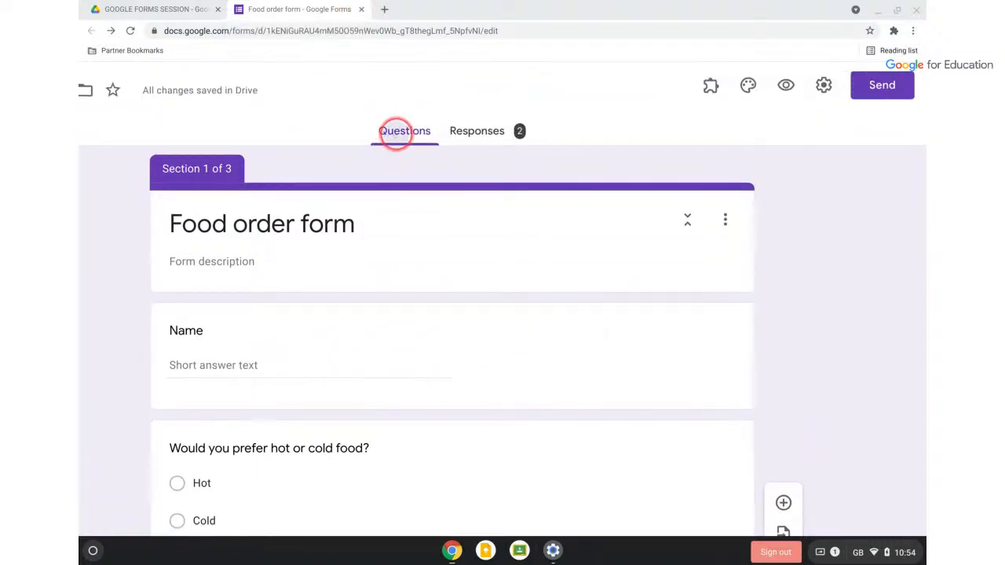
Zoom out and add a blank multiple-choice question under the Cold Food dish question
key(ctrl+minus)
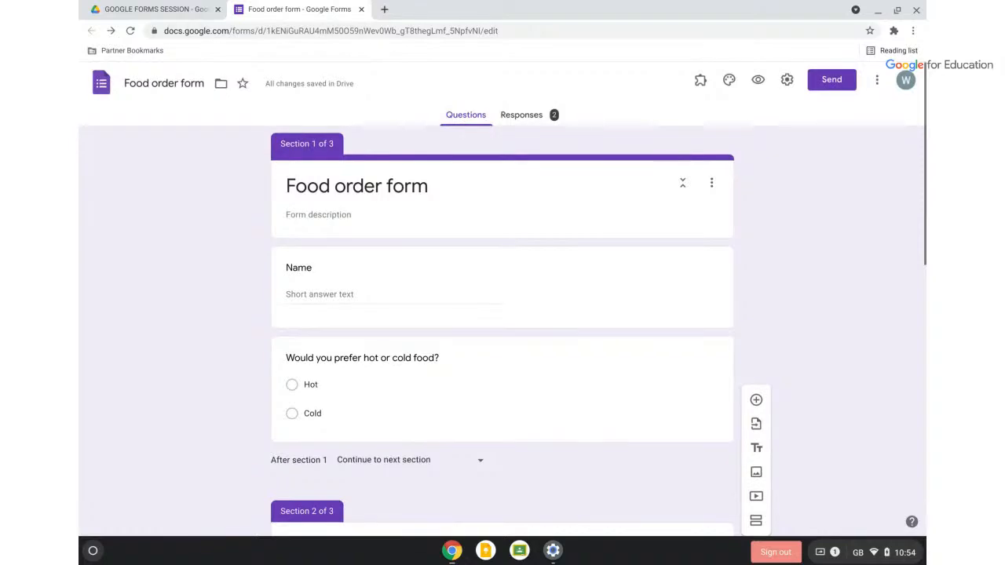
scroll(712, 210, down, 3)
scroll(712, 210, down, 5)
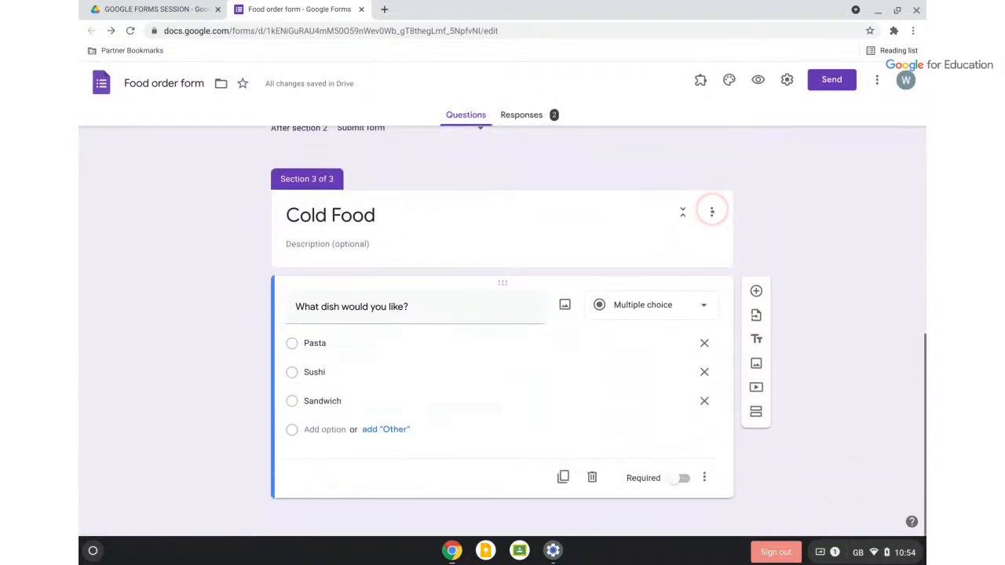
click(756, 290)
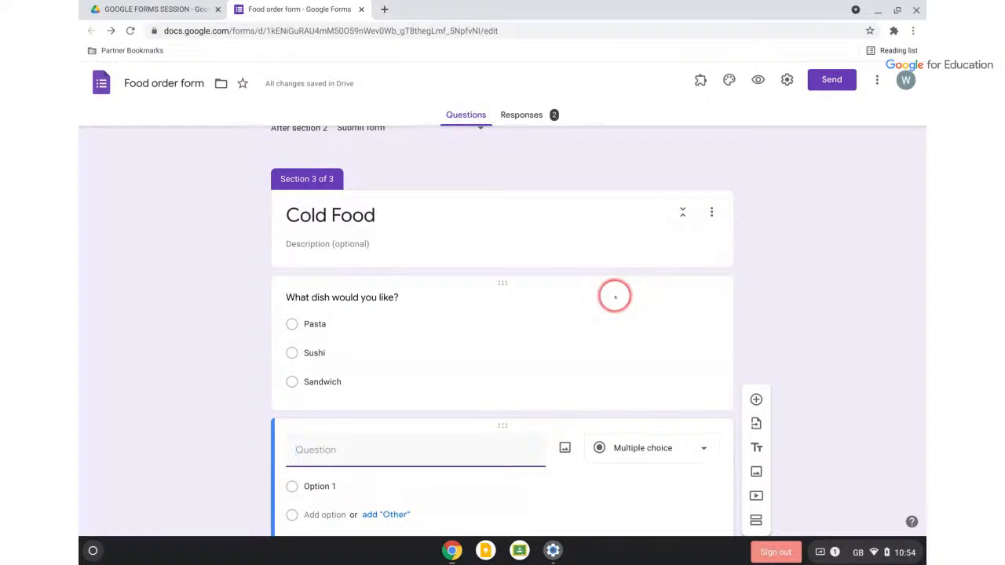
scroll(635, 318, down, 1)
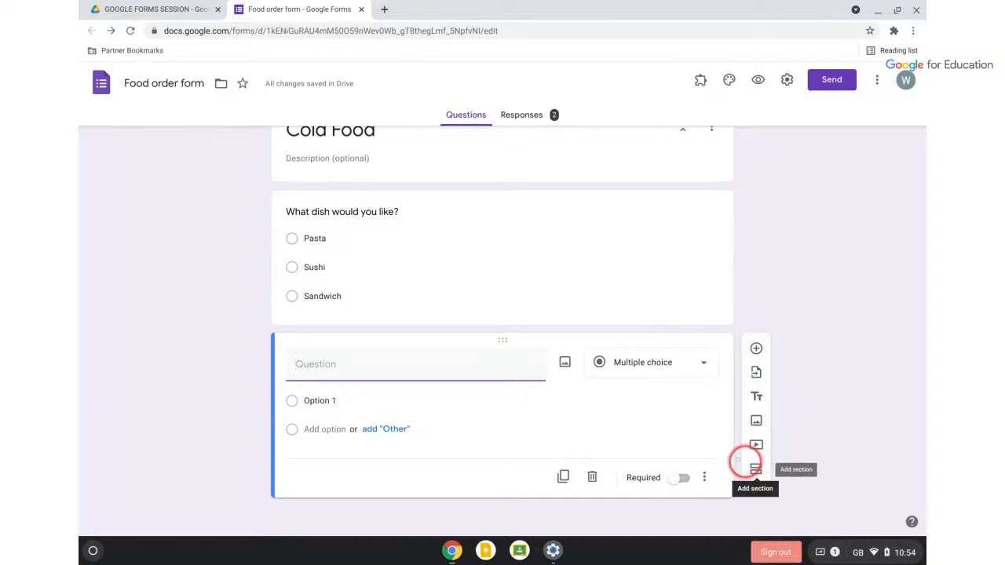
Show the question-type list for the new blank question
click(682, 362)
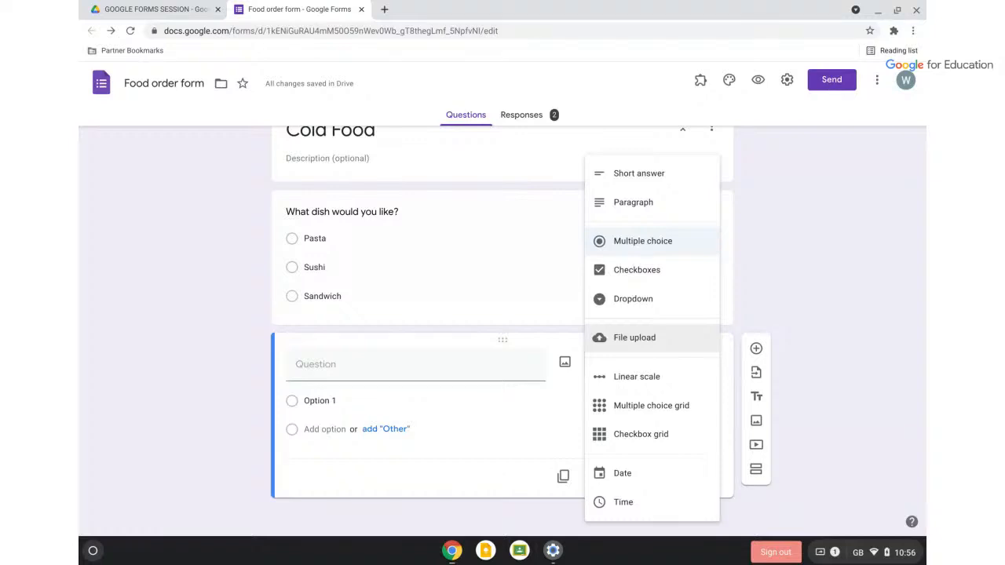
Keep Multiple choice as the type, then drag the Training booking form window onto the screen
click(793, 302)
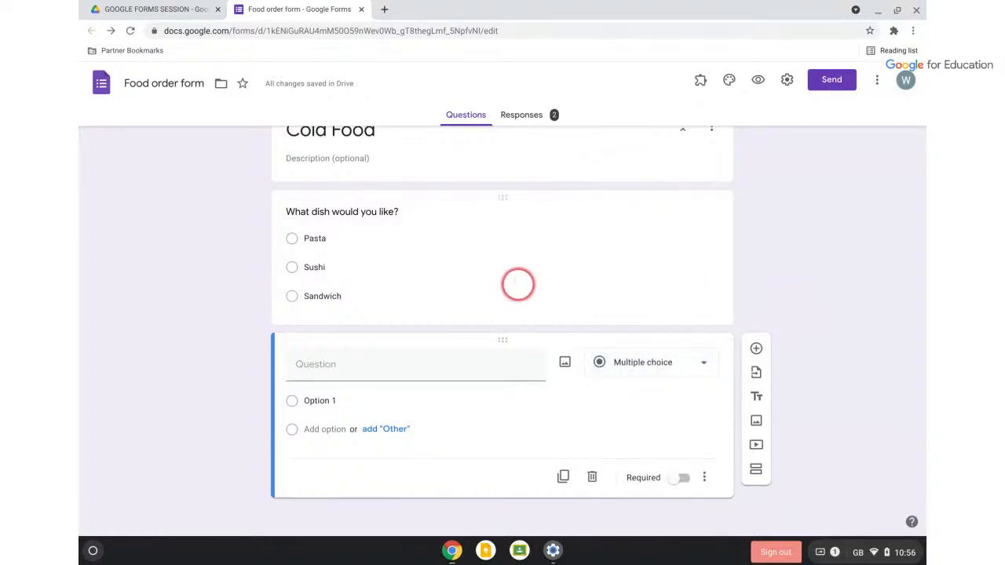
scroll(514, 260, up, 2)
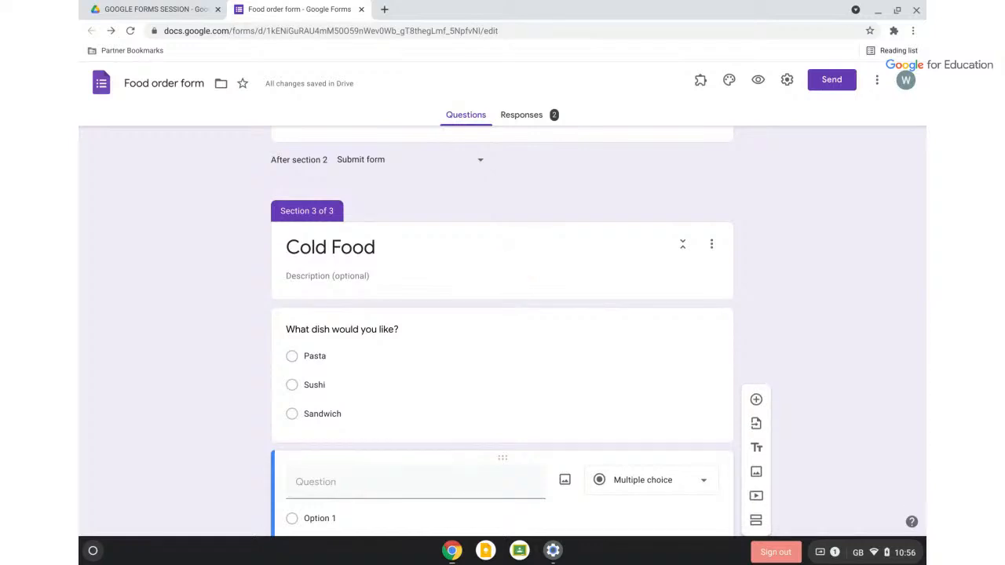
scroll(605, 274, down, 3)
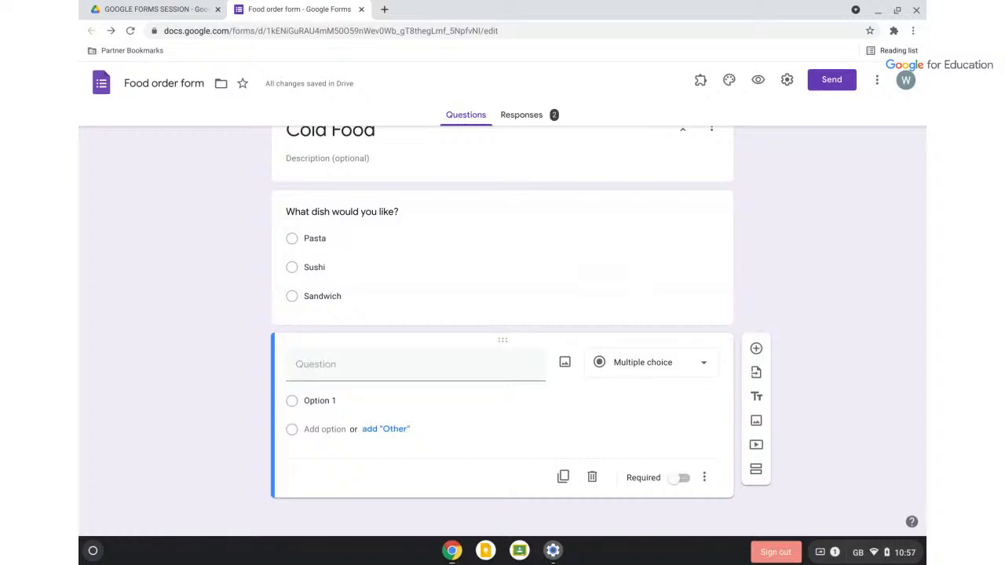
scroll(723, 351, up, 5)
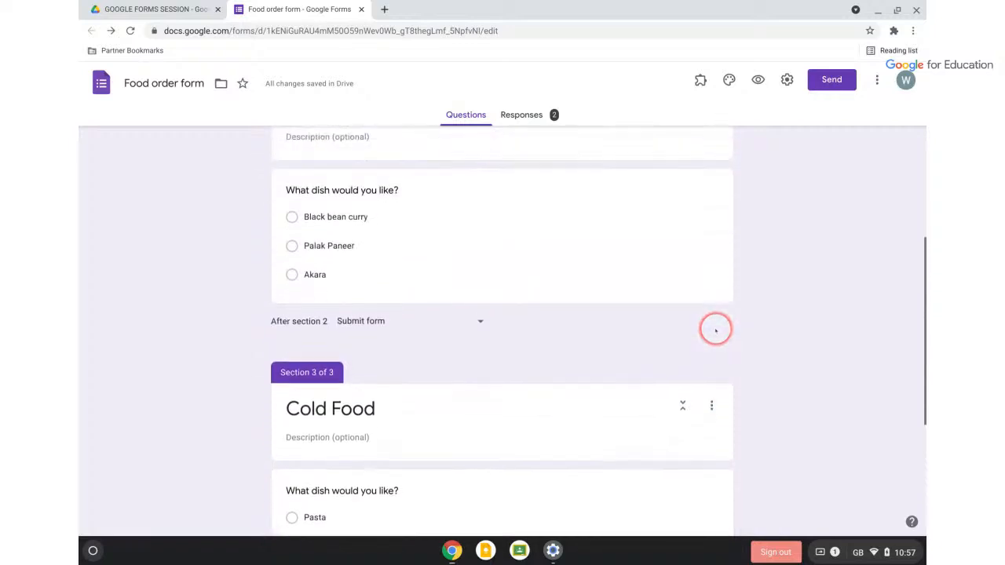
click(716, 331)
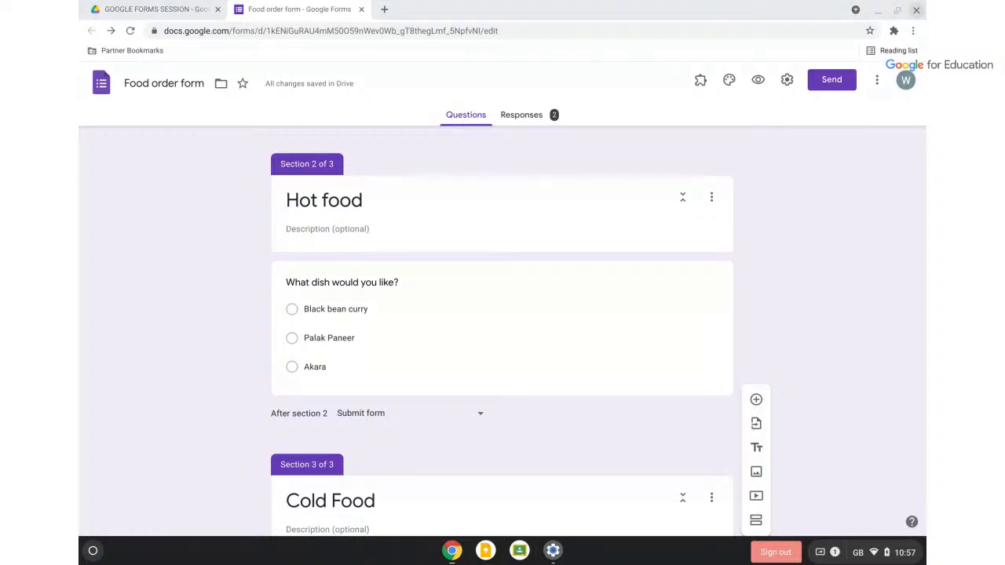
drag(925, 173, 313, 13)
Maximize the Training booking form window and scroll through its Email, Name and event questions
click(682, 14)
scroll(699, 419, down, 1)
scroll(699, 419, up, 1)
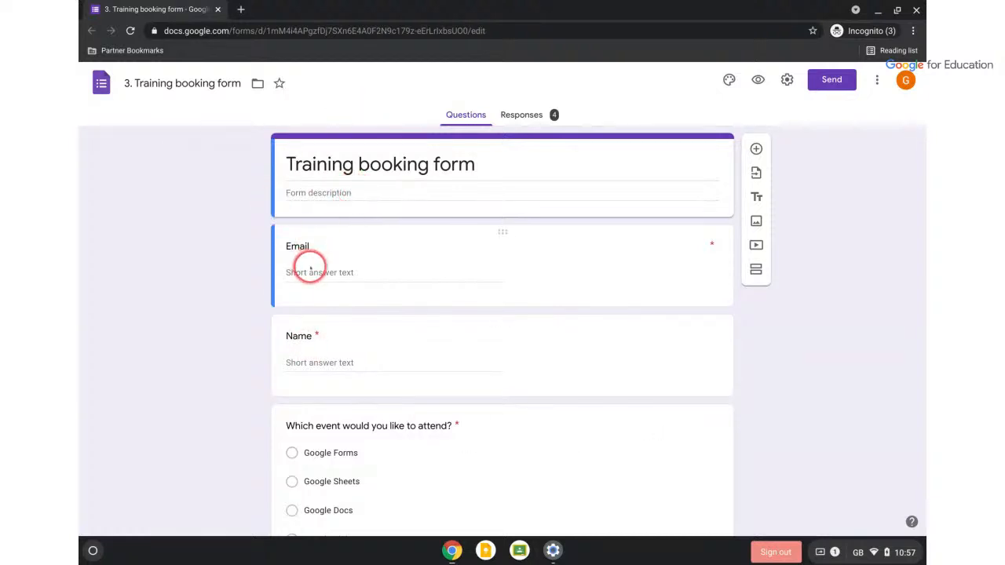
scroll(432, 373, down, 1)
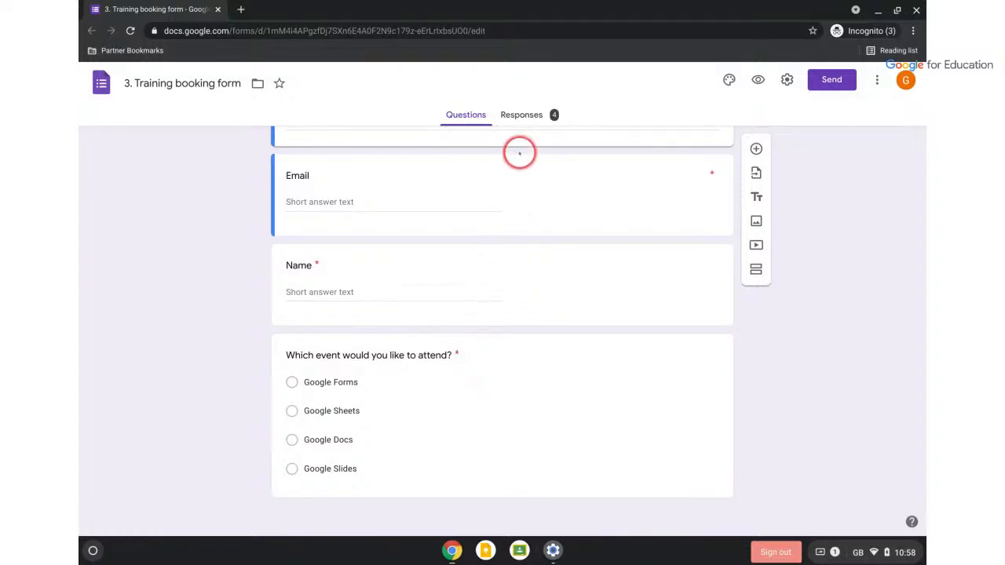
In the Responses summary, copy the 'Which event would you like to attend?' pie chart
click(523, 114)
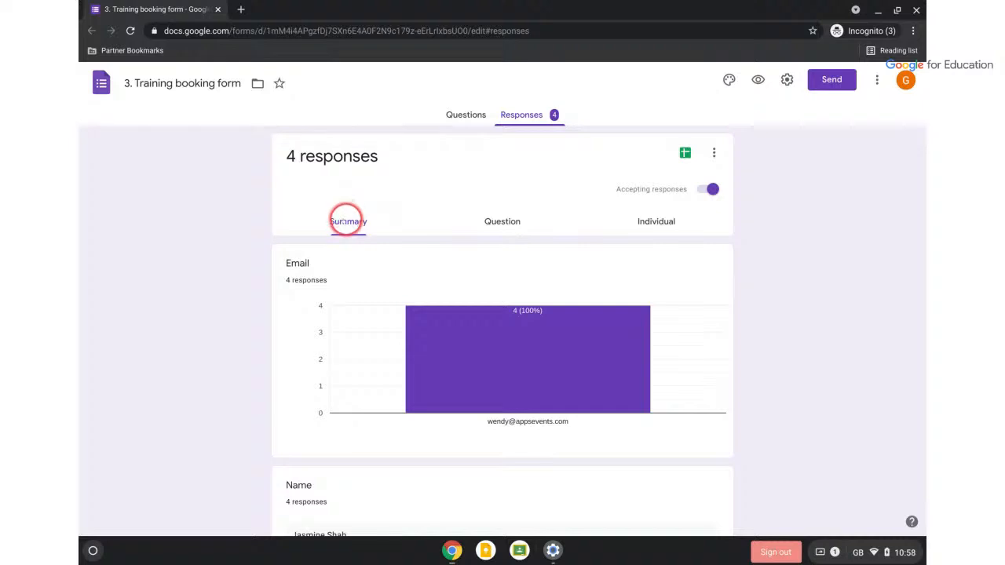
scroll(747, 297, down, 2)
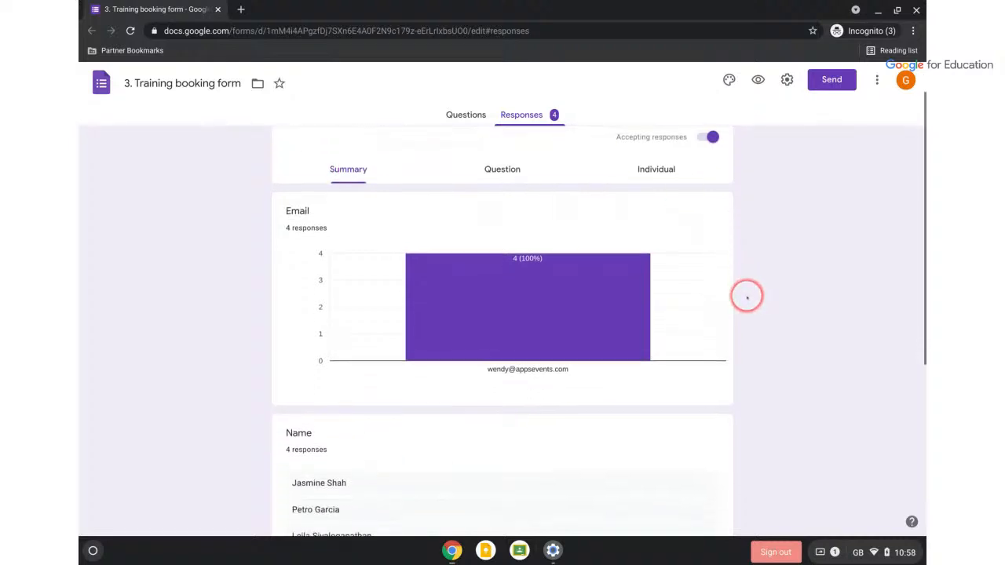
scroll(747, 297, down, 2)
scroll(747, 297, up, 3)
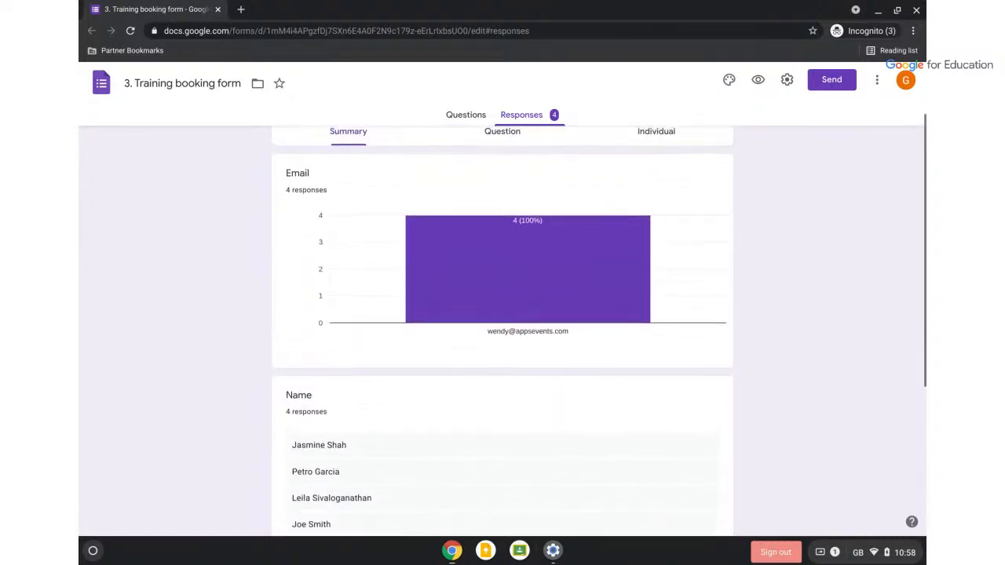
scroll(503, 322, down, 2)
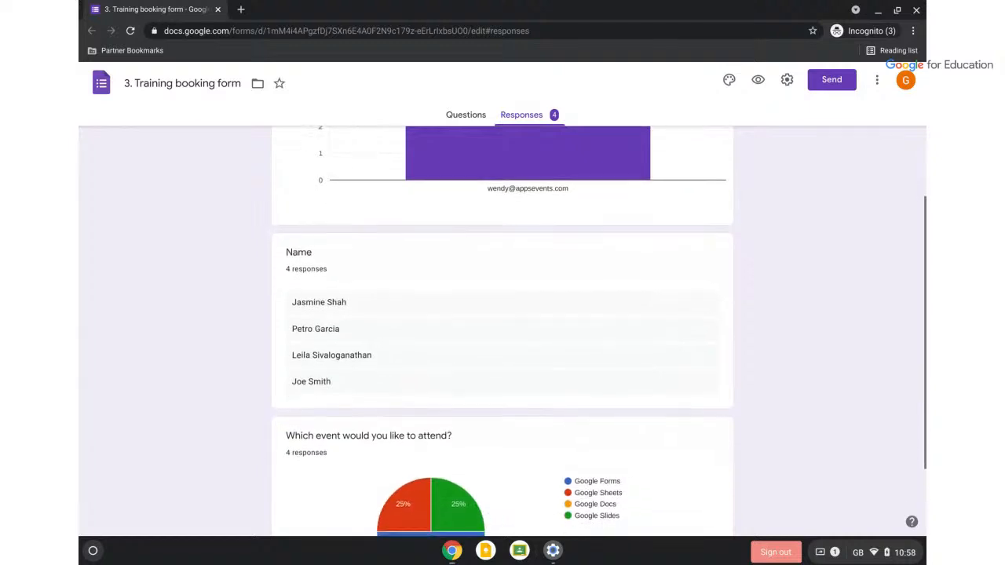
scroll(487, 471, down, 2)
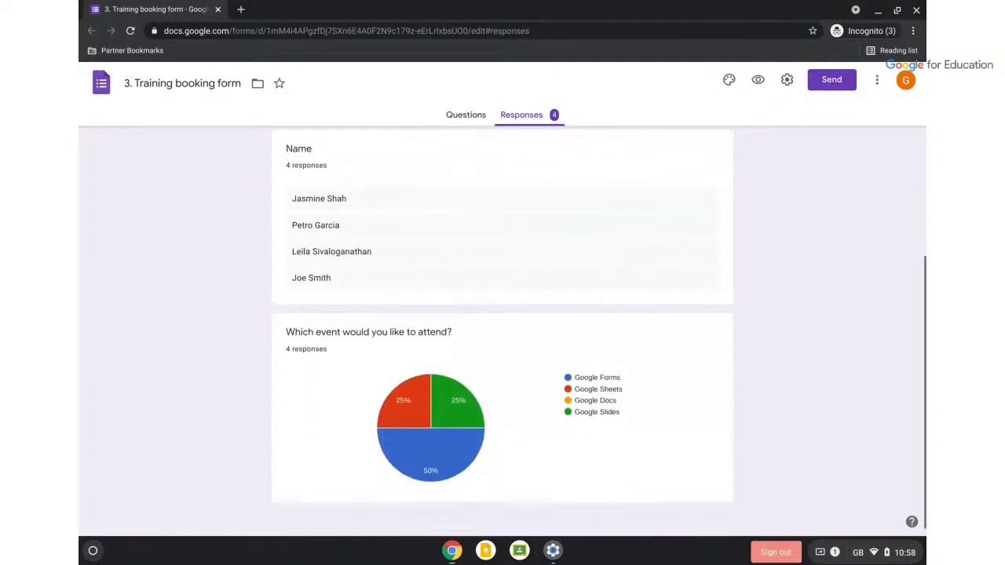
mouse_move(442, 415)
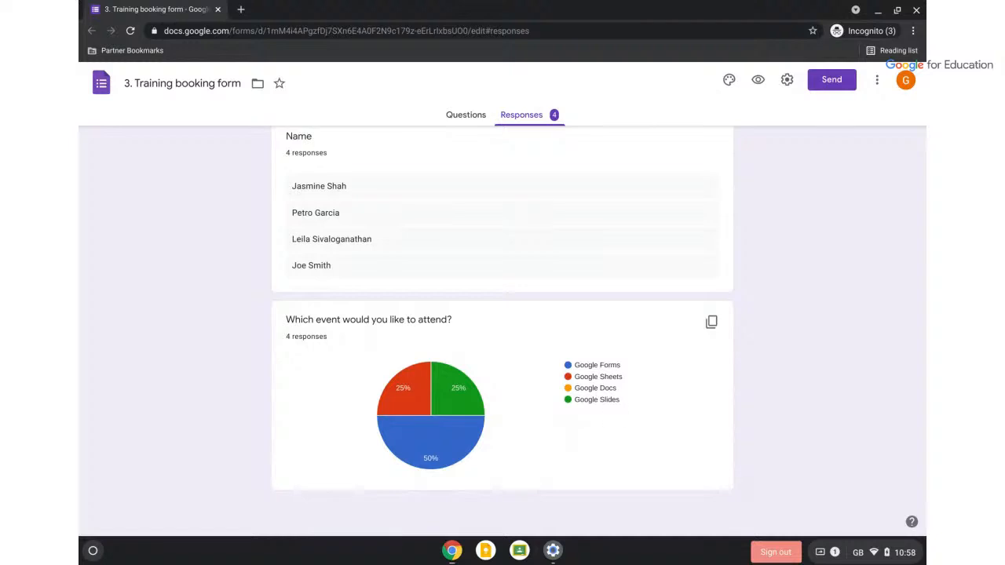
click(712, 322)
In a new tab, search 'google' and go to Docs from the Google apps grid
click(242, 10)
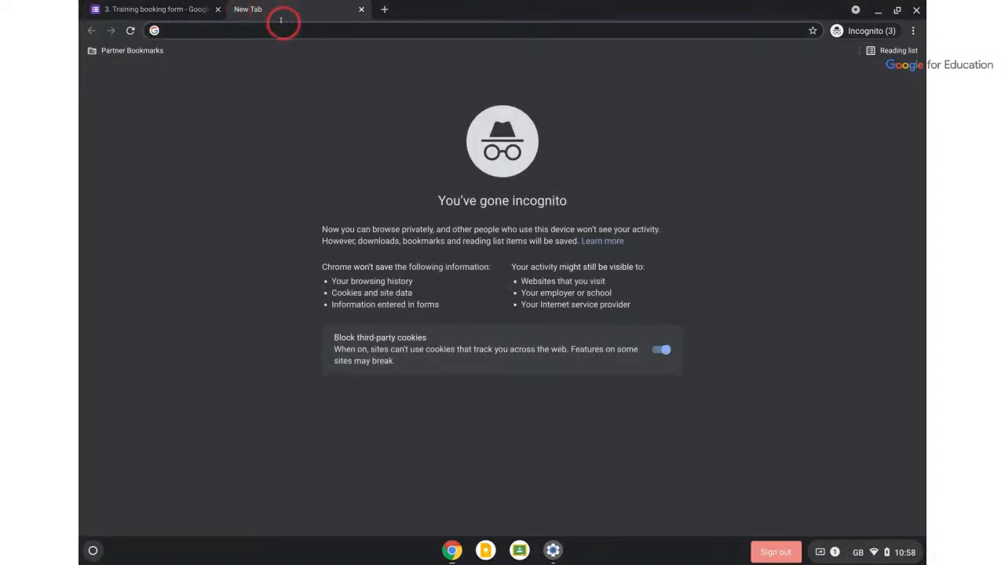
text(google)
key(Return)
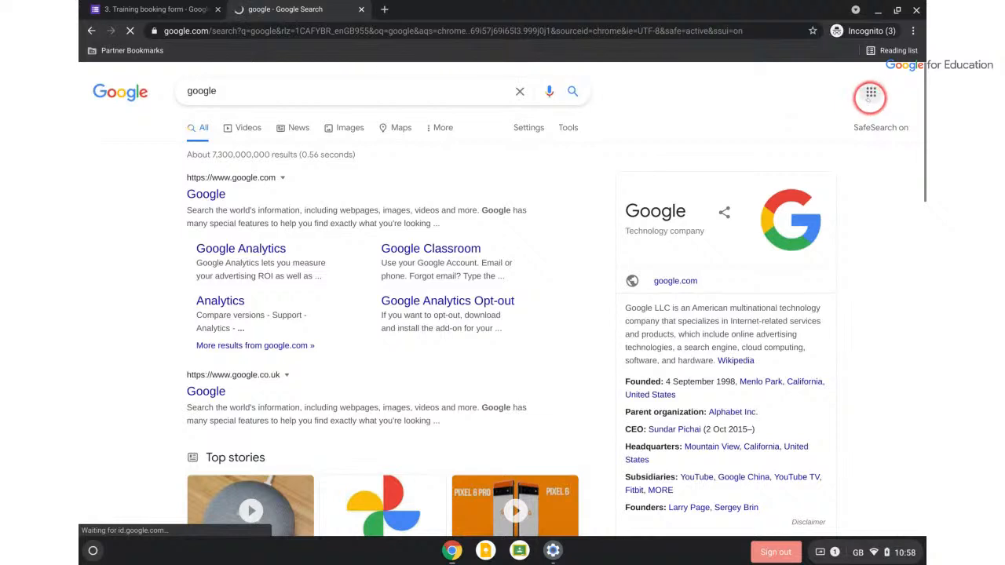
click(871, 93)
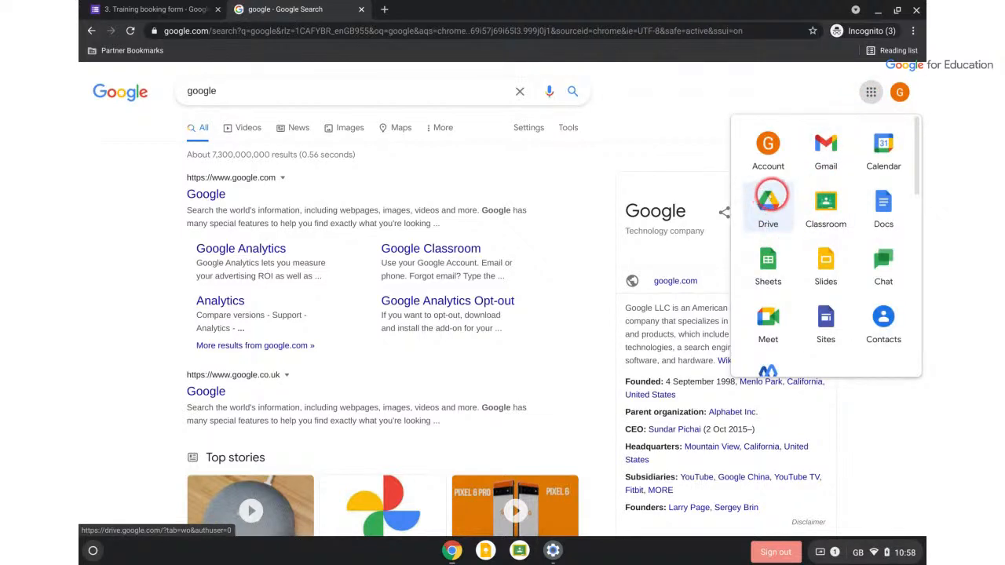
click(875, 202)
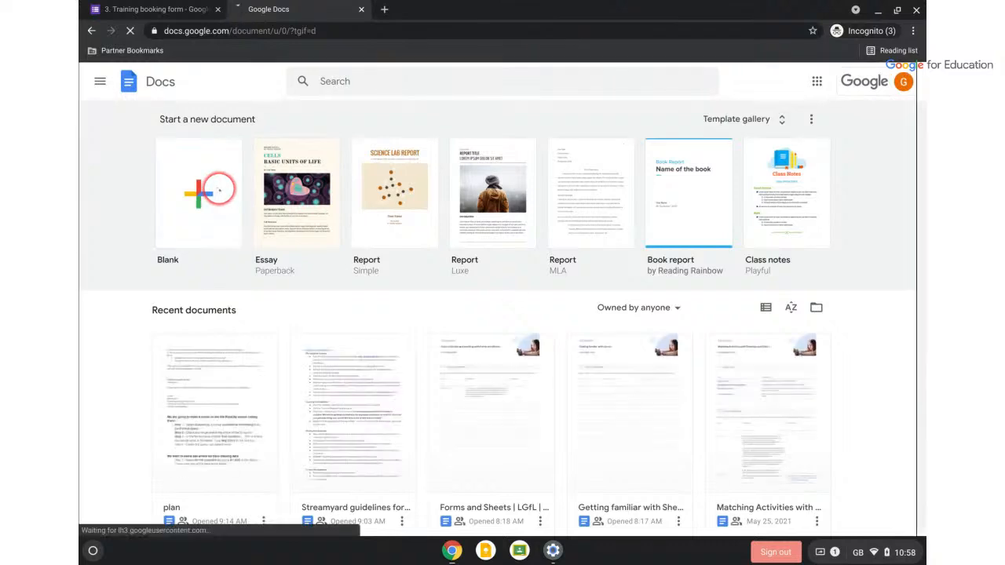
Create a blank document, paste the event pie chart into it, and select the image
click(219, 189)
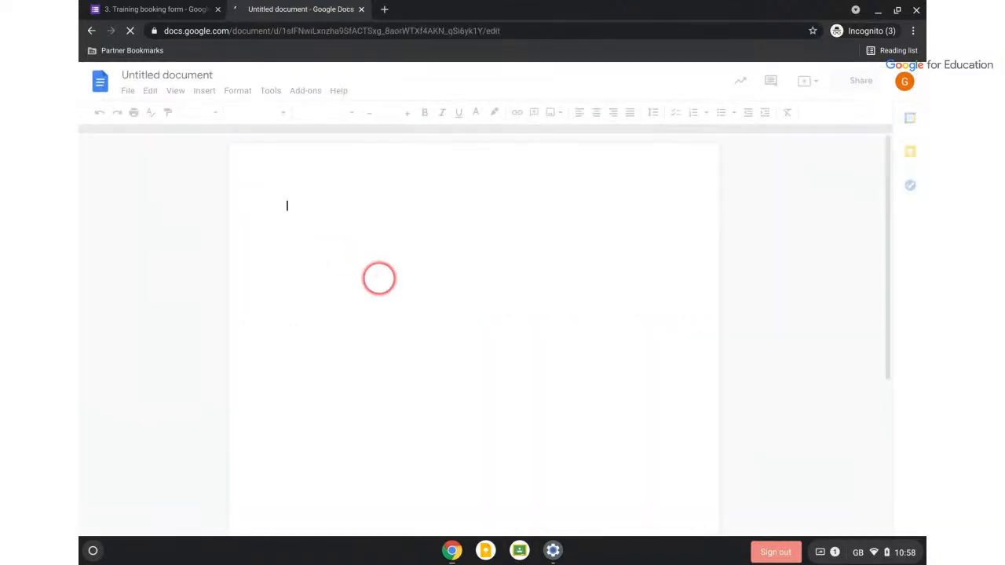
key(ctrl+v)
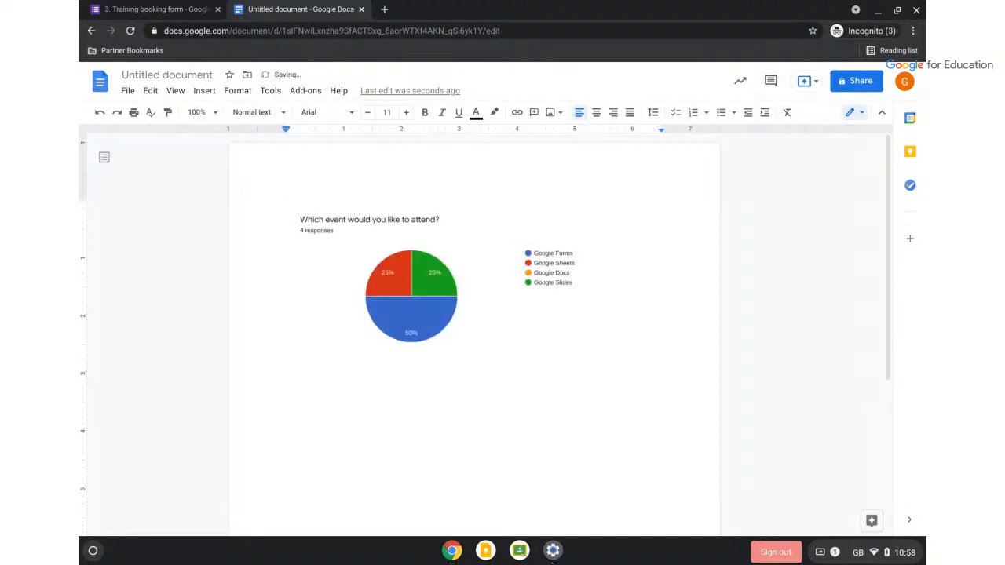
click(517, 333)
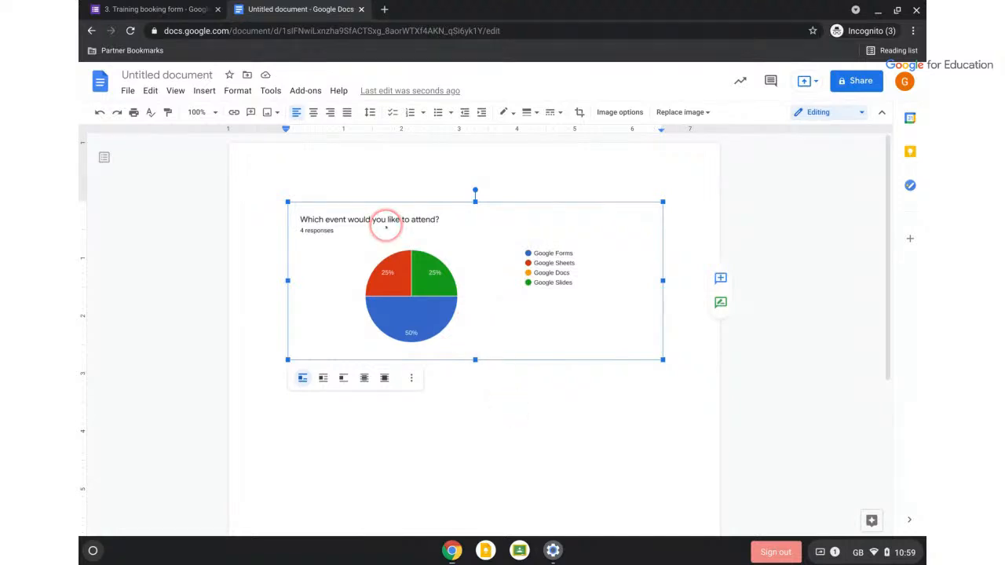
Return to the Training booking form responses and switch to the per-question view
click(191, 14)
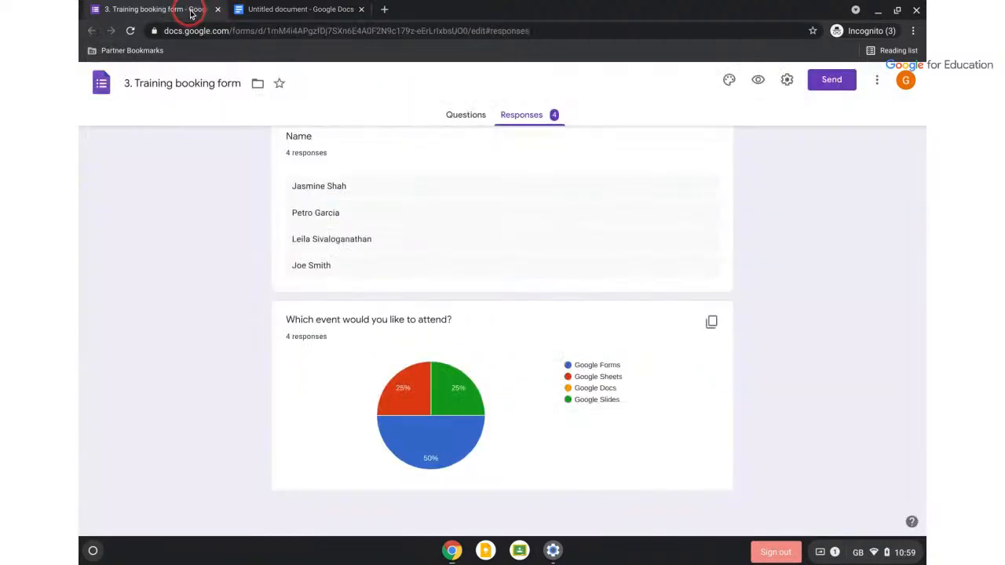
scroll(713, 259, up, 5)
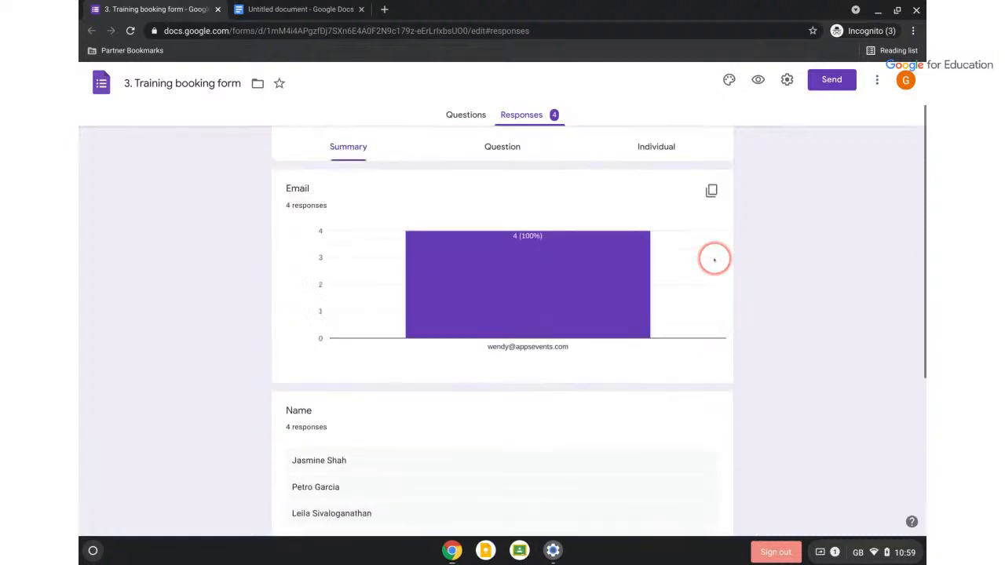
click(501, 217)
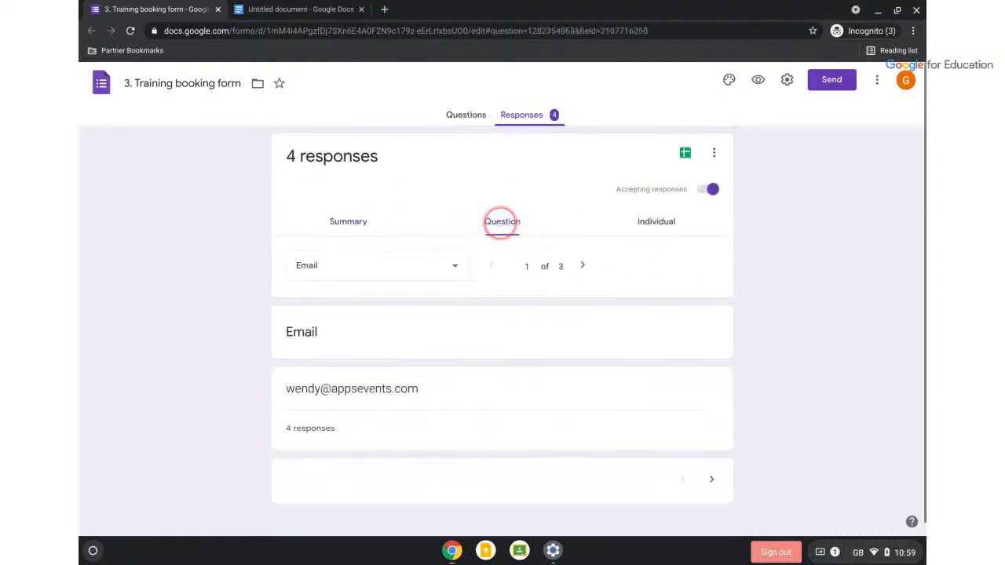
scroll(500, 223, down, 1)
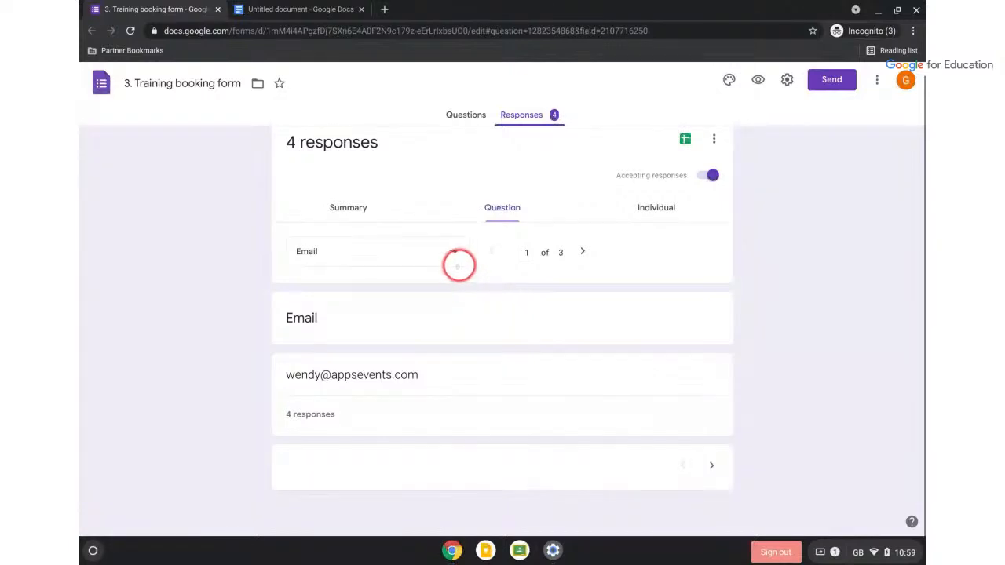
Review the Name answers, then the event question's counts: Forms 2, Sheets 1, Slides 1
click(454, 254)
click(423, 277)
click(454, 251)
click(422, 285)
scroll(537, 393, down, 1)
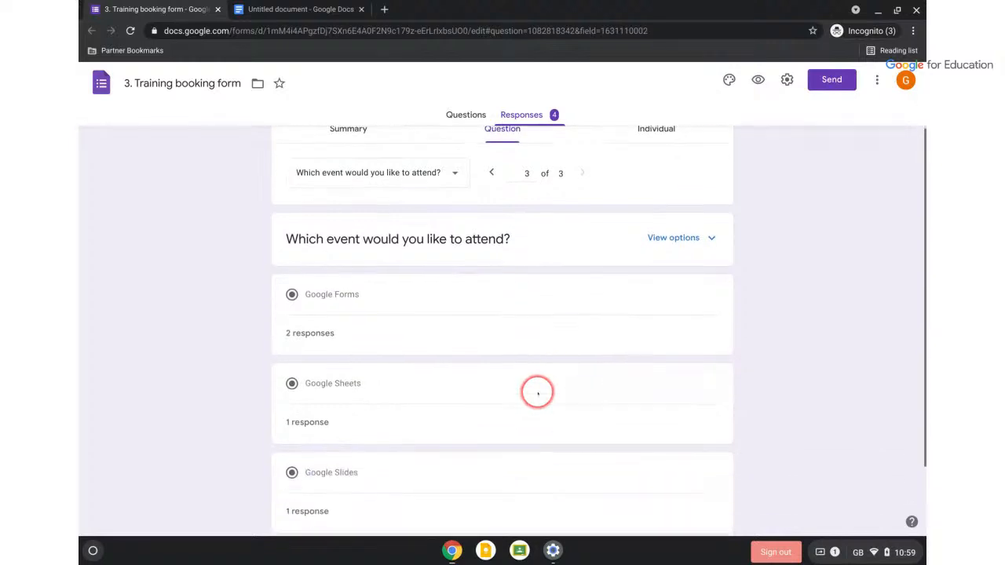
scroll(537, 393, down, 2)
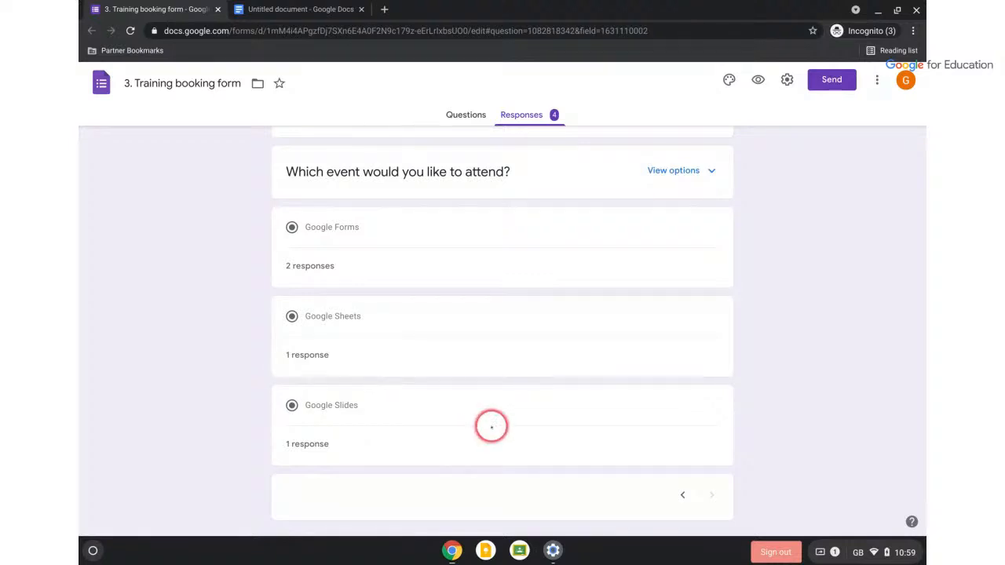
scroll(480, 424, up, 2)
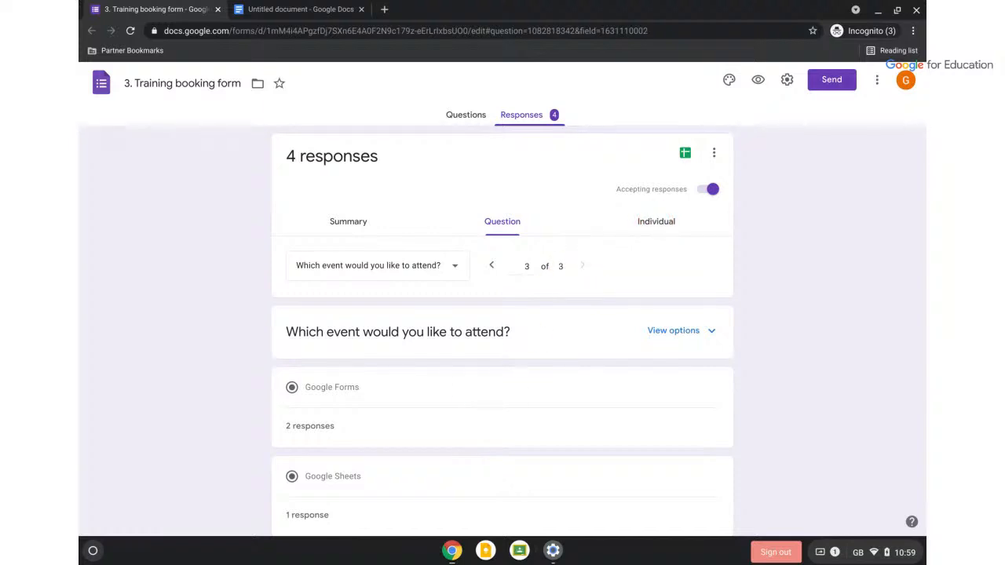
Switch the Training booking form responses to the Individual view, showing response 1 of 4
click(657, 221)
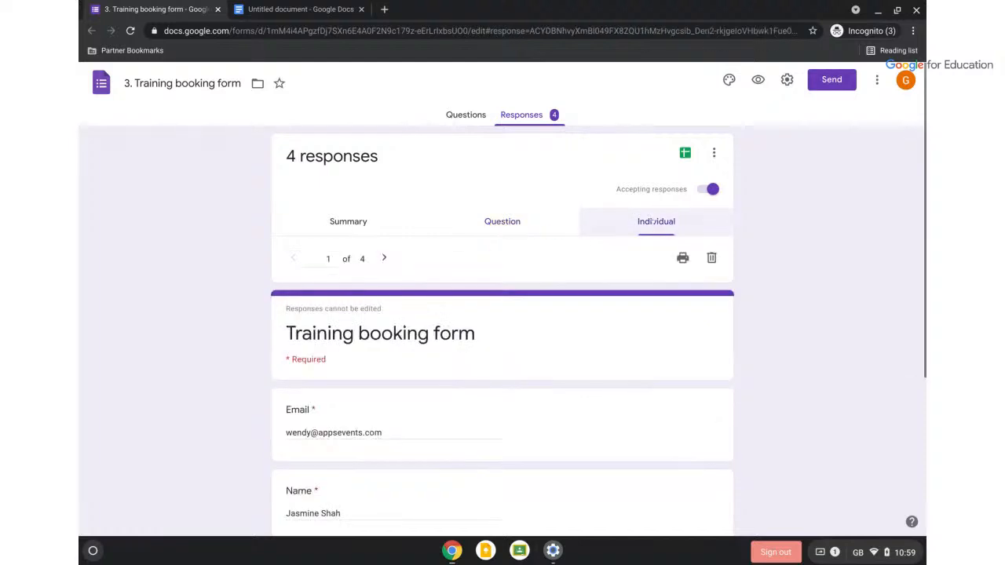
scroll(656, 222, down, 3)
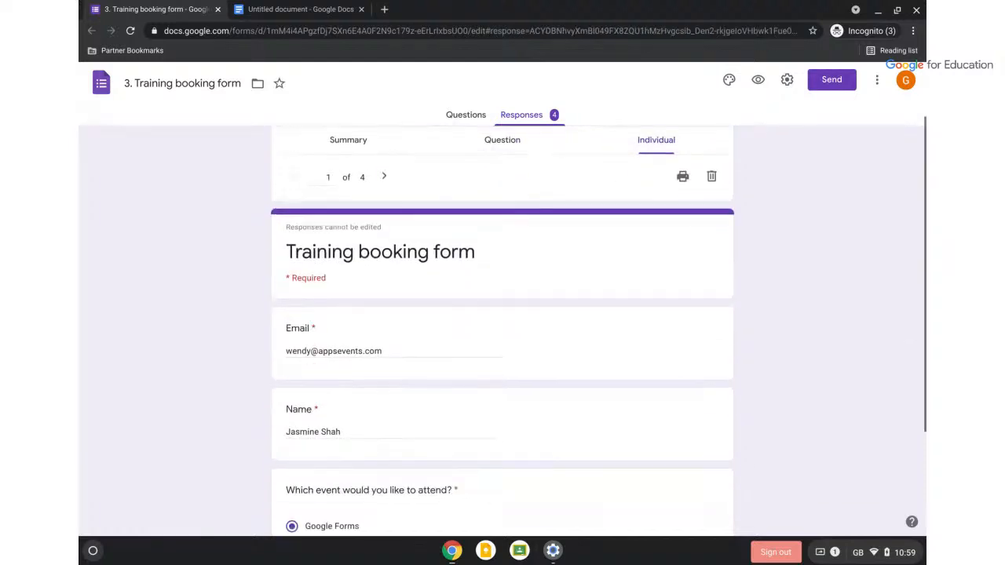
scroll(503, 330, up, 3)
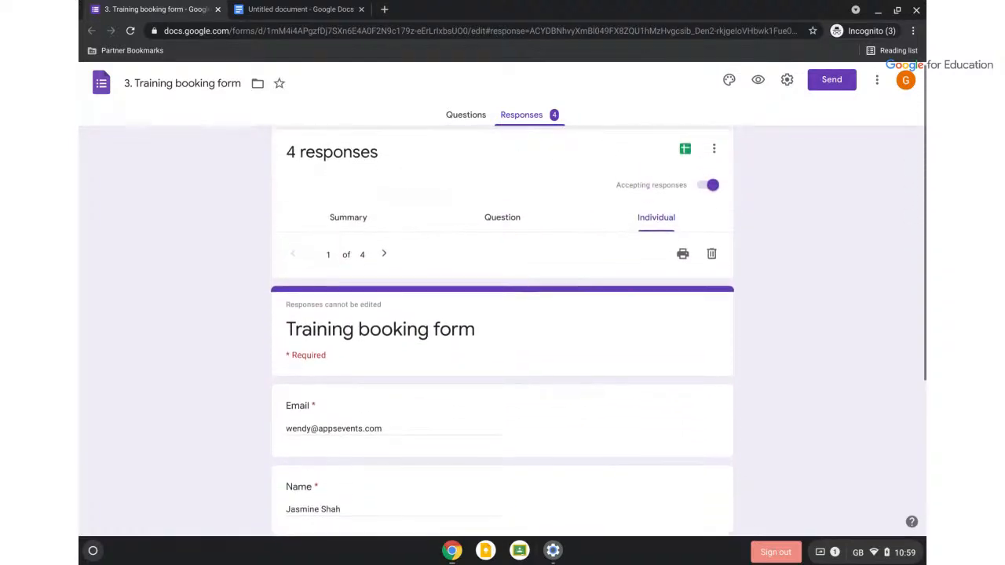
scroll(503, 330, down, 2)
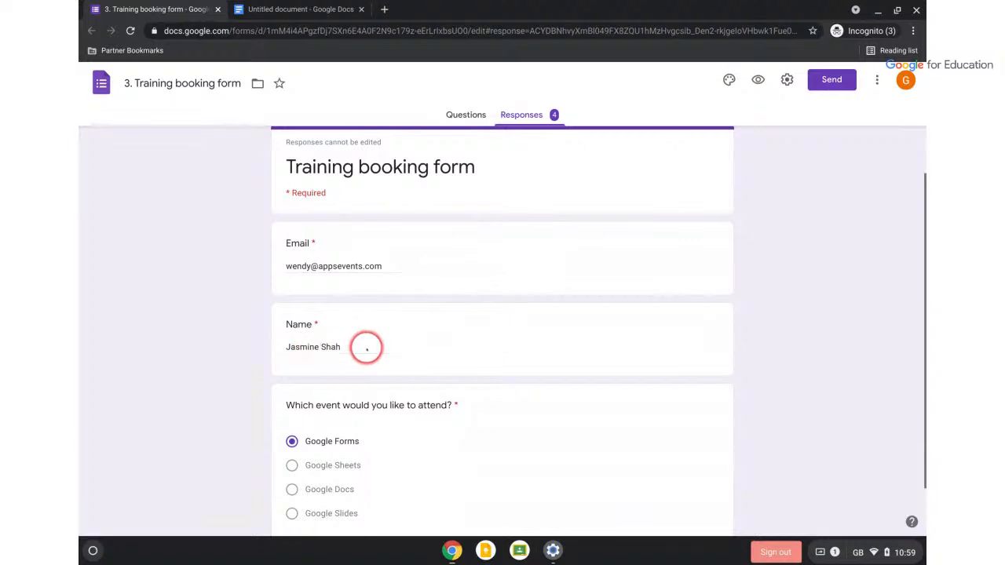
scroll(365, 348, down, 1)
scroll(366, 347, up, 3)
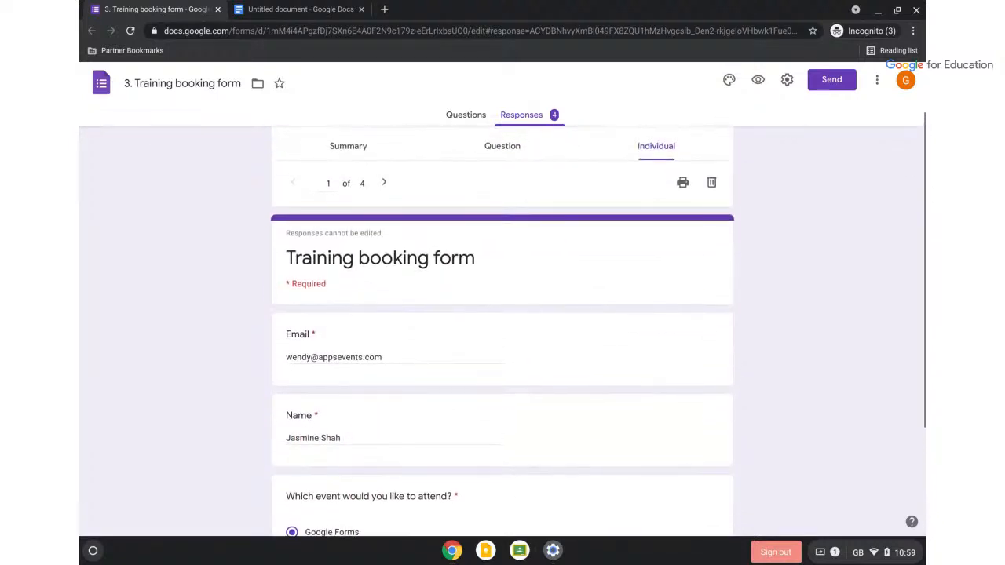
Advance through the individual responses from 2 of 4 to 3 of 4
click(384, 182)
scroll(400, 314, down, 2)
scroll(400, 315, up, 1)
scroll(399, 314, up, 2)
click(385, 212)
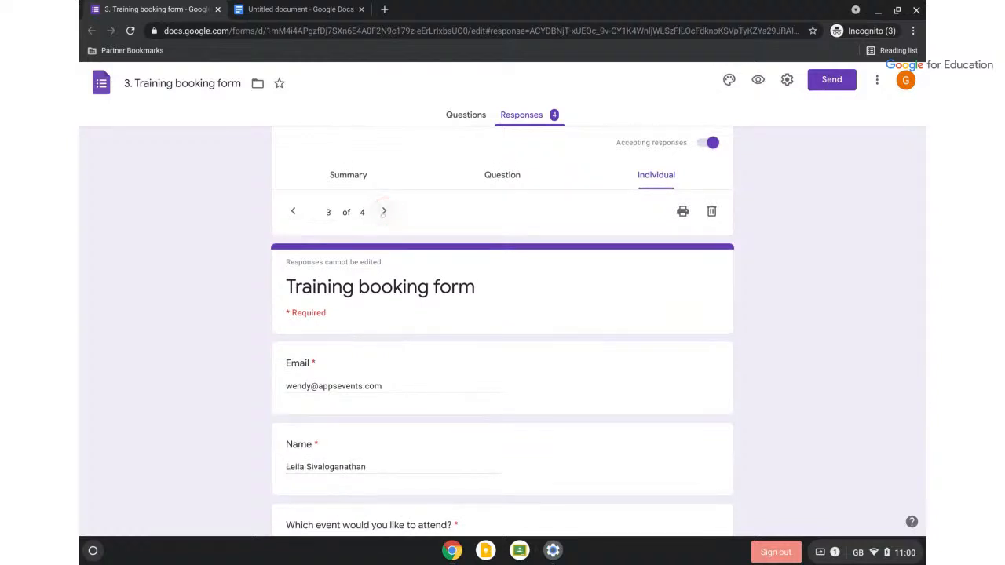
scroll(540, 358, up, 1)
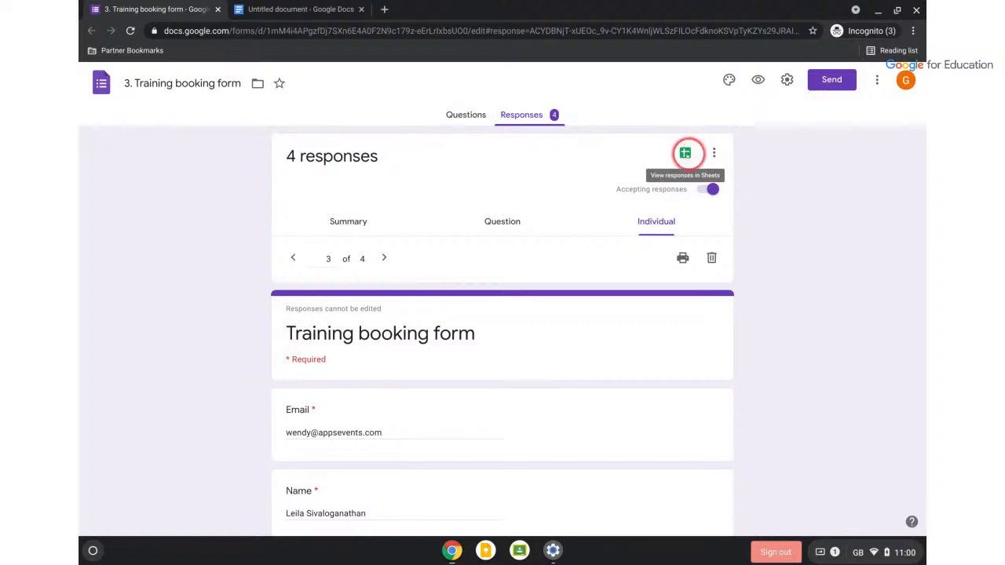
View the 13-row Training booking form (Responses) spreadsheet in Sheets, then return to the form
click(684, 154)
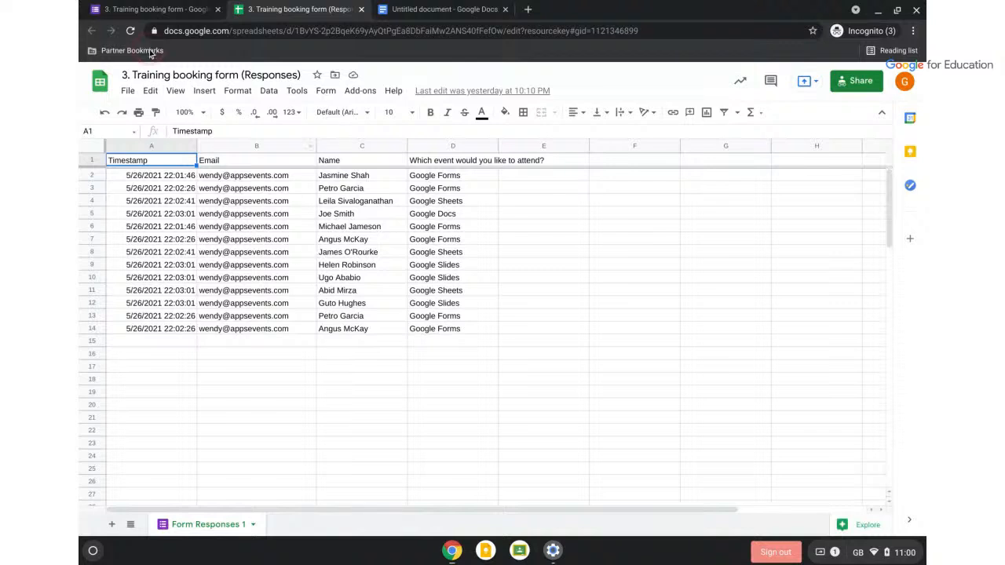
click(158, 9)
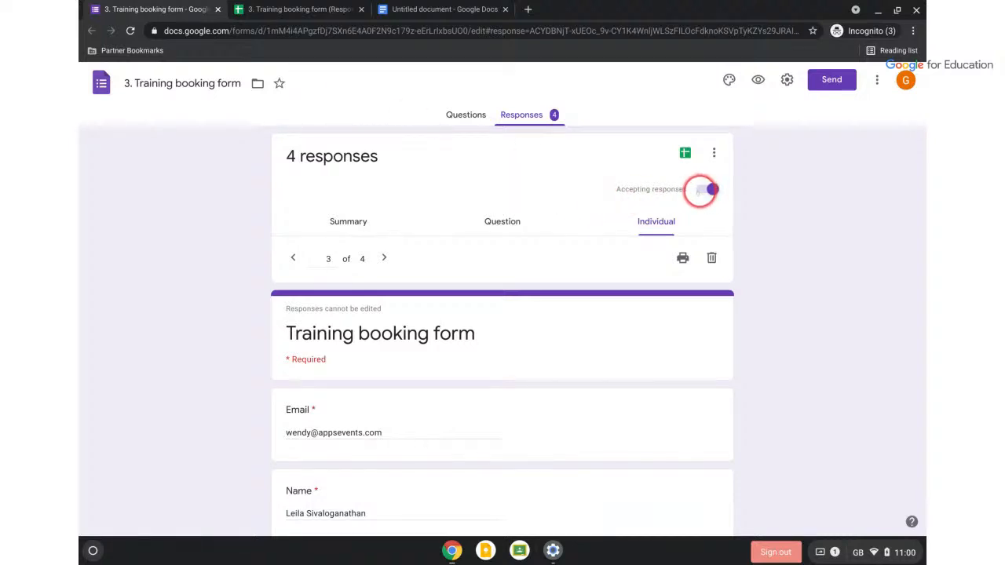
Turn off Accepting responses so the red Not accepting responses banner appears
click(700, 190)
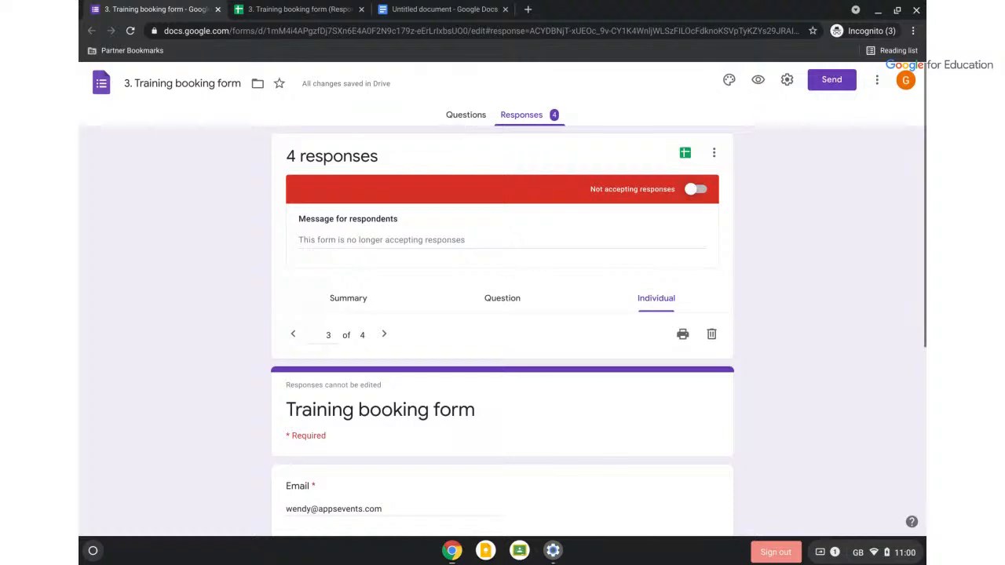
scroll(741, 145, up, 5)
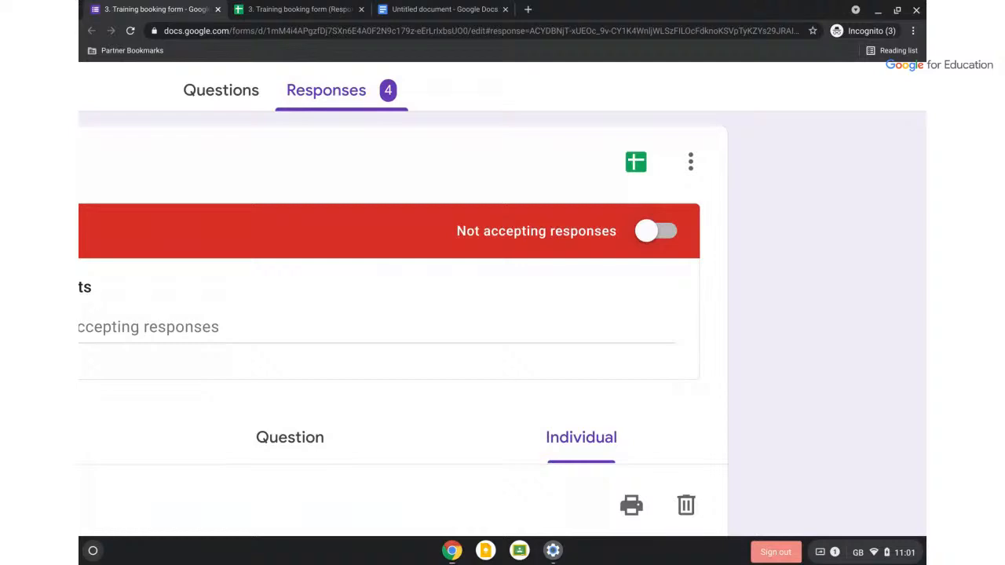
scroll(503, 299, down, 5)
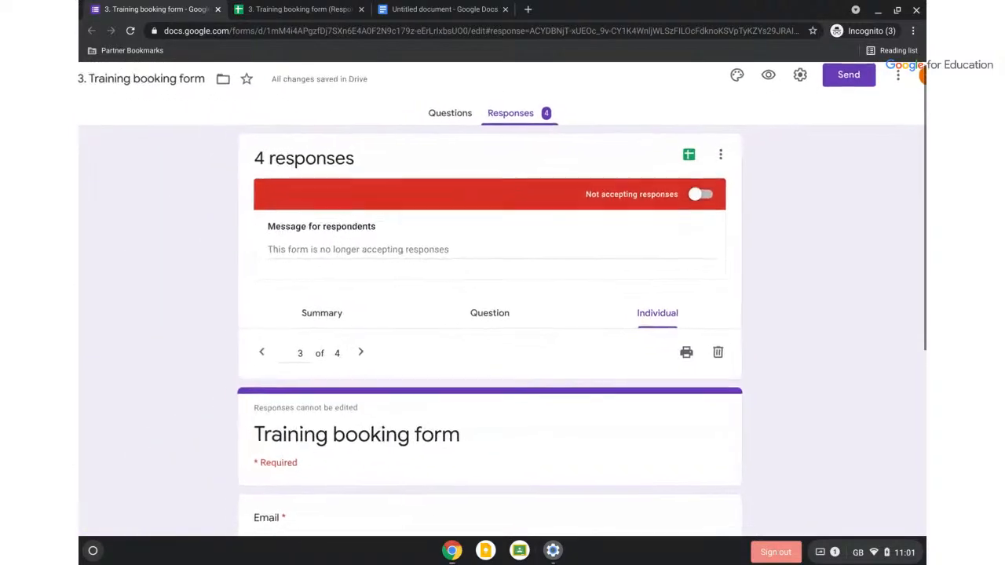
scroll(778, 235, up, 5)
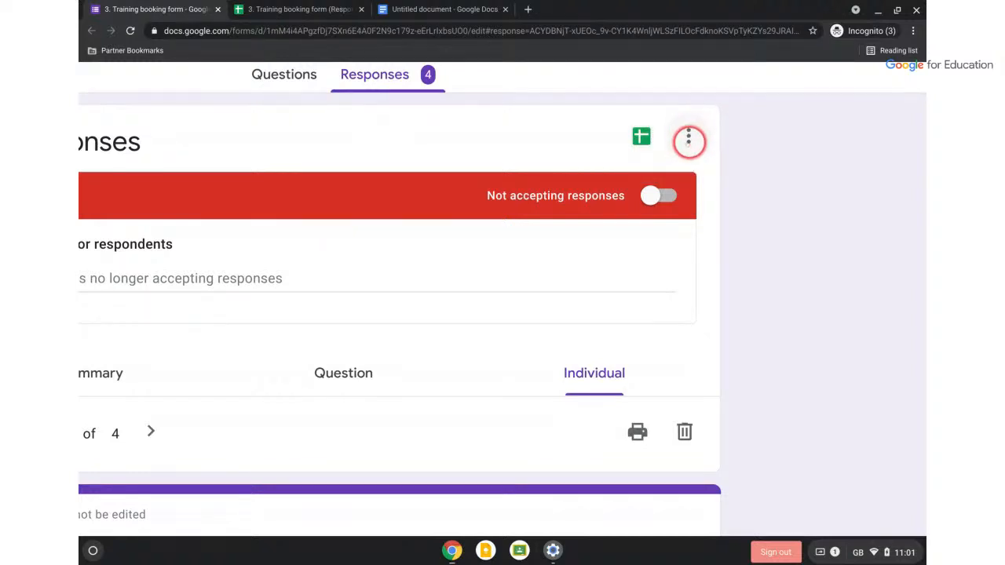
click(688, 137)
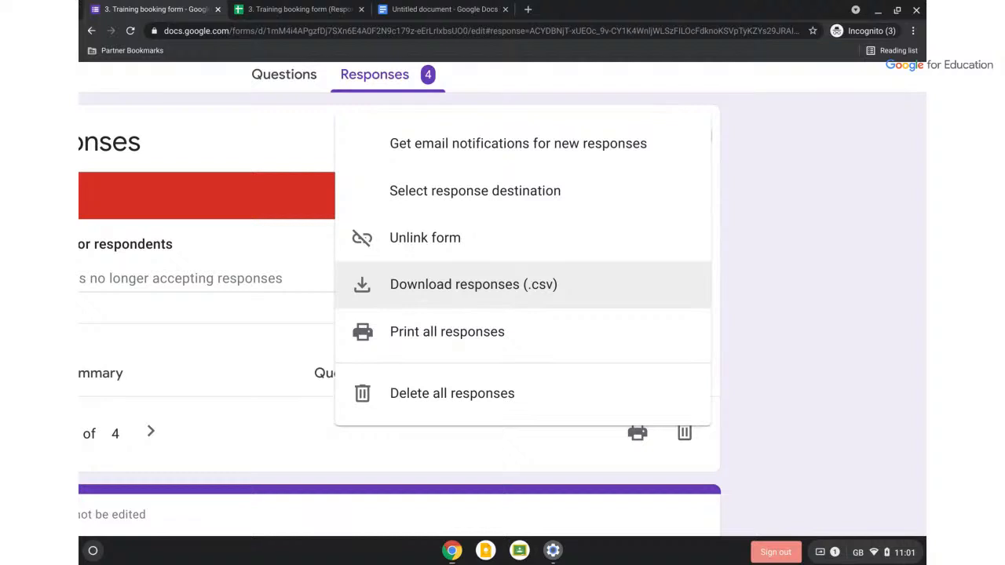
click(442, 338)
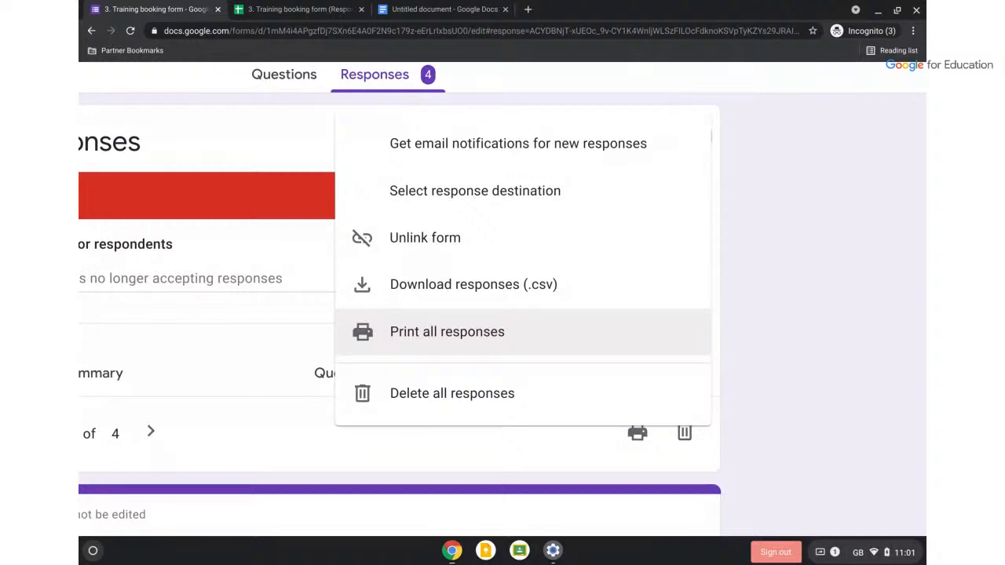
click(460, 385)
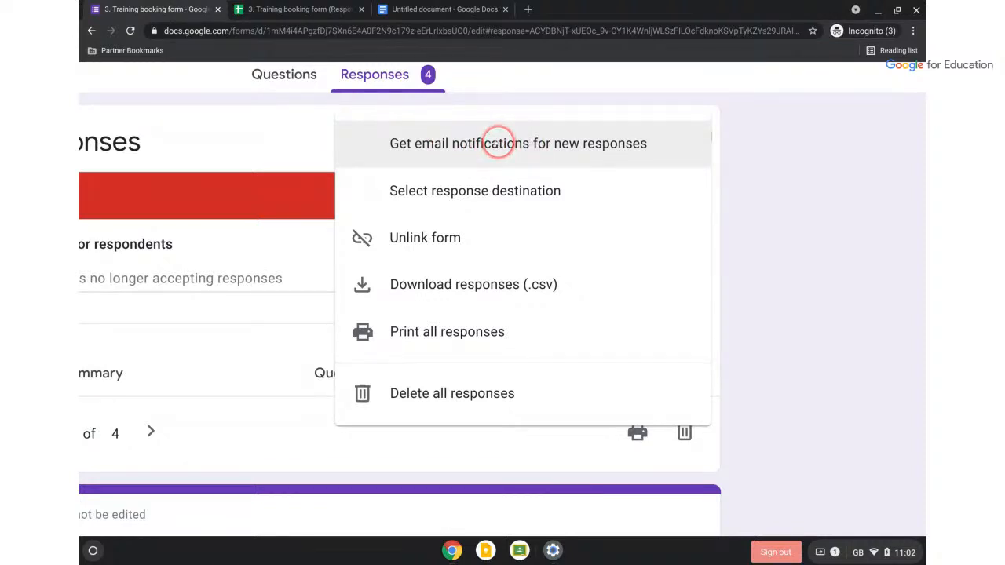
click(498, 142)
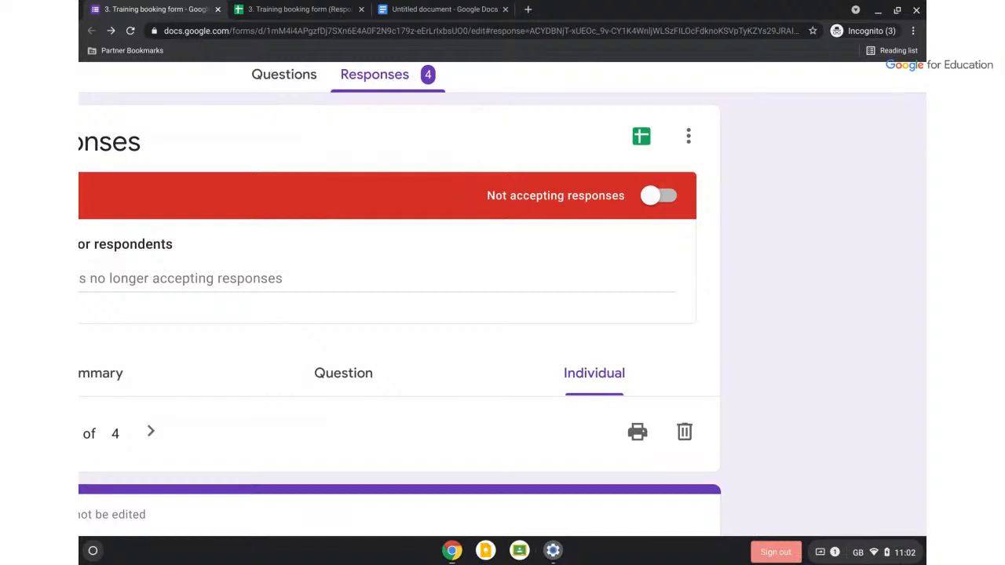
scroll(526, 352, down, 3)
scroll(527, 352, up, 1)
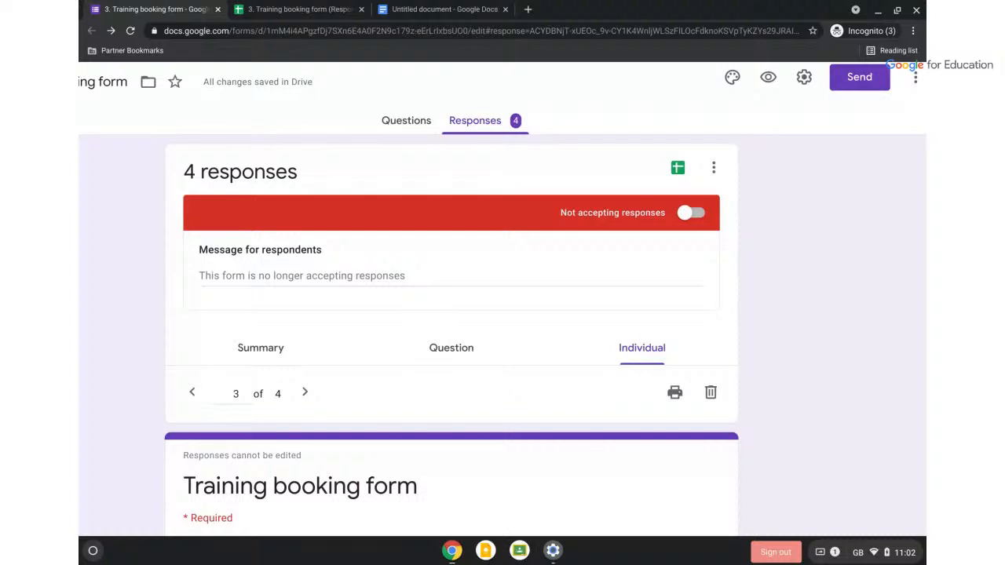
Close the Training booking form and untitled Doc tabs and drag the Sheets window aside
click(218, 10)
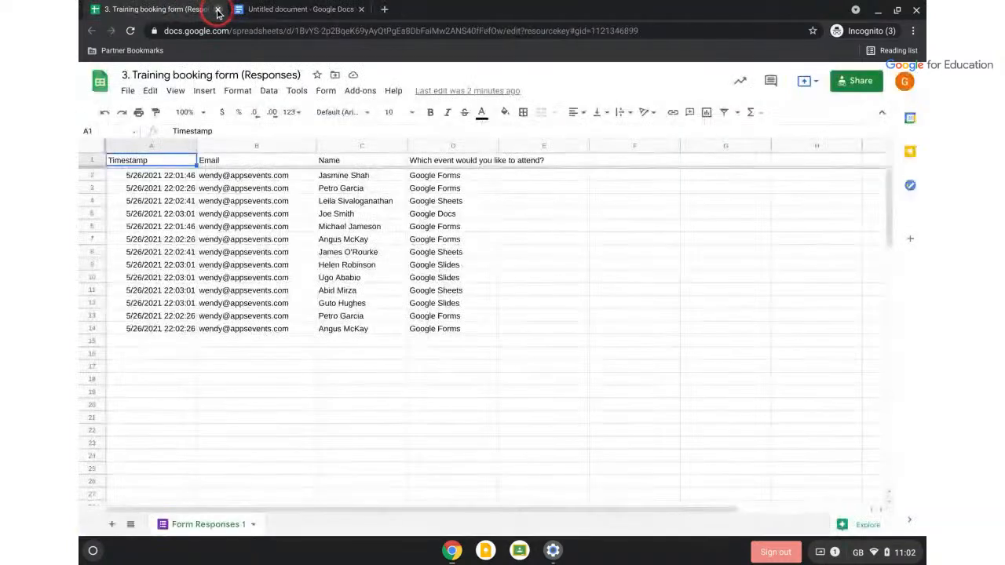
click(362, 9)
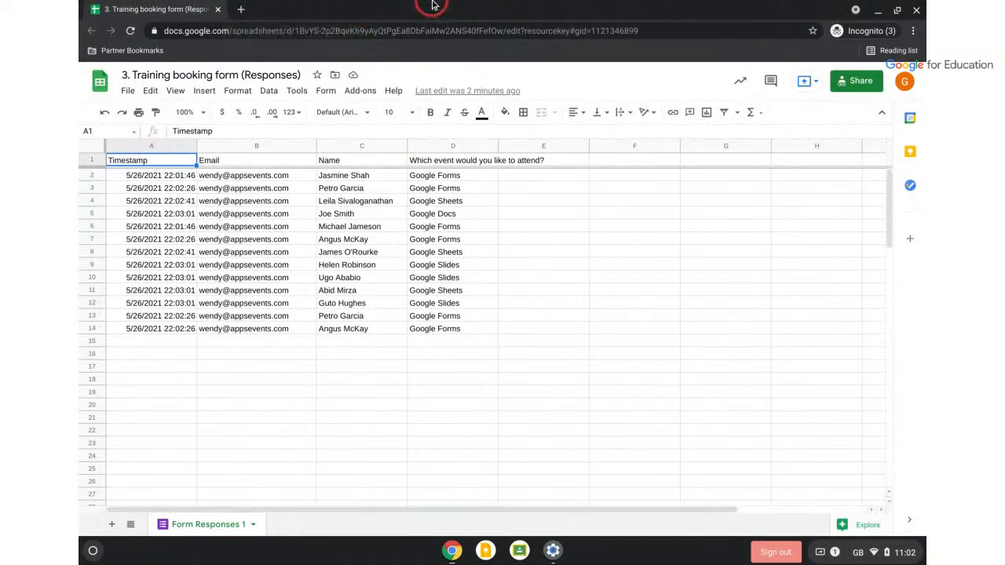
click(900, 17)
drag(334, 6, 924, 189)
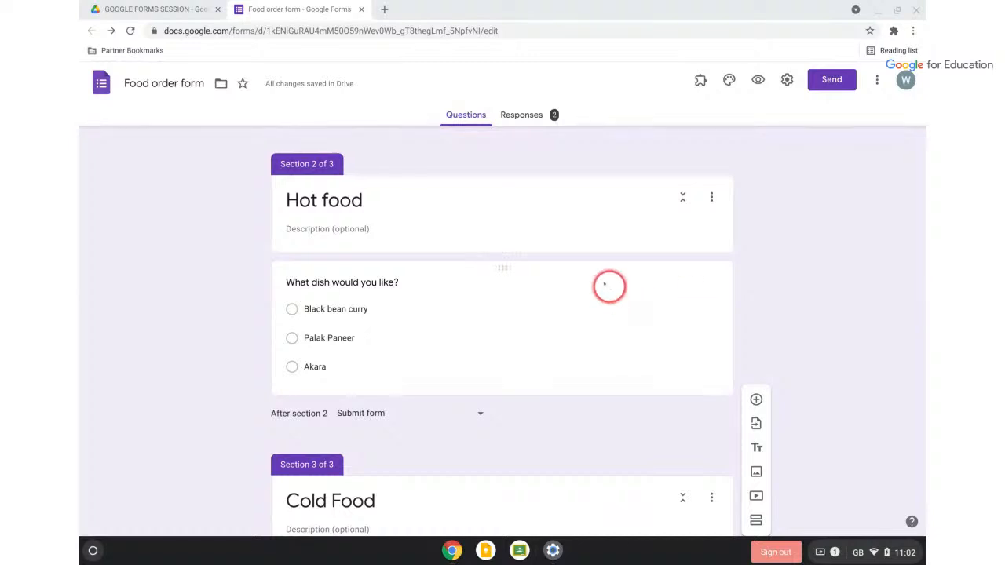
From the top of the Food order form, start Import questions from another form
scroll(597, 271, down, 2)
scroll(594, 271, up, 2)
scroll(594, 270, up, 5)
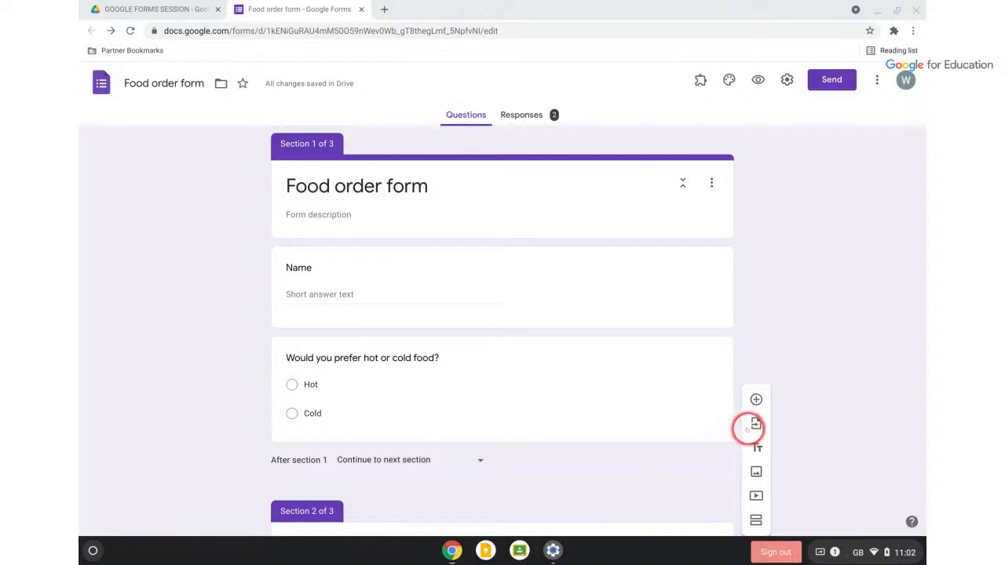
scroll(756, 423, up, 5)
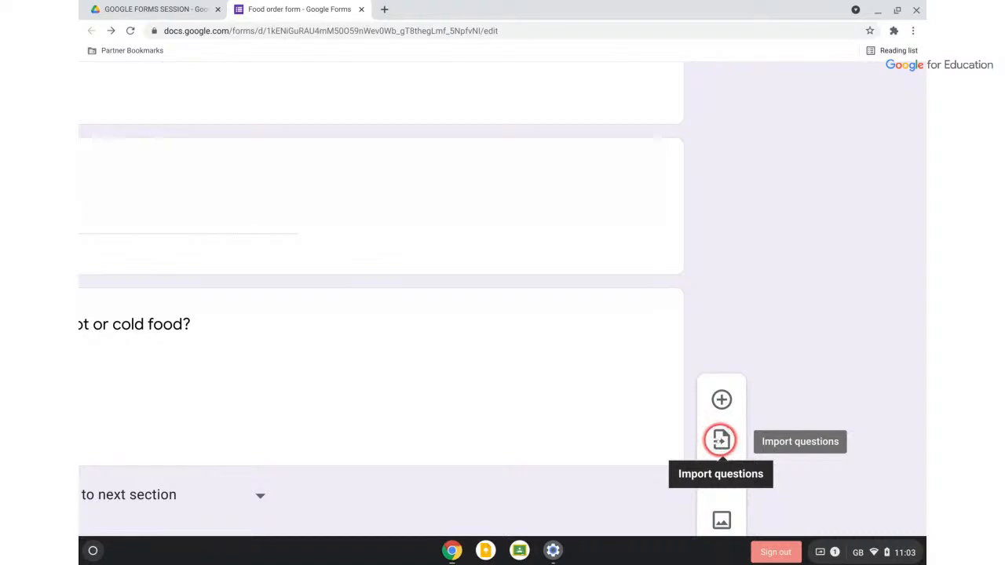
click(720, 440)
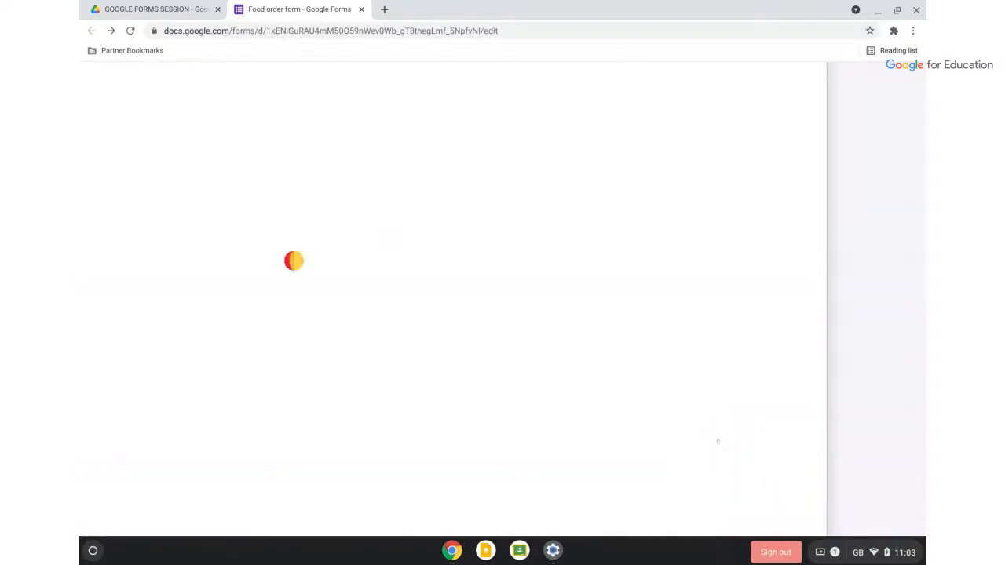
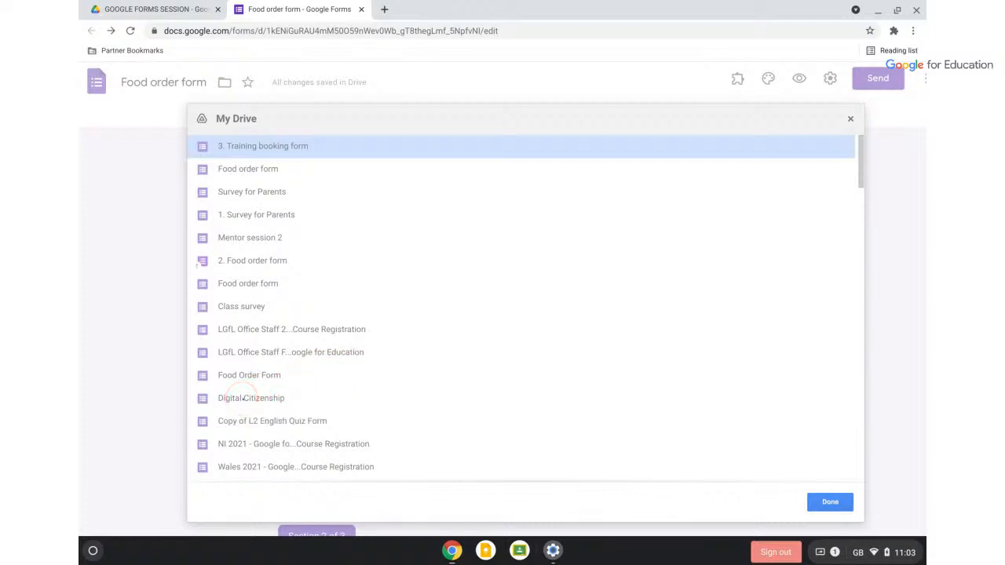
Browse the Import questions file picker, then close it without importing anything
scroll(266, 387, down, 4)
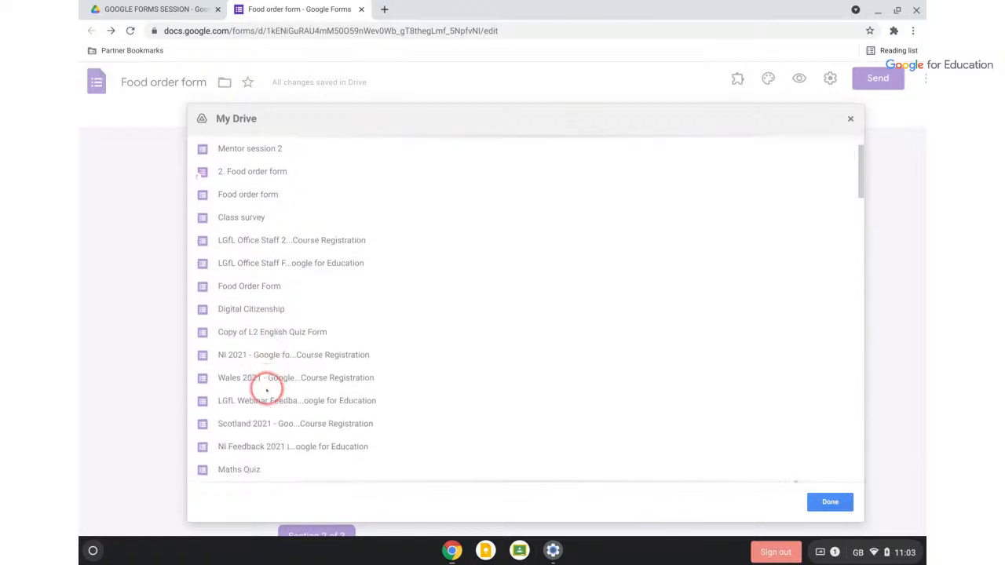
scroll(267, 389, up, 2)
scroll(266, 390, down, 20)
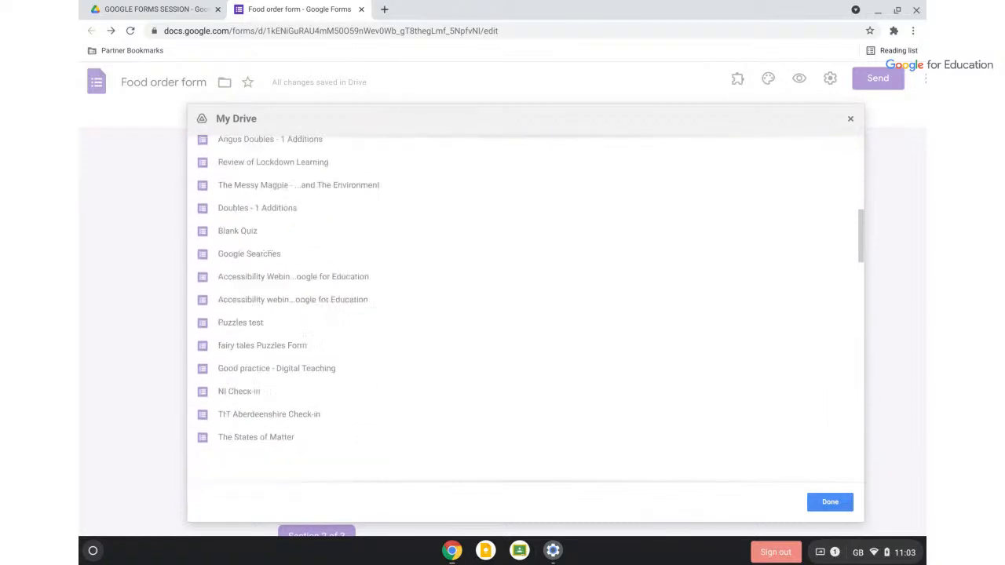
scroll(523, 305, down, 1)
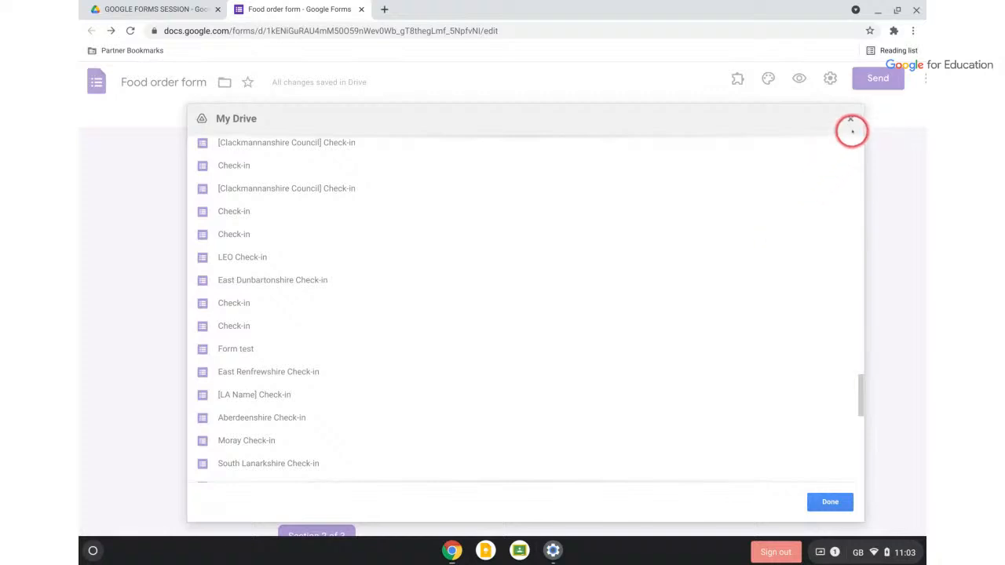
click(851, 119)
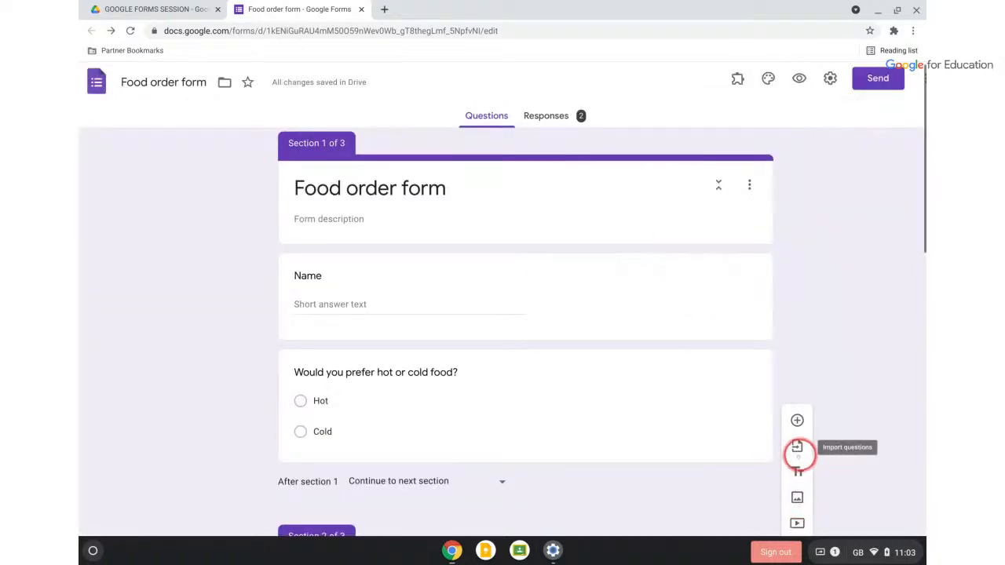
click(798, 446)
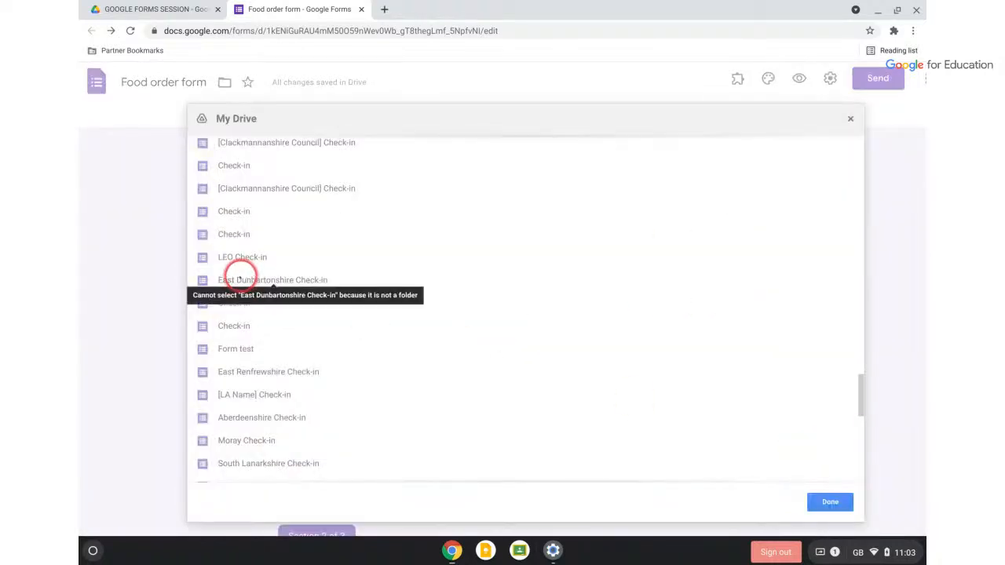
scroll(241, 281, down, 10)
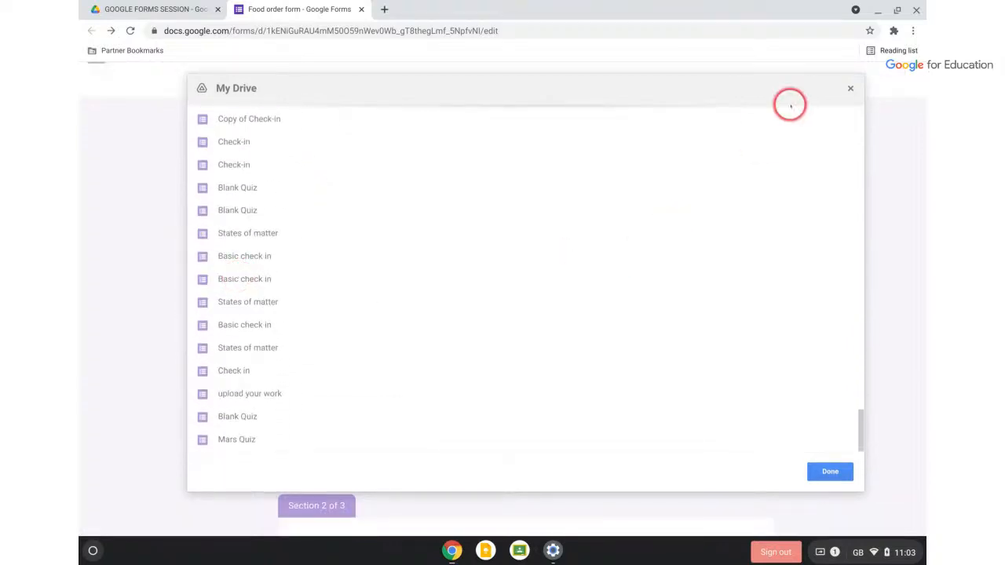
click(830, 471)
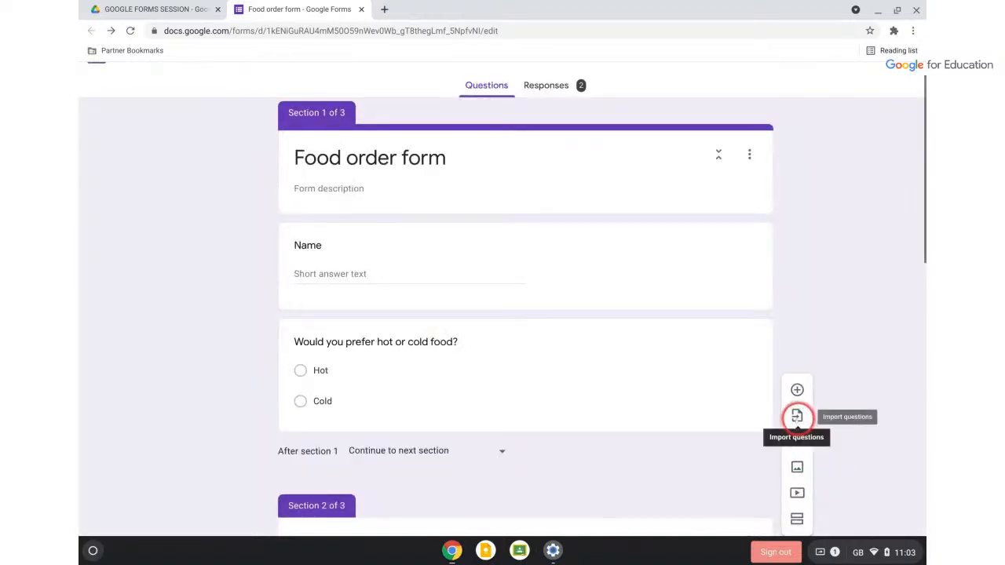
click(797, 416)
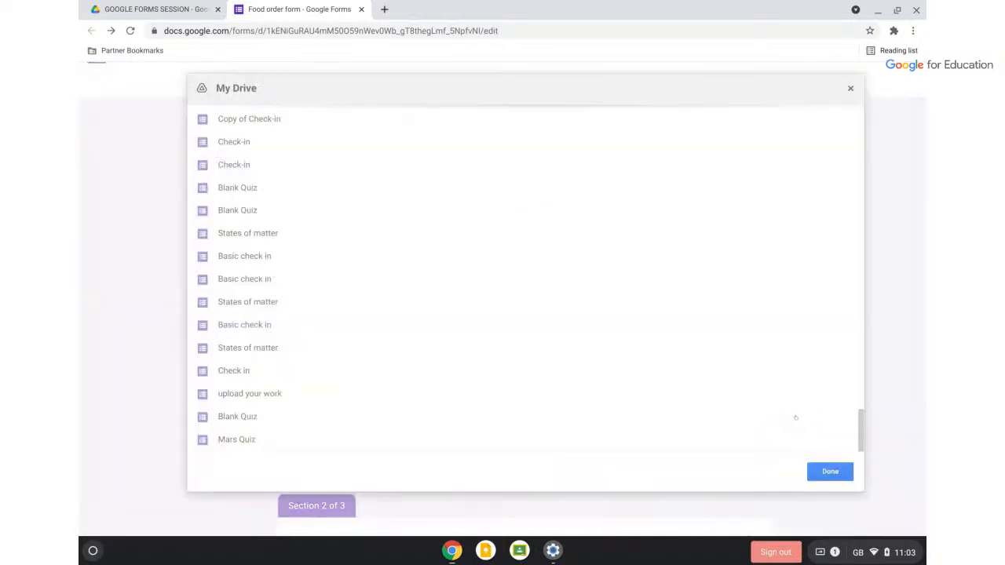
click(850, 88)
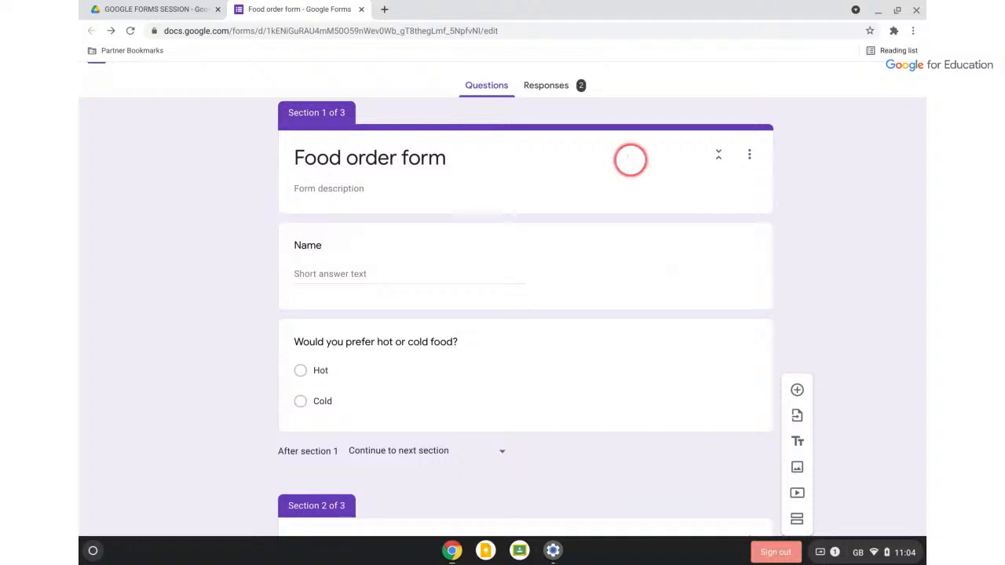
Close the Food order form, go to Google Drive and open the GOOGLE FORMS SESSION folder
click(362, 9)
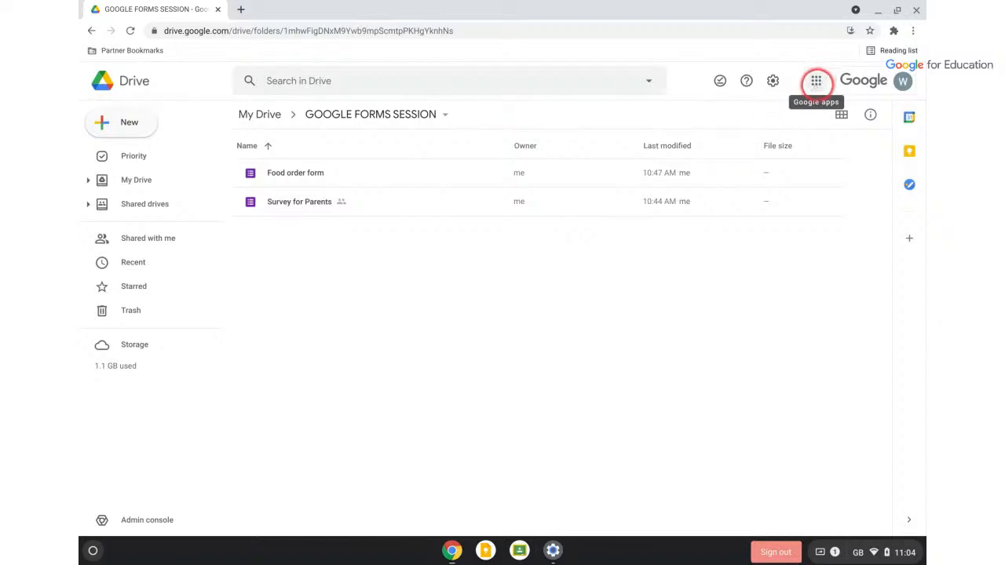
click(817, 79)
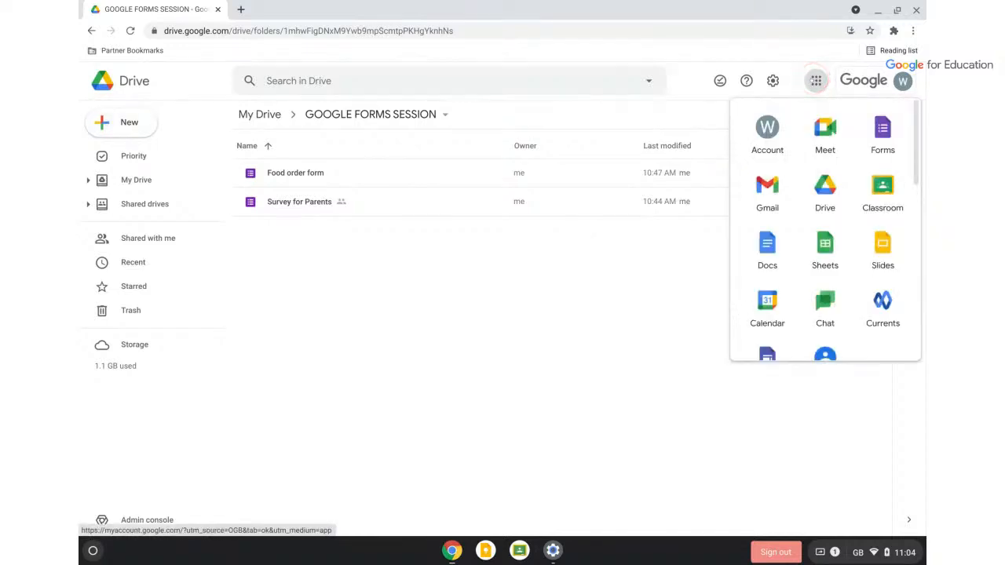
click(826, 189)
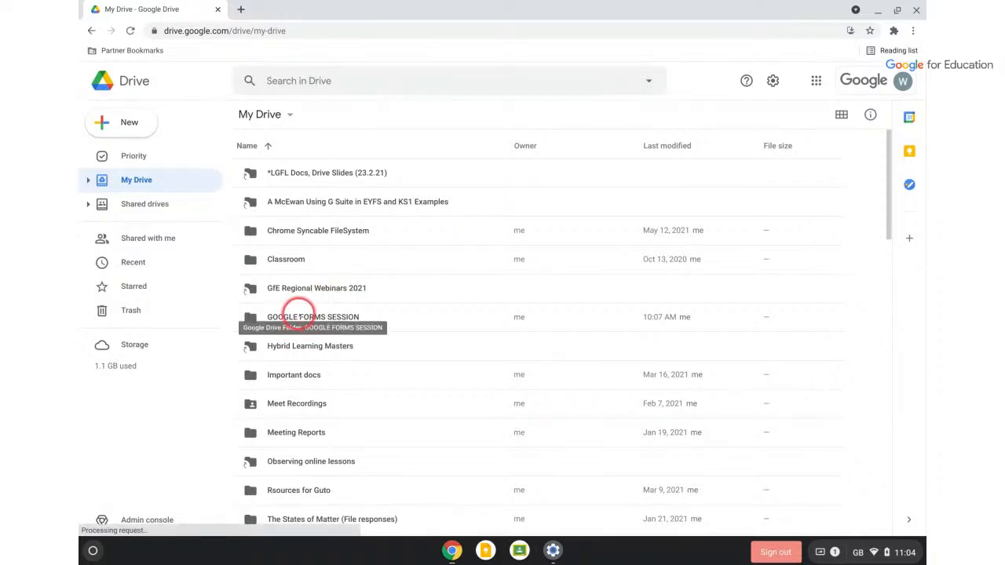
double_click(297, 317)
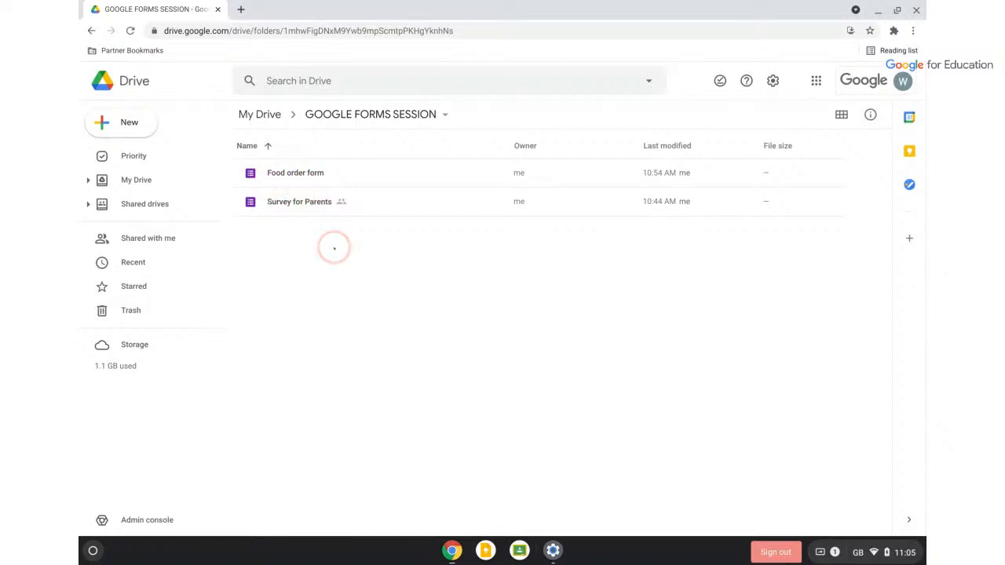
right_click(311, 172)
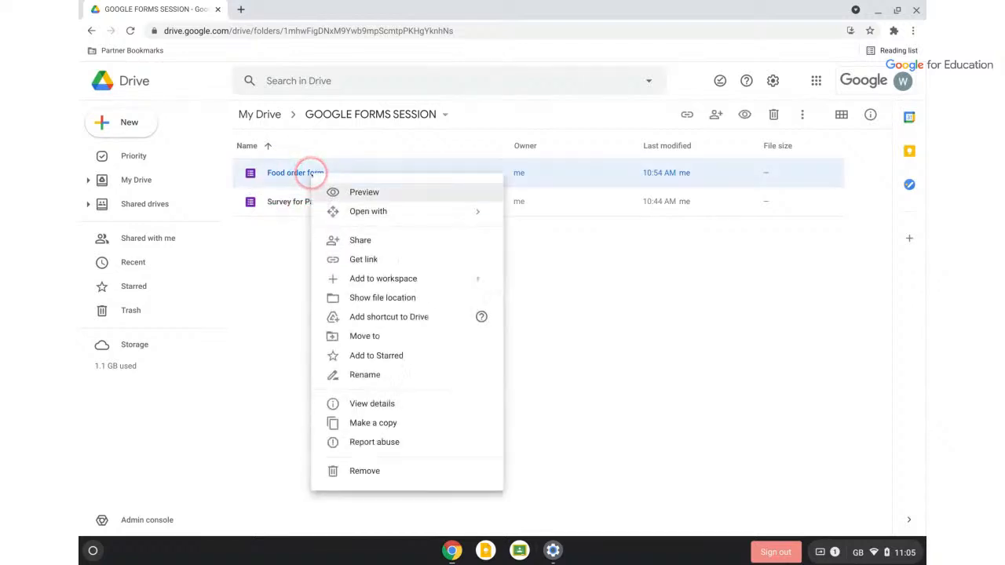
click(363, 338)
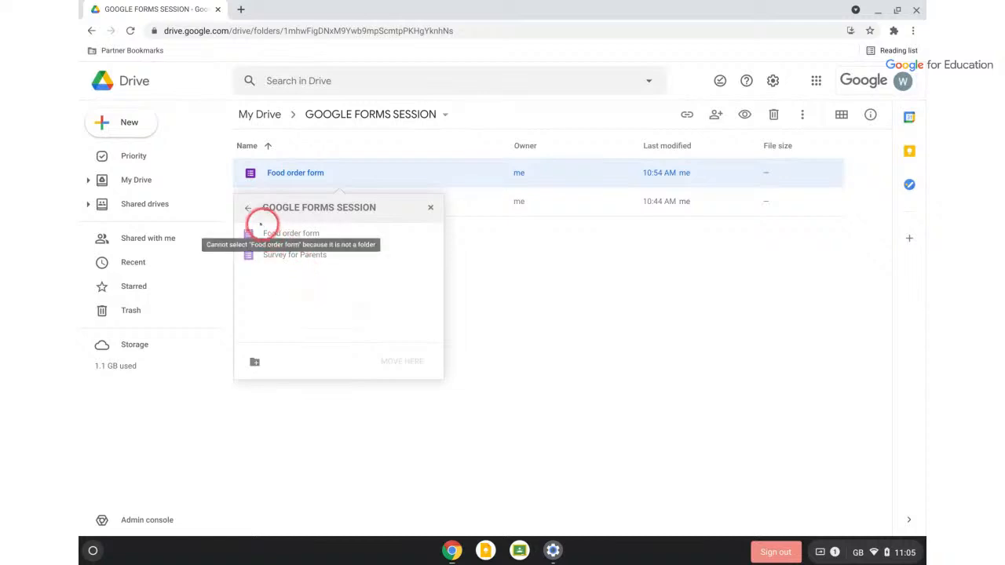
click(248, 208)
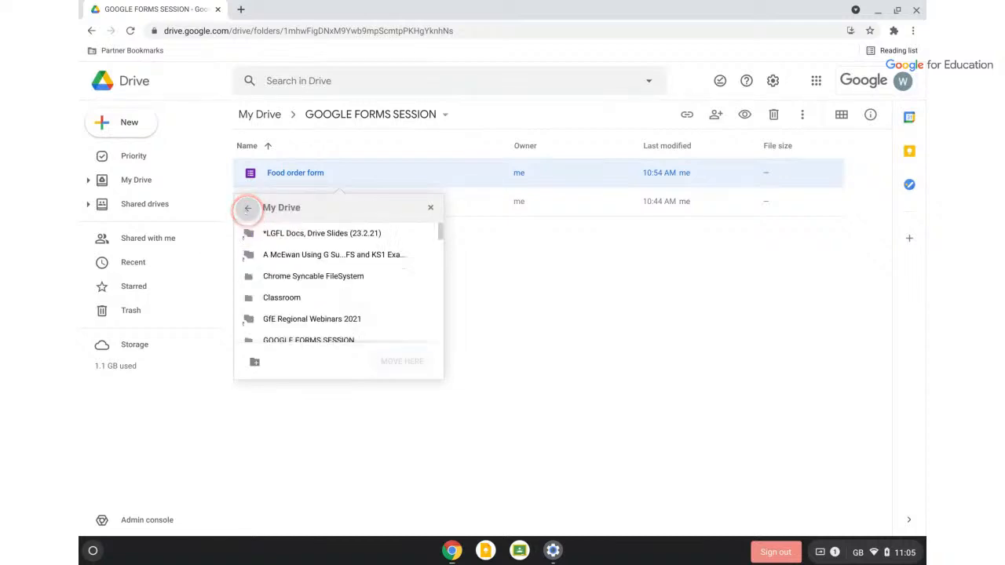
scroll(308, 266, down, 5)
scroll(292, 265, up, 5)
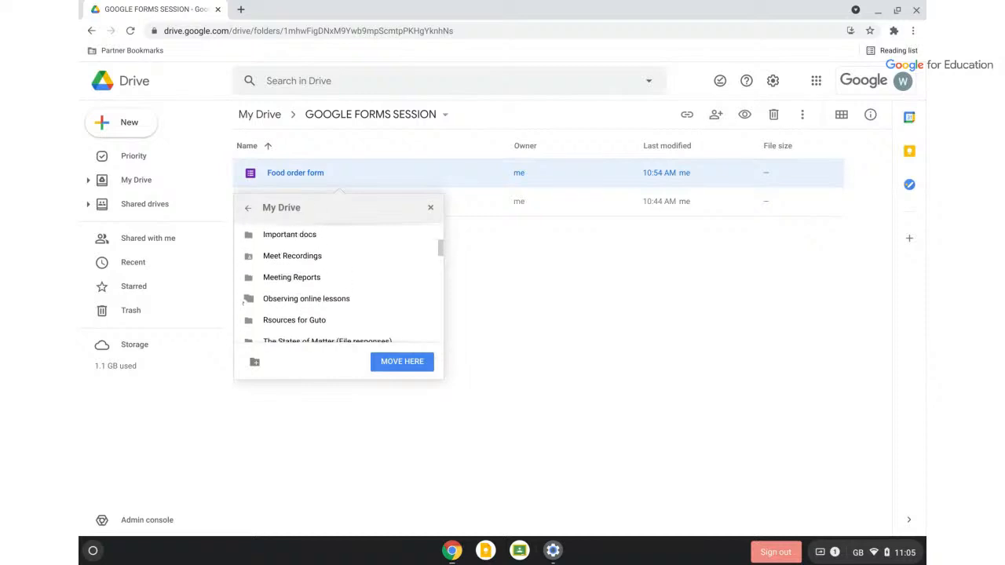
click(393, 374)
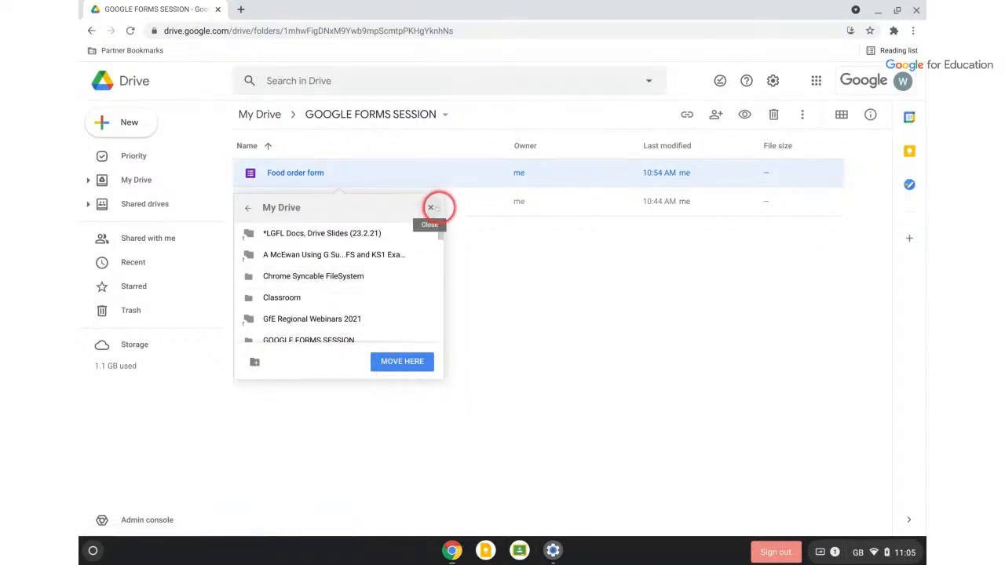
click(430, 207)
click(558, 323)
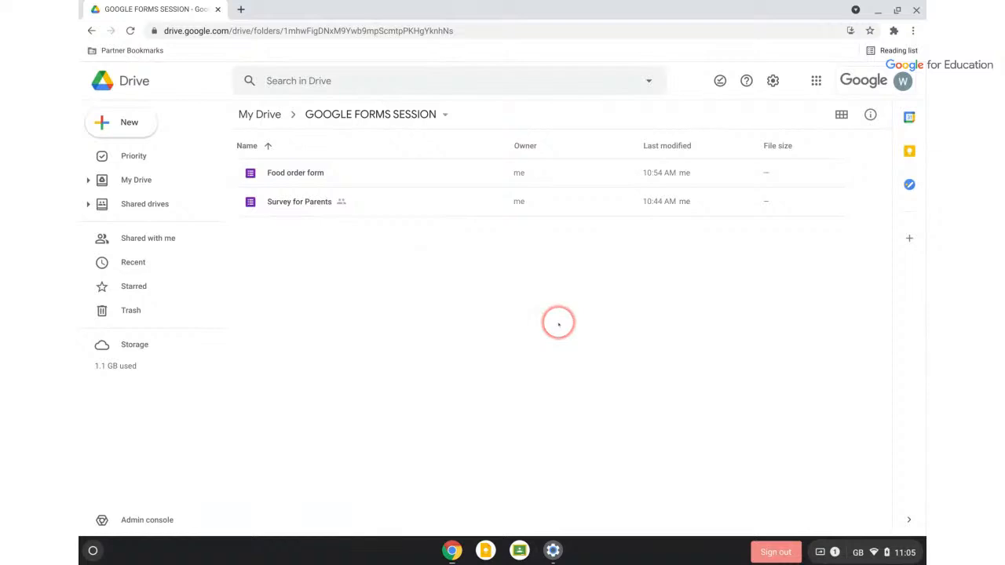
click(114, 183)
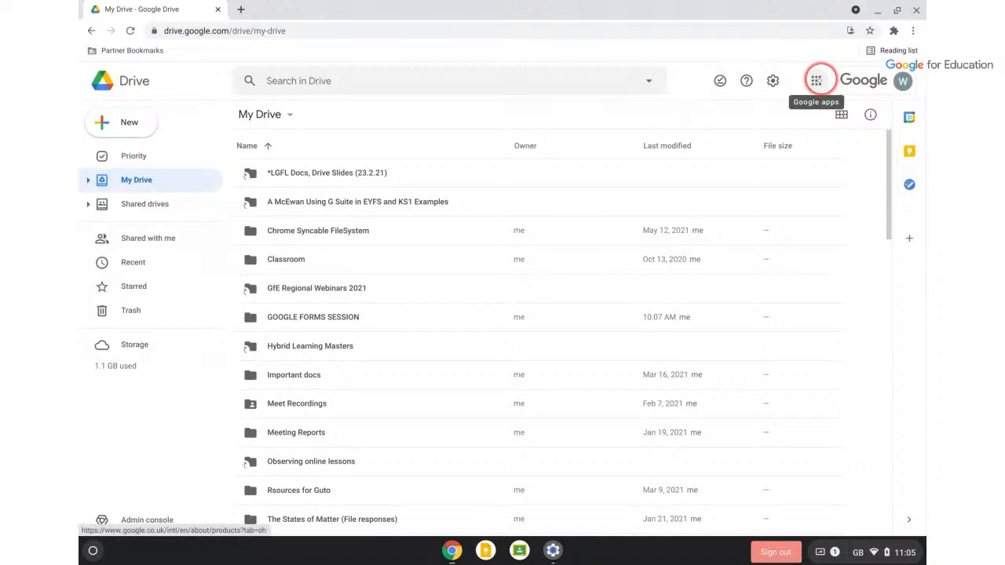
click(817, 80)
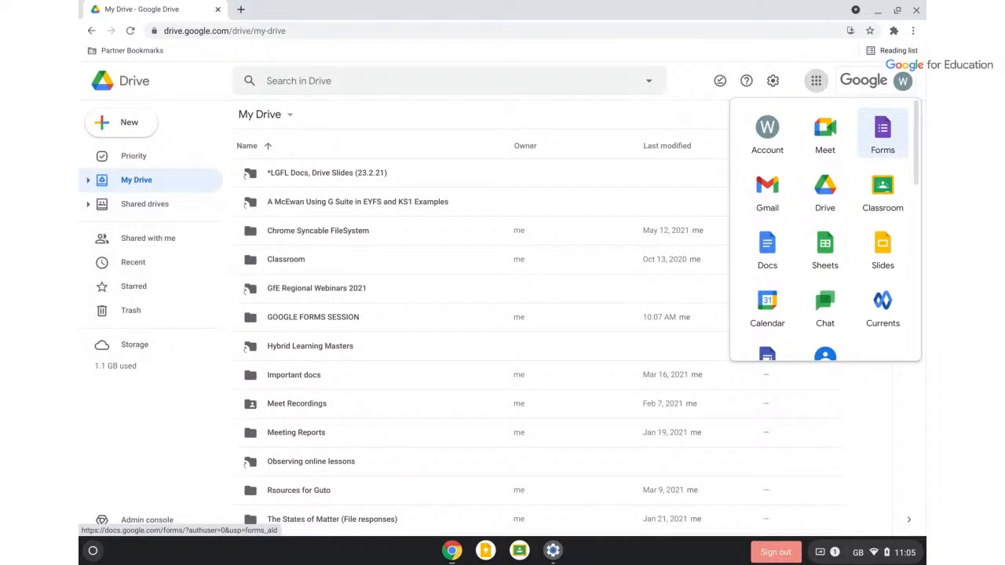
click(679, 70)
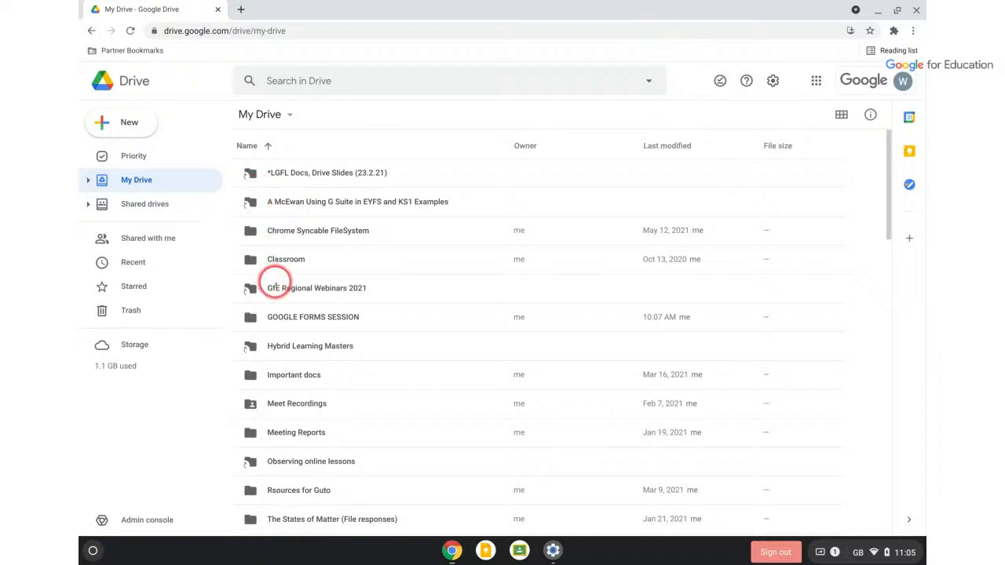
double_click(292, 317)
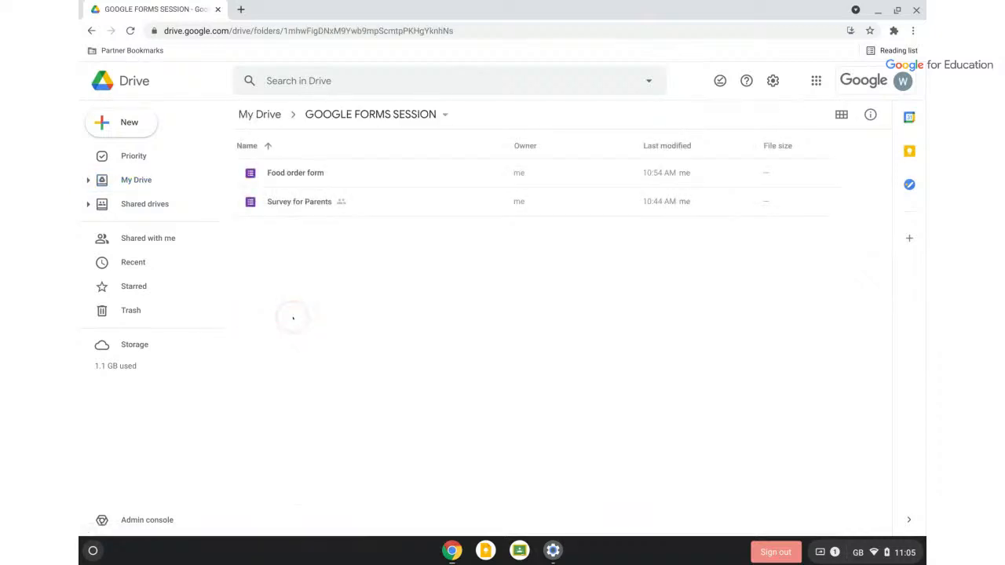
click(126, 125)
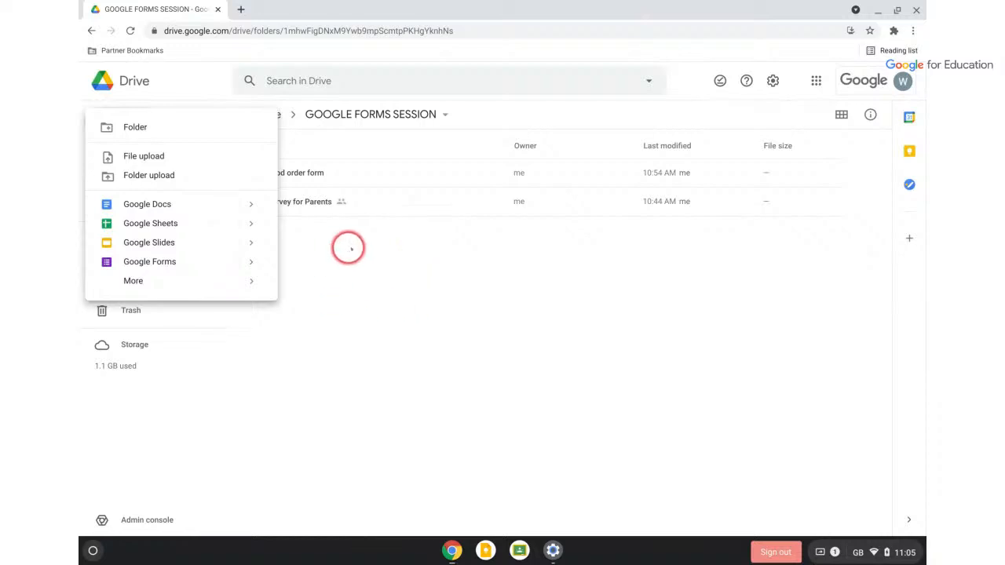
click(351, 295)
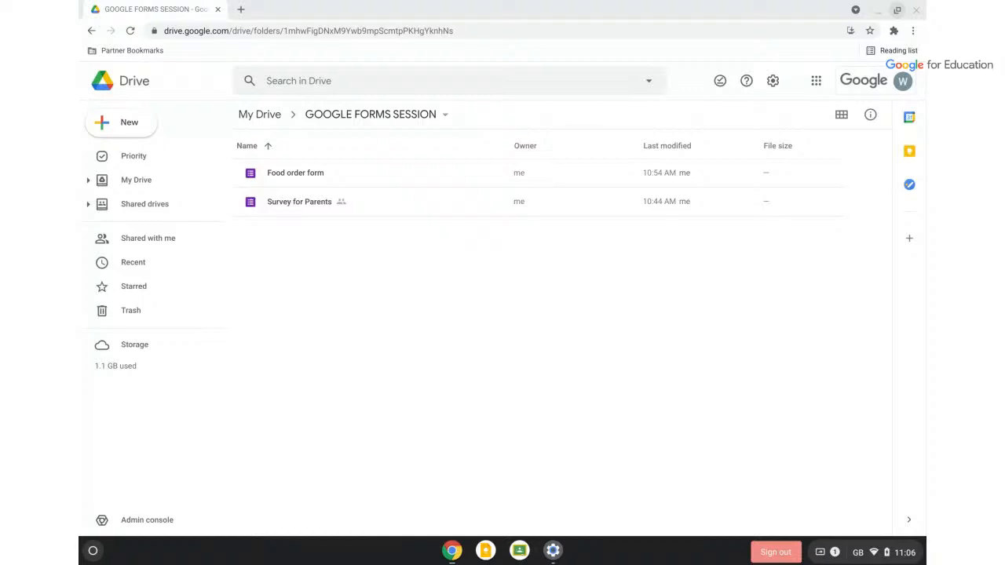
mouse_move(926, 193)
mouse_down()
mouse_move(278, 121)
mouse_move(289, 13)
mouse_up()
click(664, 41)
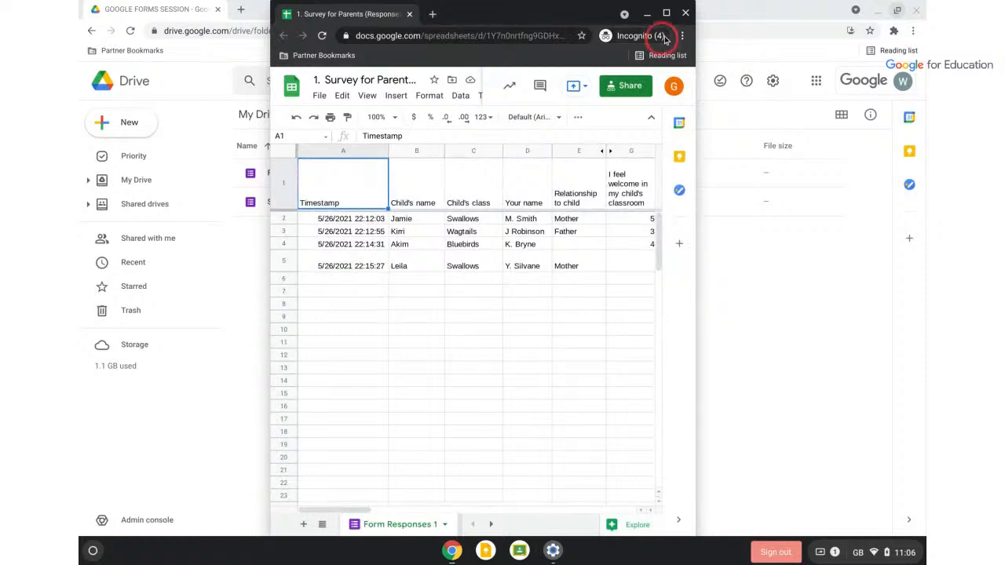
click(666, 13)
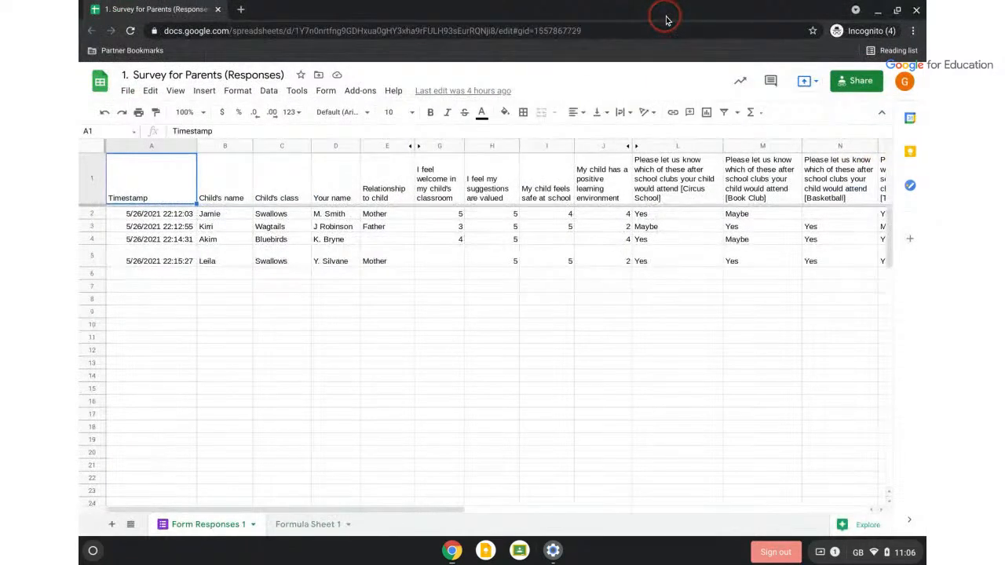
scroll(571, 361, right, 6)
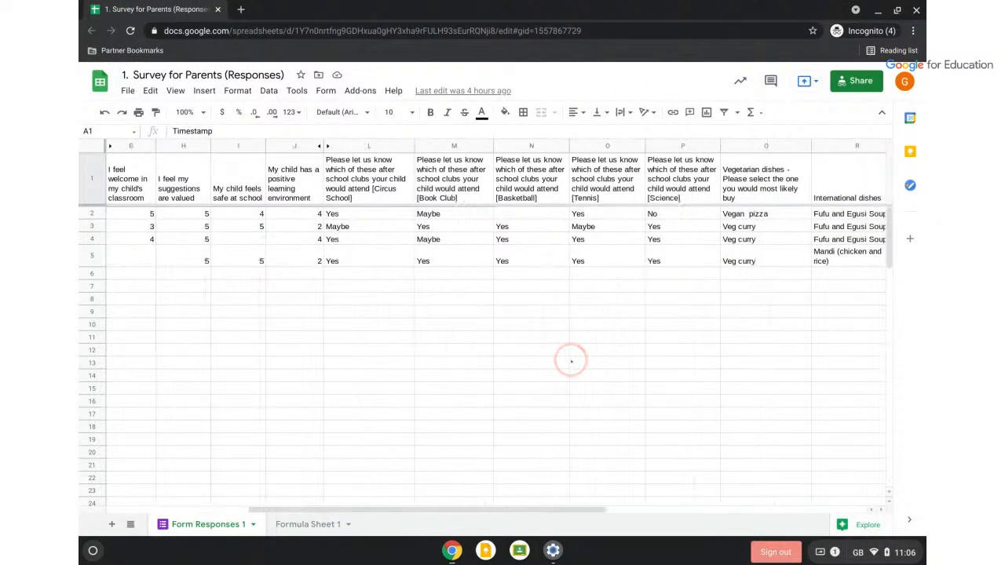
scroll(363, 250, left, 5)
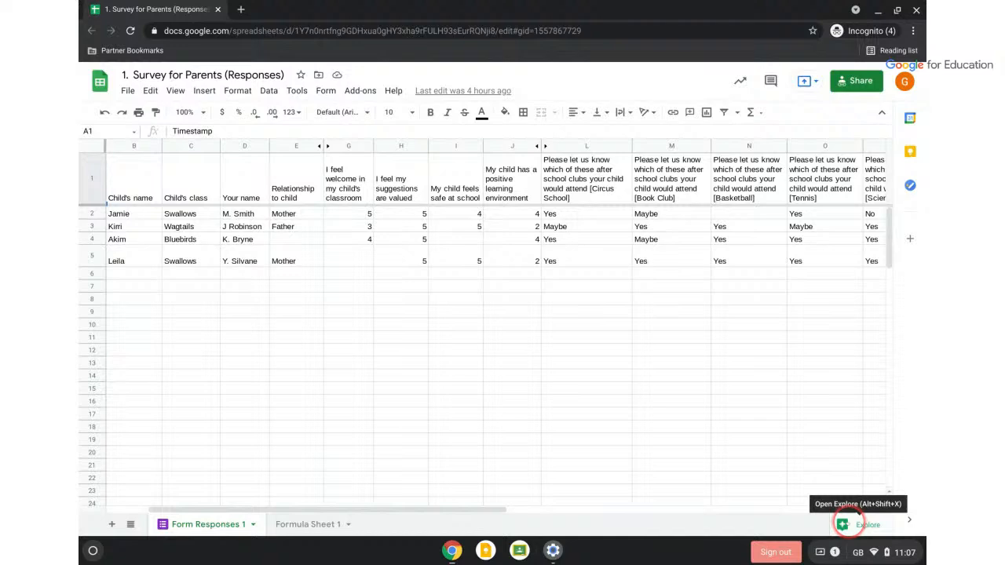
Use Explore to give the responses in A1:R5 grey alternating row colours
click(848, 522)
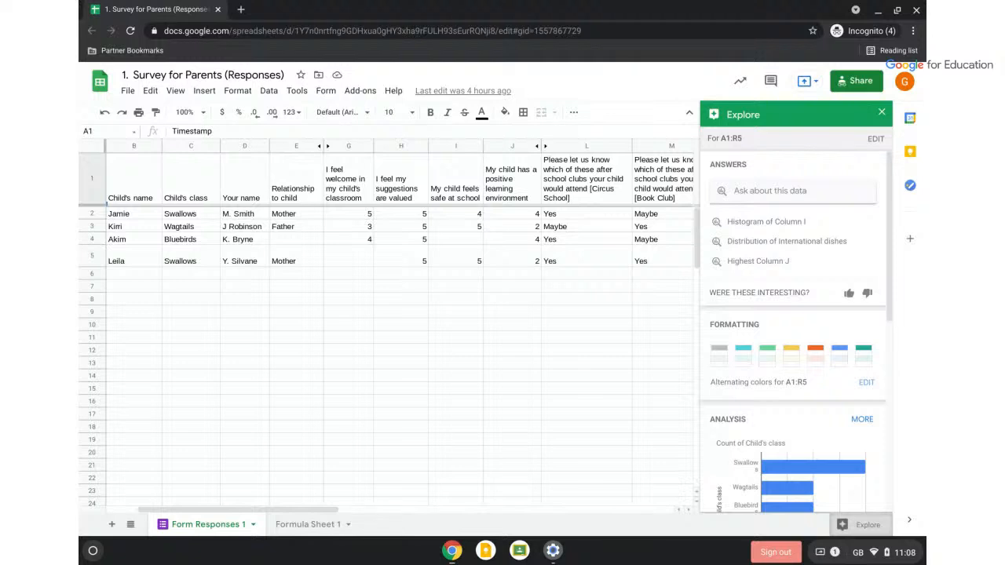
click(769, 357)
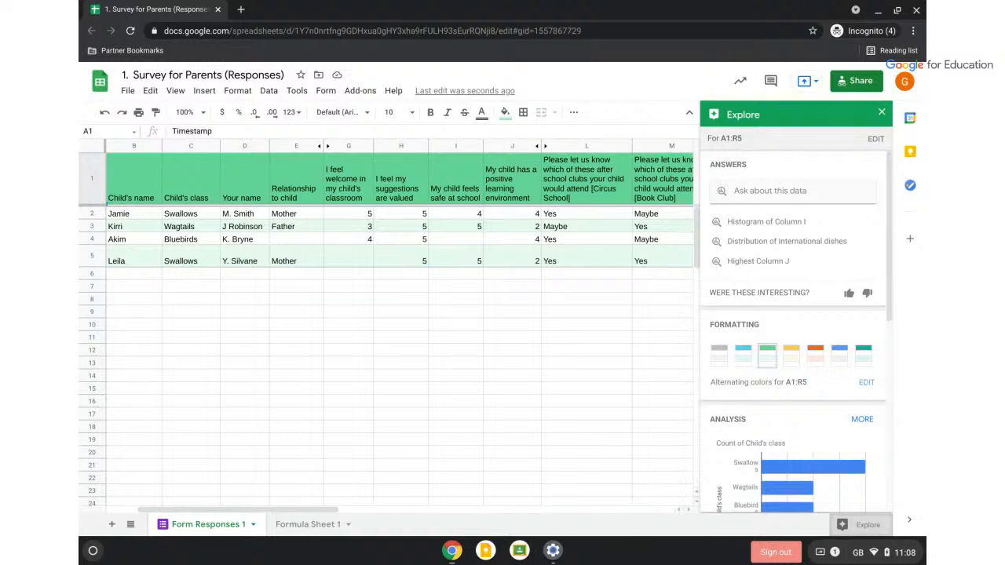
click(719, 360)
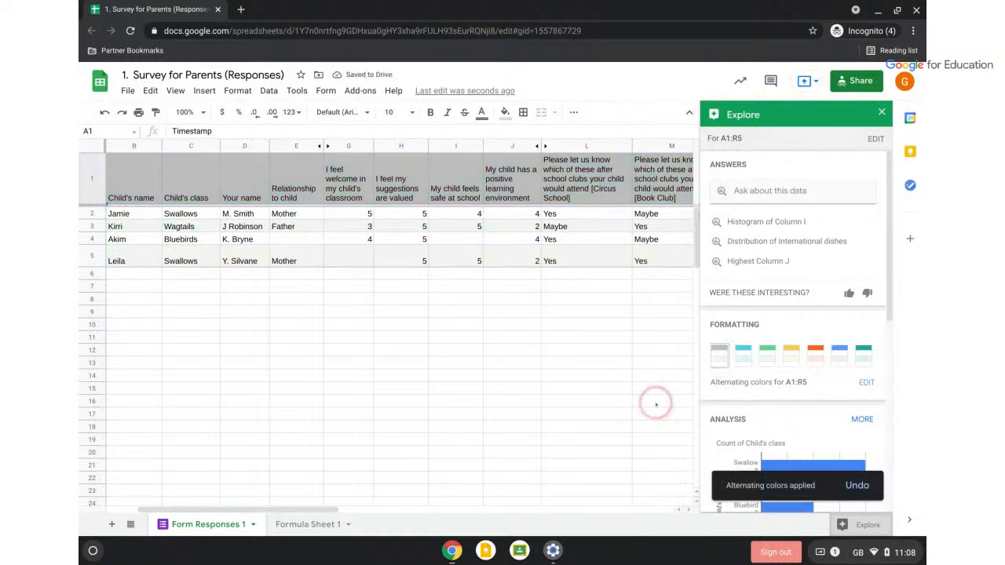
Scroll to Explore's Analysis charts and inspect the Circus School pie chart
scroll(656, 403, down, 3)
scroll(724, 385, down, 5)
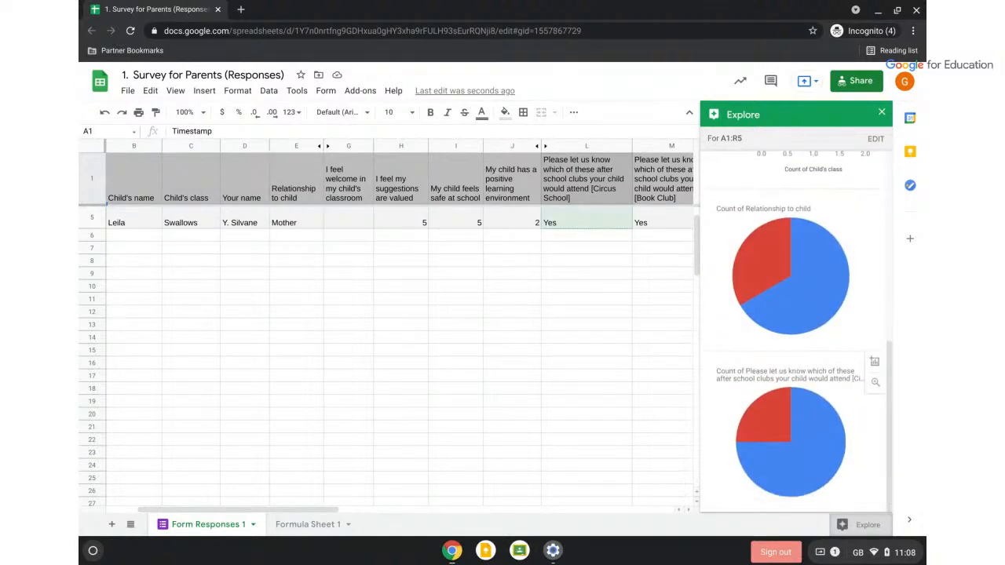
click(789, 437)
Insert the Circus School pie chart, move it to rows 9–26, enlarge it and copy it
click(874, 361)
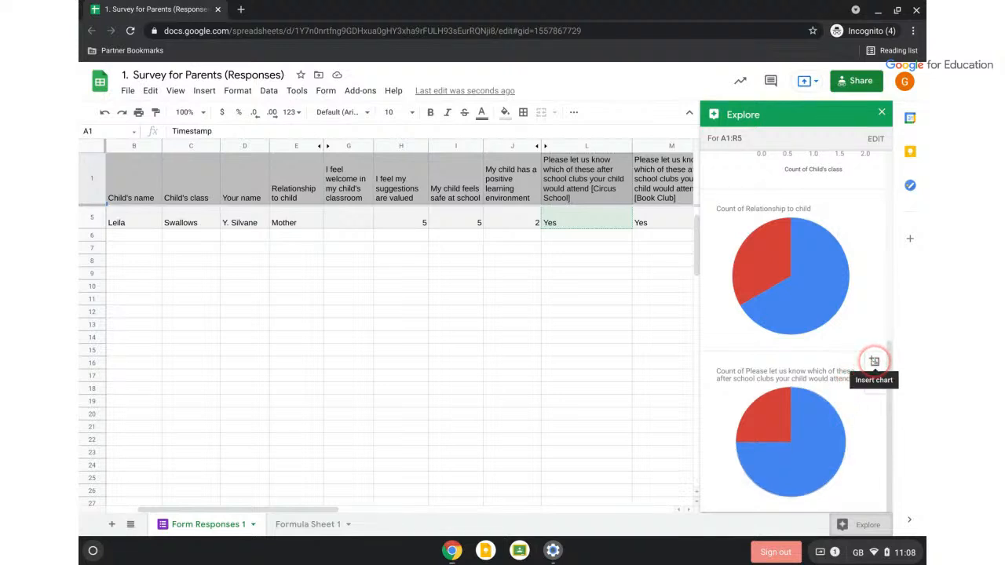
mouse_move(261, 310)
drag(260, 311, 431, 396)
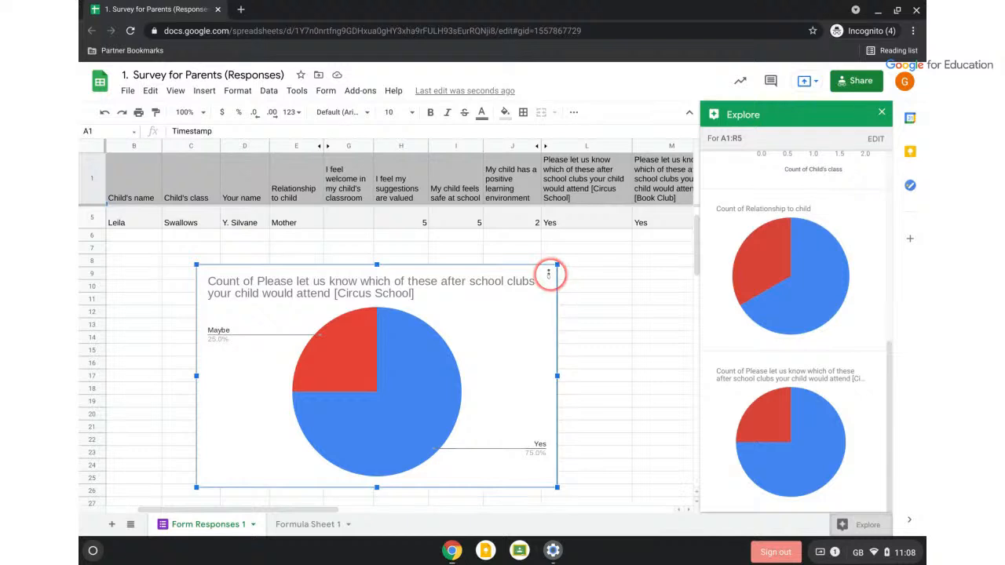
click(548, 274)
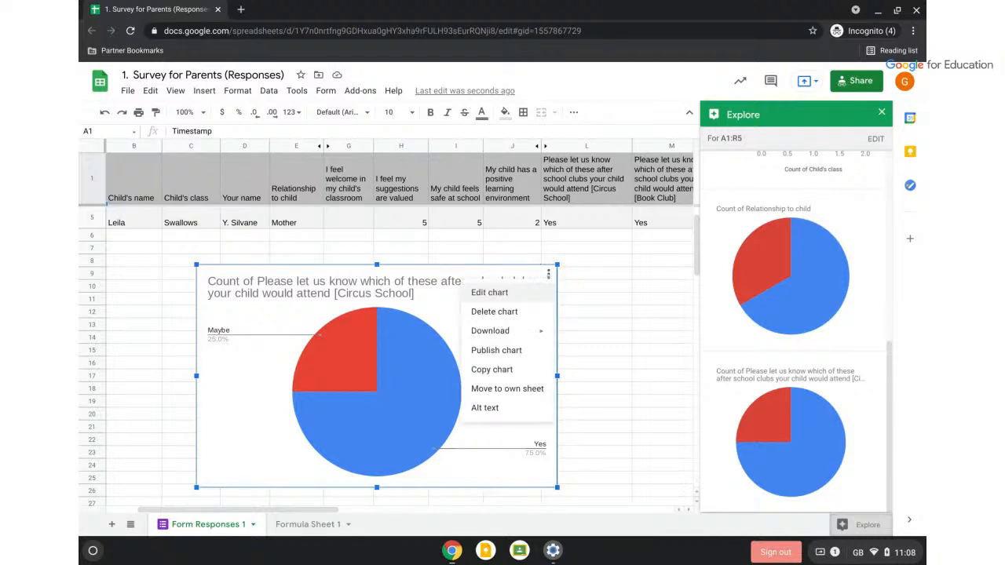
drag(558, 265, 652, 206)
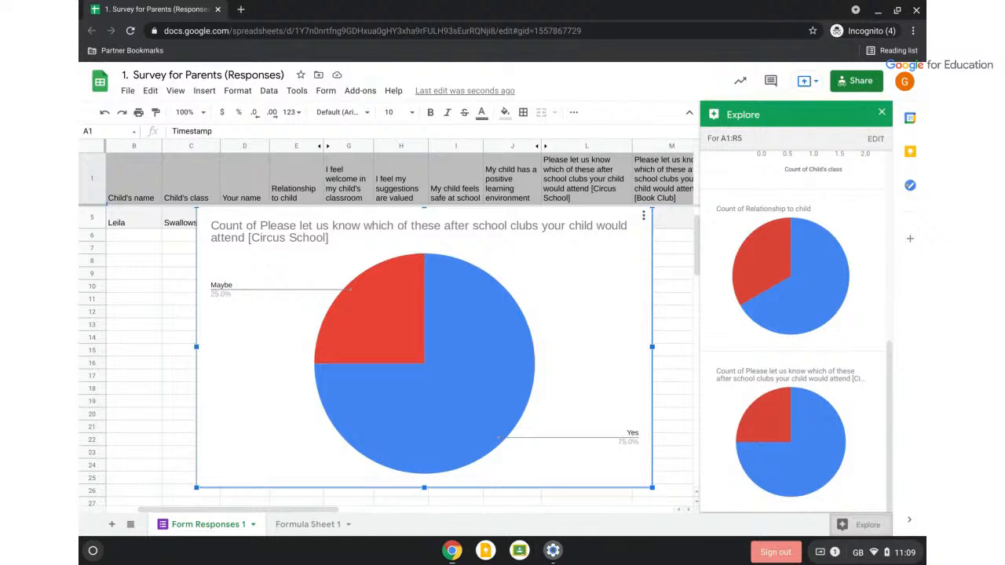
click(643, 215)
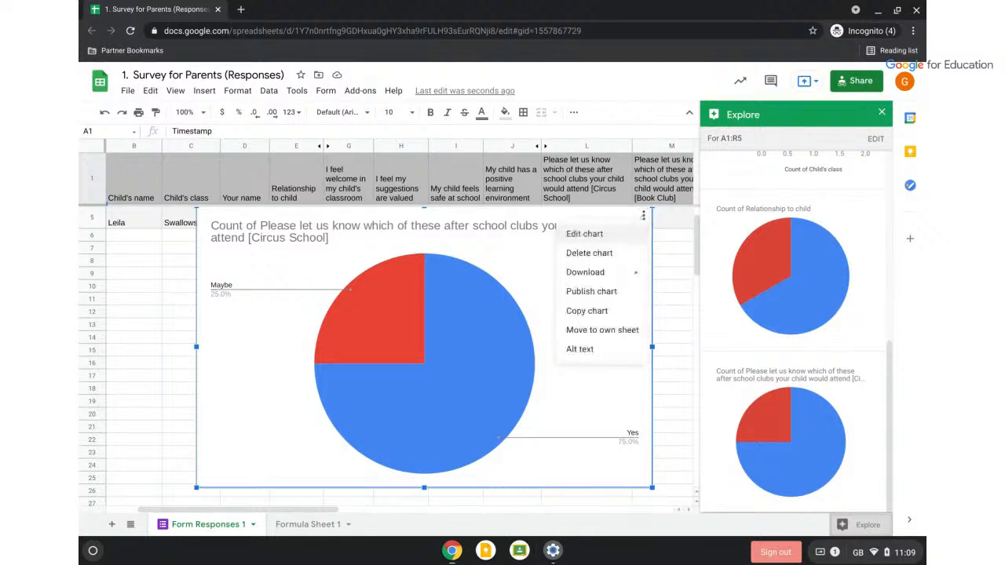
click(598, 311)
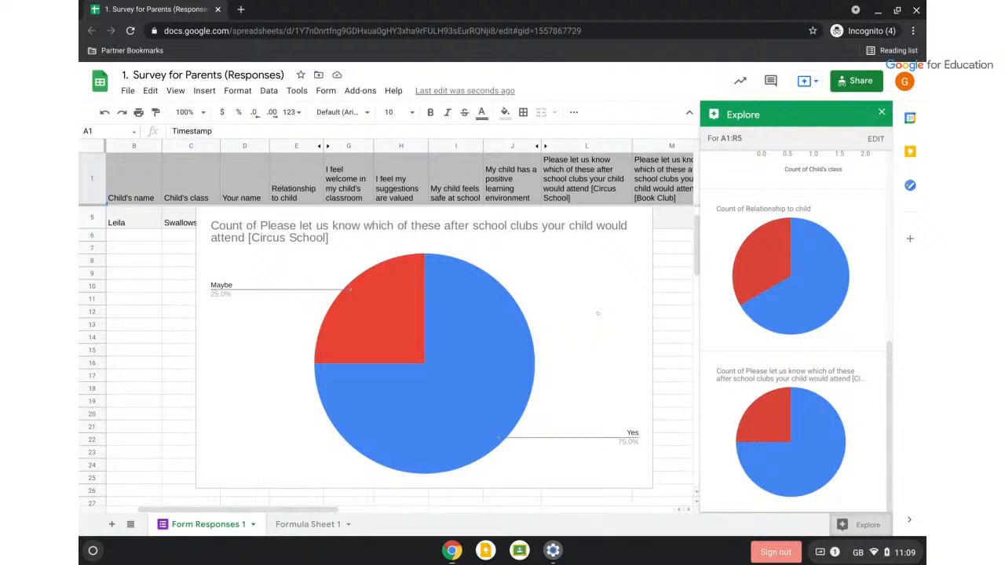
Search for 'google' in a new tab and bring up the Google apps grid
click(240, 10)
text(google)
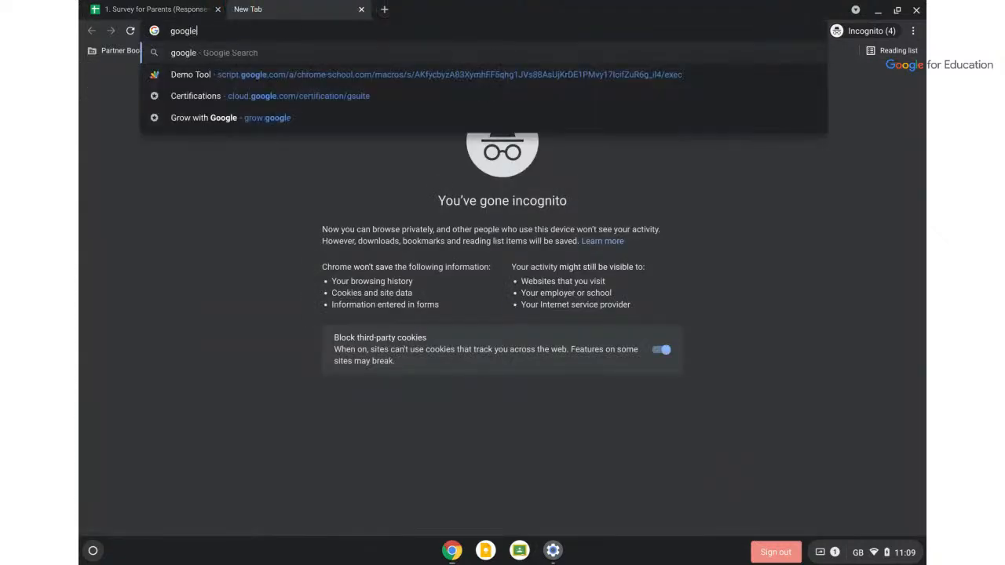
key(Return)
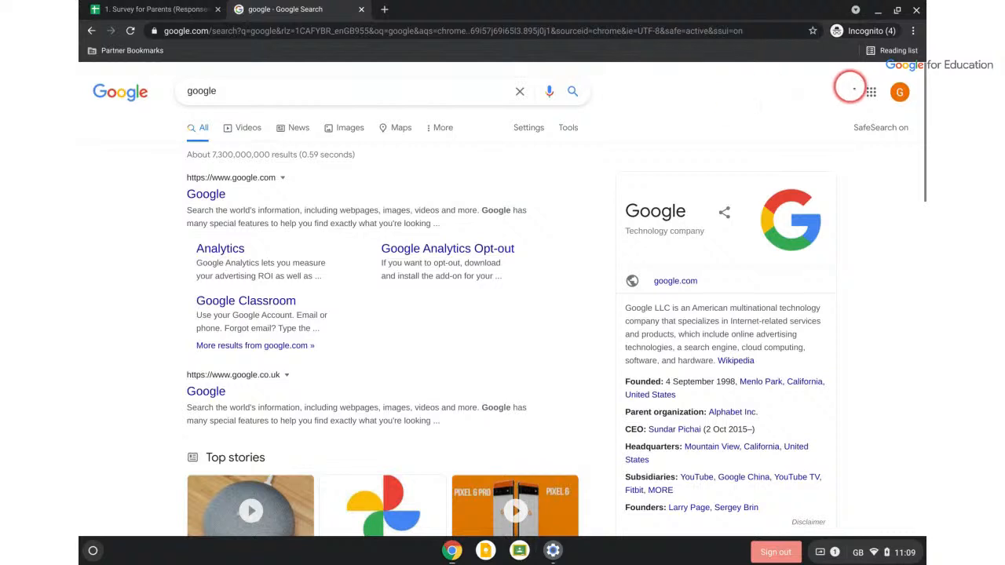
click(871, 92)
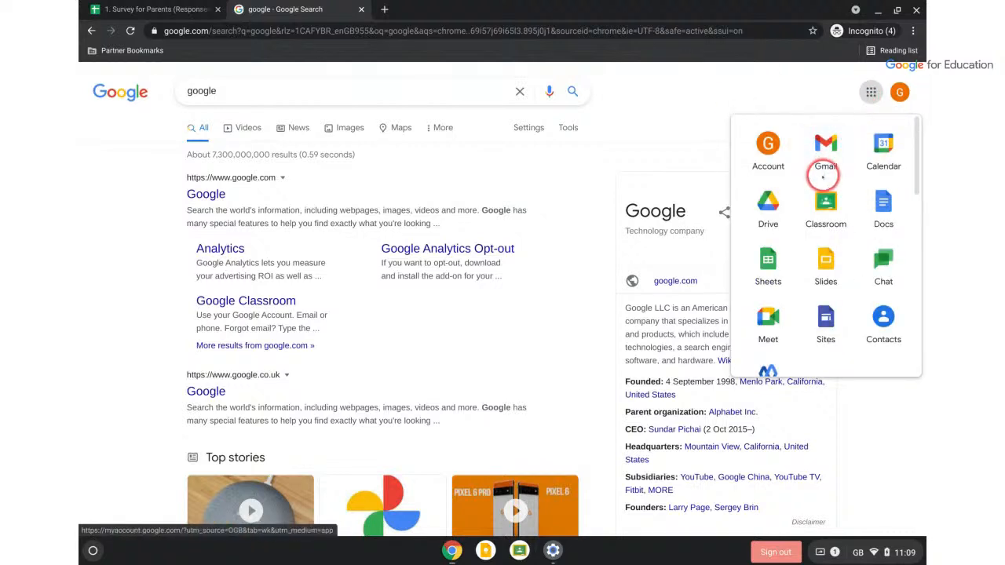
Paste the Circus School pie chart into a new blank Google Doc, linked to the spreadsheet
click(882, 201)
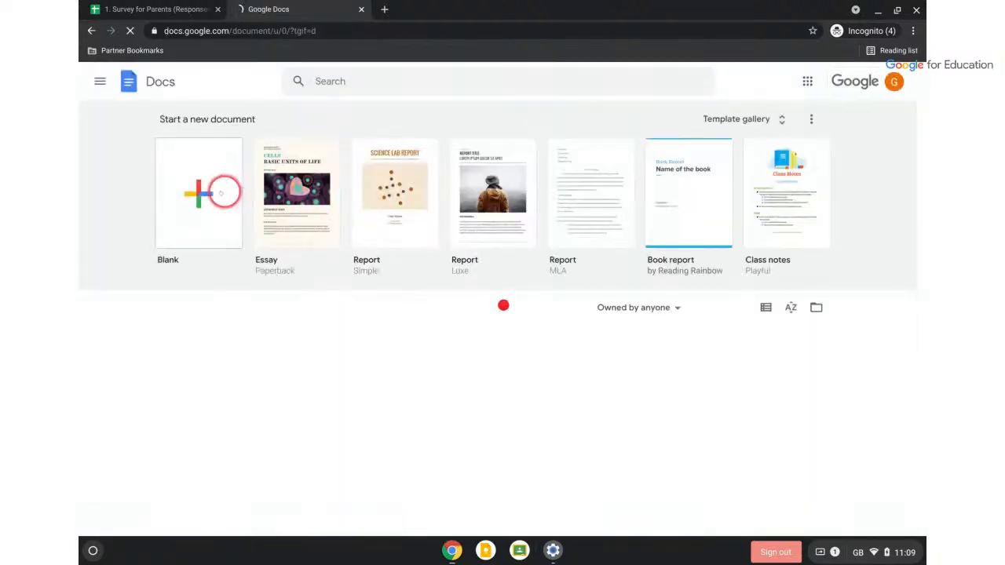
click(223, 191)
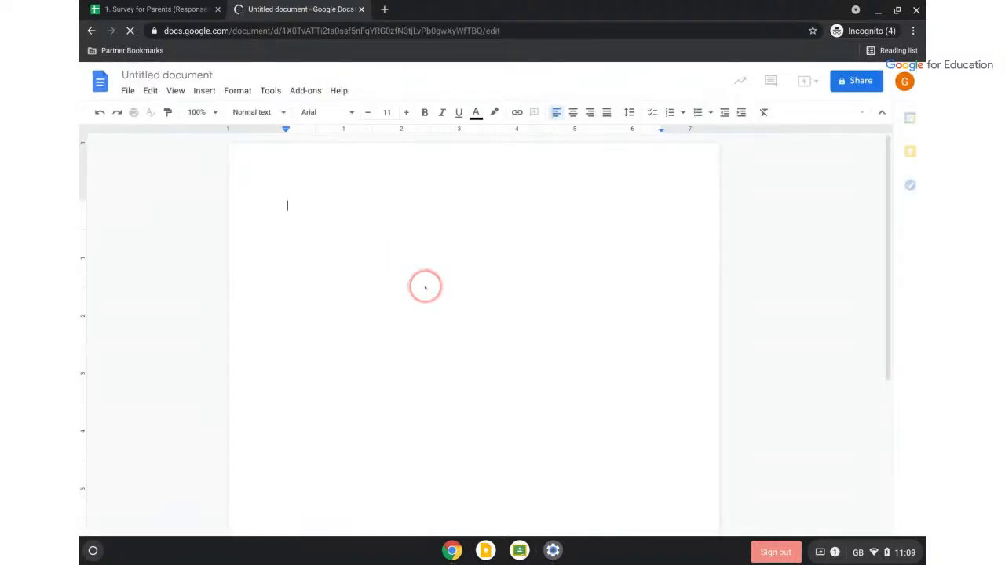
key(ctrl+v)
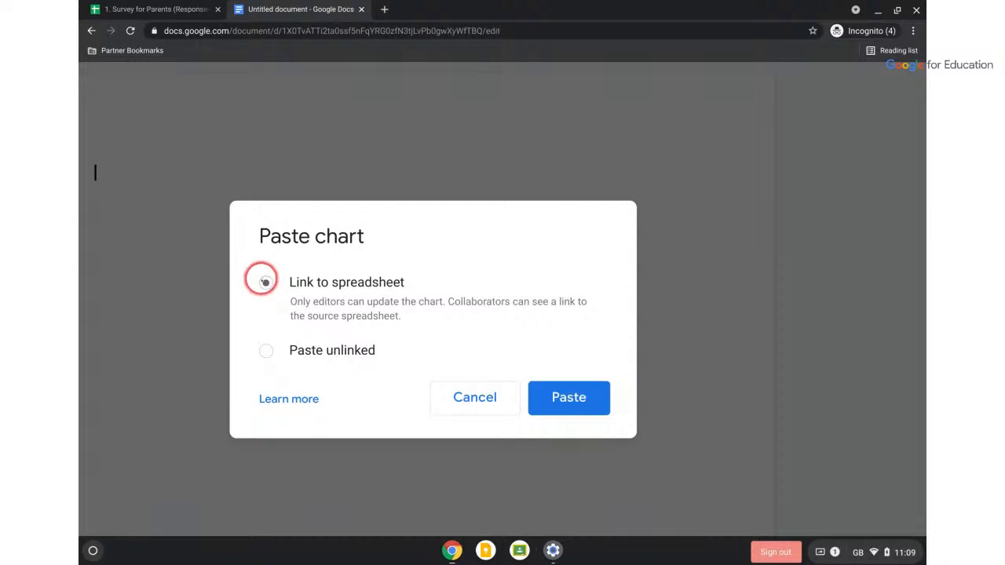
click(577, 399)
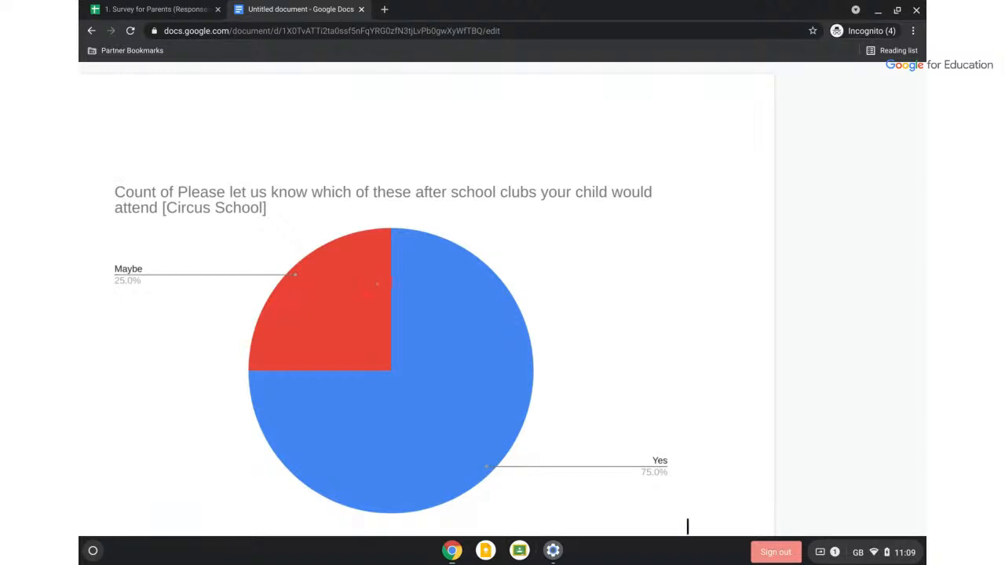
Shrink the pasted chart in the document and move the sheet's pie chart further down
click(401, 300)
drag(685, 167, 591, 274)
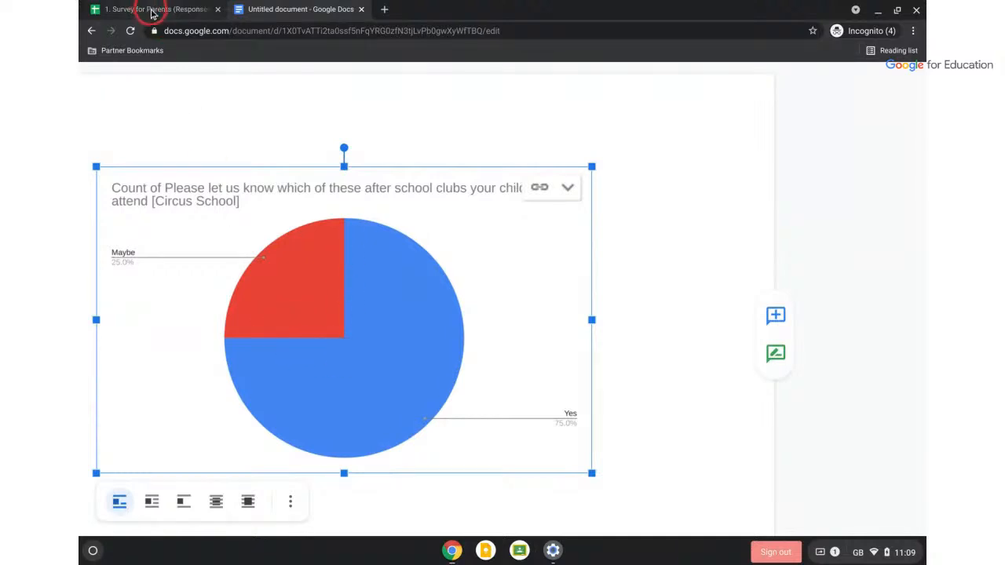
click(152, 11)
click(495, 342)
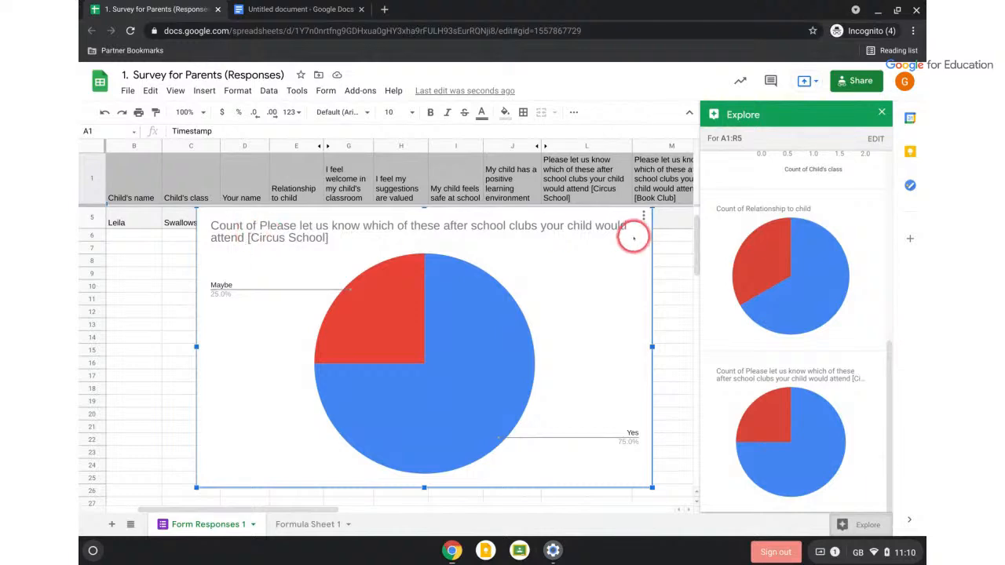
drag(610, 245, 624, 343)
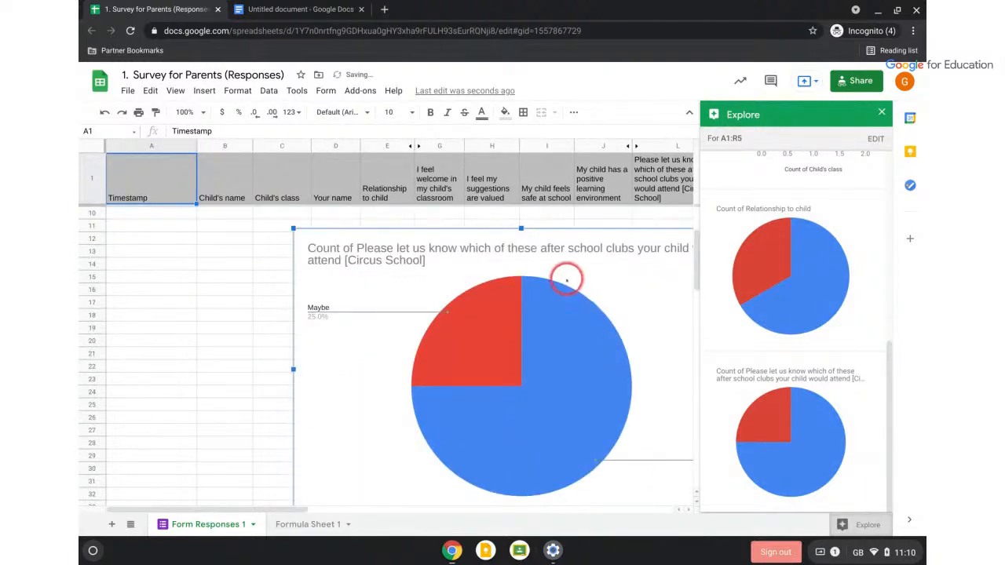
Change the Circus School answer in cell L4 to No
scroll(251, 251, up, 3)
scroll(247, 252, right, 3)
scroll(249, 253, right, 5)
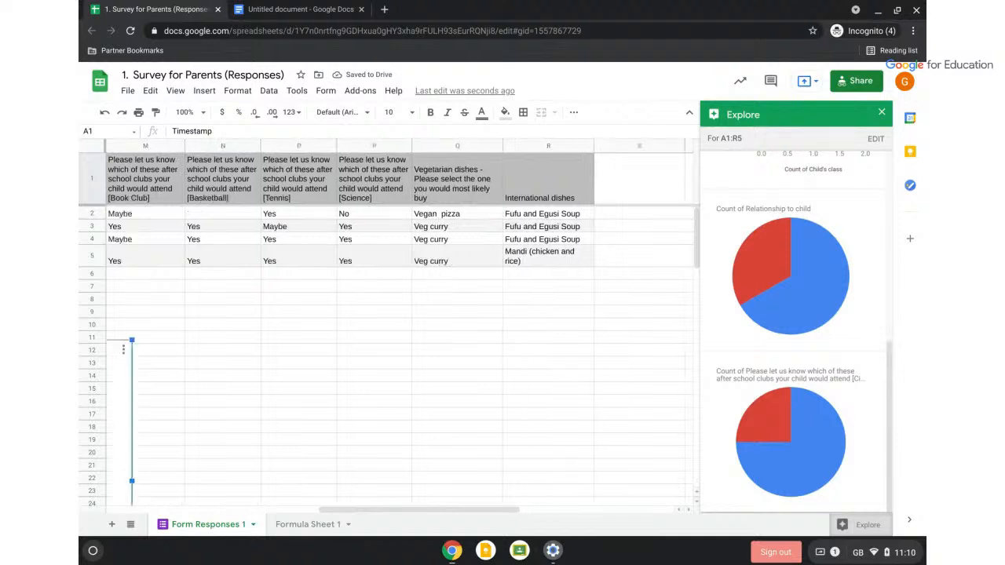
scroll(385, 322, left, 3)
scroll(236, 236, left, 1)
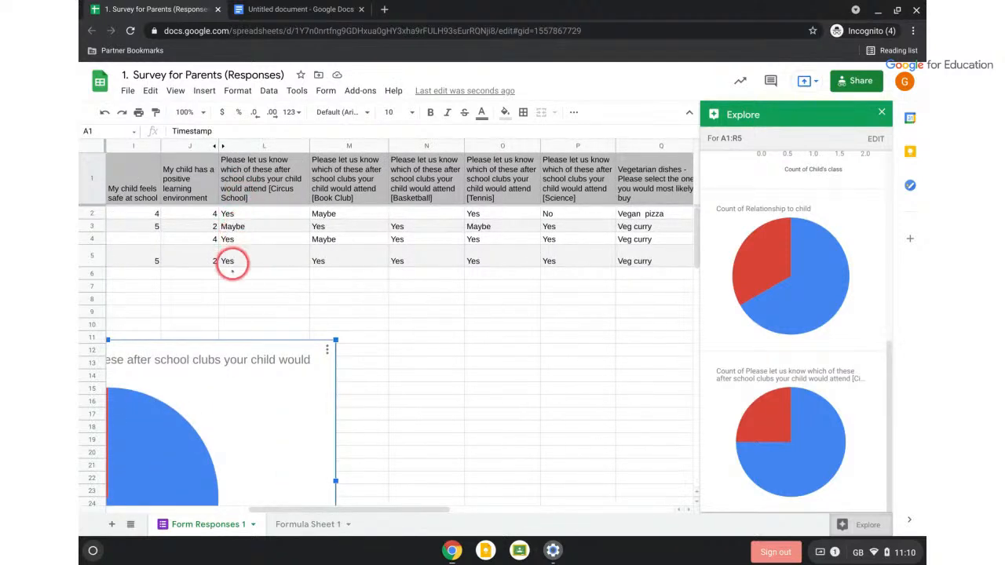
click(230, 238)
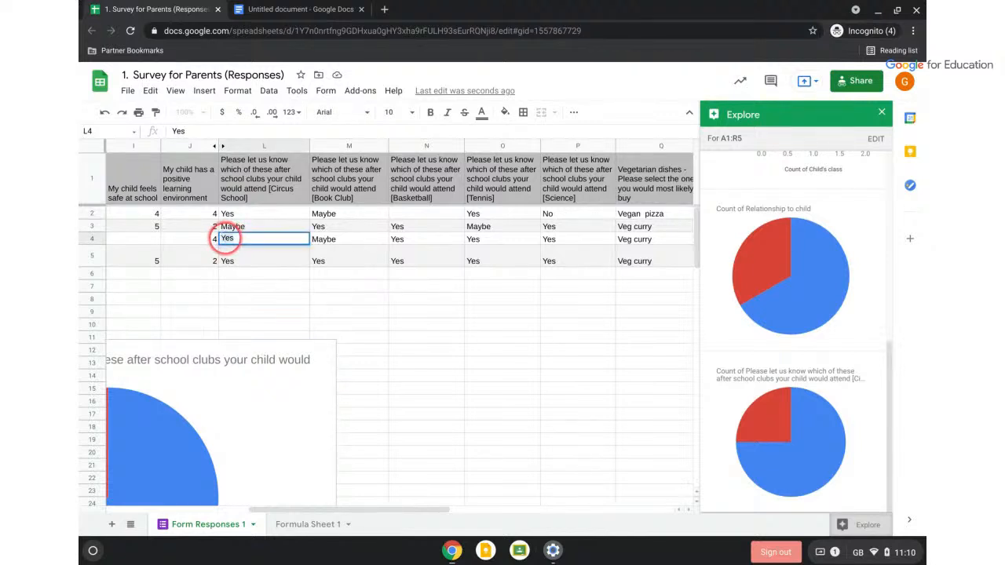
click(229, 258)
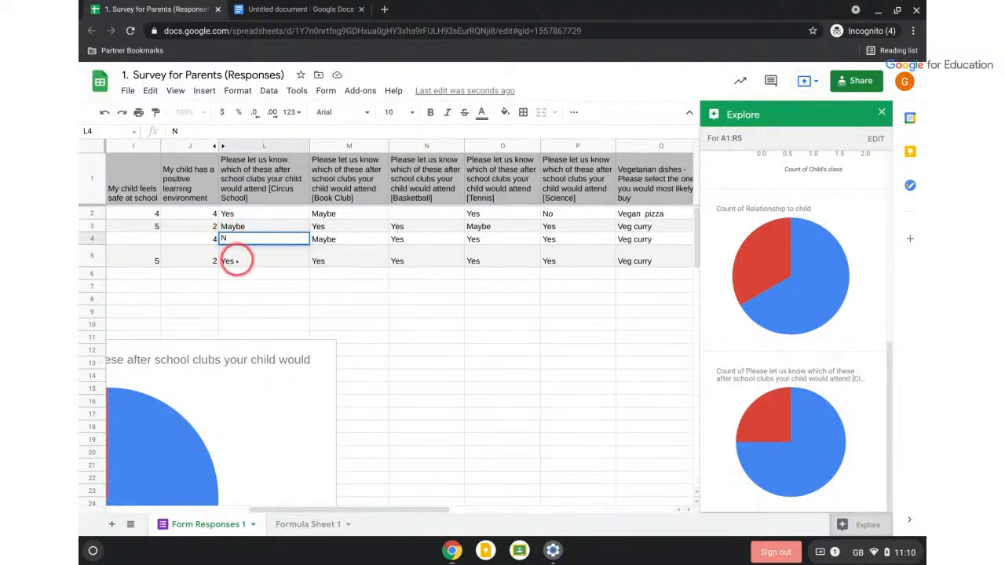
click(229, 240)
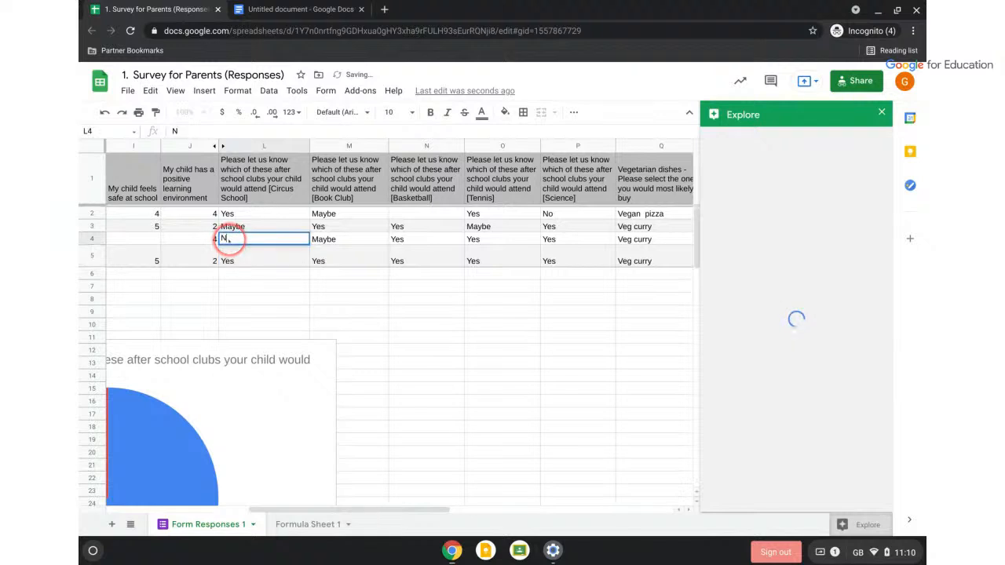
text(No)
Change the Circus School answer in L5 to No and check the pie chart shows No at 50%
double_click(228, 259)
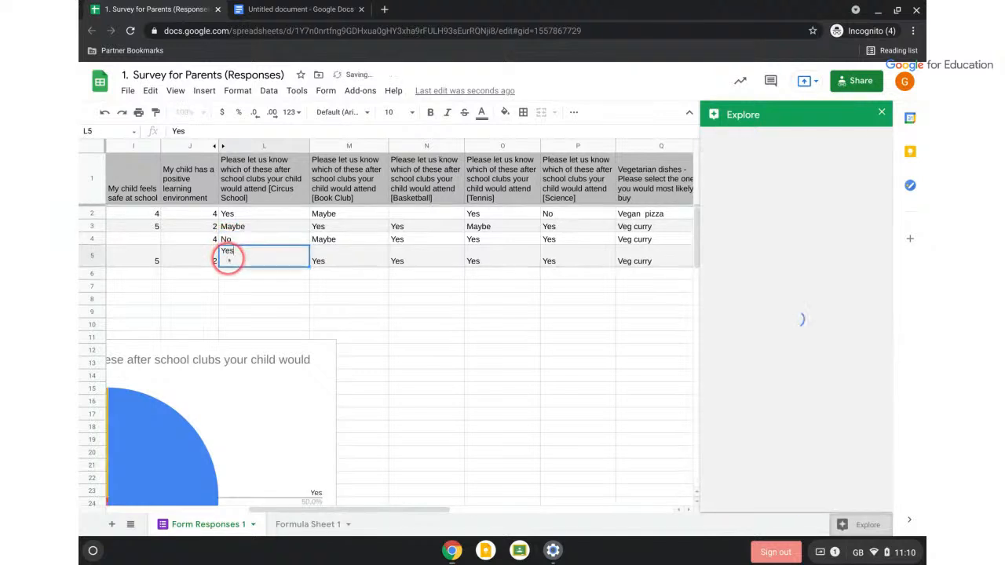
double_click(228, 251)
text(No)
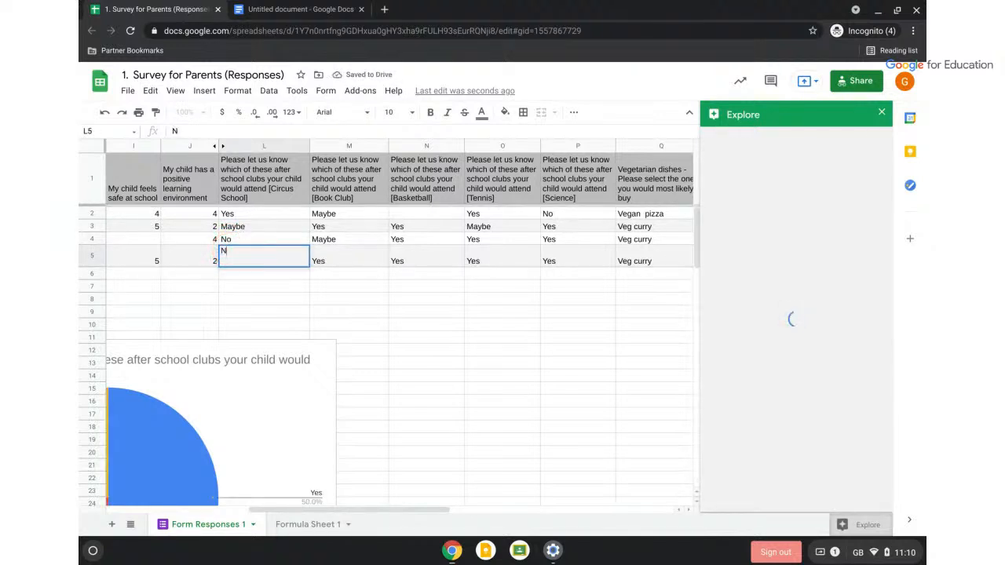
click(408, 363)
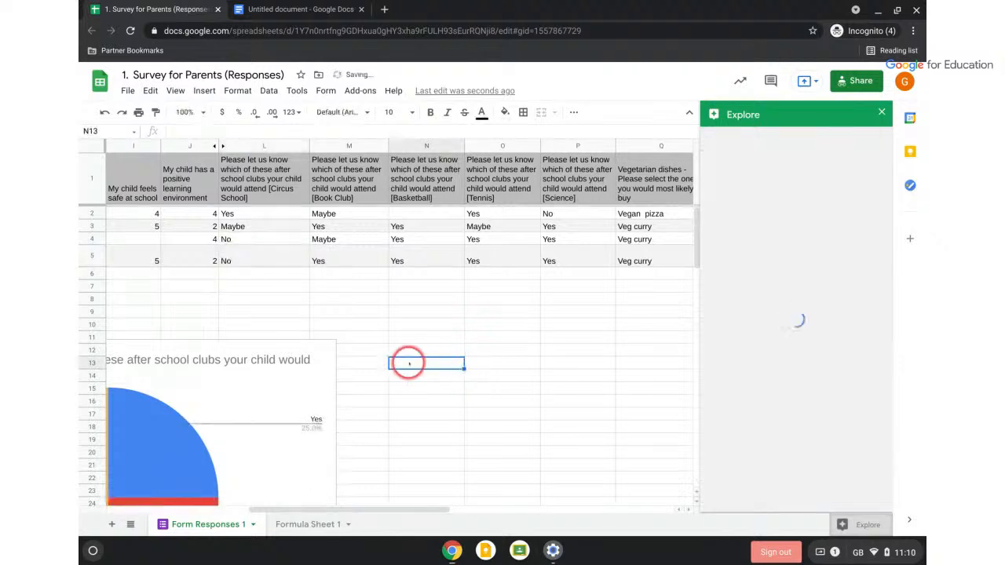
scroll(409, 362, left, 8)
scroll(408, 363, down, 2)
scroll(408, 363, down, 1)
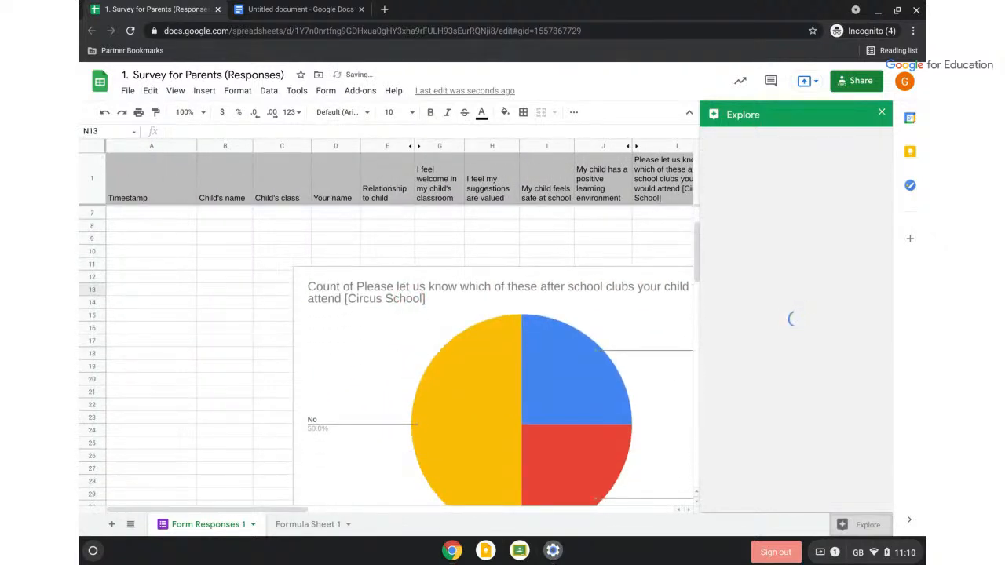
scroll(408, 362, right, 2)
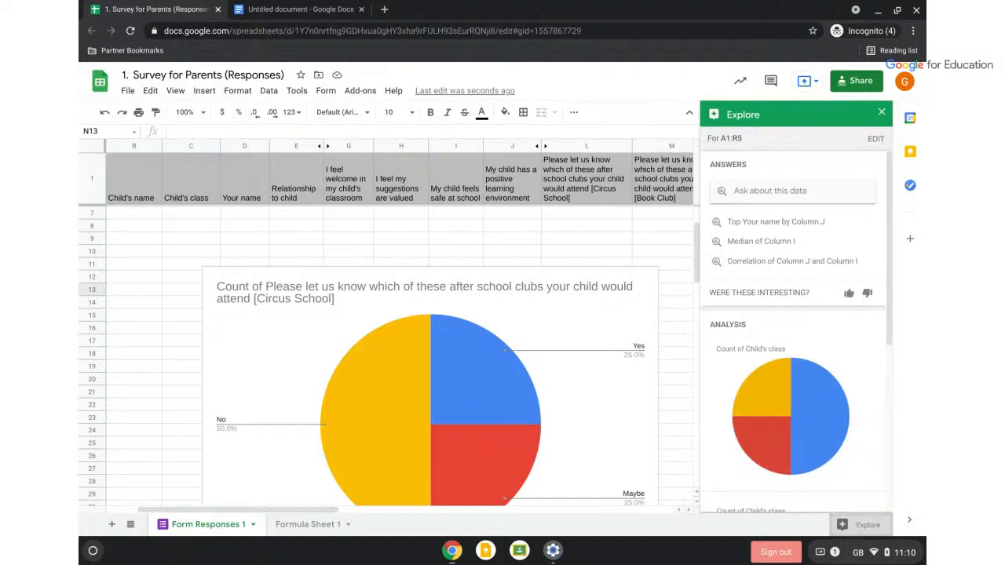
Update the document's linked pie chart to show No 50%, Yes 25% and Maybe 25%
click(267, 9)
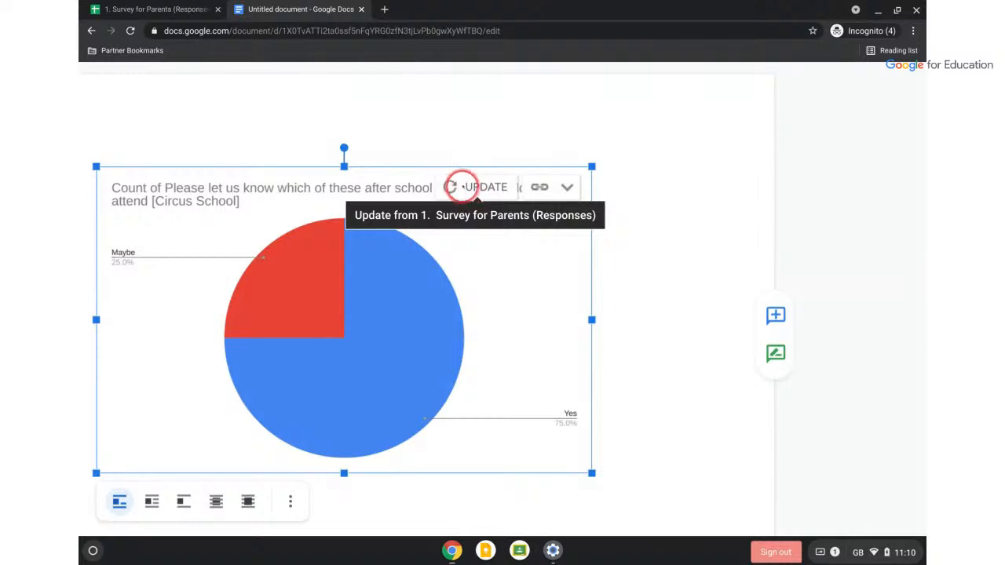
click(465, 187)
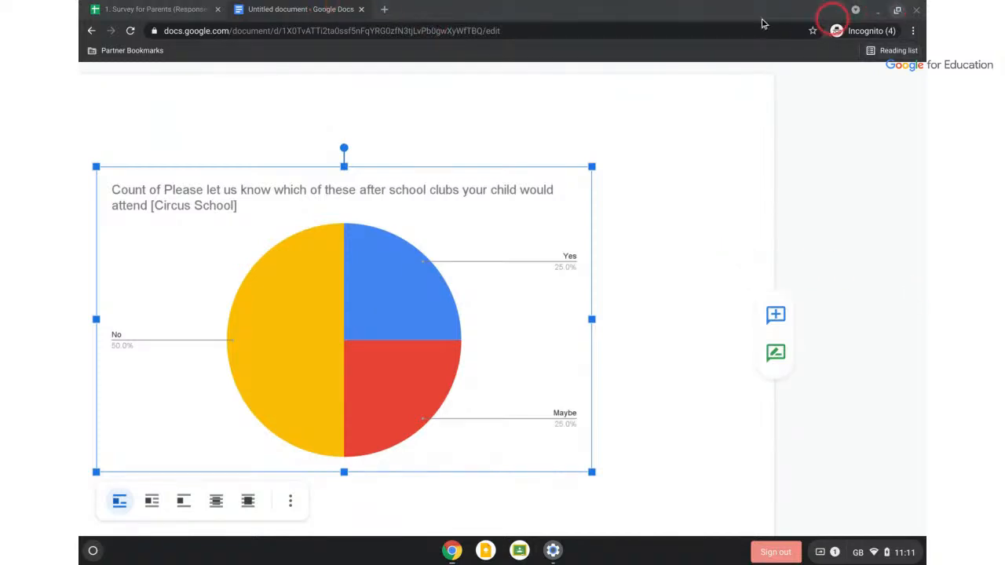
Close the Docs document and restore the Sheets window to full screen
click(363, 10)
scroll(808, 283, down, 2)
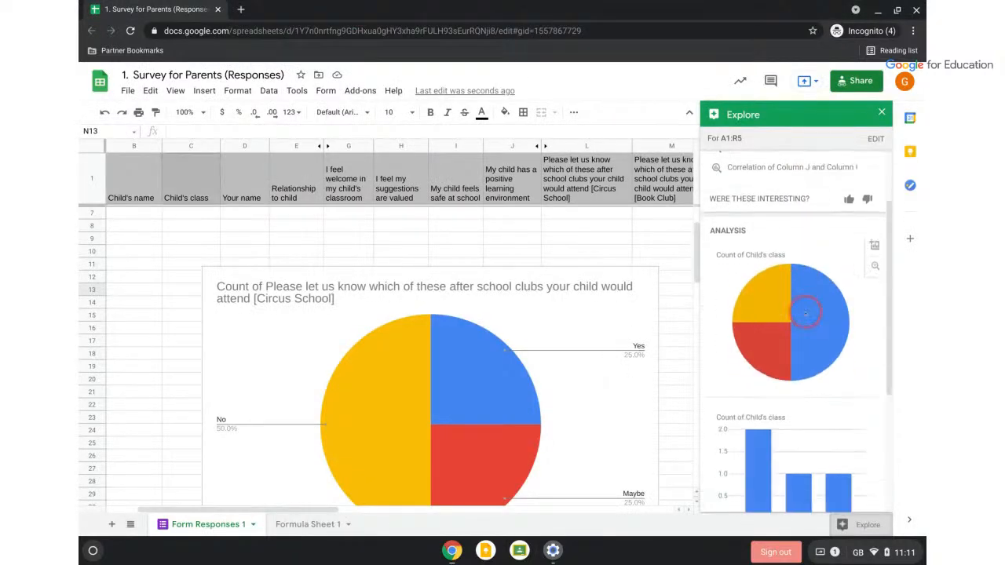
scroll(805, 314, down, 5)
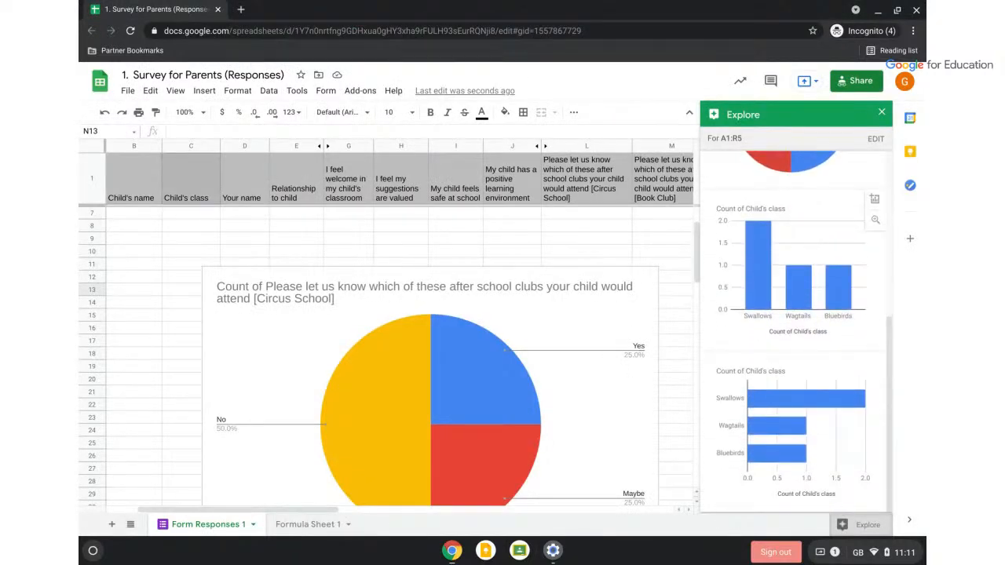
scroll(797, 314, up, 7)
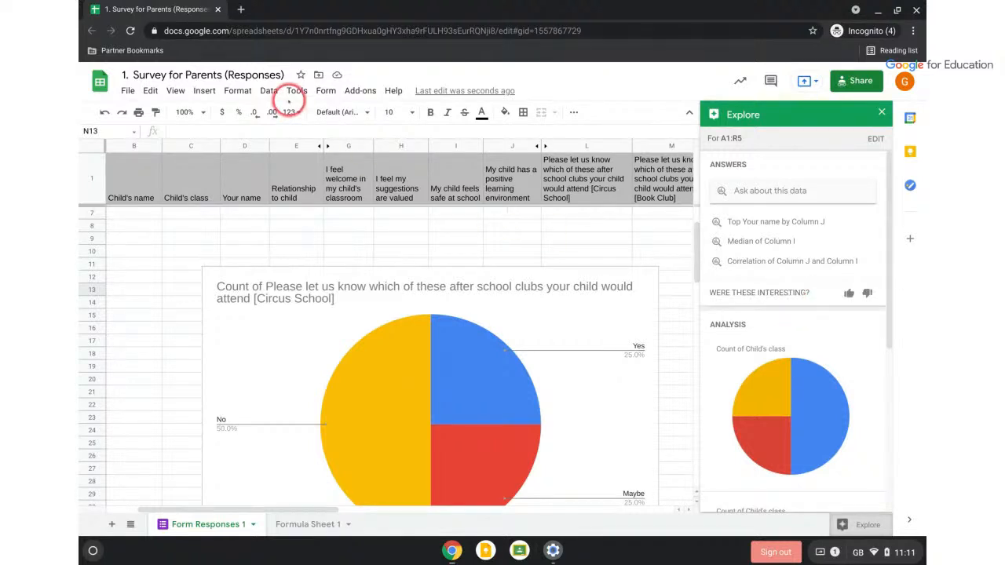
drag(191, 11, 926, 170)
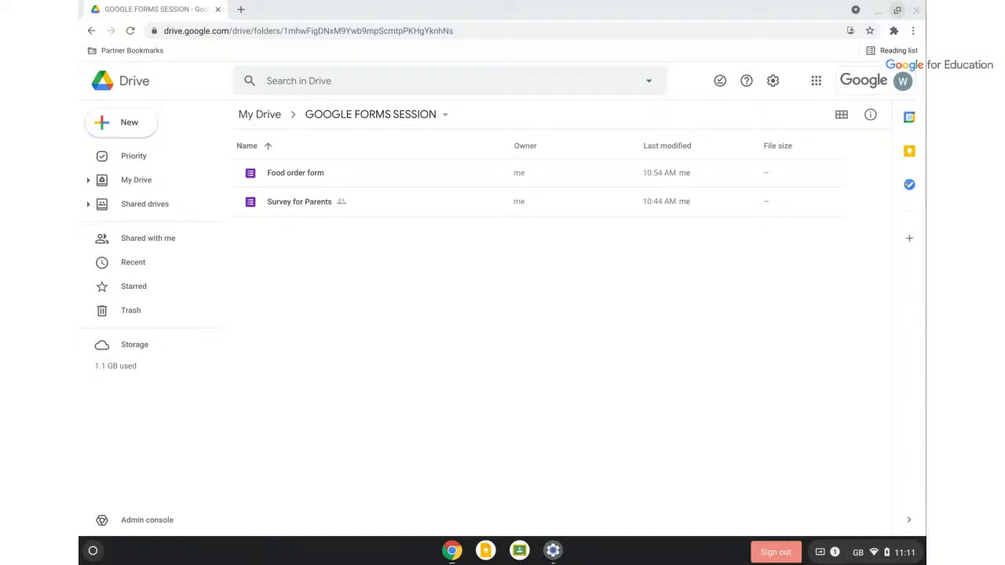
drag(926, 355, 425, 122)
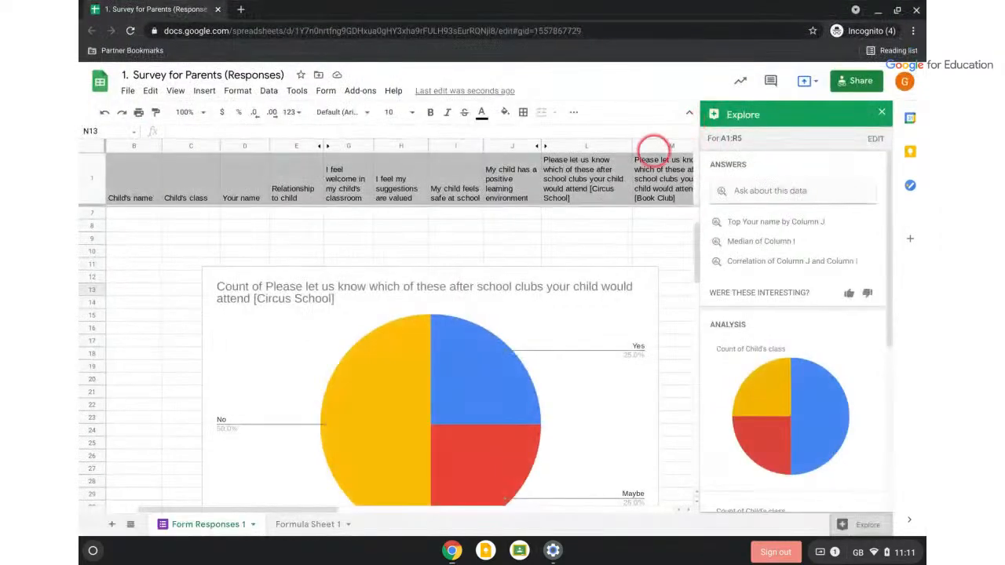
scroll(528, 245, up, 2)
Delete the Circus School pie chart from the sheet and close the Explore panel
click(532, 371)
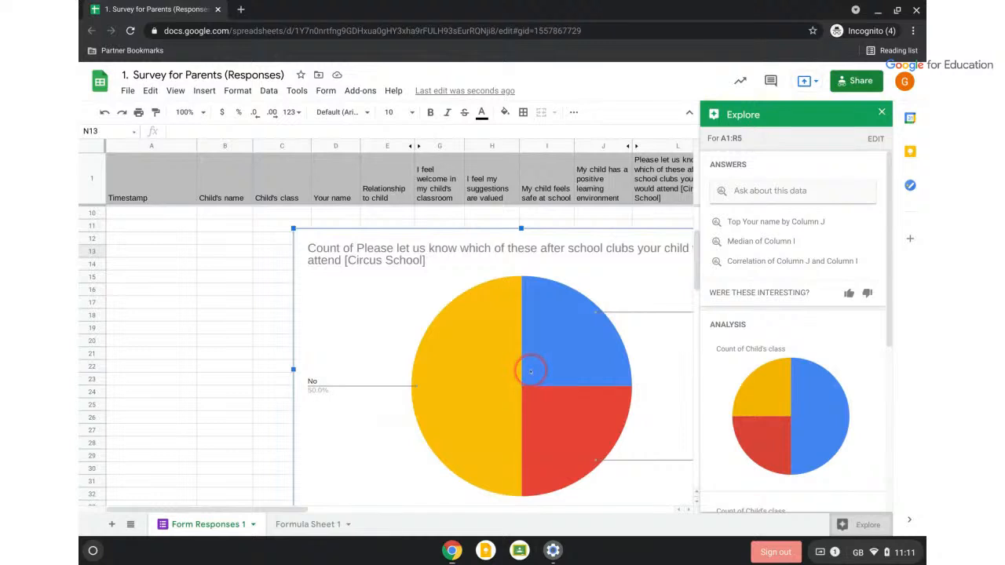
key(Delete)
click(882, 112)
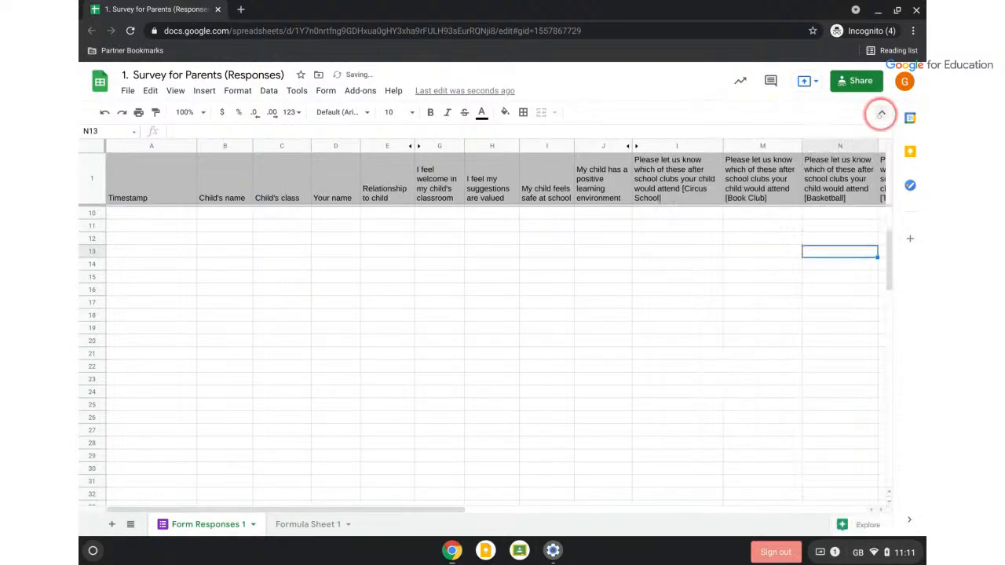
scroll(644, 265, up, 3)
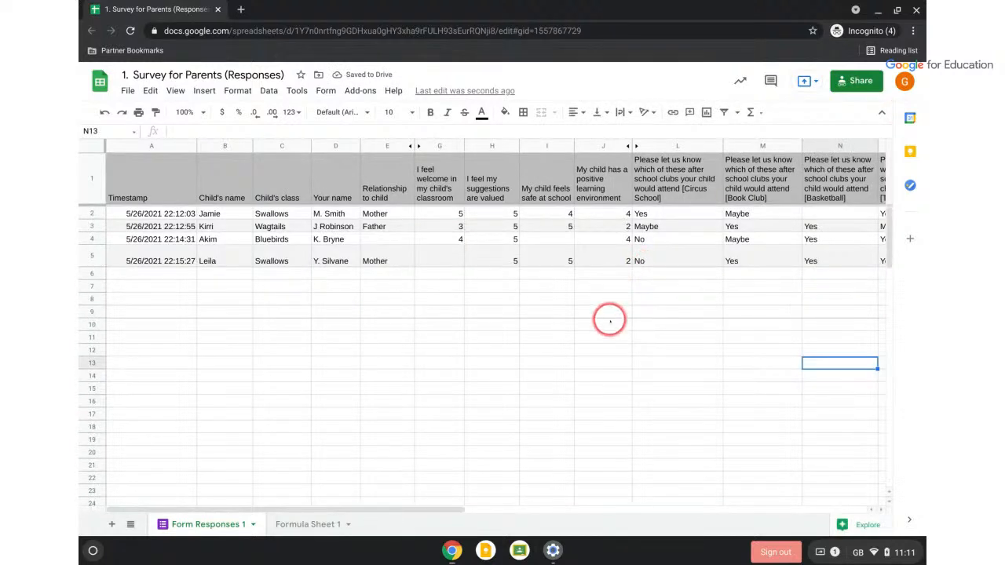
Scroll across to column R and select the whole International dishes column
scroll(611, 320, right, 1)
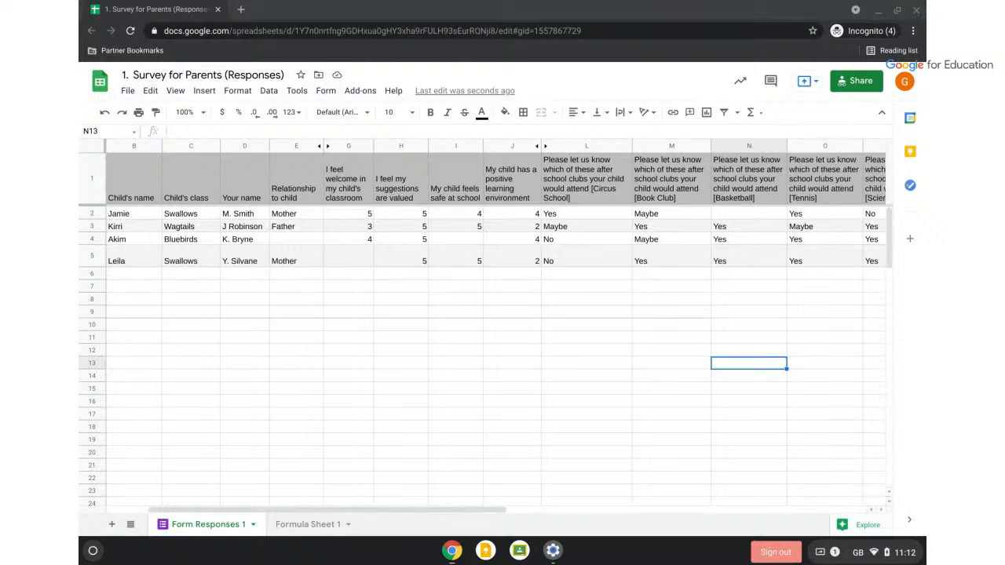
scroll(533, 354, right, 5)
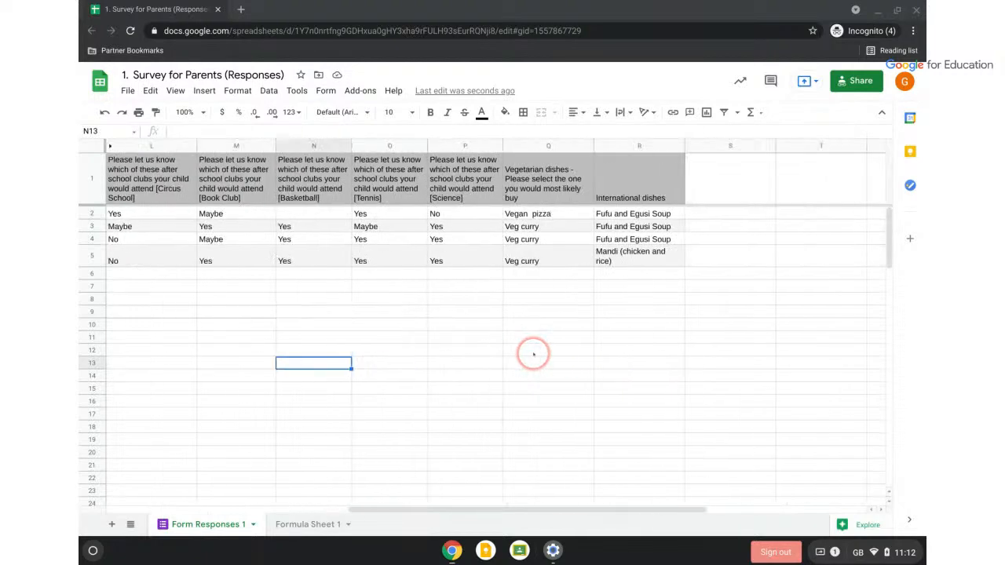
scroll(533, 354, left, 1)
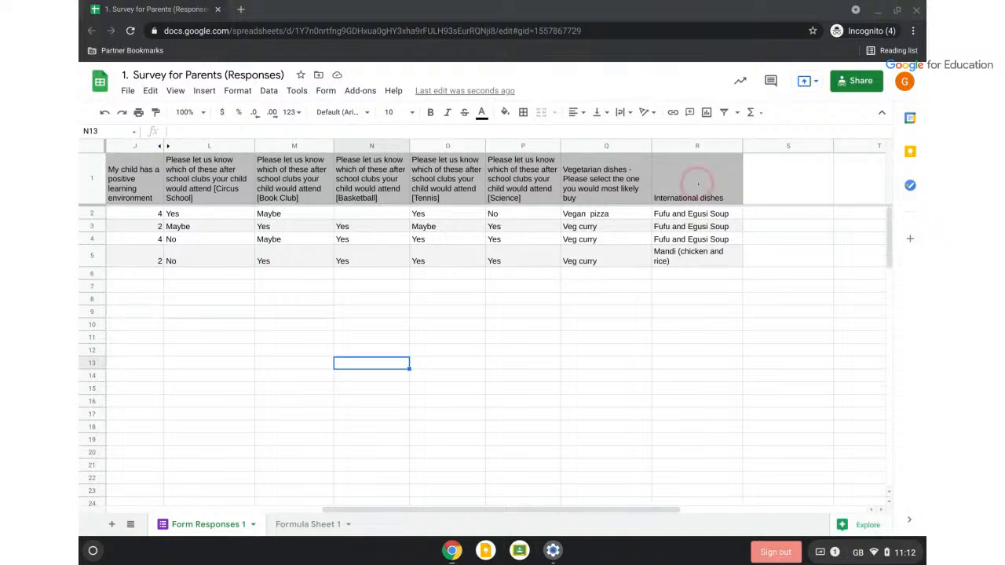
click(679, 145)
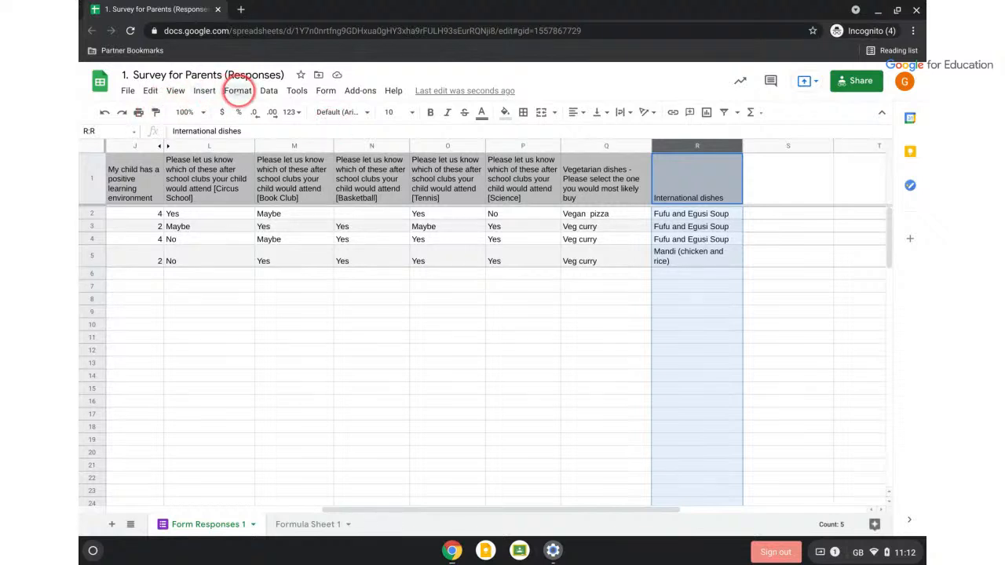
Add a conditional format rule turning column R cells exactly matching 'Fufu and Egusi Soup' orange
click(237, 91)
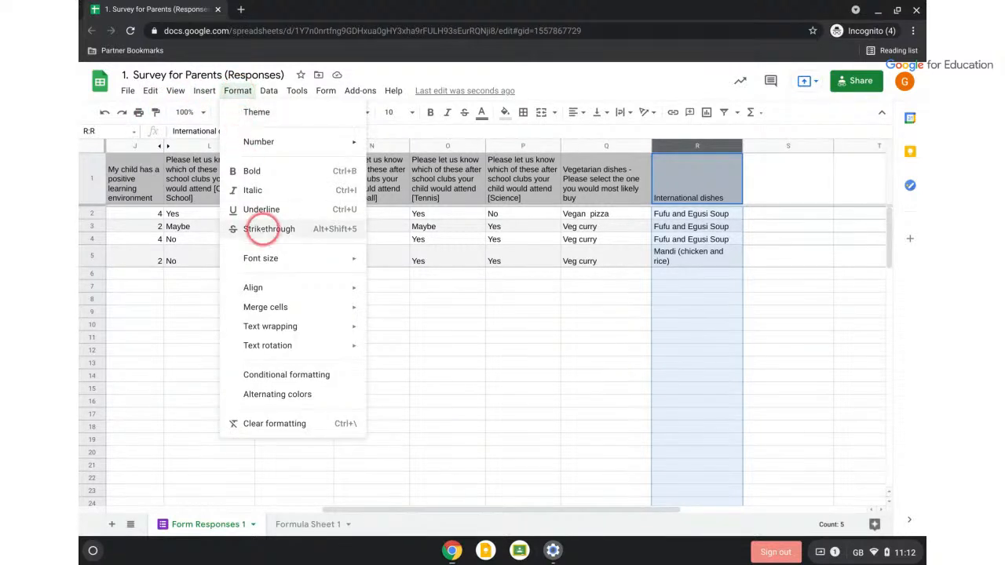
click(276, 375)
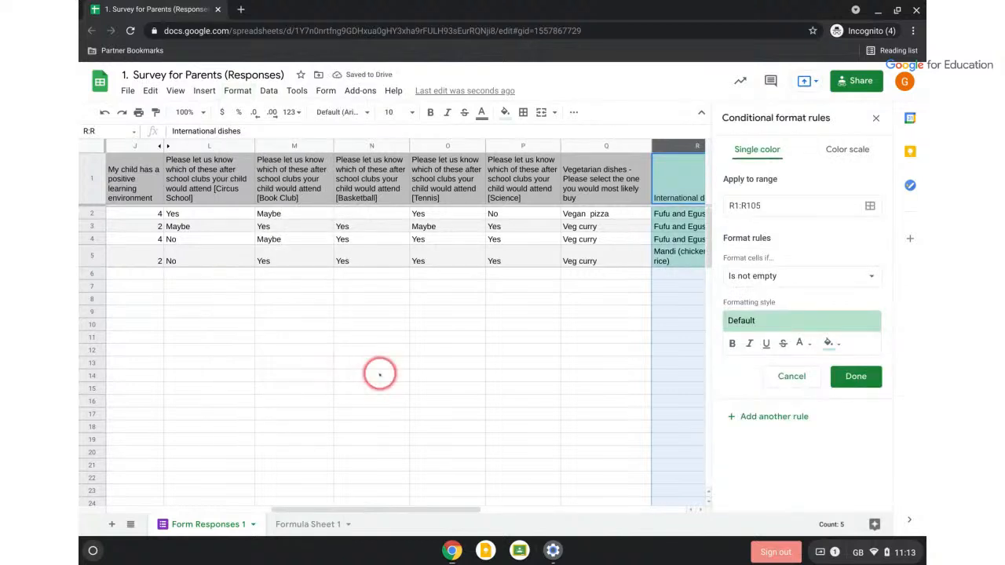
scroll(382, 372, right, 3)
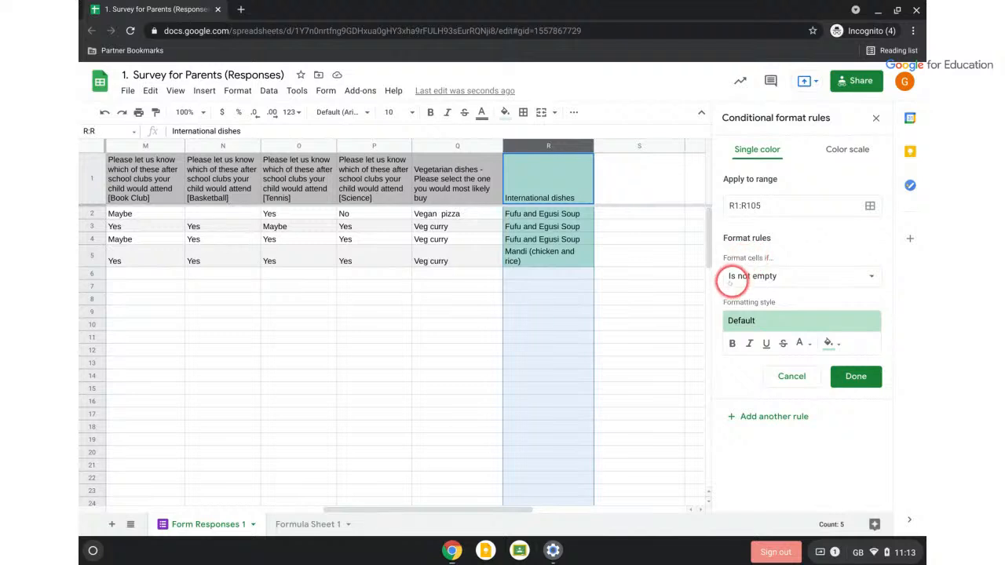
click(734, 276)
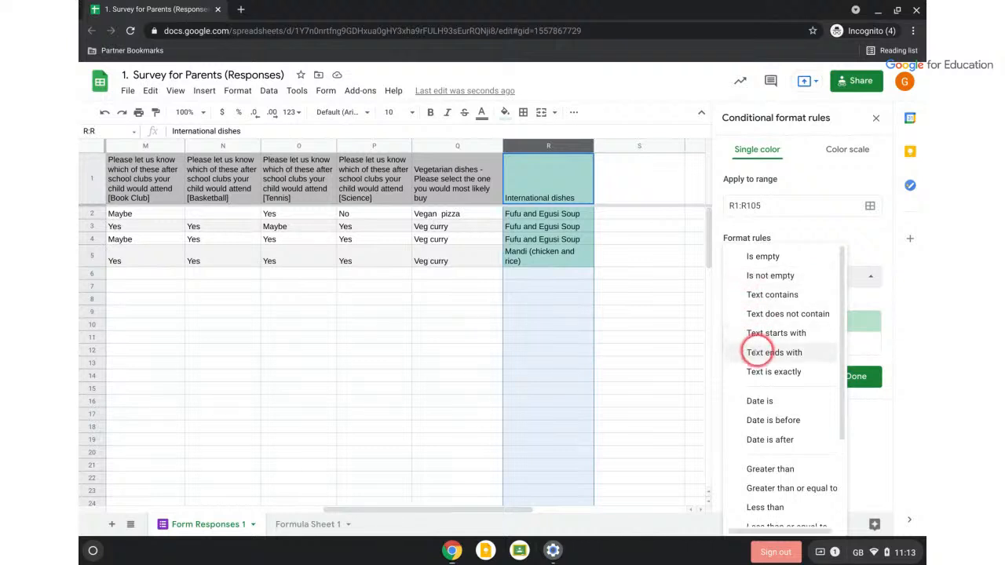
click(760, 371)
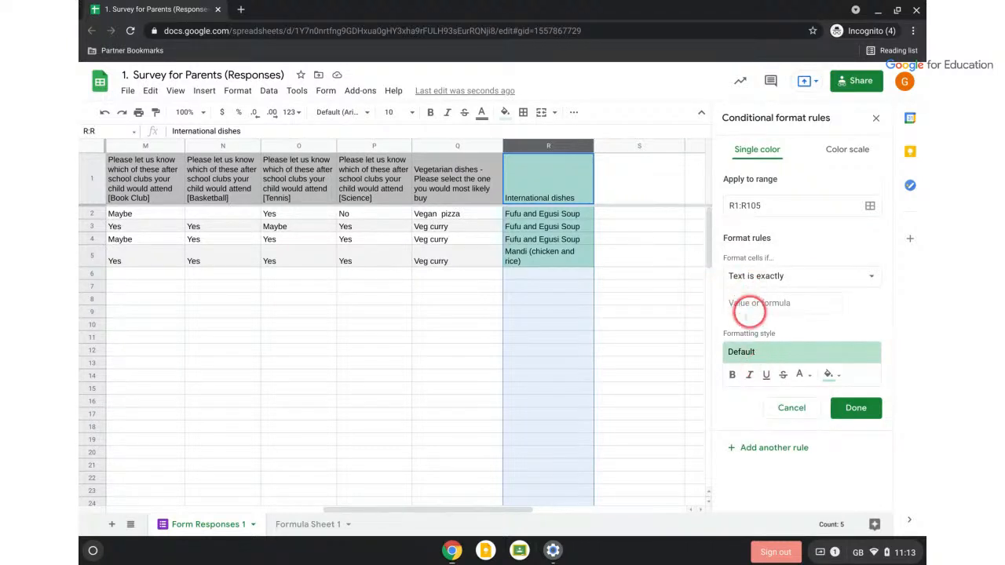
click(739, 303)
text(Fufu)
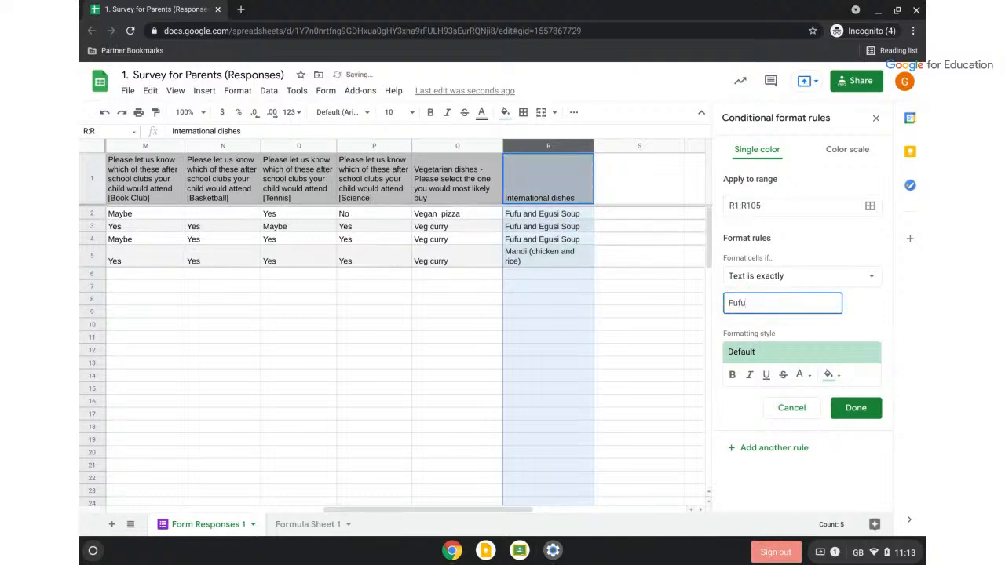
text( and Egusi Soup)
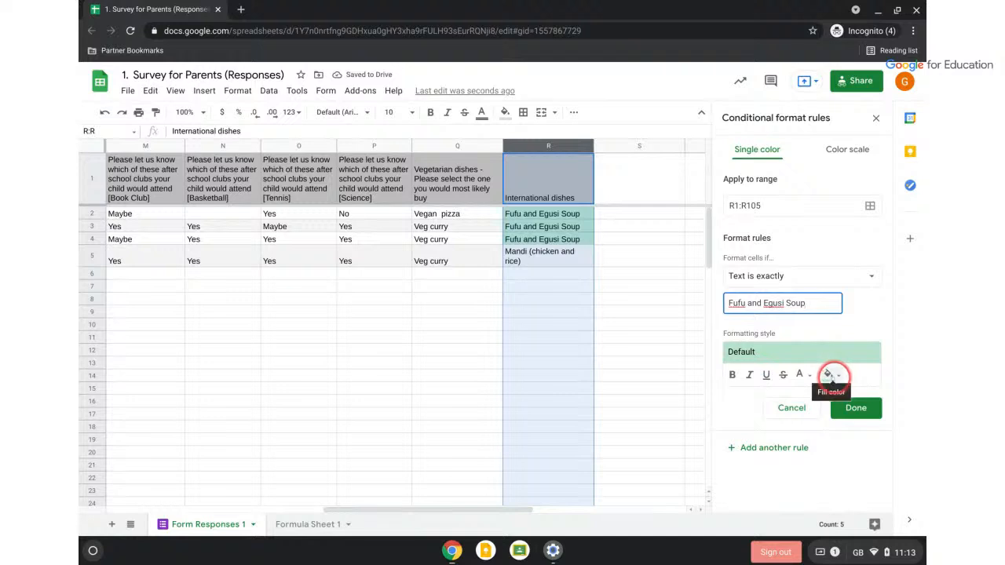
click(831, 376)
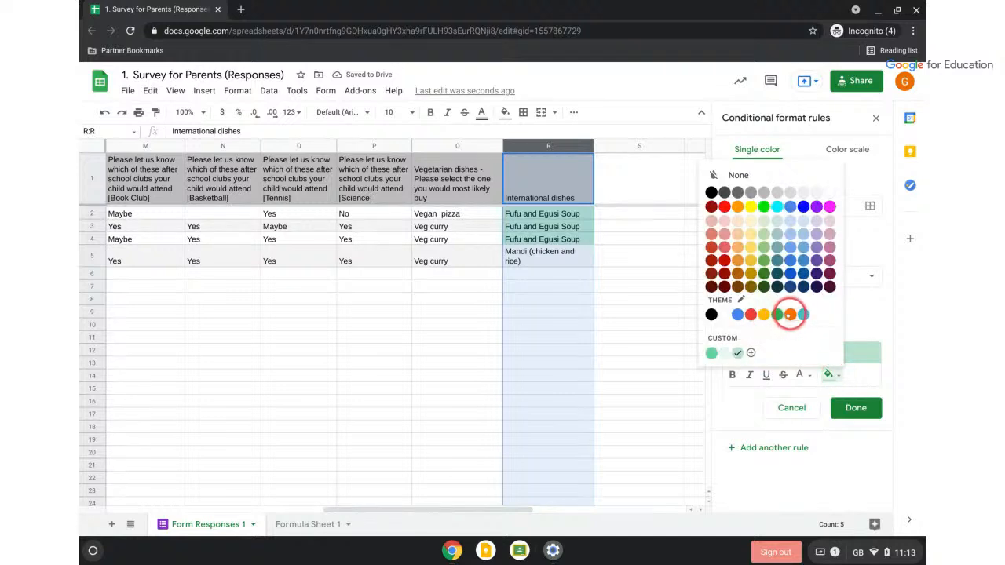
click(790, 315)
click(847, 408)
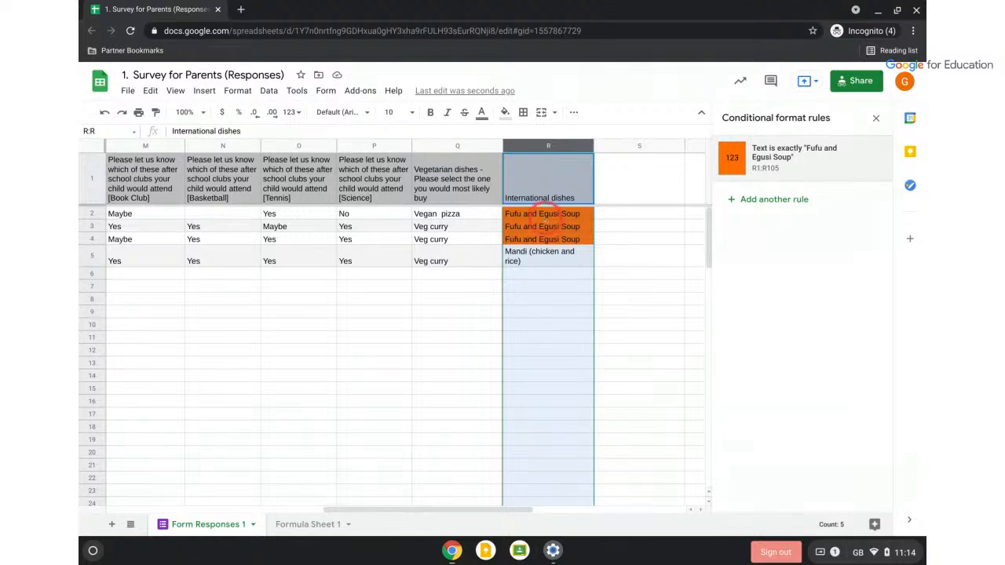
Paste 'Fufu and Egusi Soup' into R6 to test the orange highlight
click(543, 213)
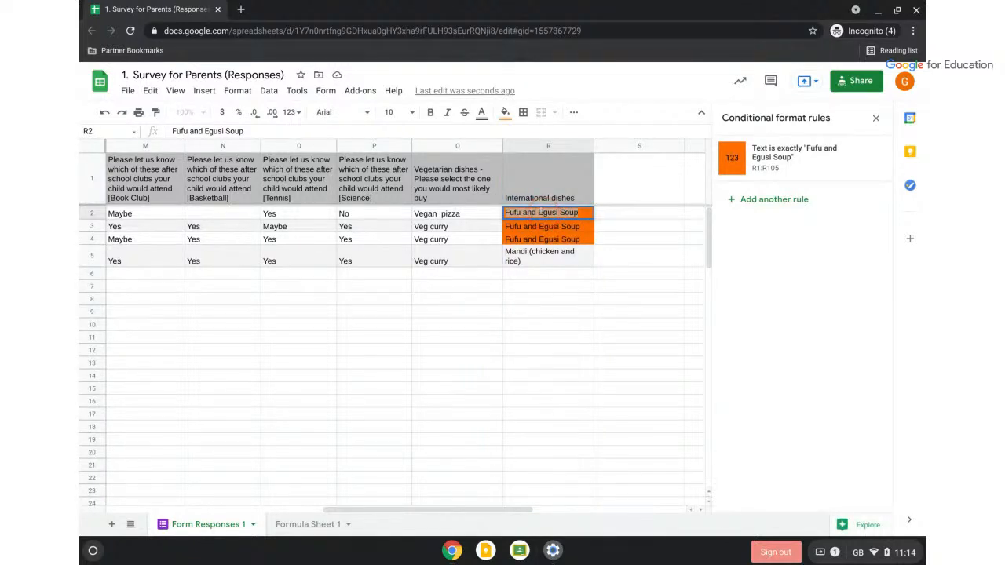
click(539, 300)
click(532, 275)
text(Fufu and Egusi Soup)
Copy 'Mandi (chicken and rice)' from R5 into R7
click(544, 255)
double_click(545, 255)
key(ctrl+a)
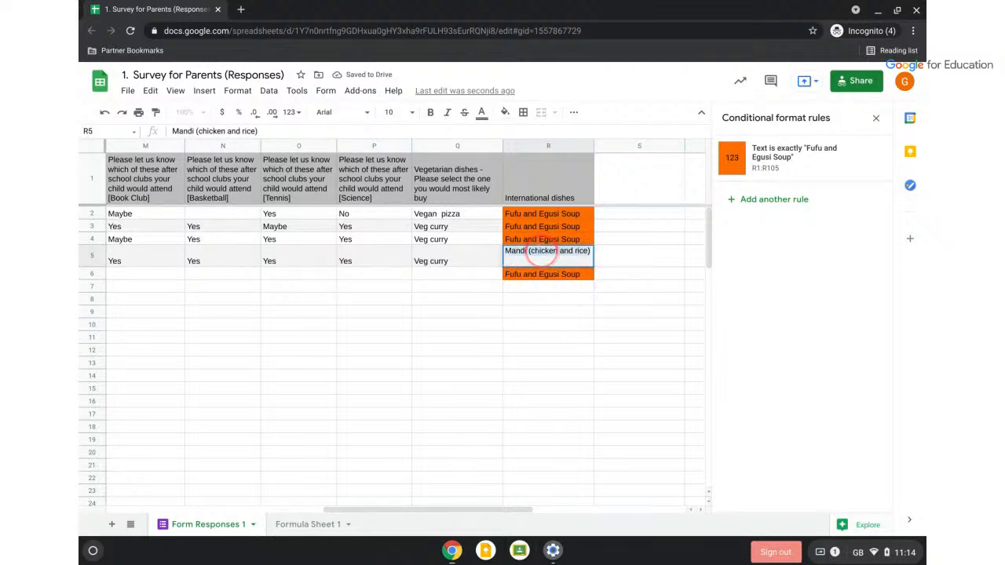
key(ctrl+c)
click(541, 288)
key(ctrl+v)
click(565, 377)
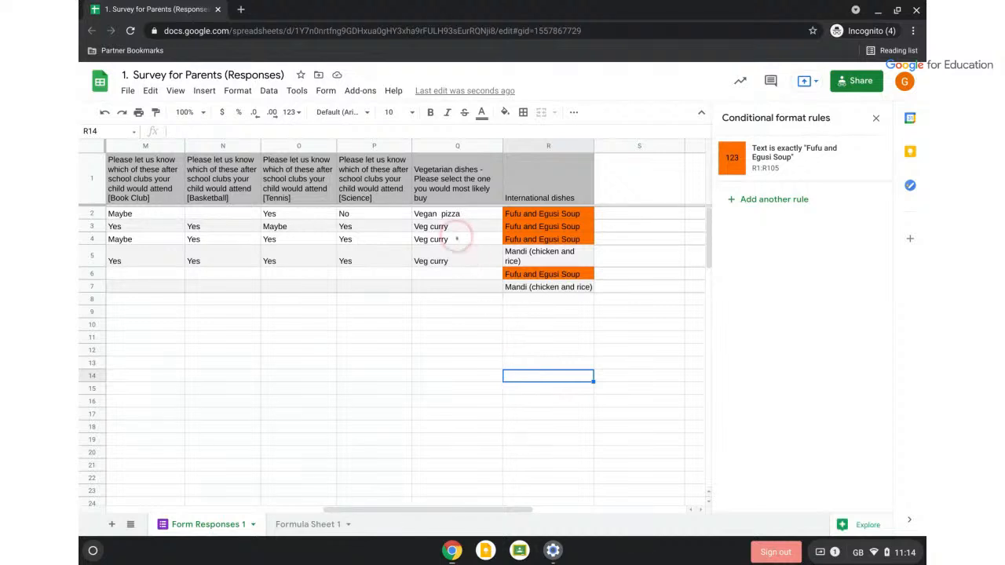
Add a Text contains 'Yes' rule filling column L Circus School cells light green
scroll(431, 228, left, 6)
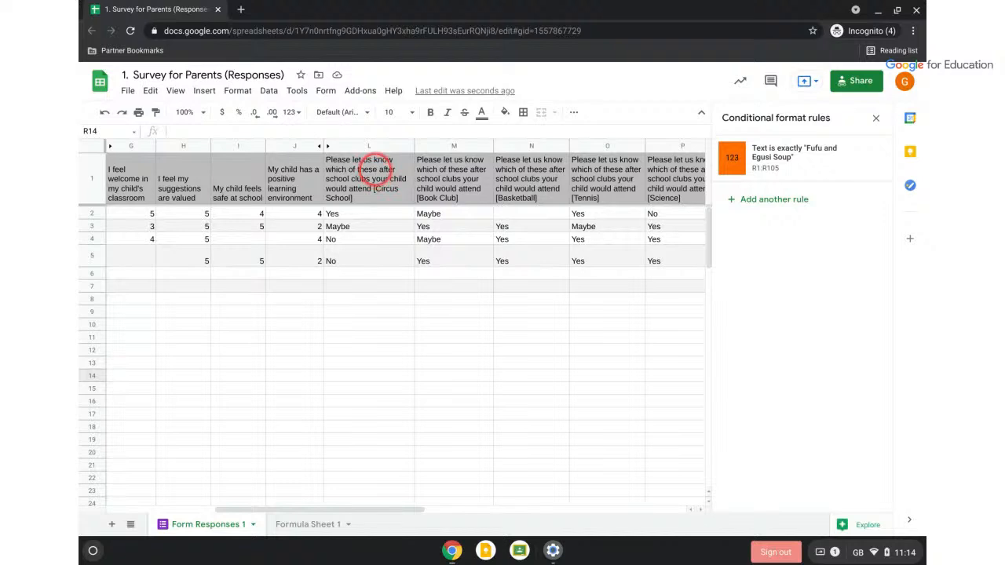
click(369, 168)
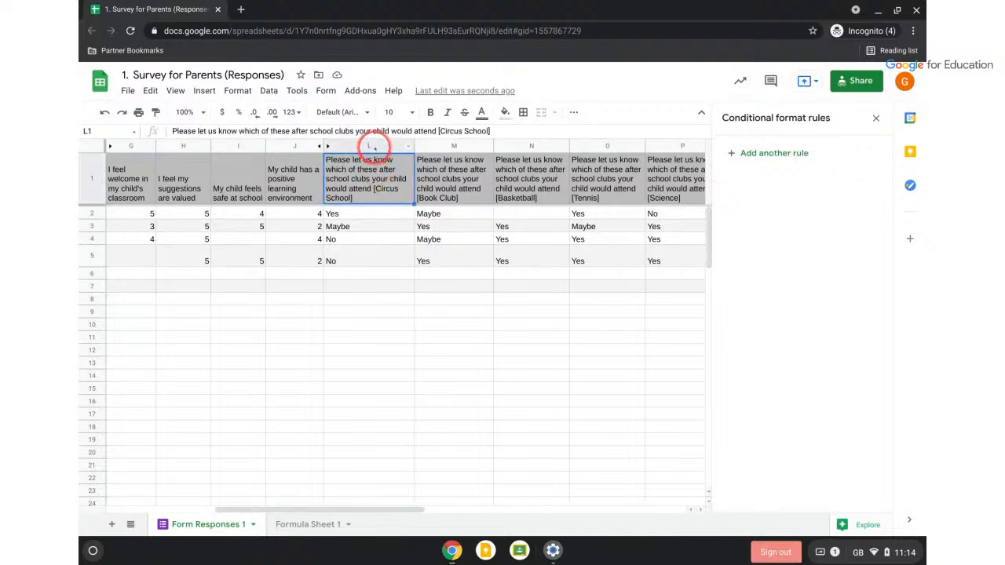
click(374, 146)
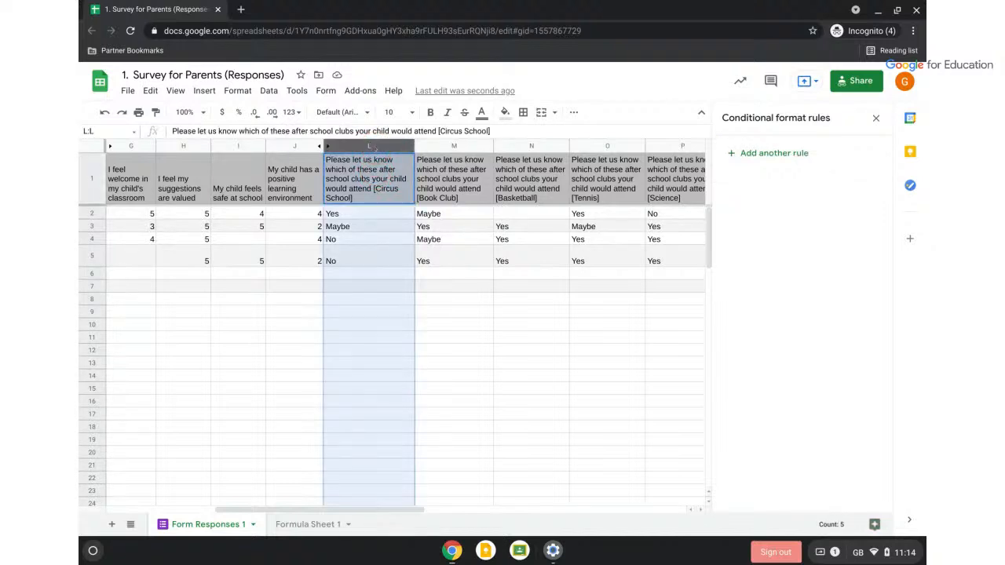
click(759, 154)
click(758, 276)
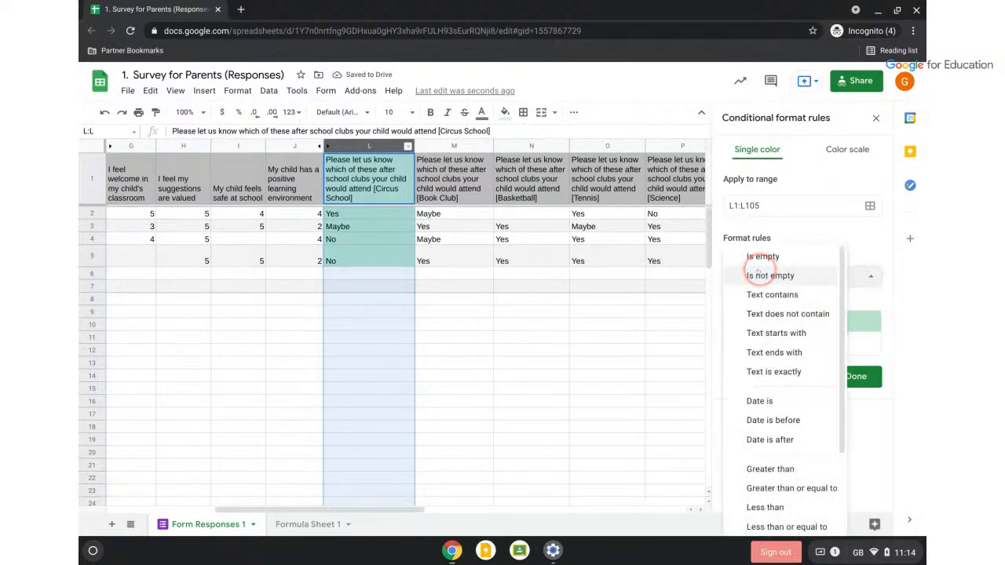
click(758, 296)
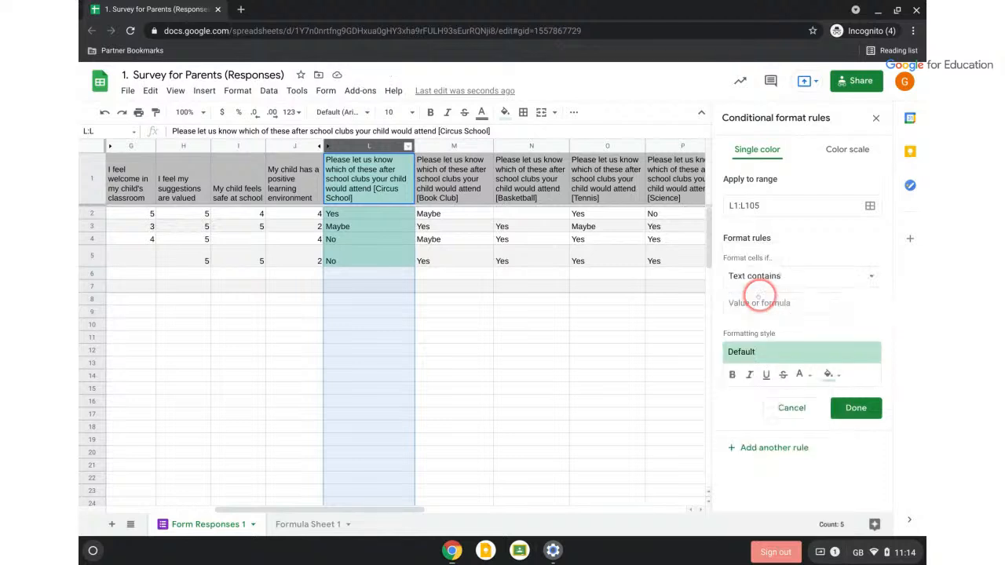
click(758, 302)
text(Yes)
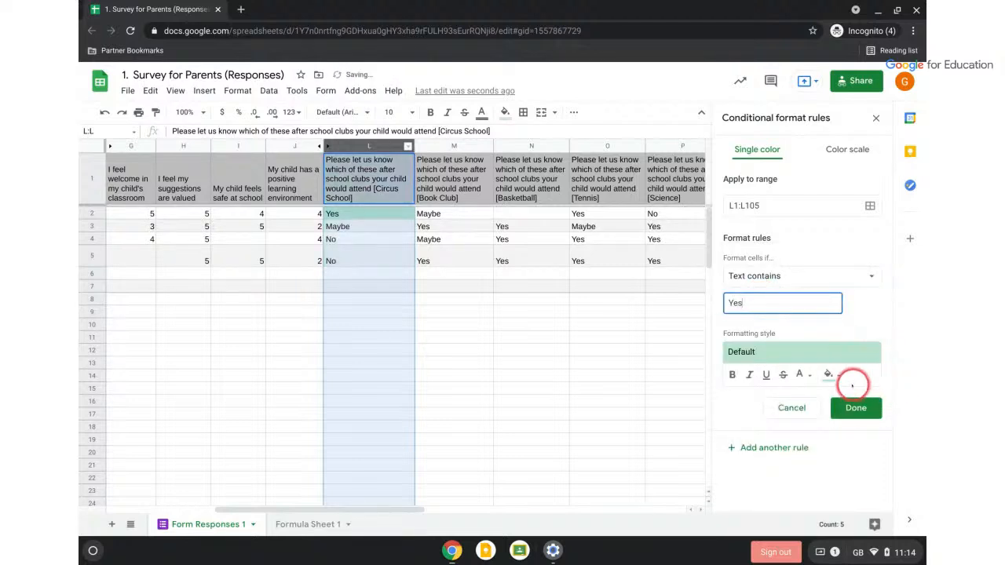
click(833, 375)
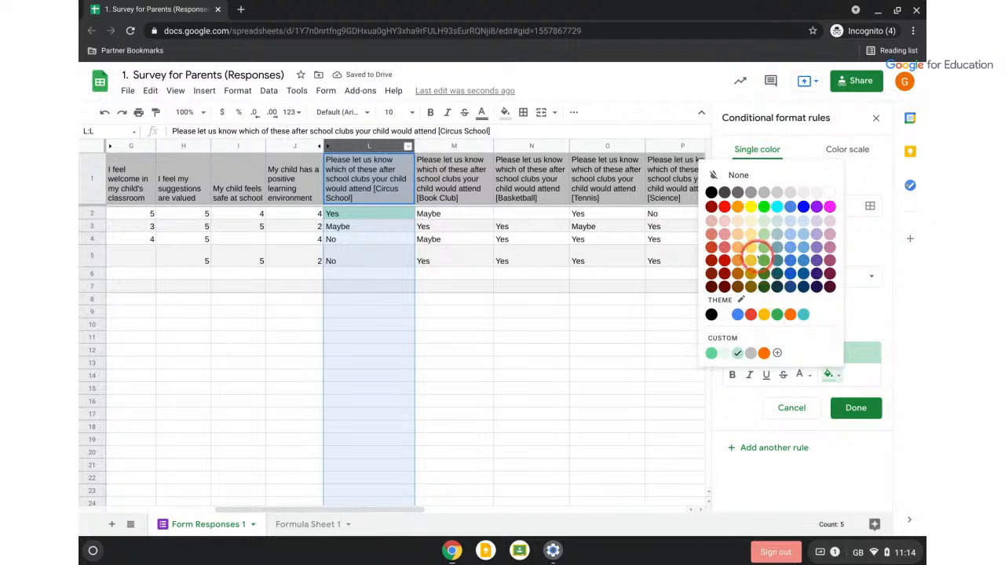
click(764, 248)
click(856, 407)
click(642, 404)
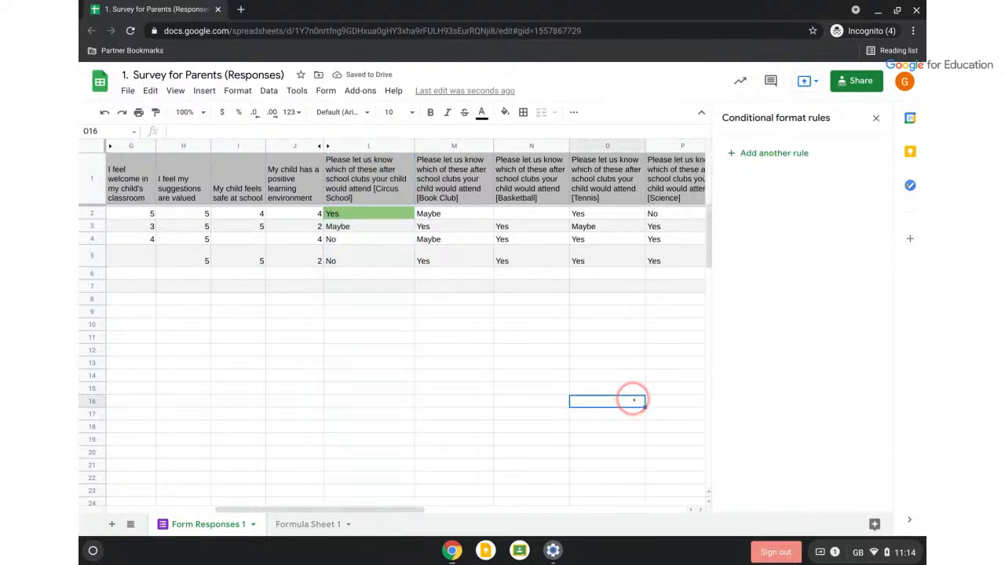
Undo back to the partial 'Fufu and Eg' rule on R1:R105, then select rows 1–5
scroll(634, 400, right, 4)
scroll(634, 401, left, 6)
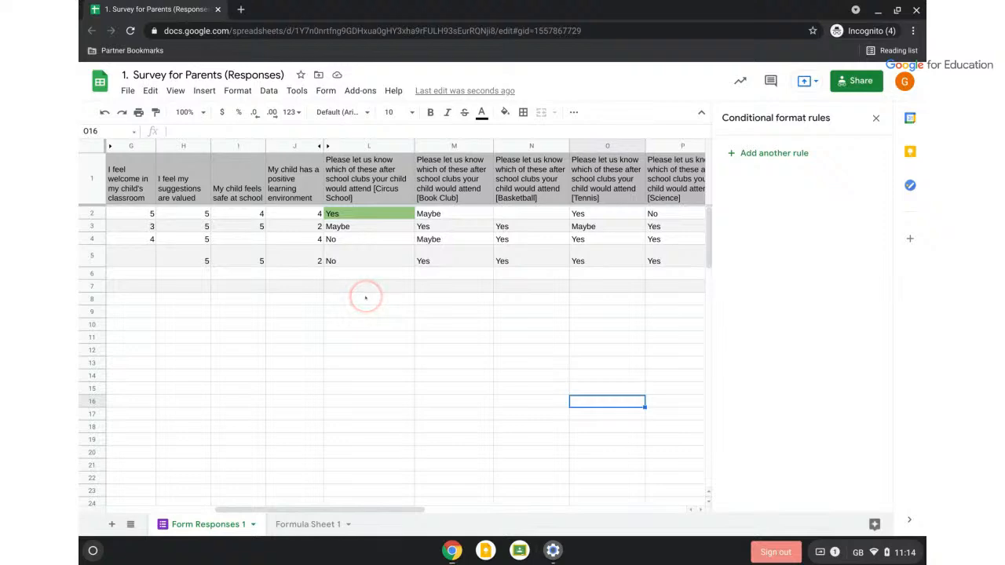
scroll(365, 297, left, 4)
click(531, 146)
key(ctrl+z)
key(ctrl+z)
key(ctrl+z)
key(ctrl+z)
key(ctrl+z)
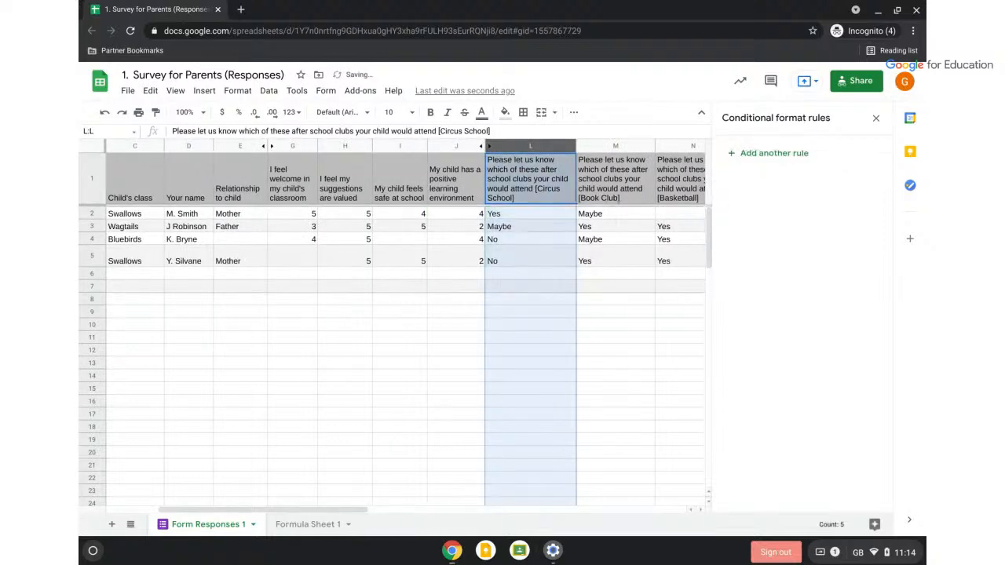
key(ctrl+z)
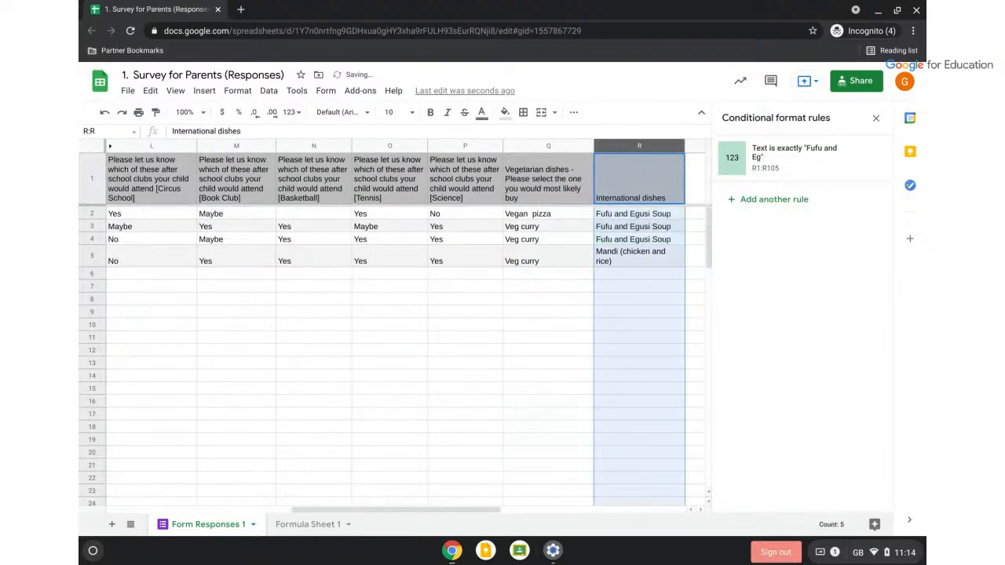
click(225, 348)
key(ctrl+z)
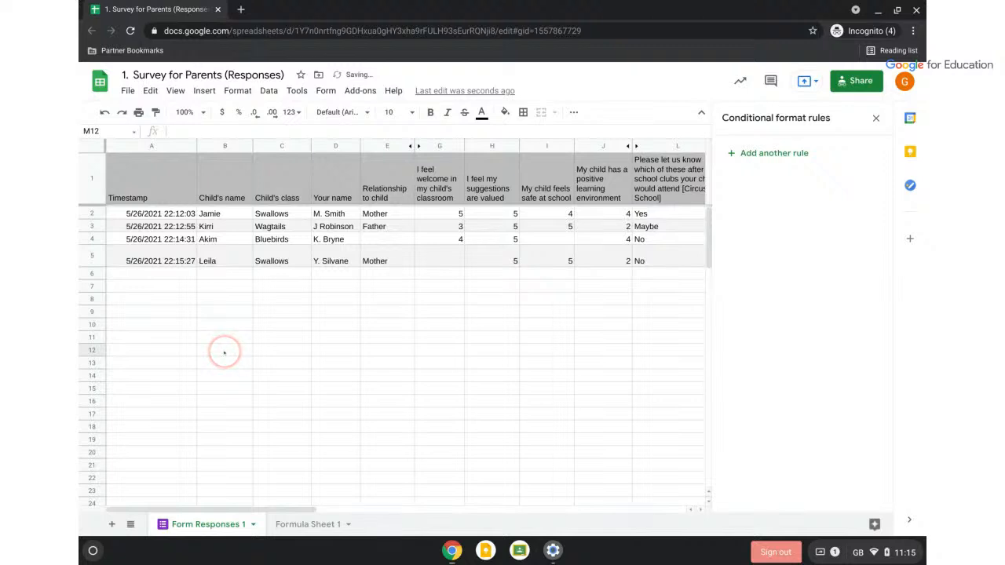
drag(89, 165, 474, 263)
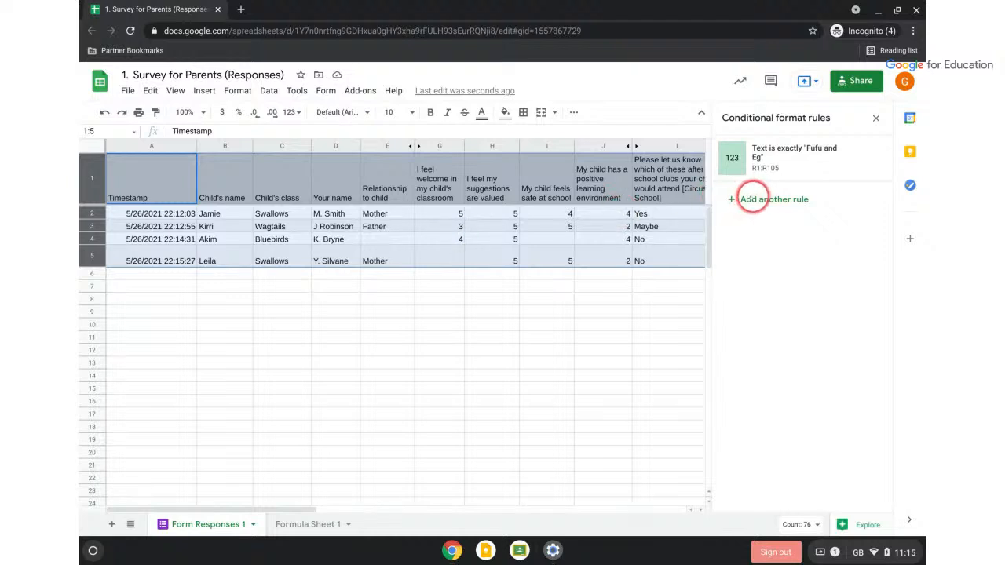
Add an Is empty rule that fills blank cells in rows 1–5 yellow
click(752, 199)
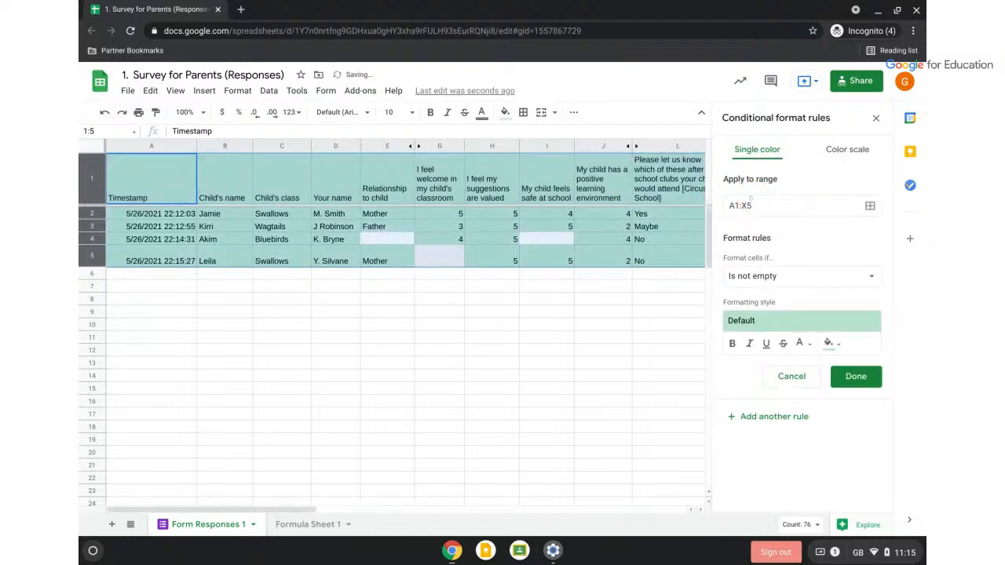
click(742, 276)
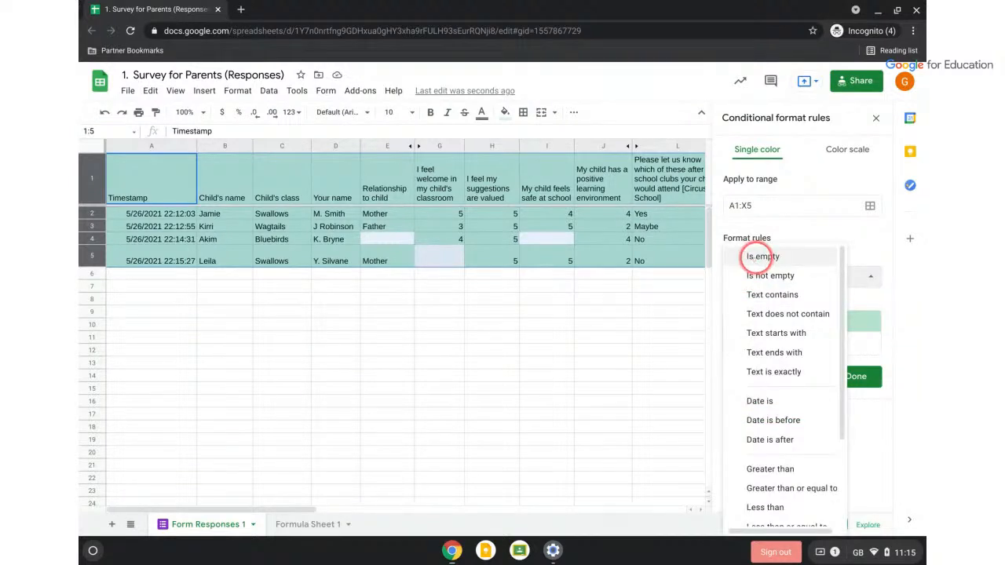
click(756, 257)
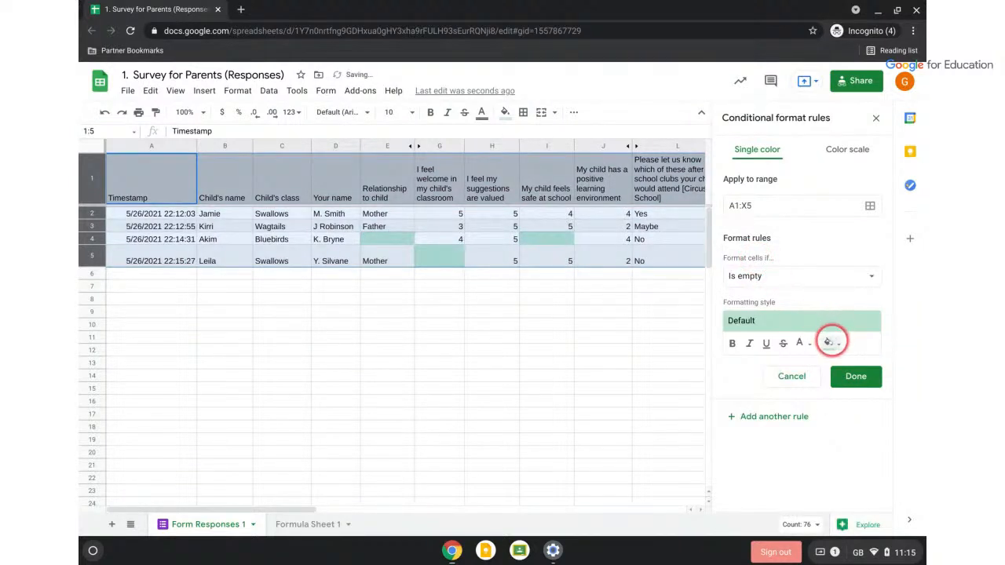
click(830, 344)
click(751, 175)
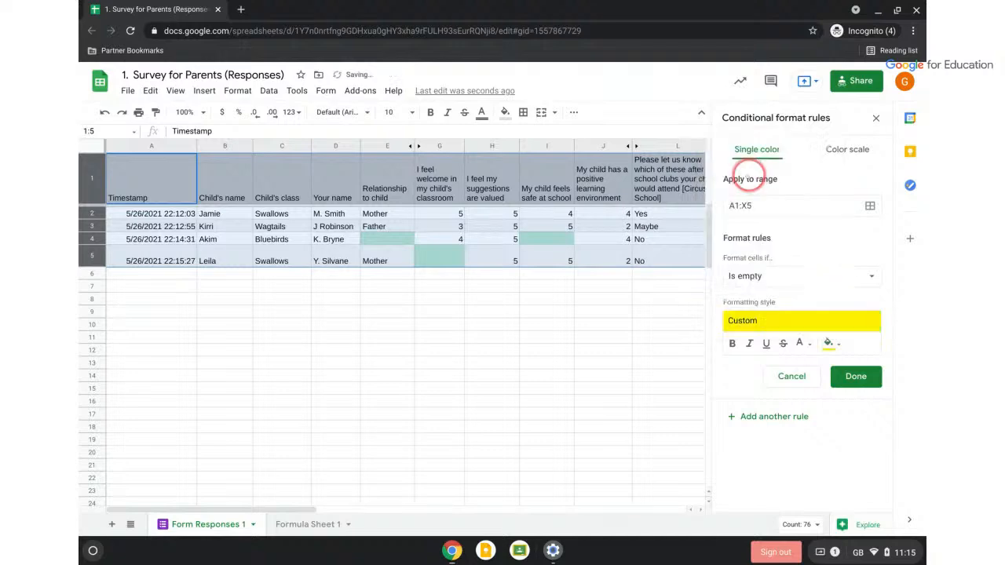
click(849, 376)
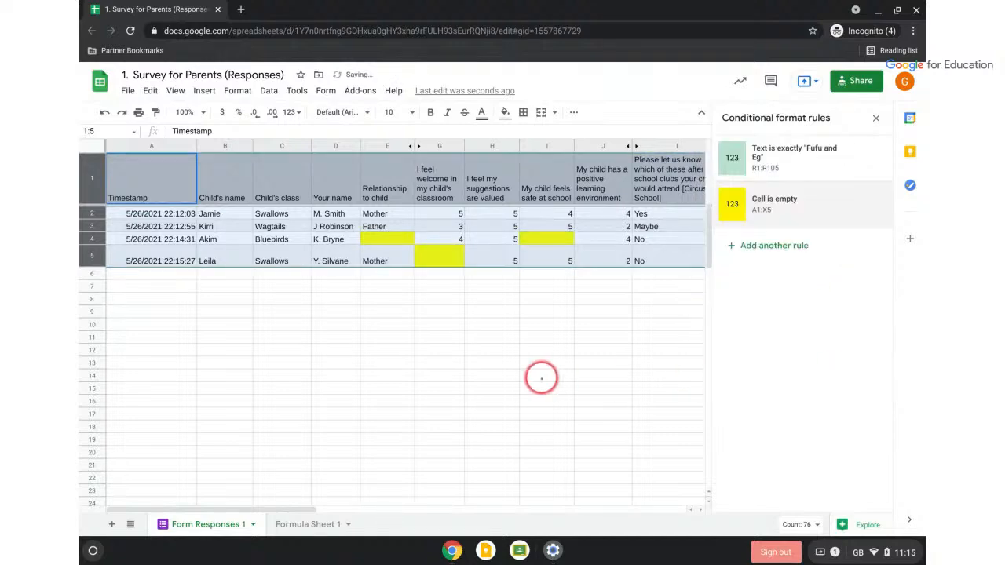
click(538, 375)
Close the Conditional format rules panel and check the yellow-highlighted blanks across the columns
scroll(538, 377, right, 2)
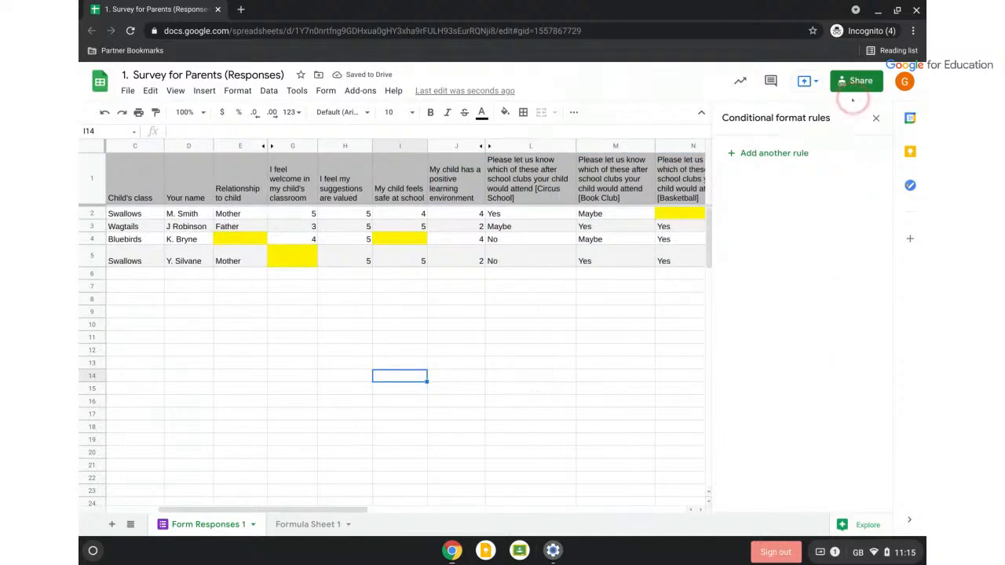
click(876, 117)
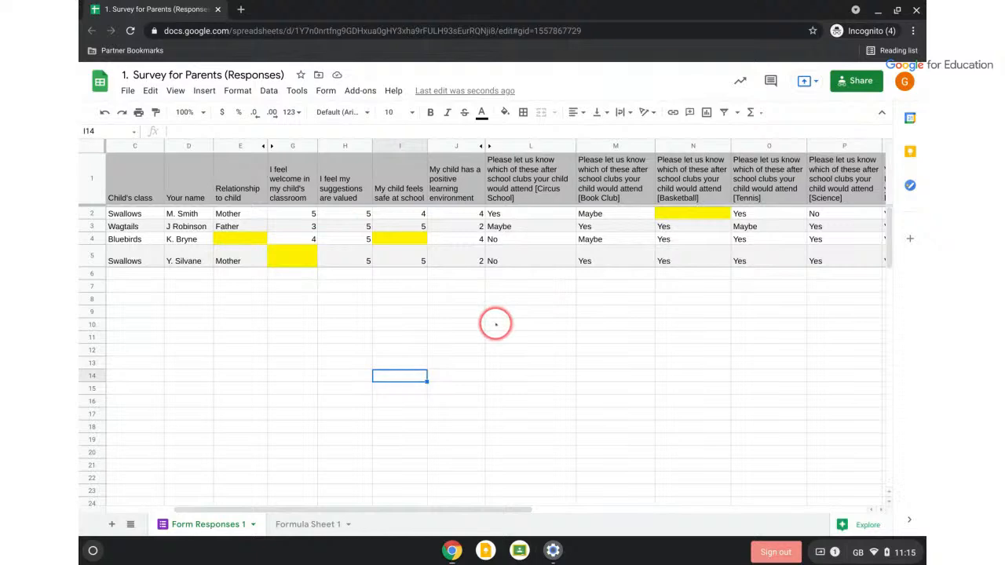
scroll(495, 324, right, 1)
scroll(495, 324, left, 3)
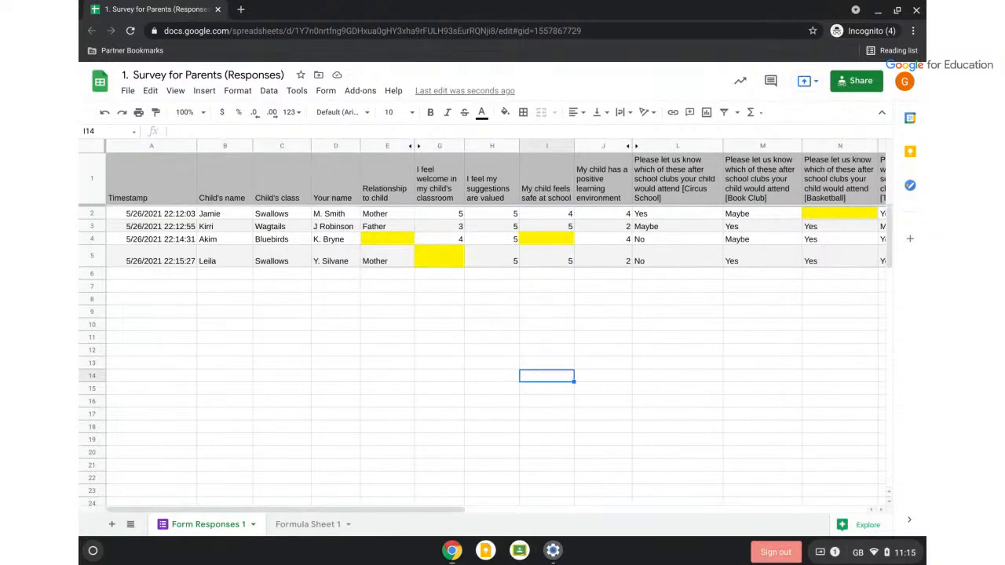
scroll(495, 323, right, 6)
scroll(496, 323, left, 6)
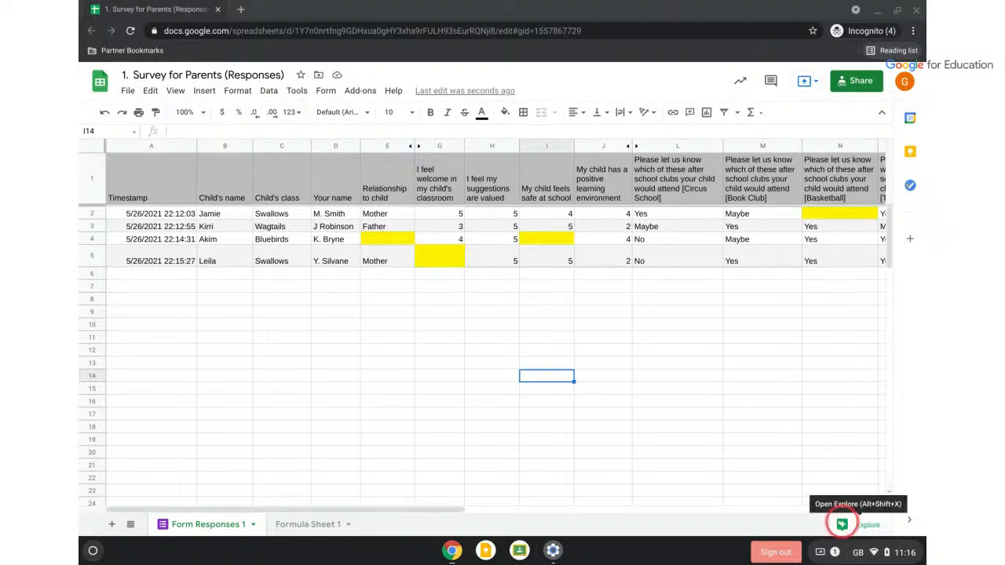
Insert Explore's suggested Column H histogram and move it up and left on the sheet
click(842, 524)
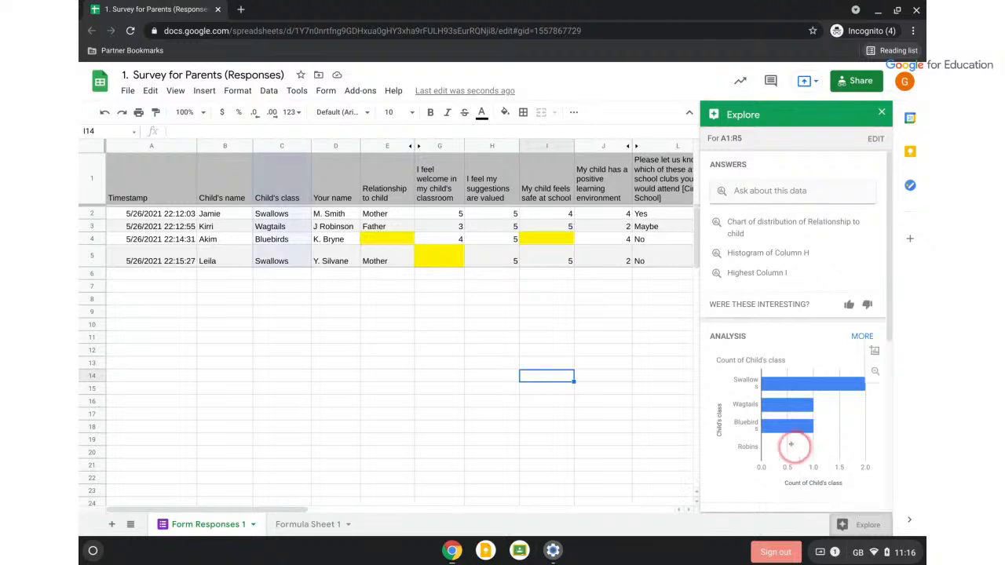
scroll(759, 340, down, 3)
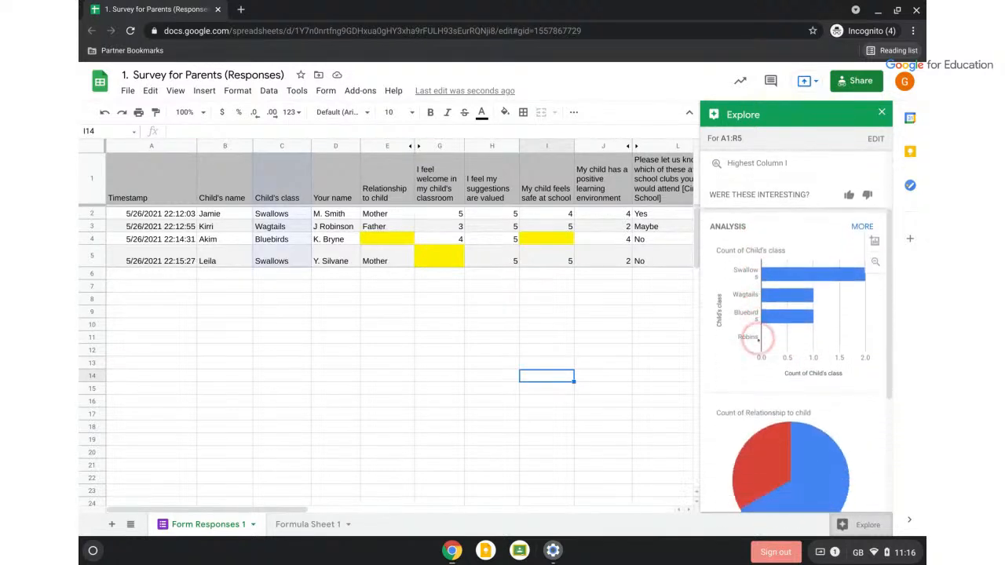
scroll(759, 340, up, 3)
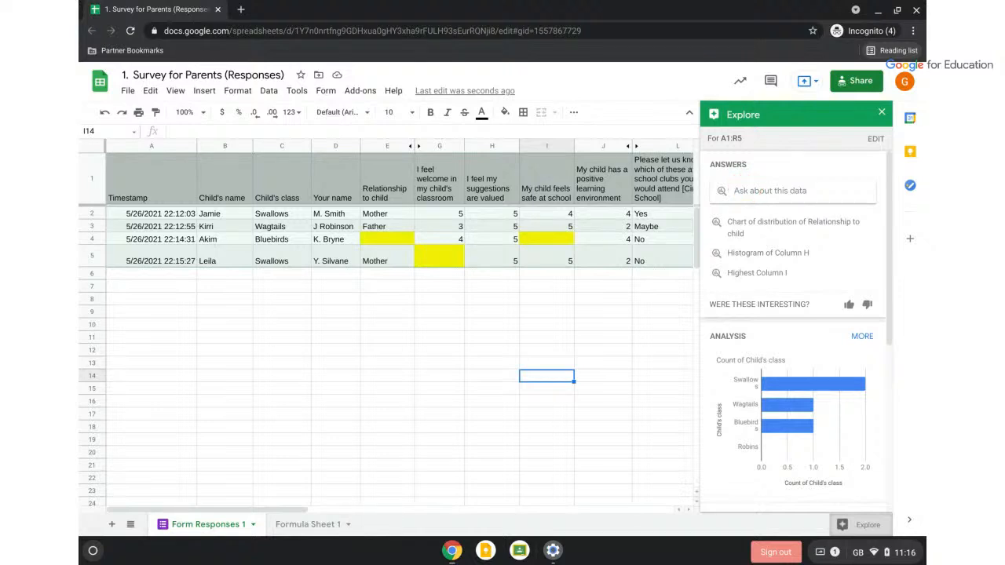
click(743, 252)
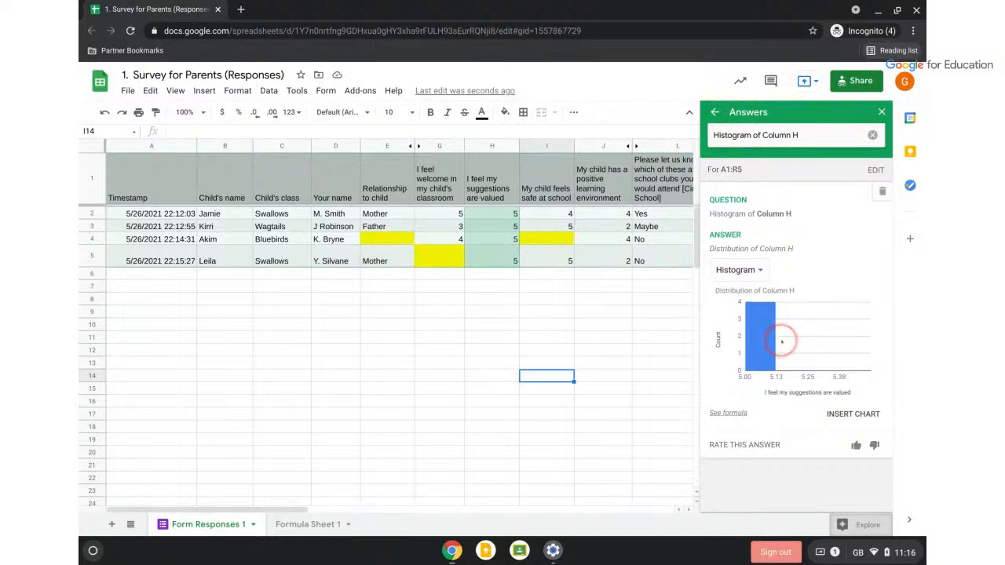
click(853, 414)
drag(601, 348, 329, 292)
Drag the [Template] Overall Student Data window over the survey spreadsheet
scroll(673, 325, up, 3)
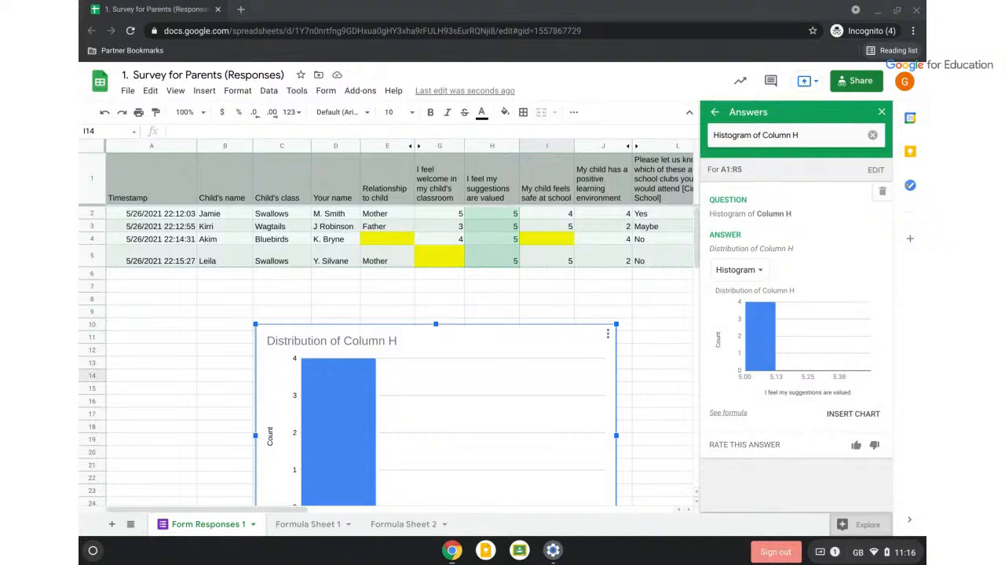
drag(926, 95, 926, 4)
drag(926, 69, 198, 29)
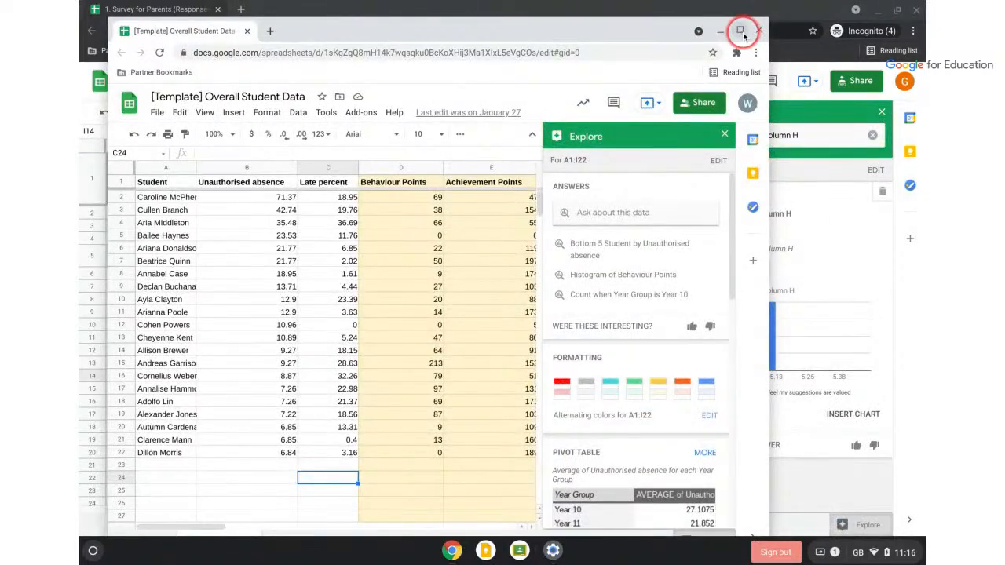
Maximize the Overall Student Data window and close Explore so all 21 students' columns show
click(740, 29)
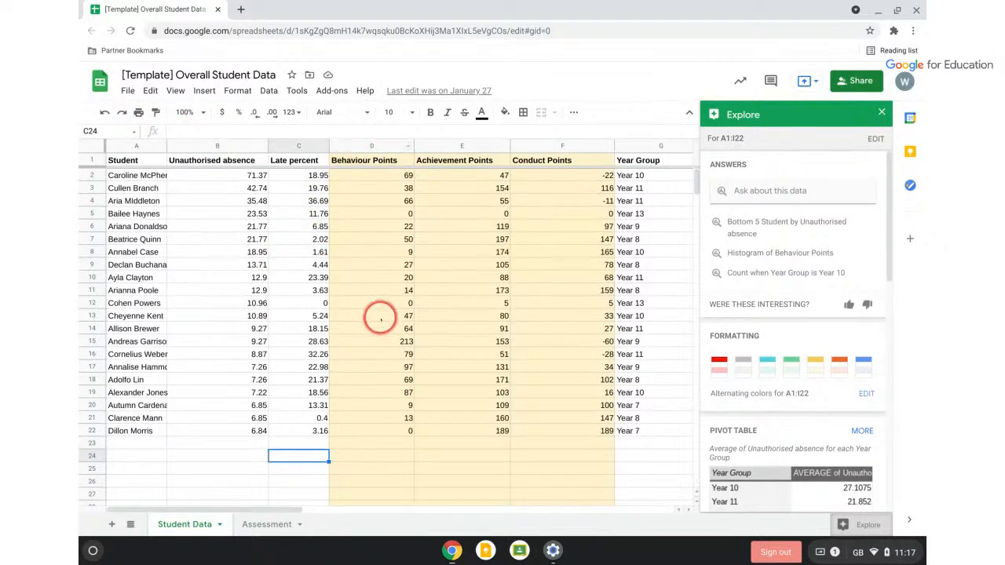
scroll(416, 314, right, 3)
scroll(416, 314, right, 4)
scroll(417, 315, left, 7)
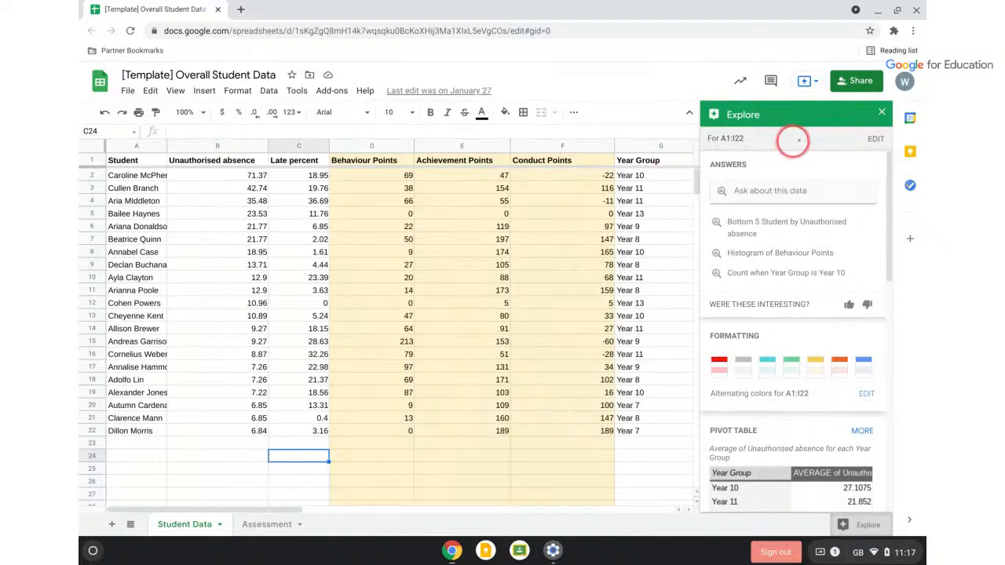
click(883, 114)
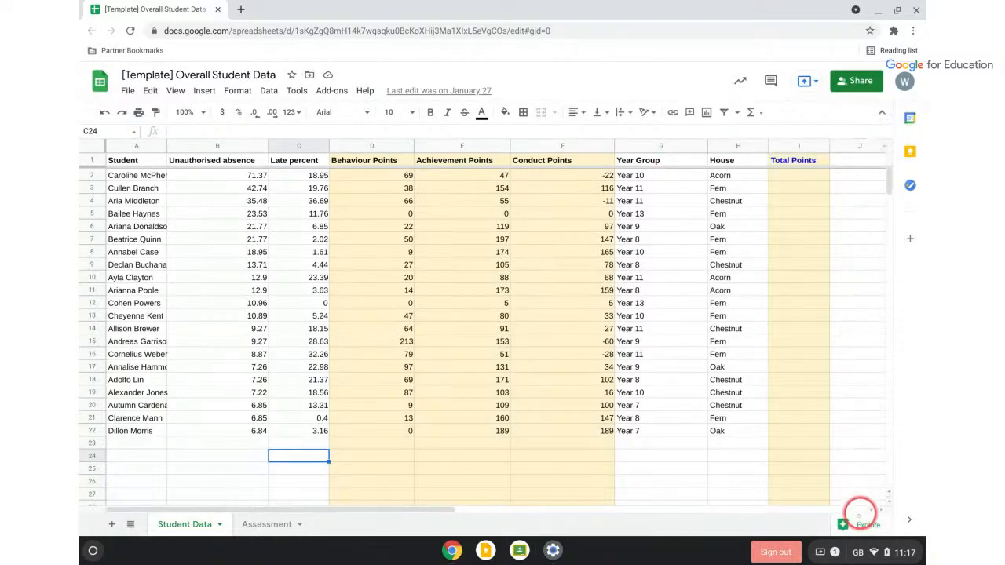
Get Explore's 'Sum of Late percent for each Year Group' pivot table (Grand Total 293.16) and start inserting it
click(862, 523)
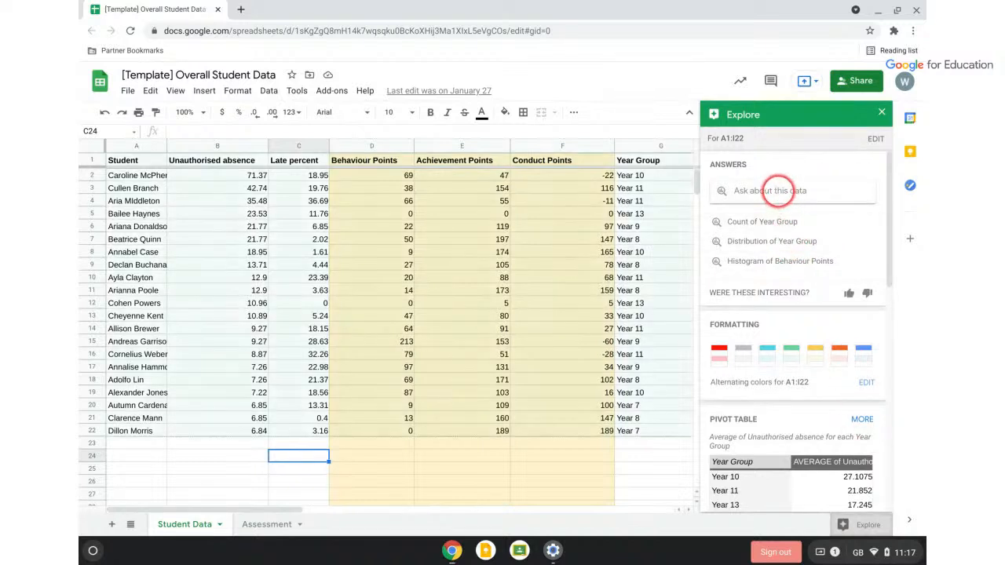
click(777, 191)
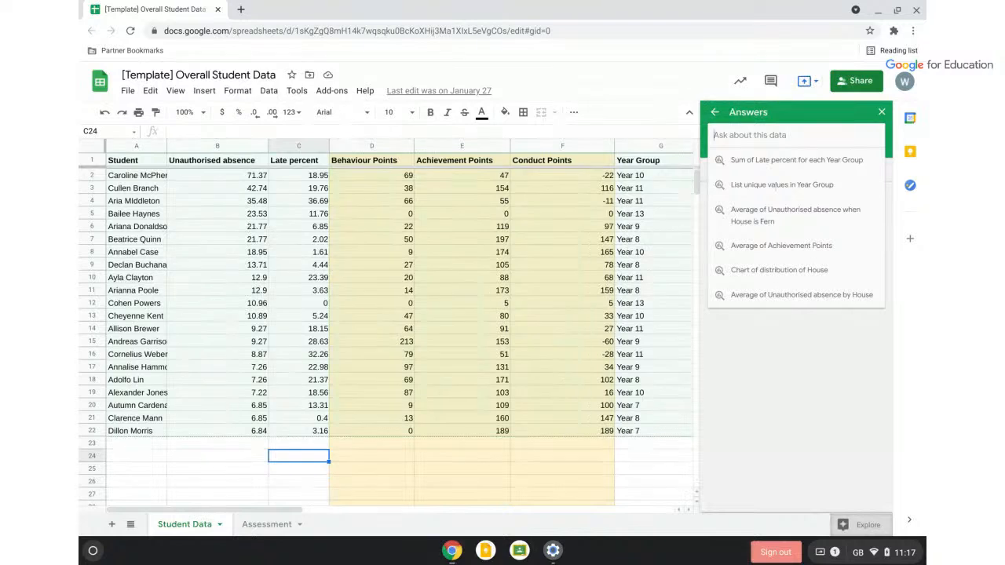
click(777, 161)
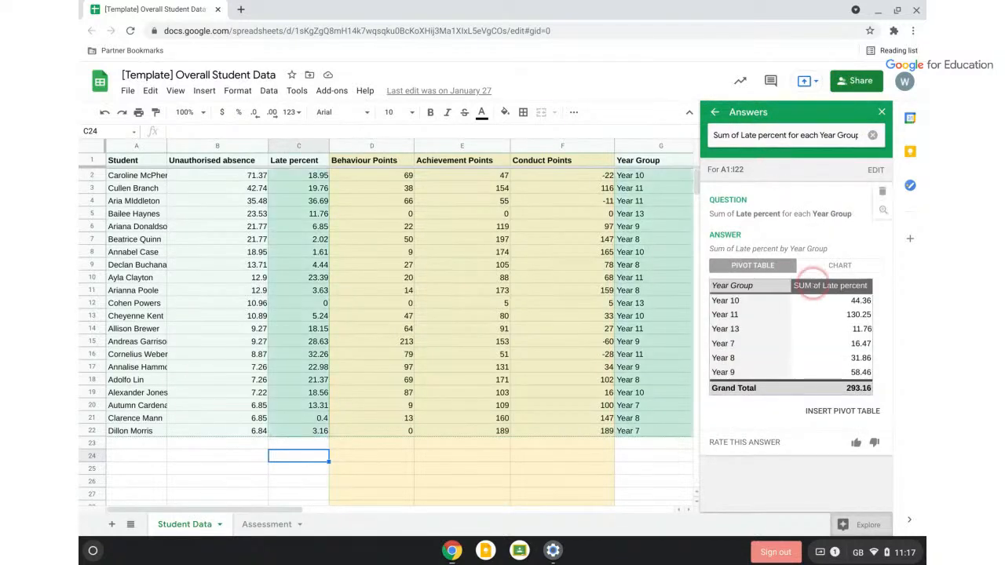
click(833, 265)
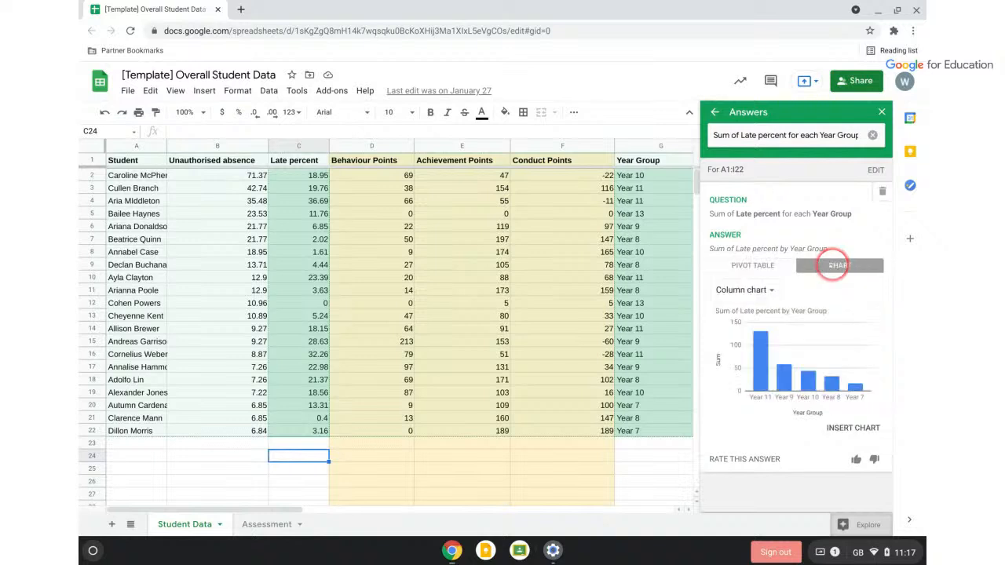
click(763, 267)
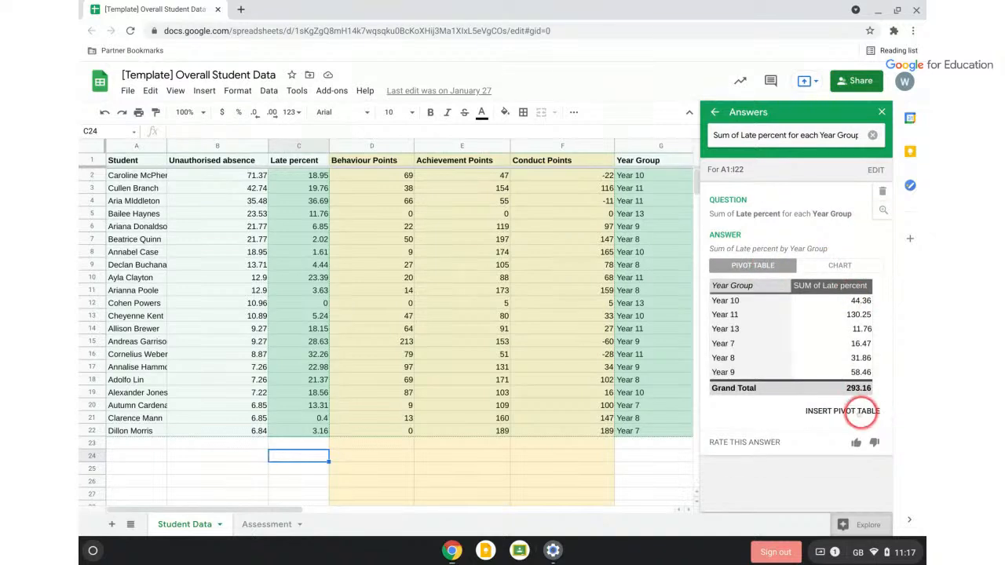
click(861, 415)
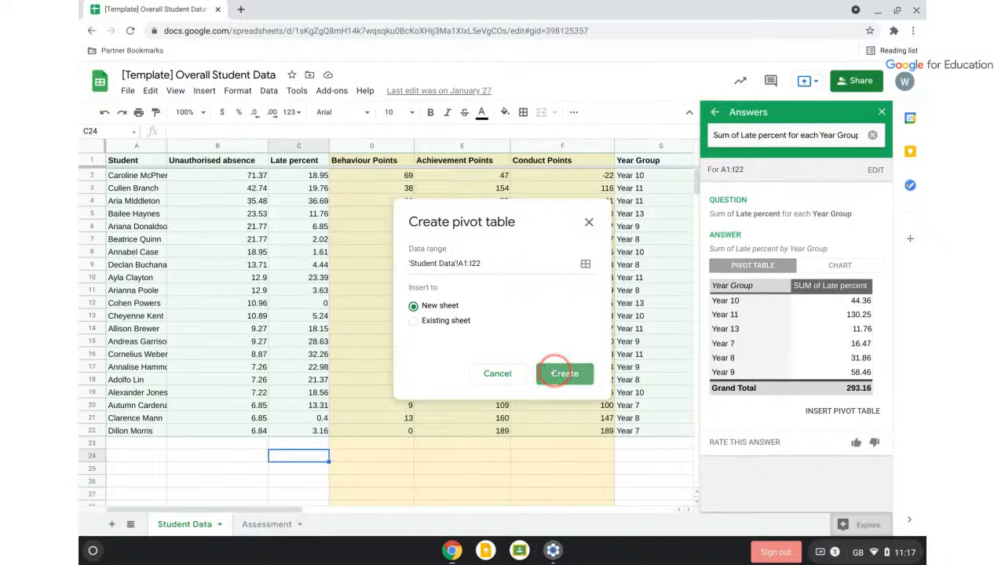
Create Pivot Table 1 on a new sheet, widen column B, then return to Student Data
click(555, 374)
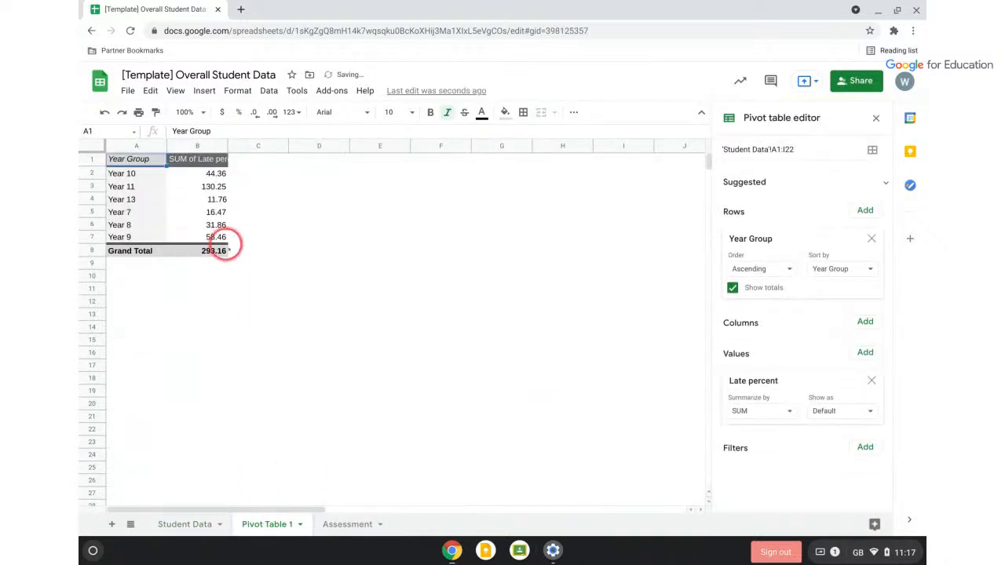
click(214, 250)
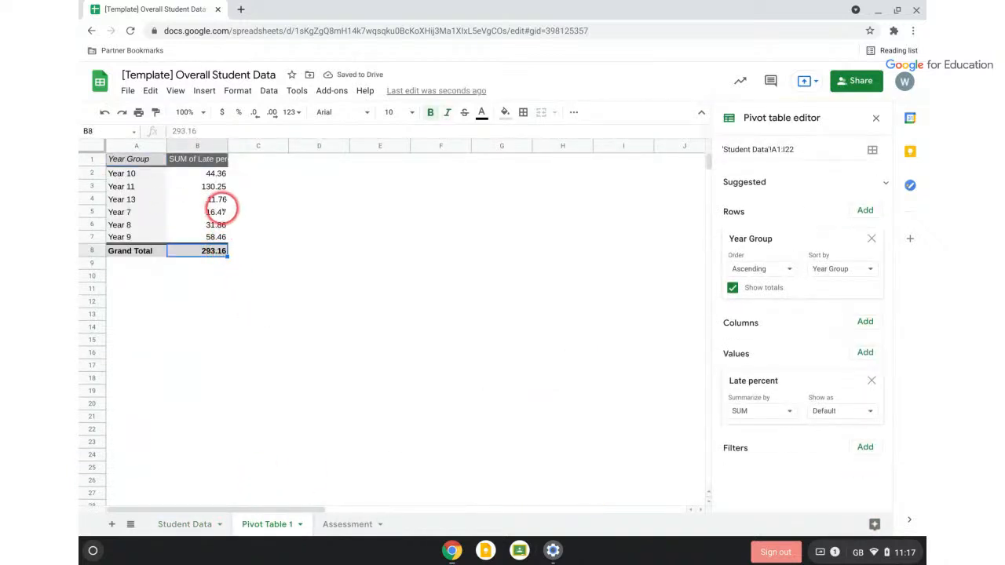
drag(164, 142, 319, 156)
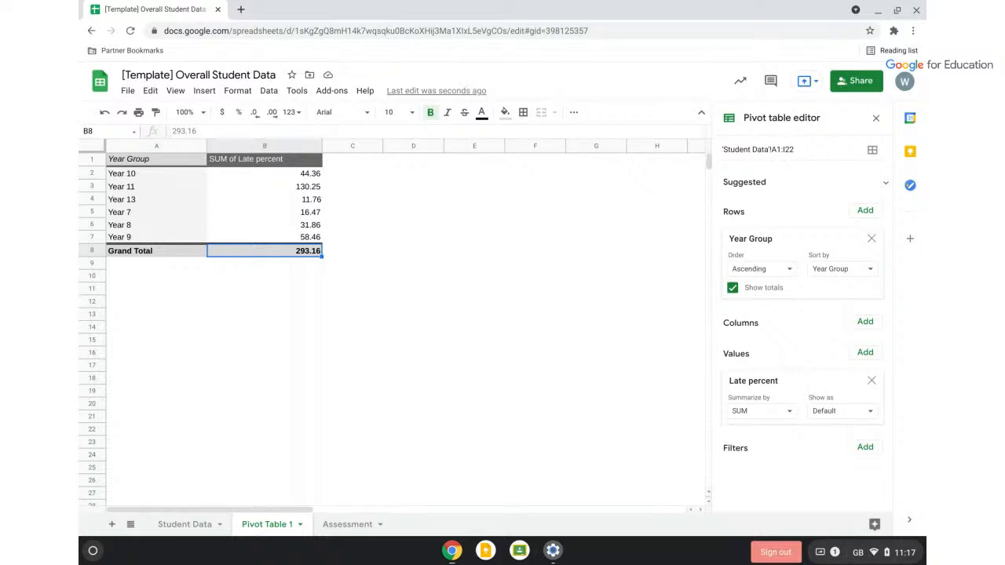
click(186, 525)
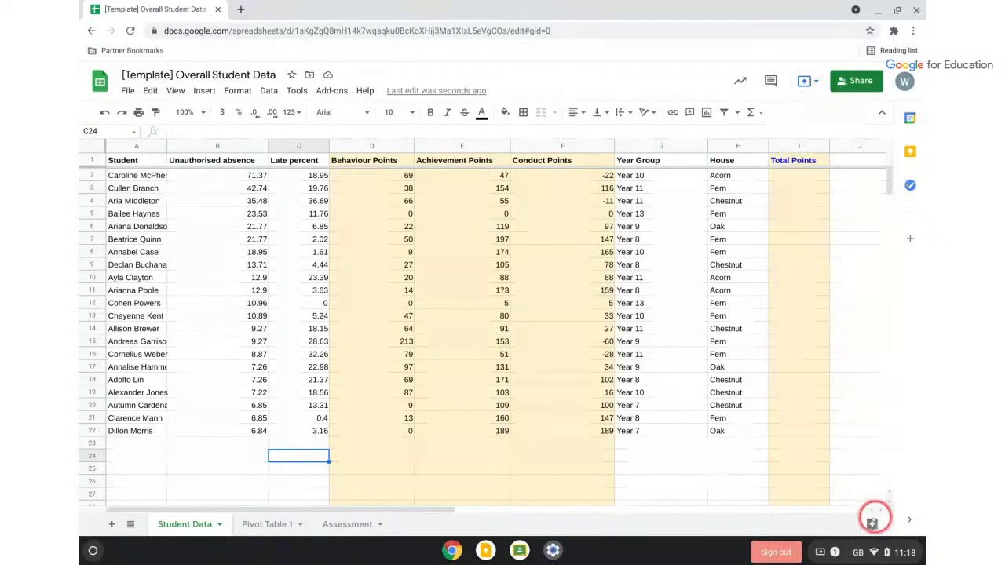
Compare median Behaviour Points, Year 11 (64) vs Year 7 (4.5), and copy the MEDIAN/FILTER formula
click(872, 523)
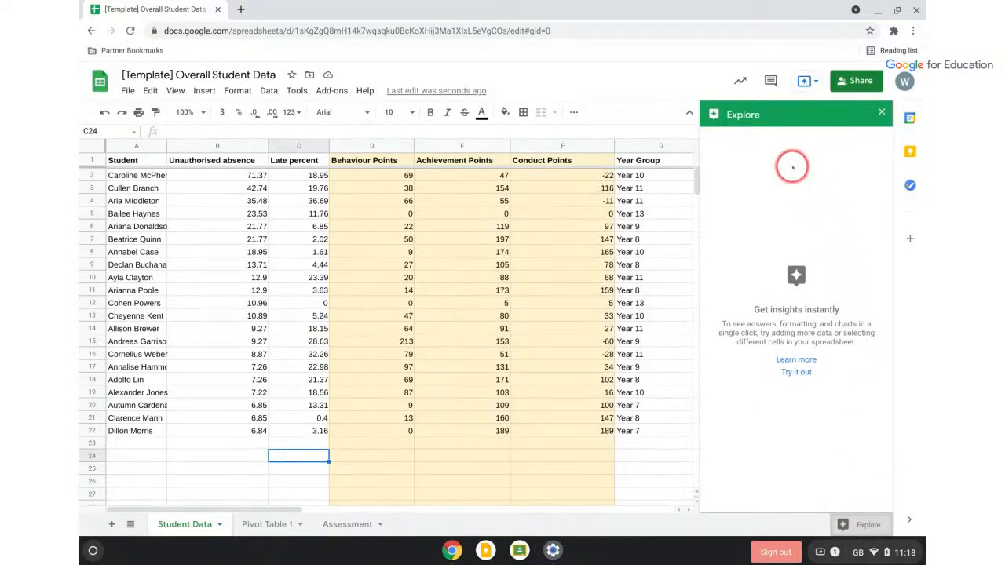
click(669, 393)
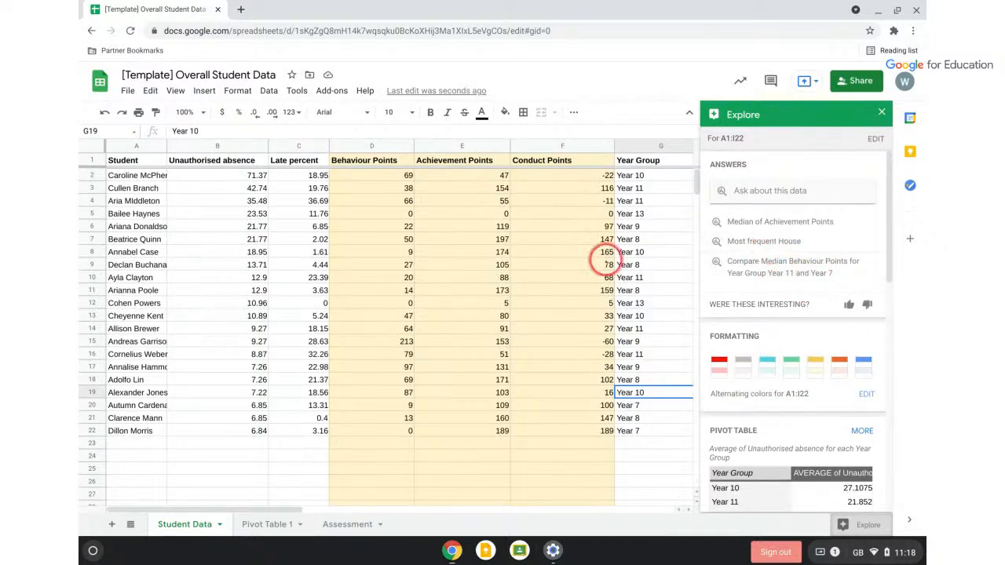
click(770, 267)
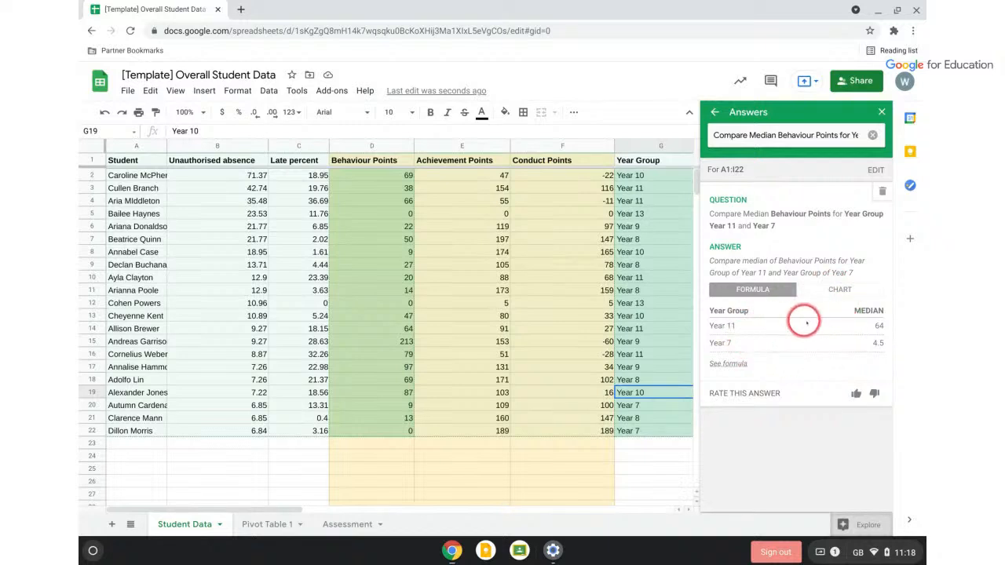
click(838, 290)
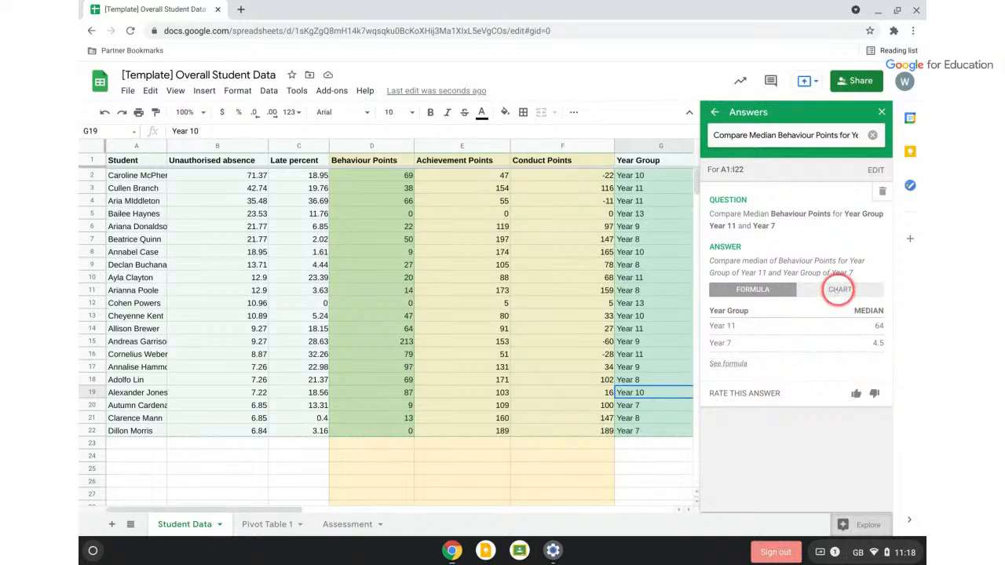
click(760, 290)
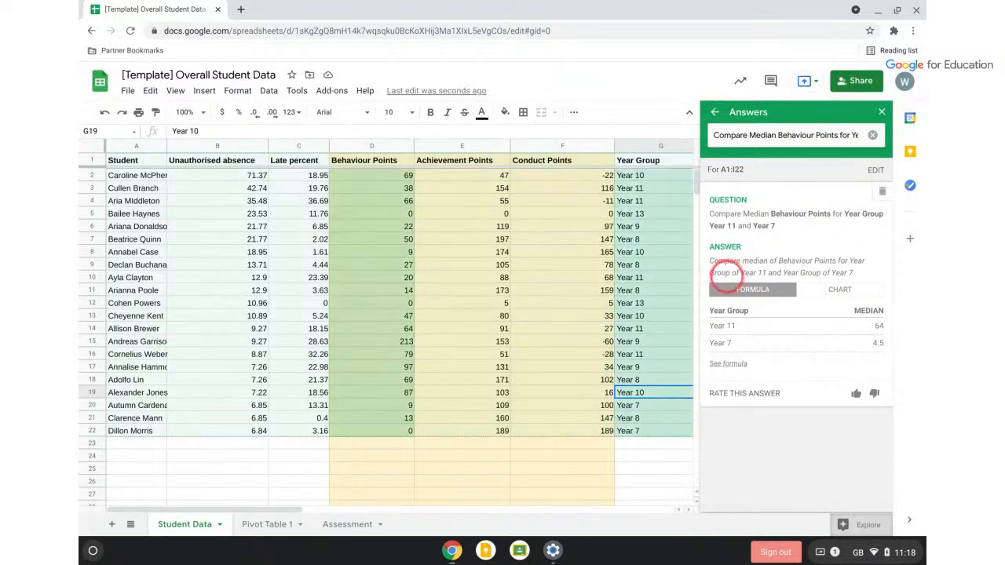
click(728, 363)
drag(742, 399, 777, 210)
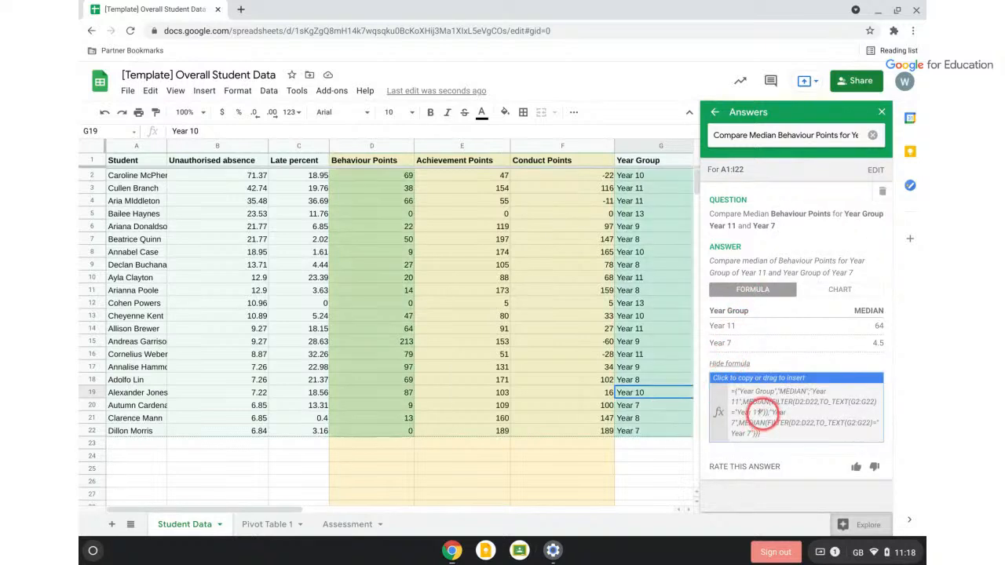
click(737, 393)
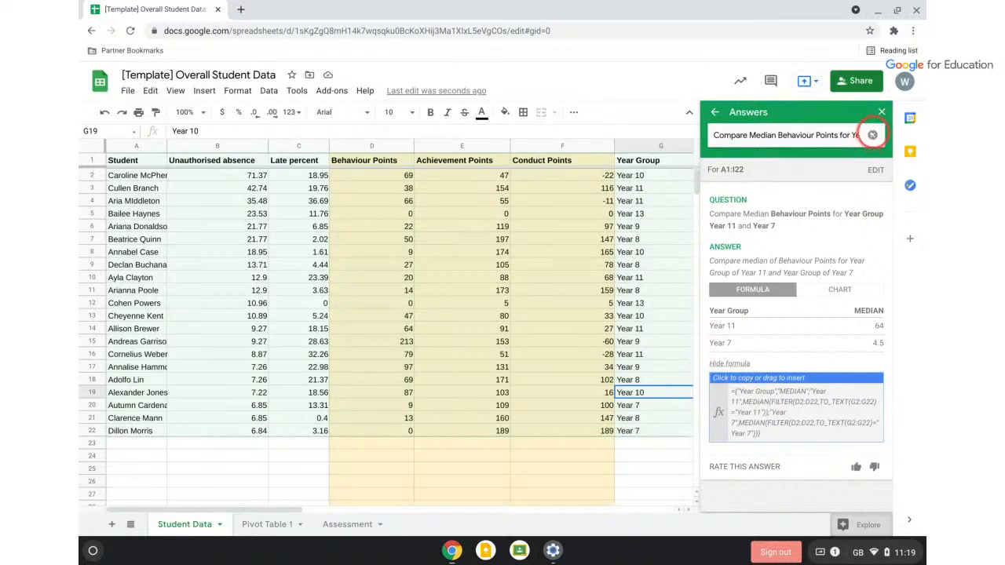
Ask Explore 'late percentage greater than 10' to list students with Late percent above 10
click(872, 135)
click(786, 135)
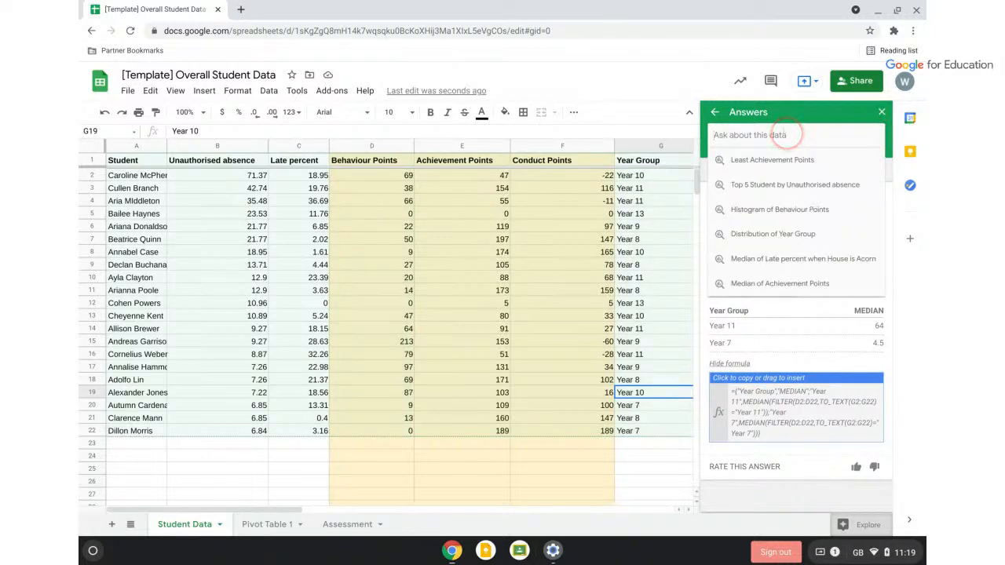
text(l)
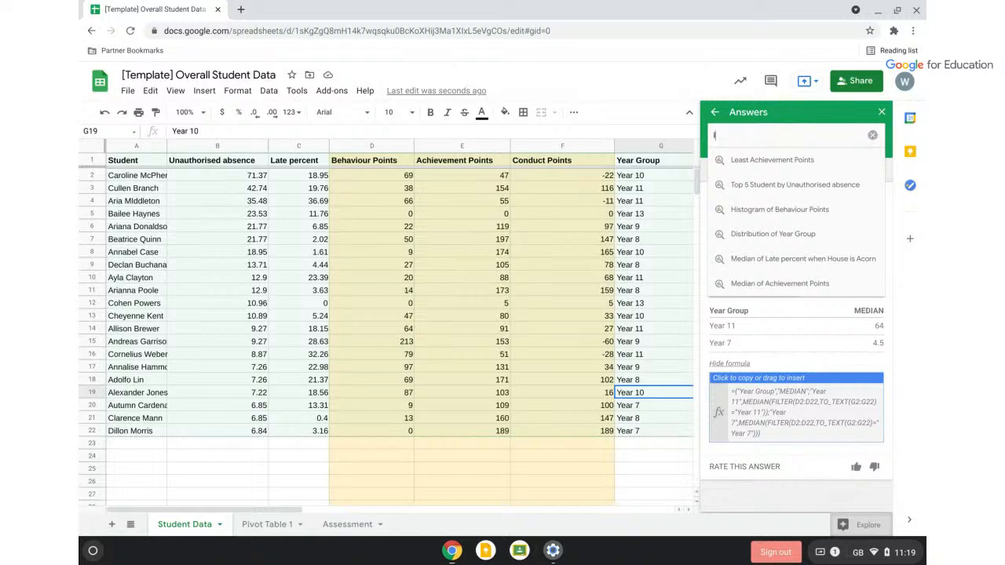
text(ate percentage )
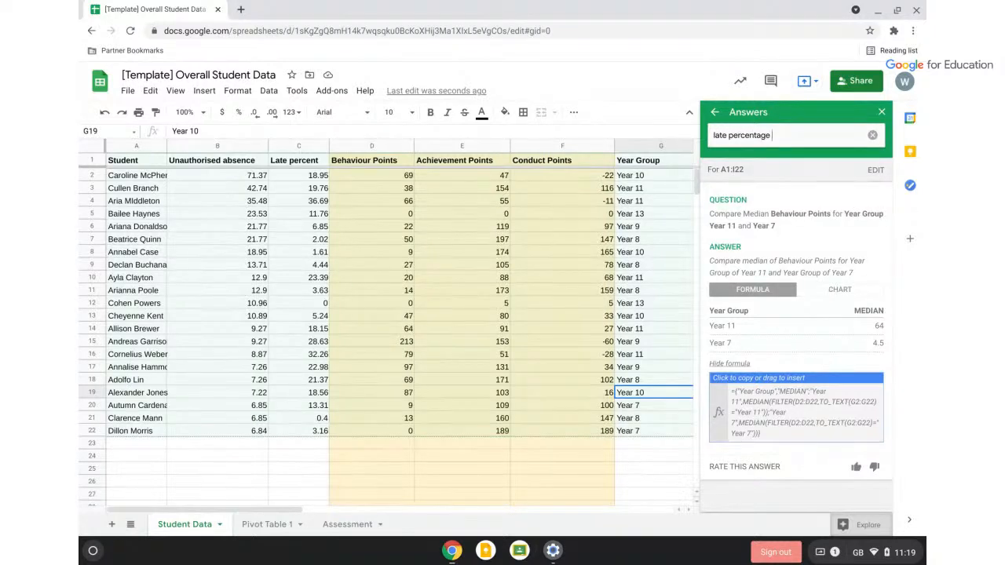
text(greater than 10)
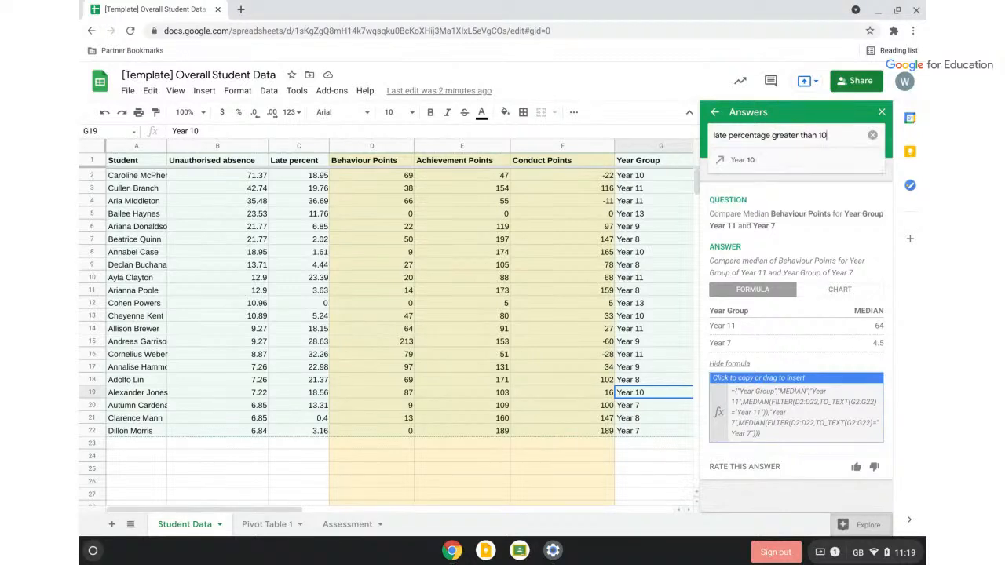
key(Return)
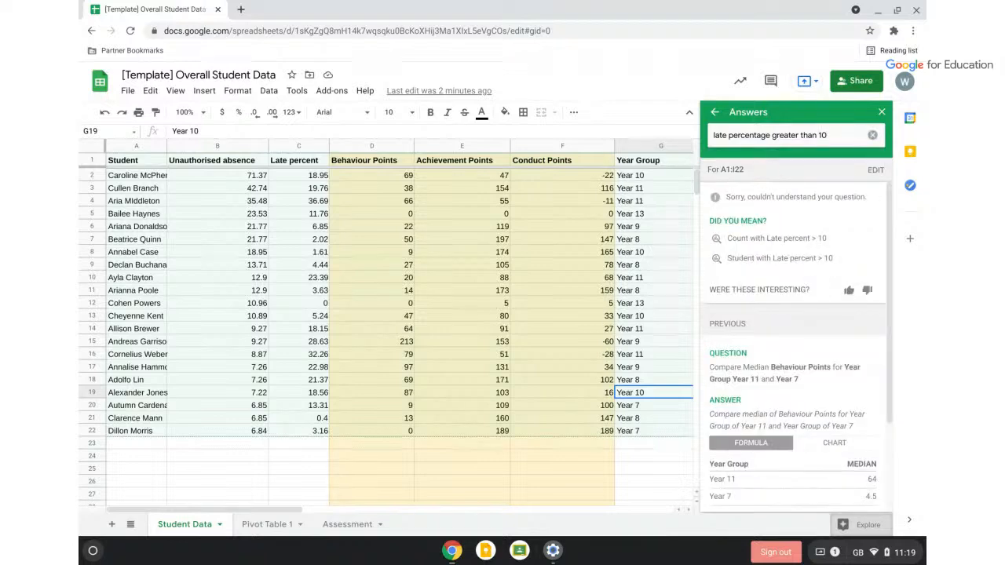
click(769, 258)
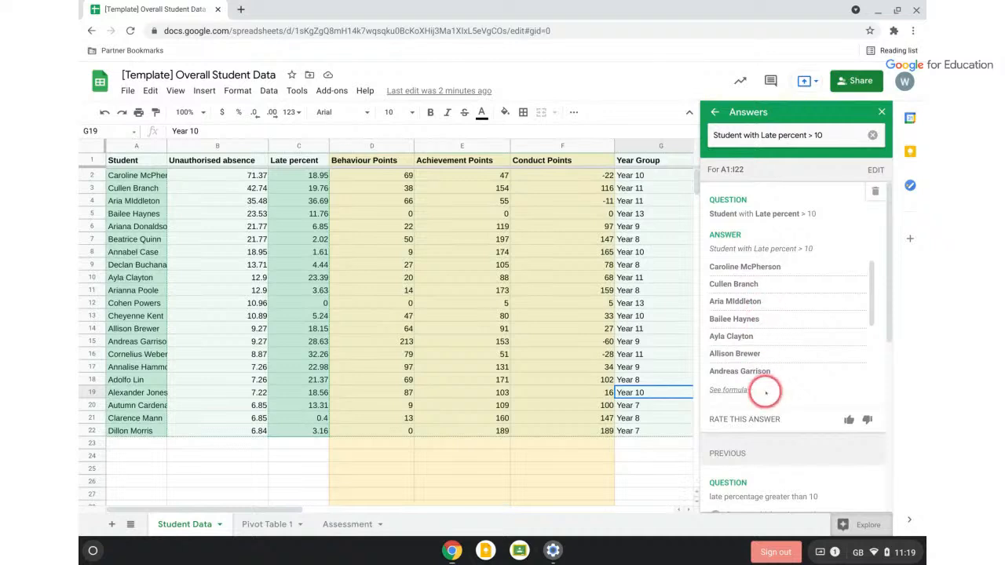
mouse_move(865, 294)
mouse_down()
mouse_move(870, 288)
mouse_move(872, 366)
mouse_move(874, 263)
mouse_move(892, 371)
mouse_move(881, 283)
mouse_up()
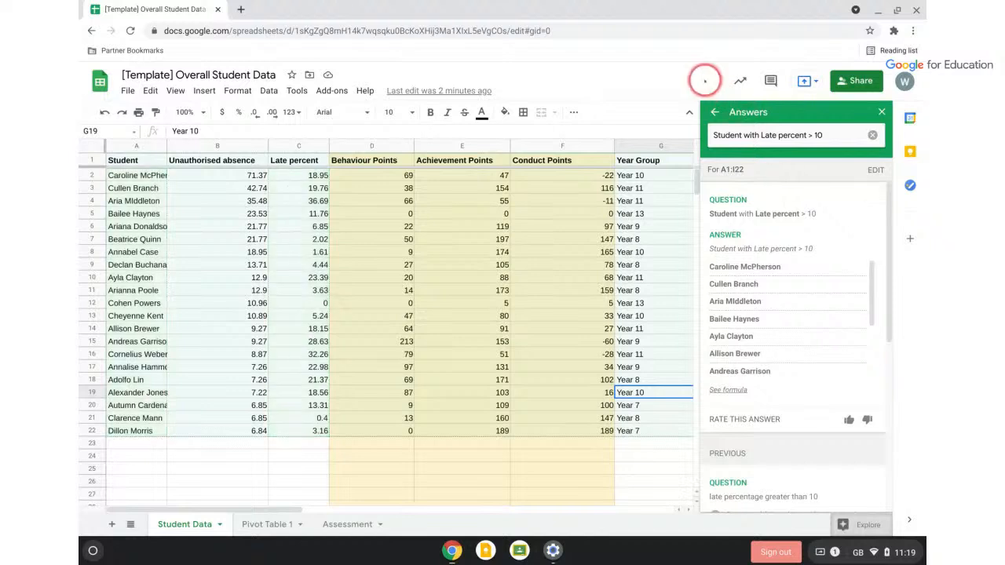
Return from the answer to Explore's default suggestions for A1:I22
click(714, 112)
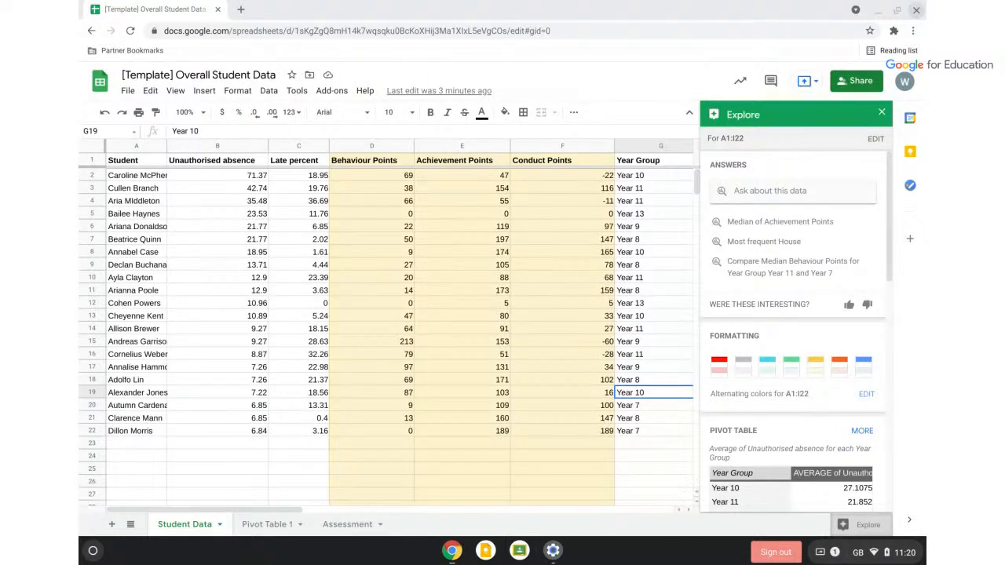
Close the Student Data spreadsheet and maximise the '3. Training booking form (Responses)' window
click(217, 11)
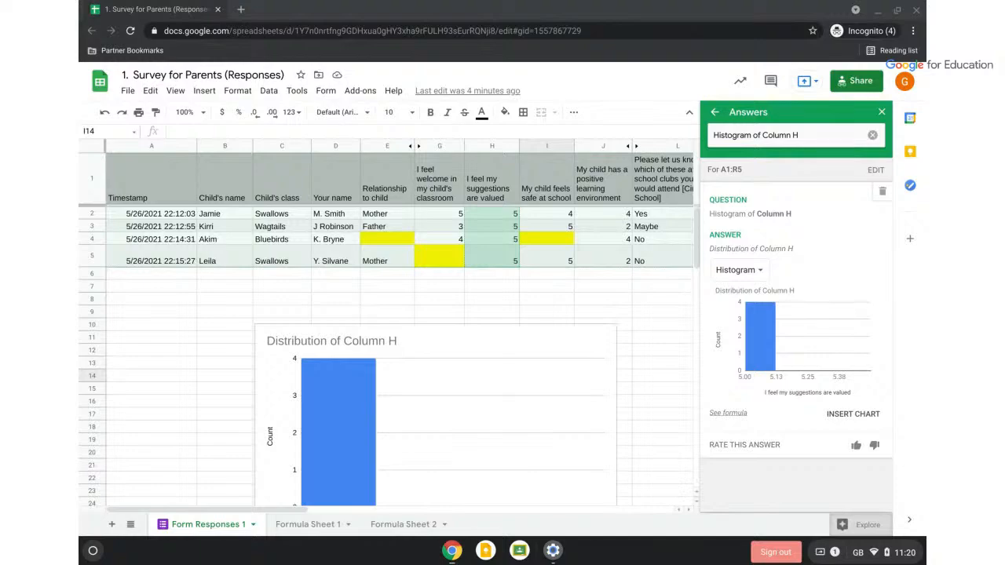
drag(925, 110, 302, 49)
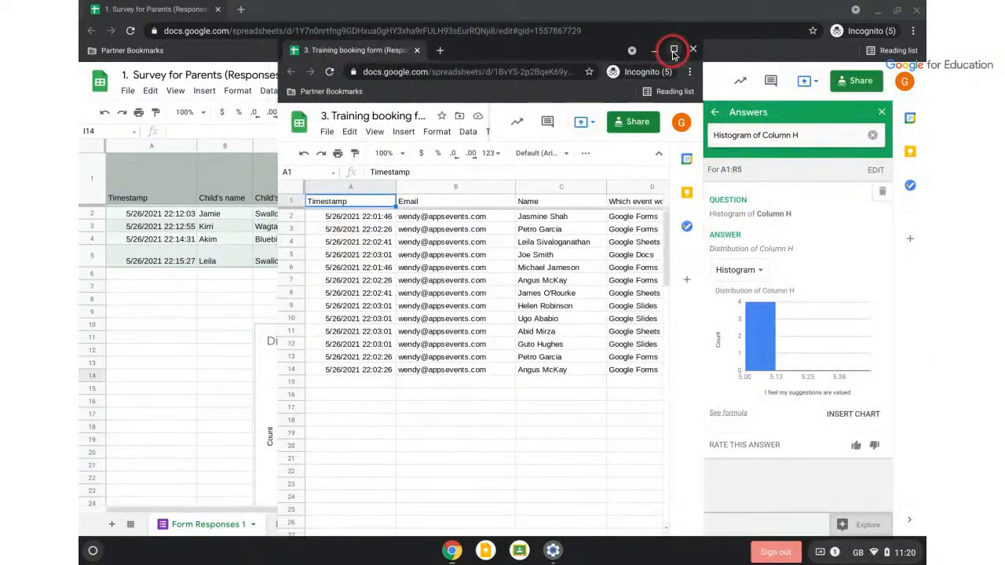
click(674, 49)
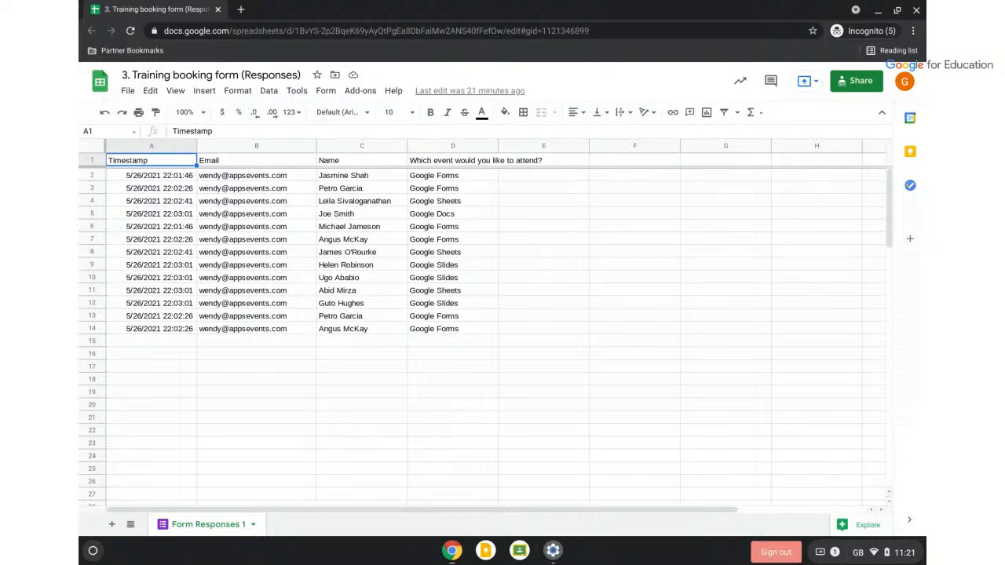
Preview Explore's 'Count of Name for each Which event' pivot: Forms 6, Sheets 3, Slides 3, Docs 1
click(847, 524)
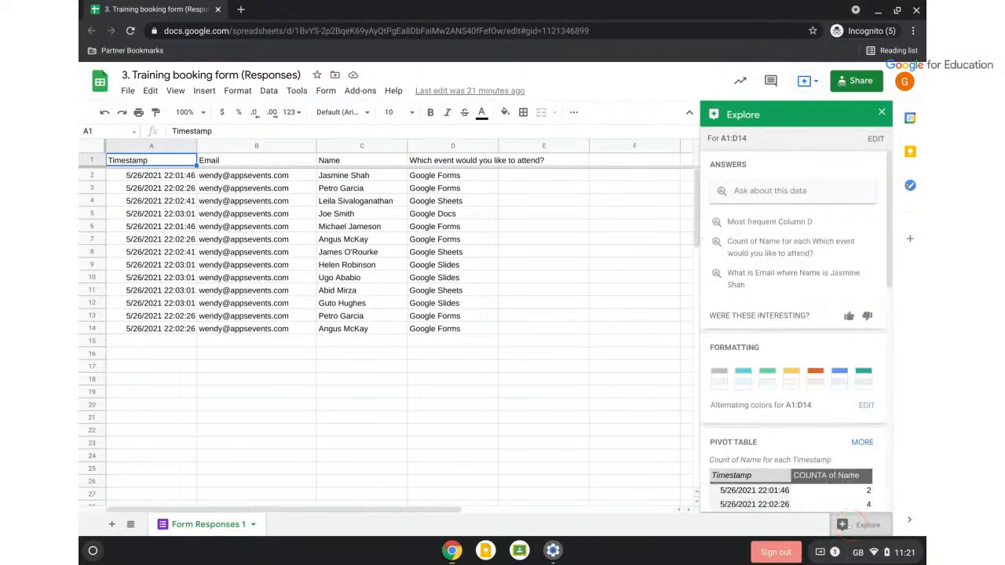
scroll(832, 445, down, 3)
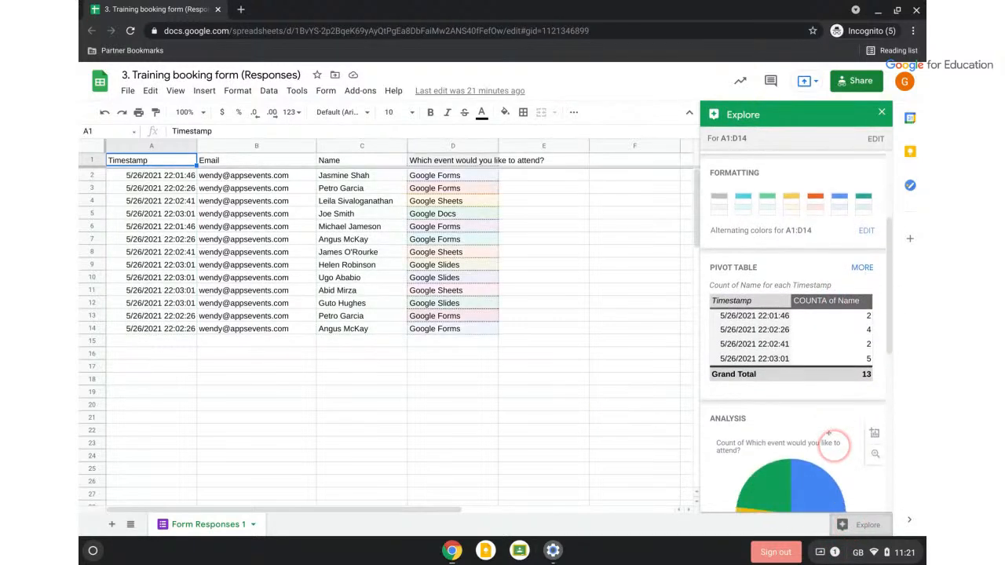
scroll(813, 352, down, 5)
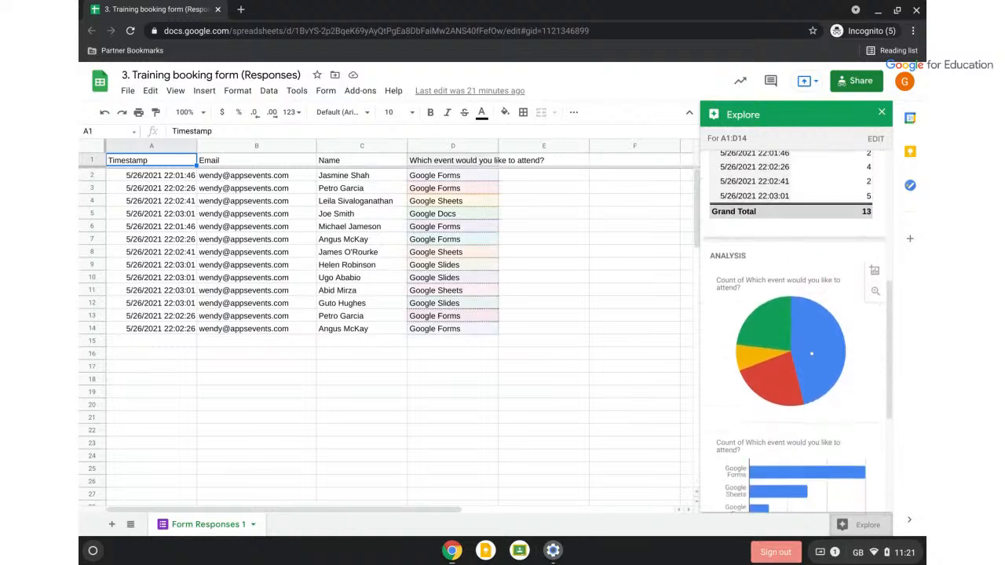
scroll(809, 318, down, 3)
scroll(809, 318, up, 6)
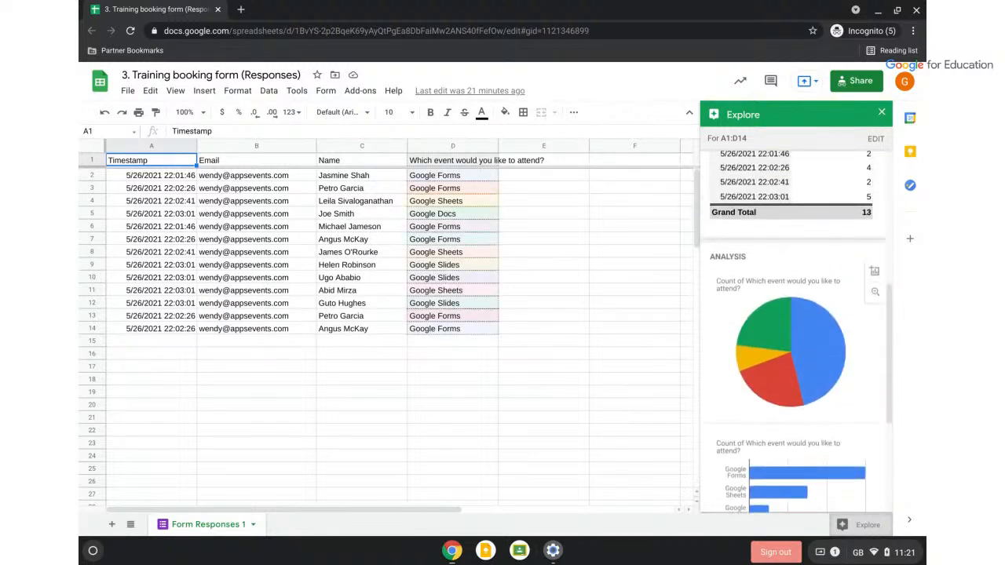
scroll(809, 318, up, 2)
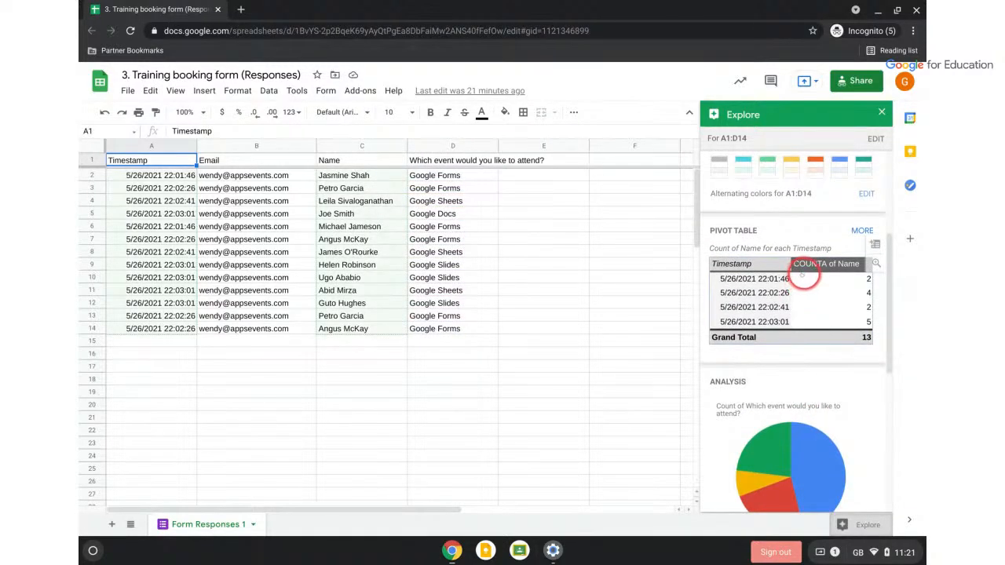
scroll(805, 275, up, 2)
scroll(787, 362, up, 2)
scroll(787, 362, down, 2)
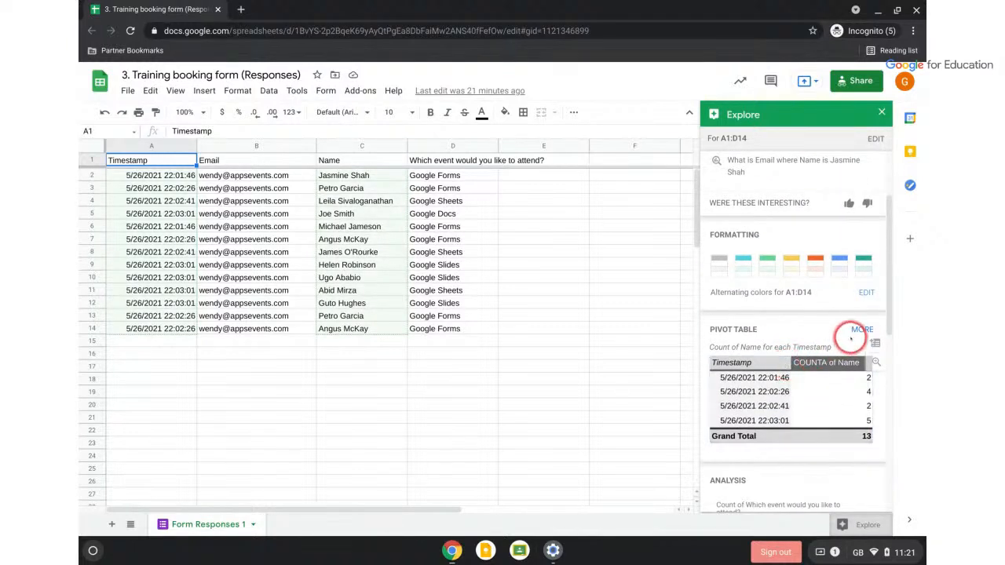
click(860, 329)
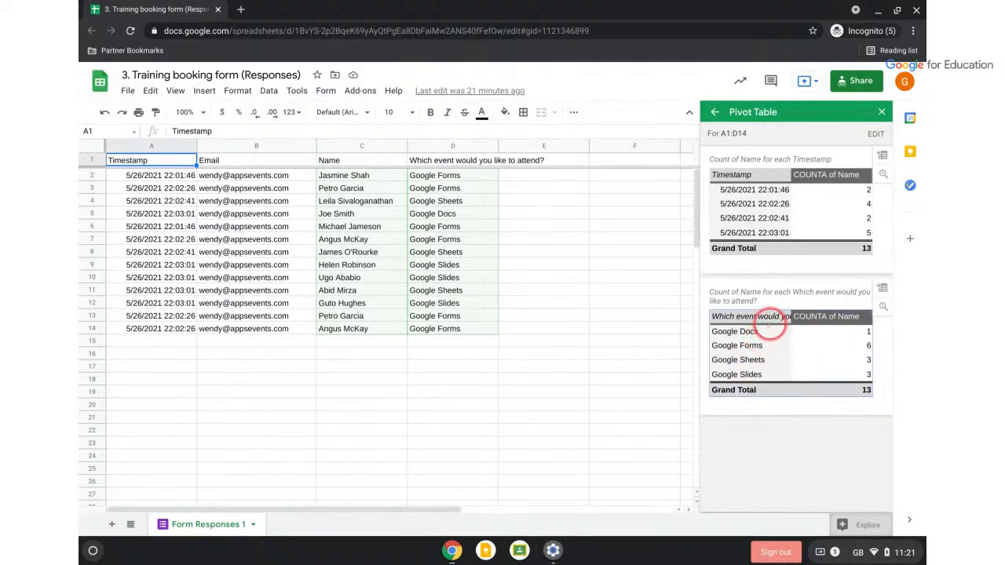
click(768, 324)
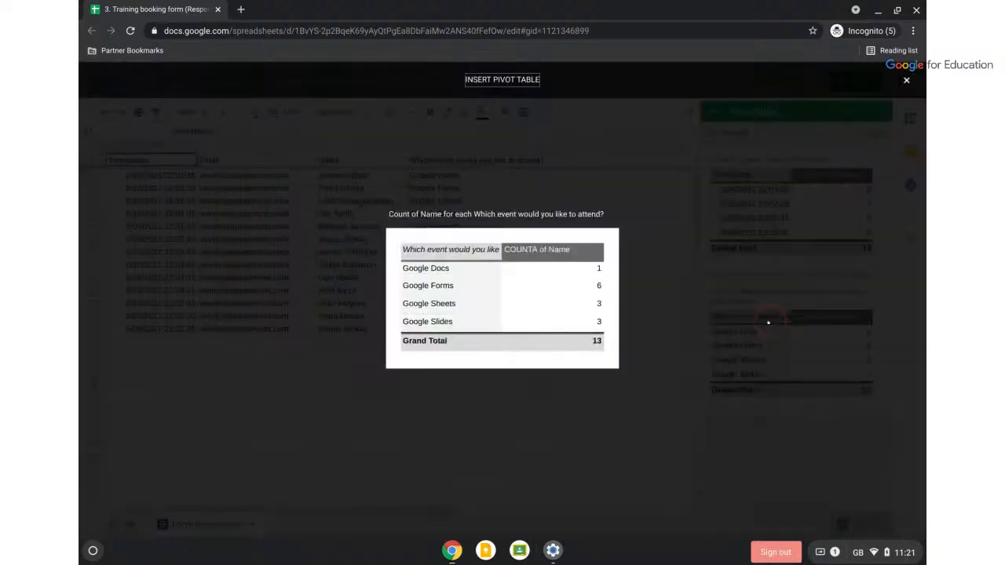
Insert the previewed pivot table on a new sheet and widen column A to show the event header
click(505, 80)
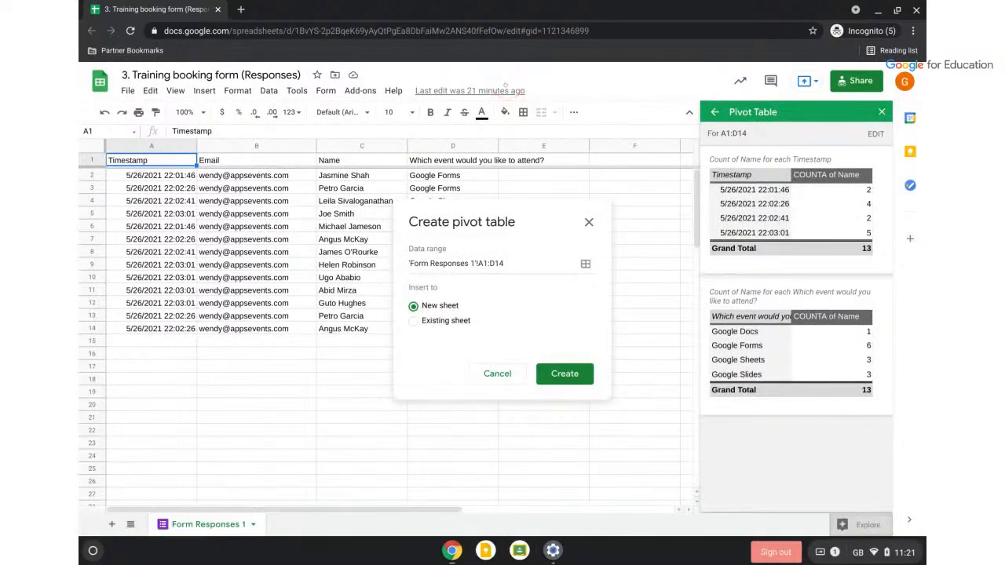
click(565, 375)
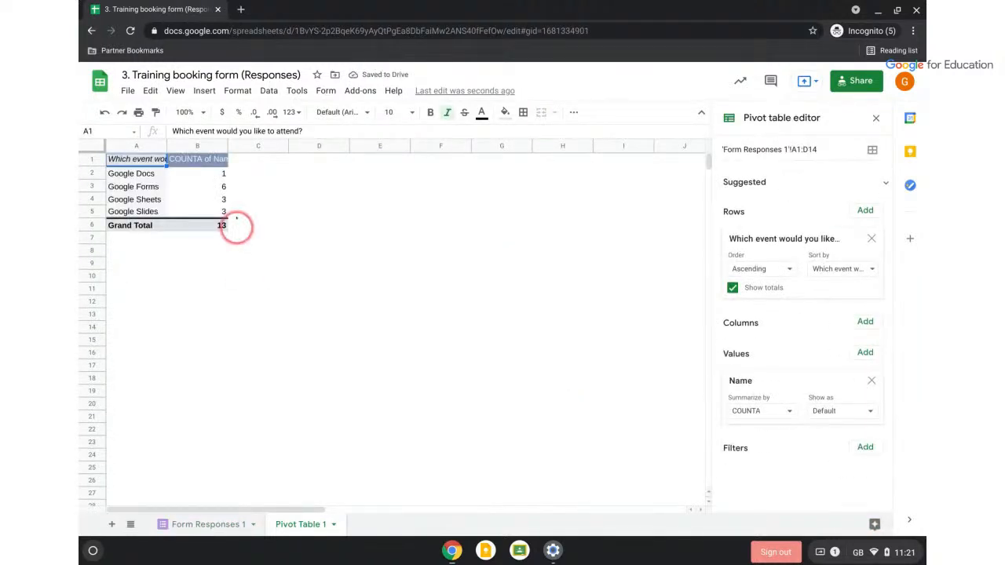
drag(227, 144, 370, 148)
drag(164, 143, 236, 169)
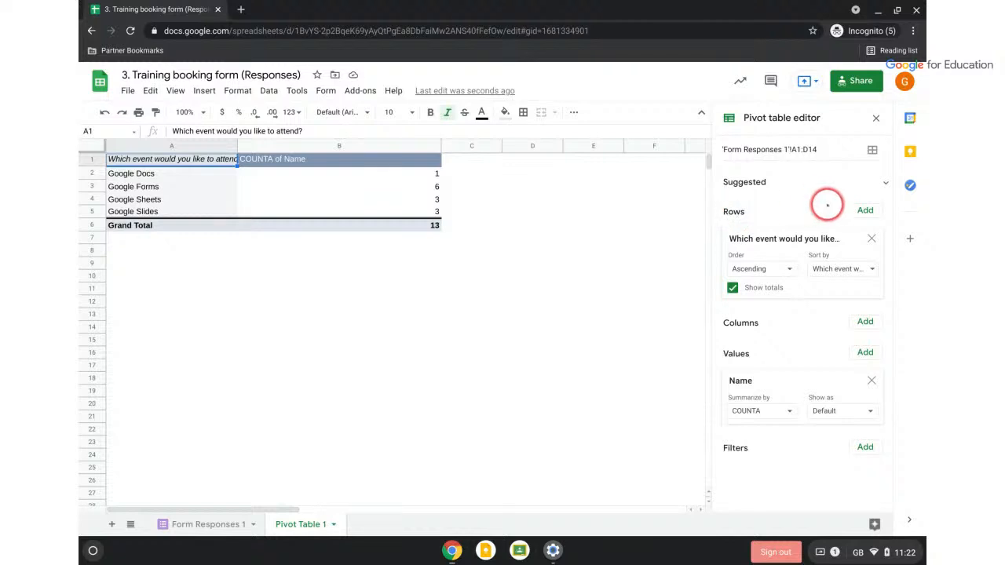
Add Name and then Email as row groups under each event in the pivot table
click(864, 210)
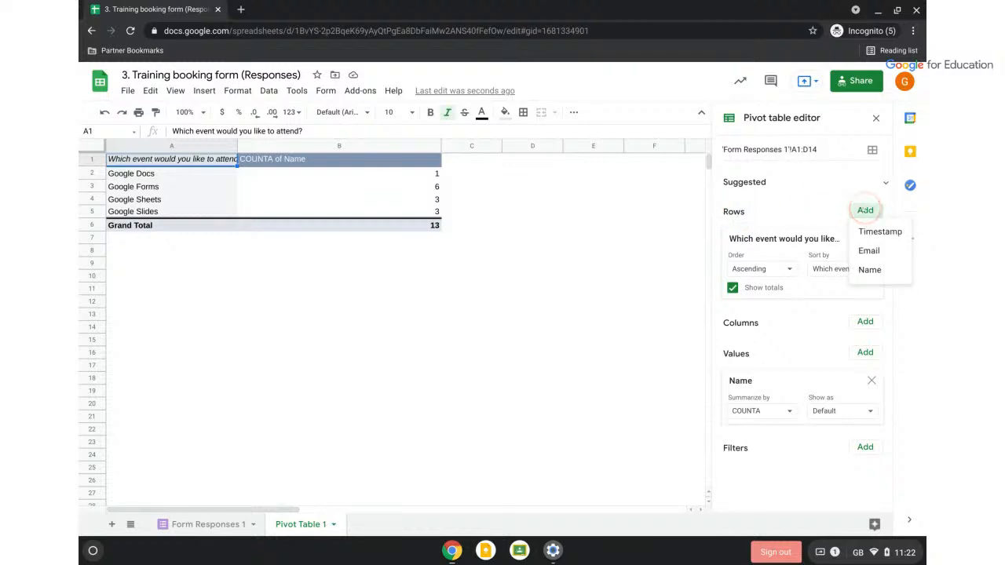
click(871, 270)
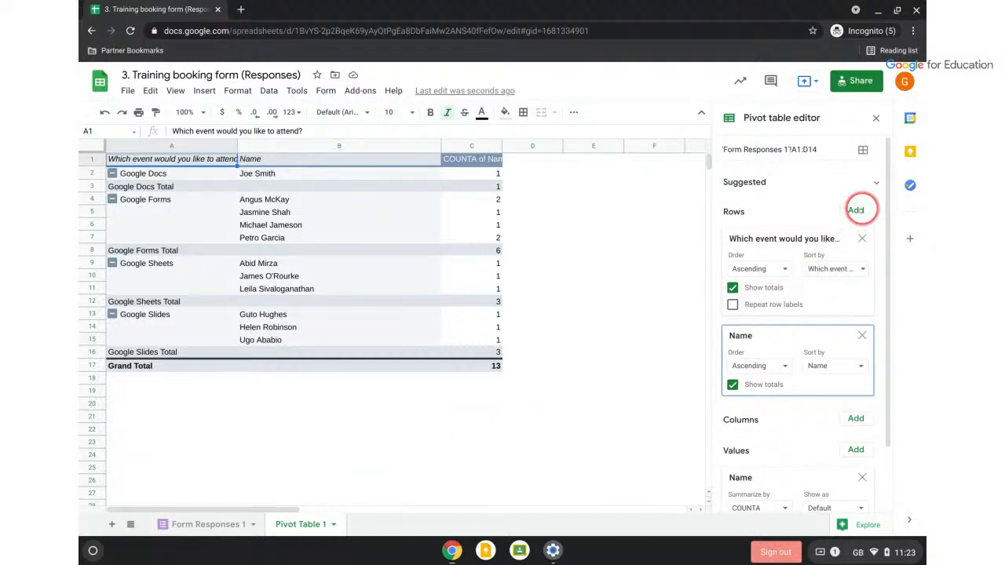
click(856, 210)
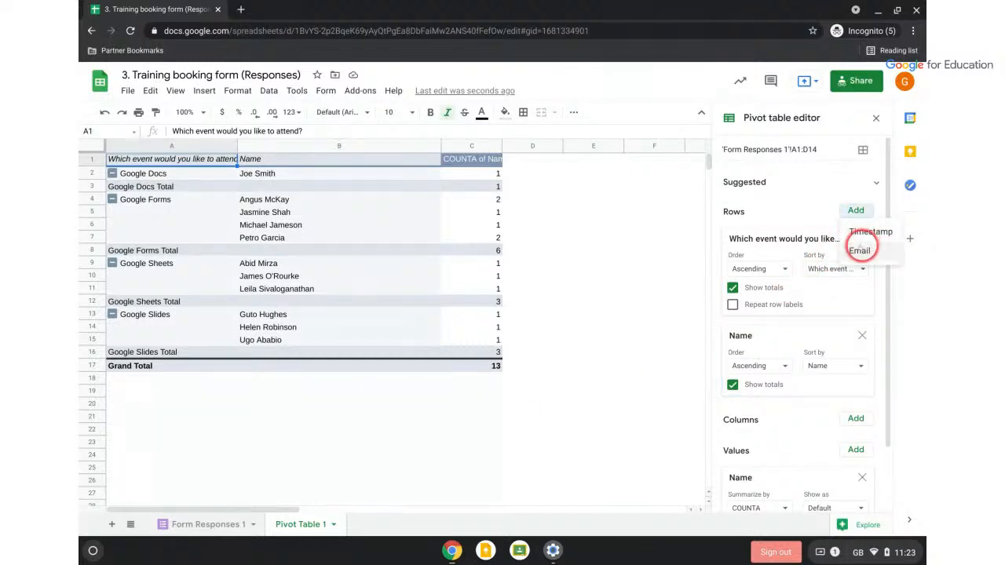
click(861, 250)
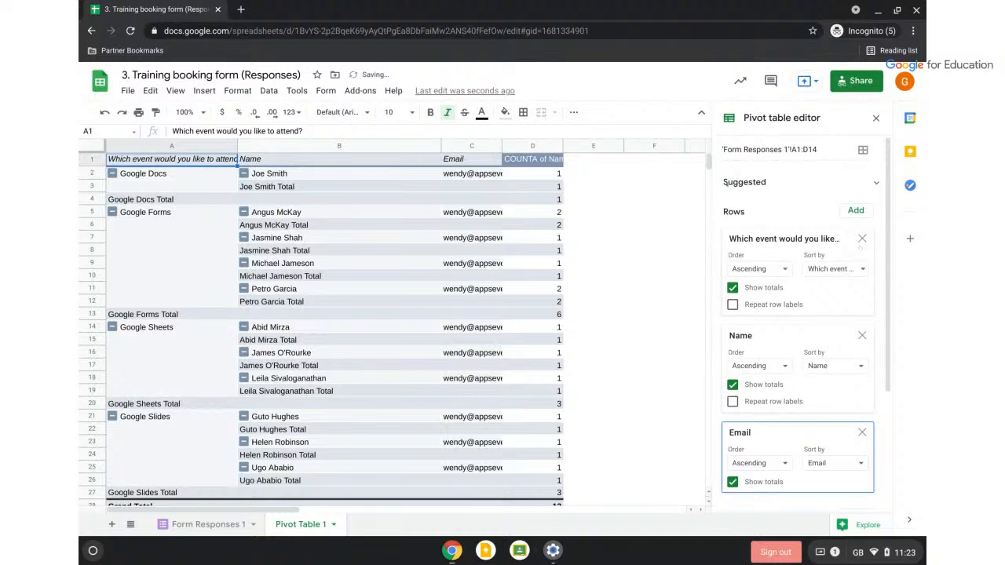
Widen the pivot columns so the emails fit, then close the Survey for Parents spreadsheet
drag(563, 148, 635, 146)
drag(501, 145, 560, 149)
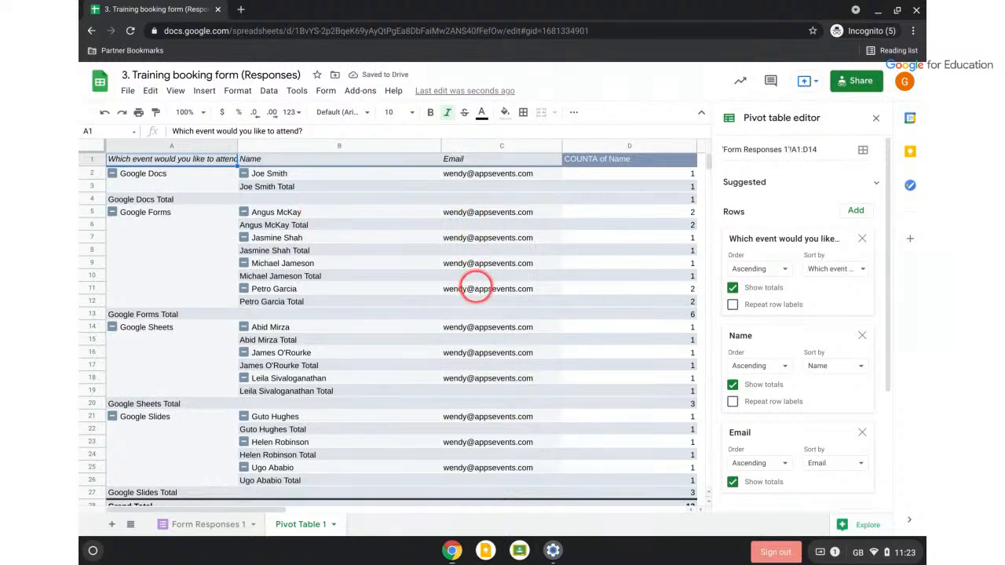
drag(476, 288, 465, 209)
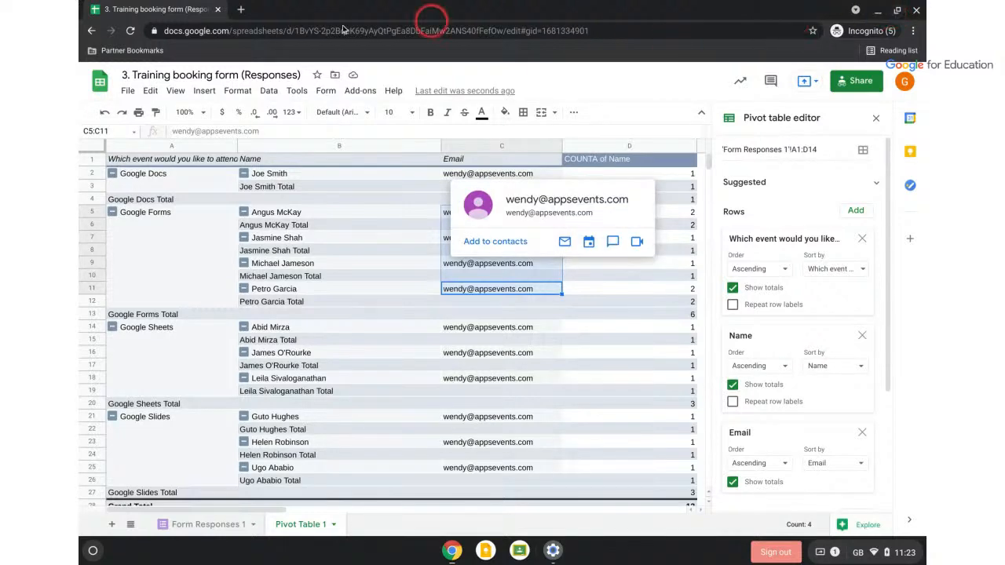
drag(143, 10, 923, 259)
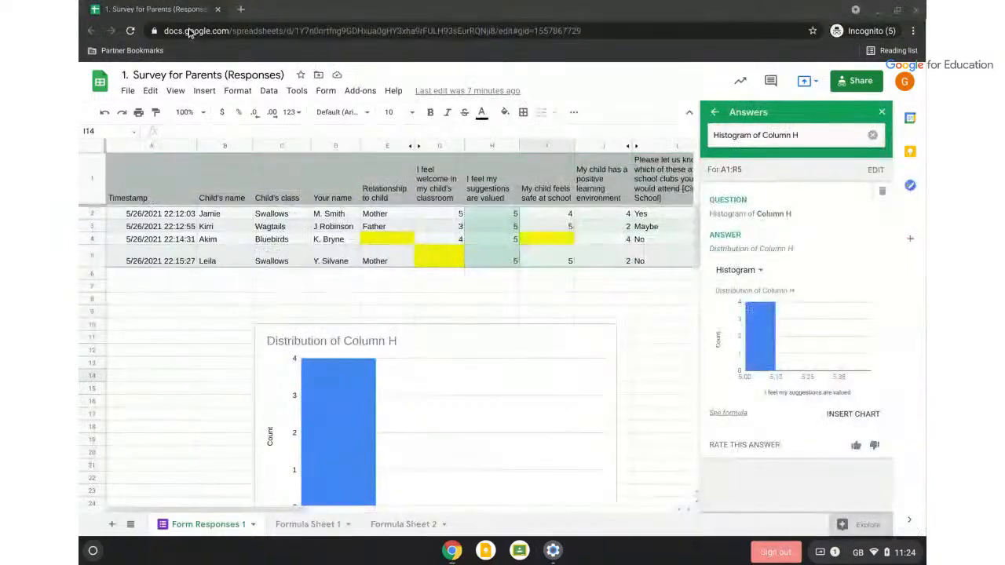
click(219, 10)
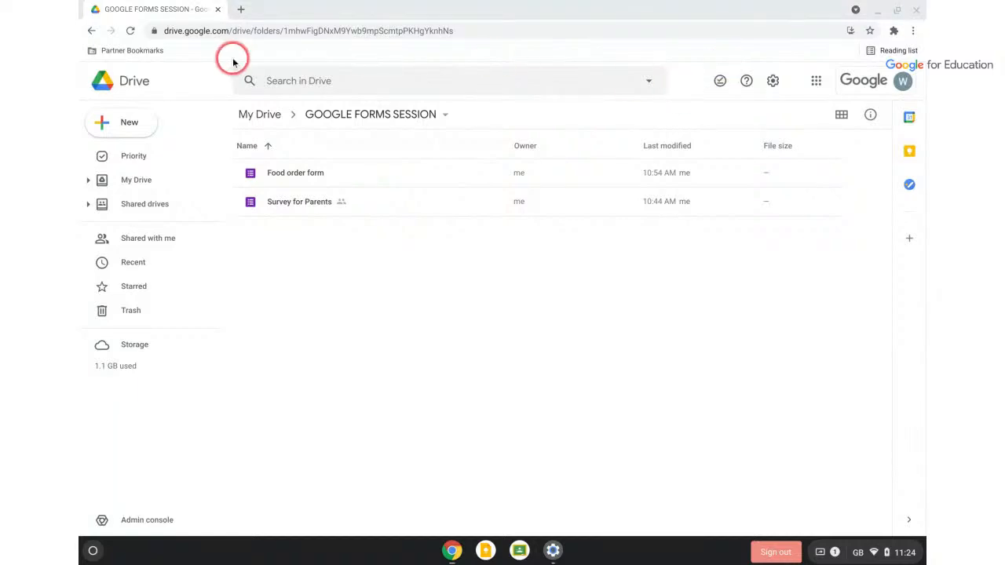
Close the Google Drive tab and the Accessibility settings window, leaving the desktop empty
click(218, 11)
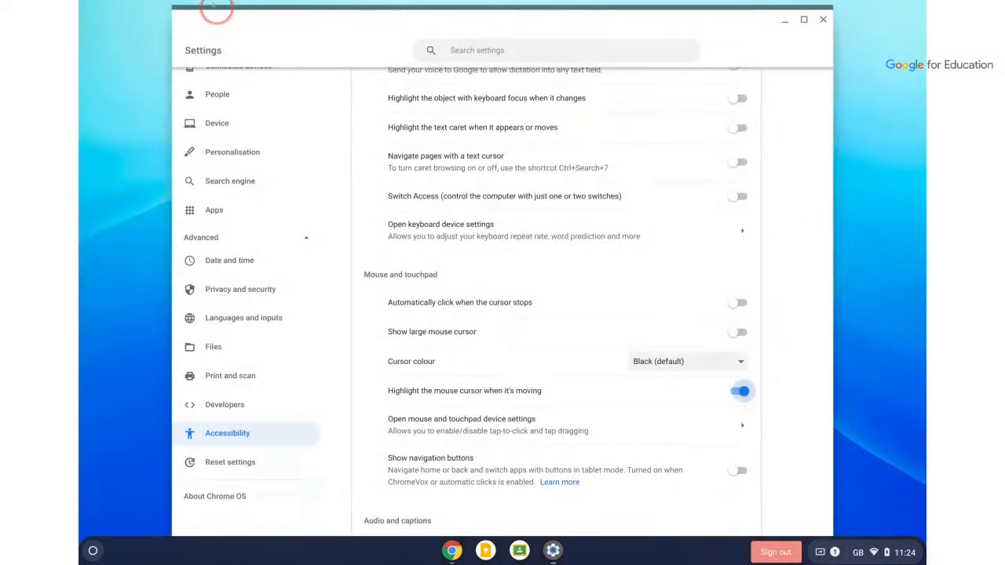
click(824, 18)
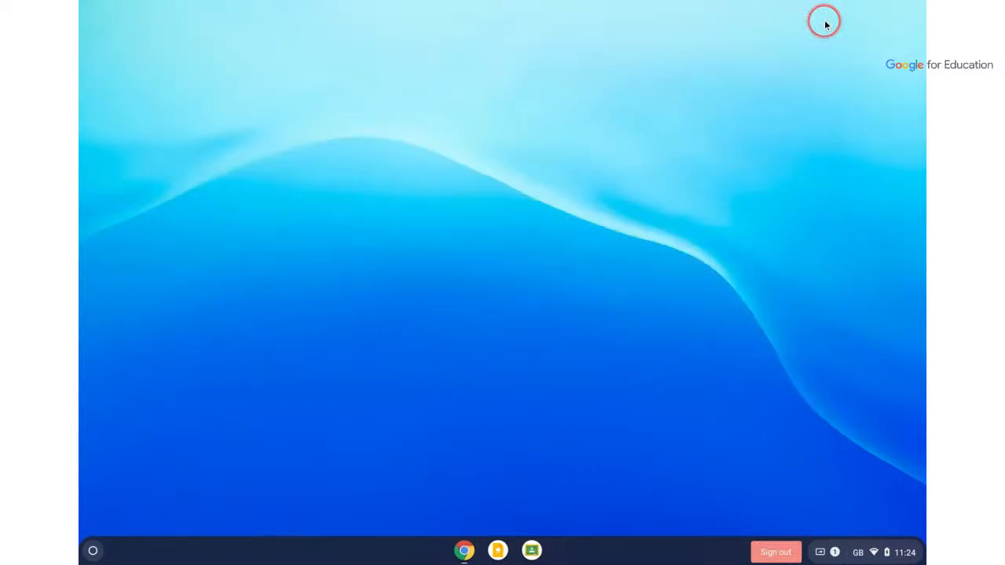